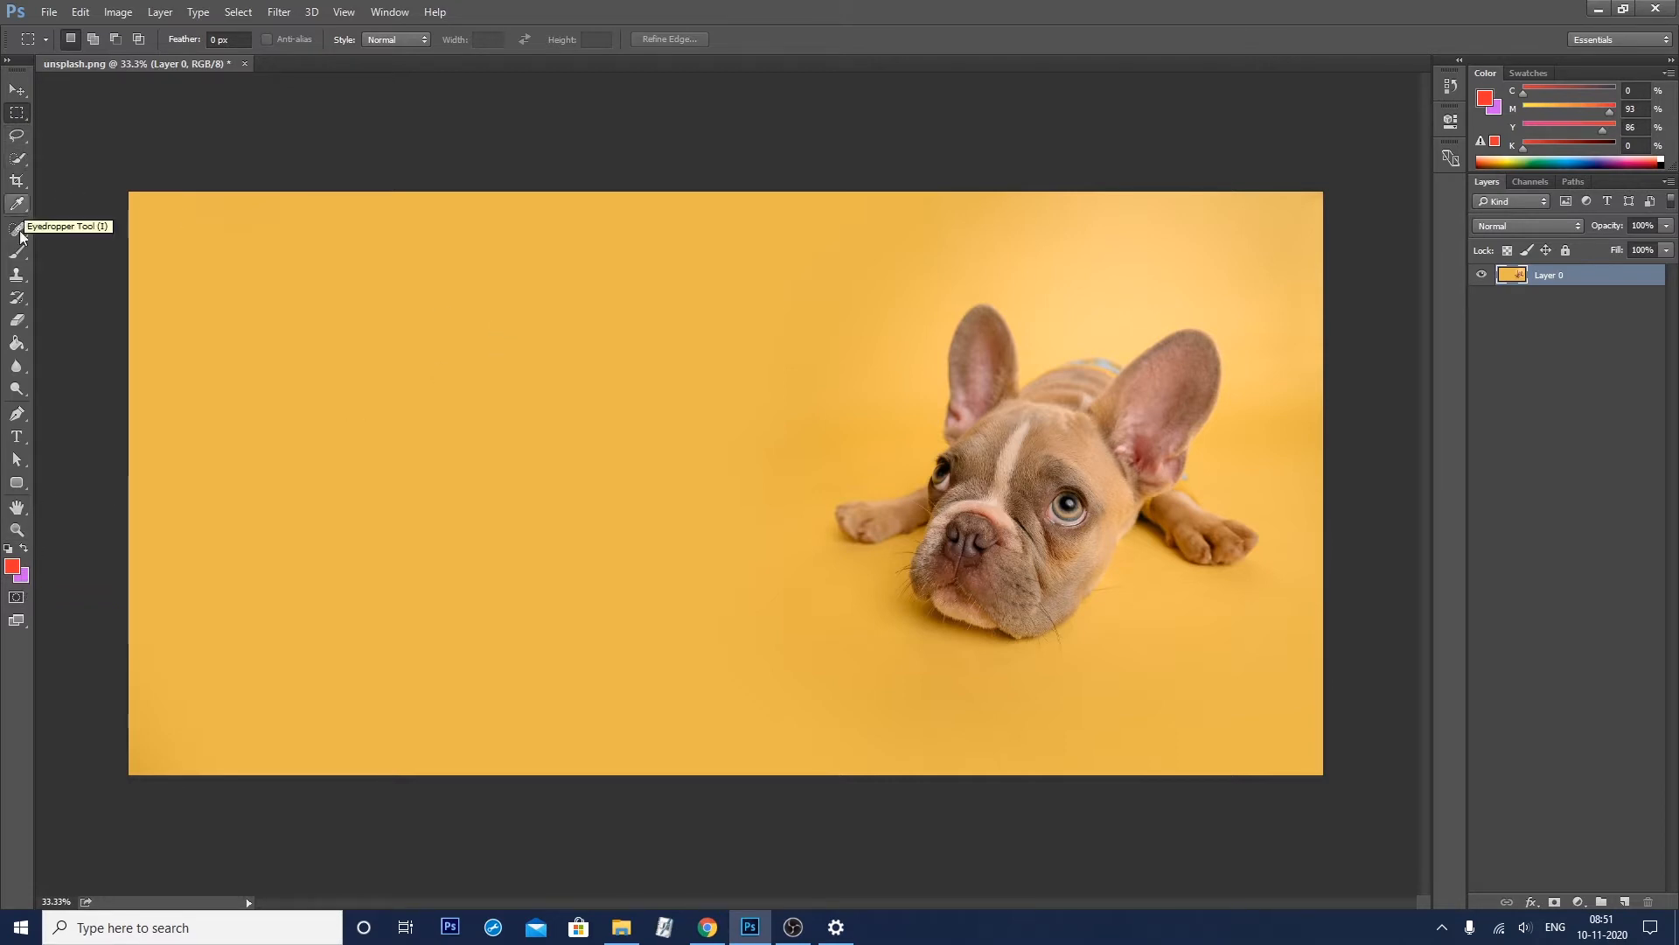
left_click(17, 275)
left_click(18, 322)
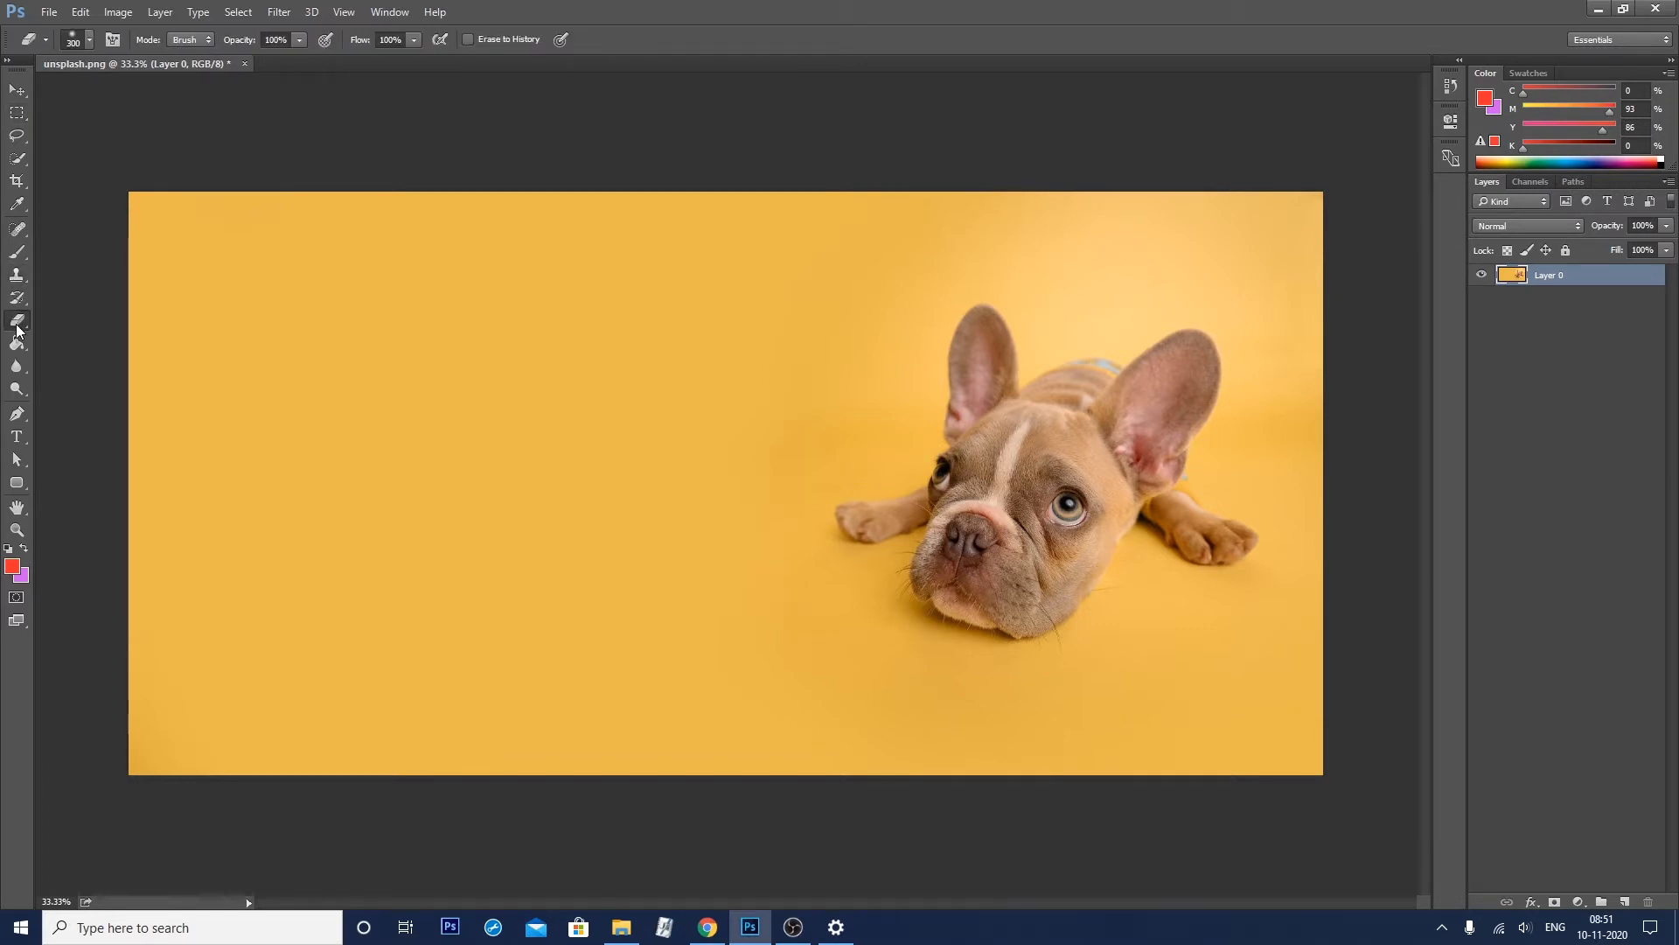
key("m")
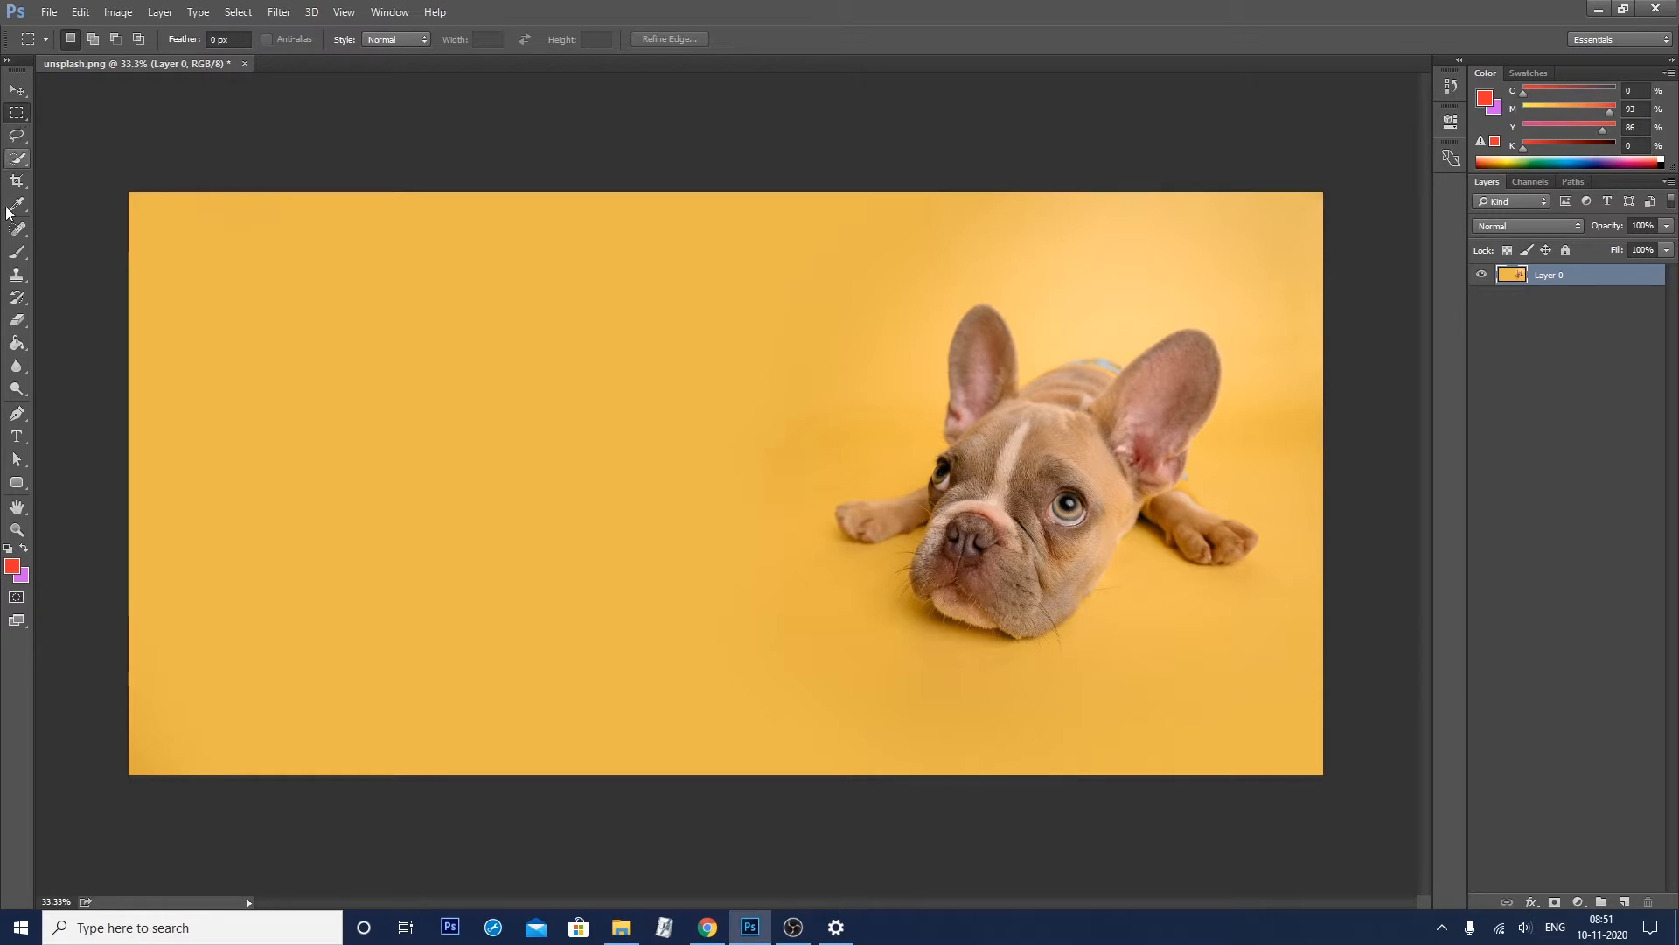
left_click(16, 413)
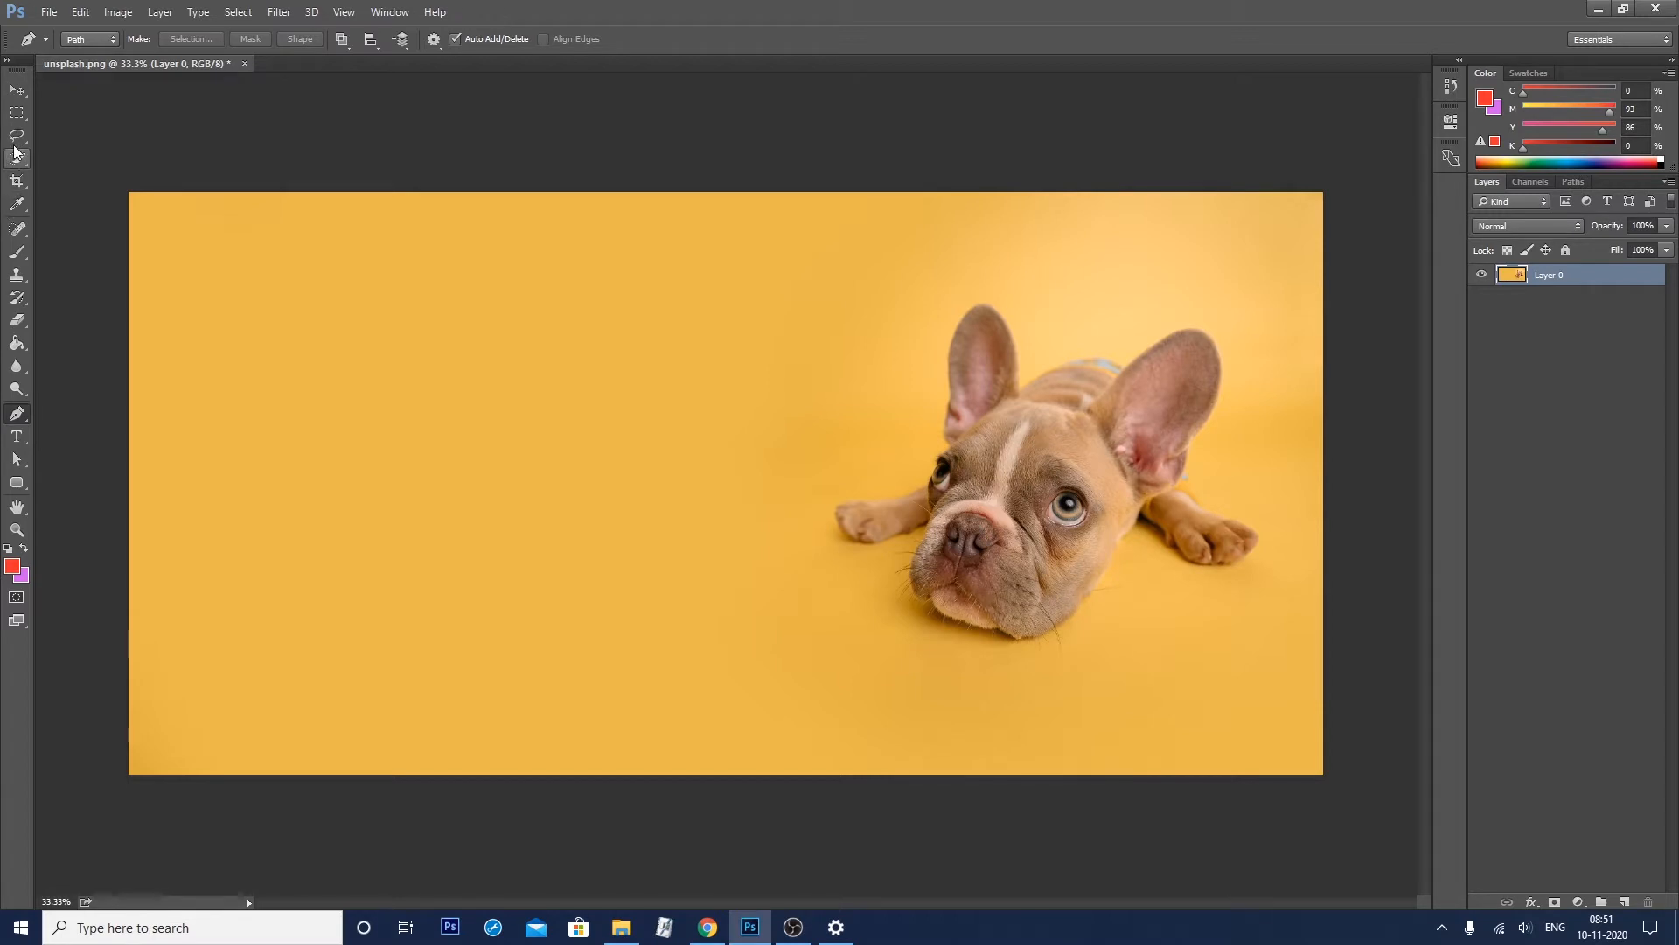
Draw a rectangular marquee selection over the empty yellow area beside the dog
left_click(18, 120)
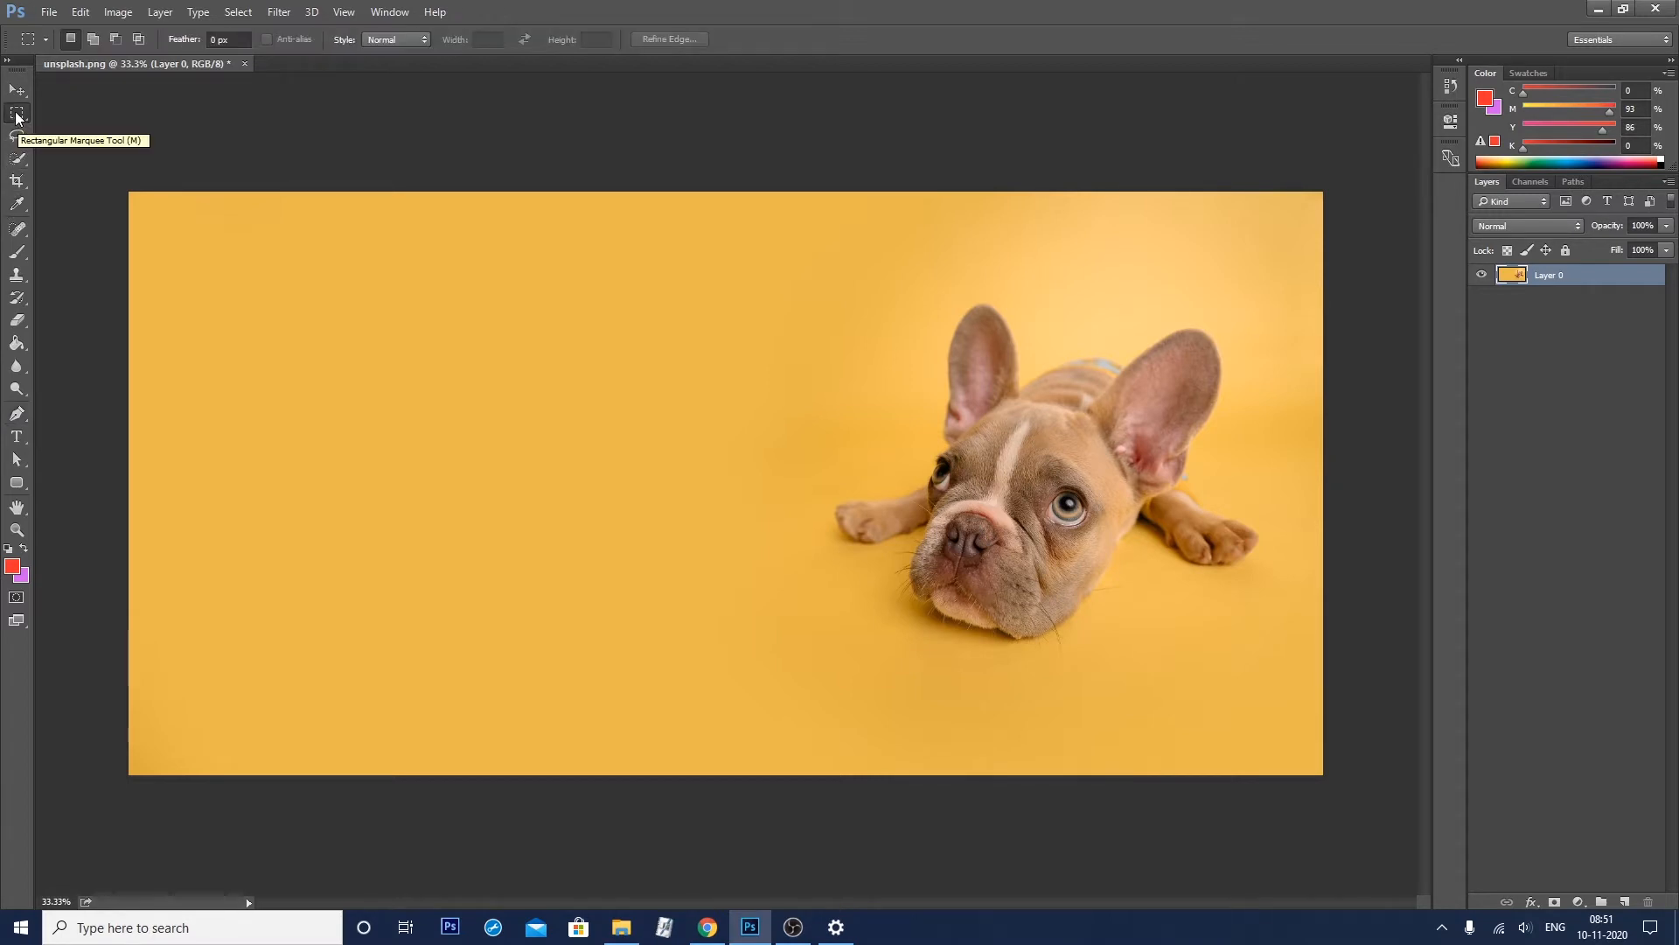
right_click(18, 117)
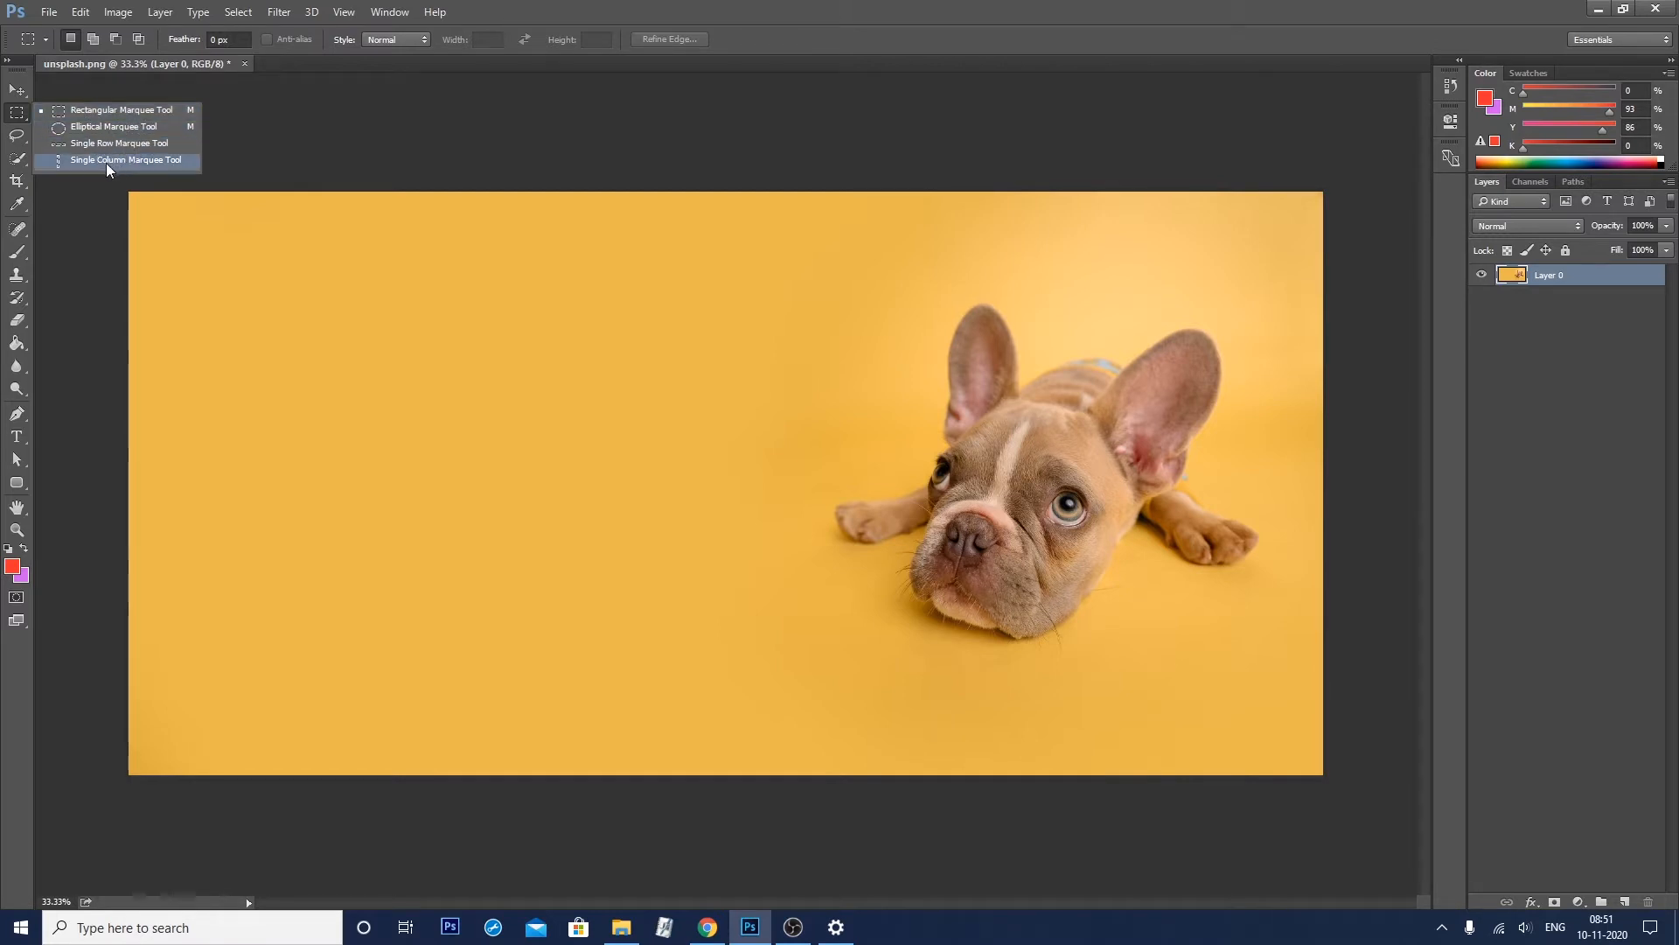
left_click(22, 120)
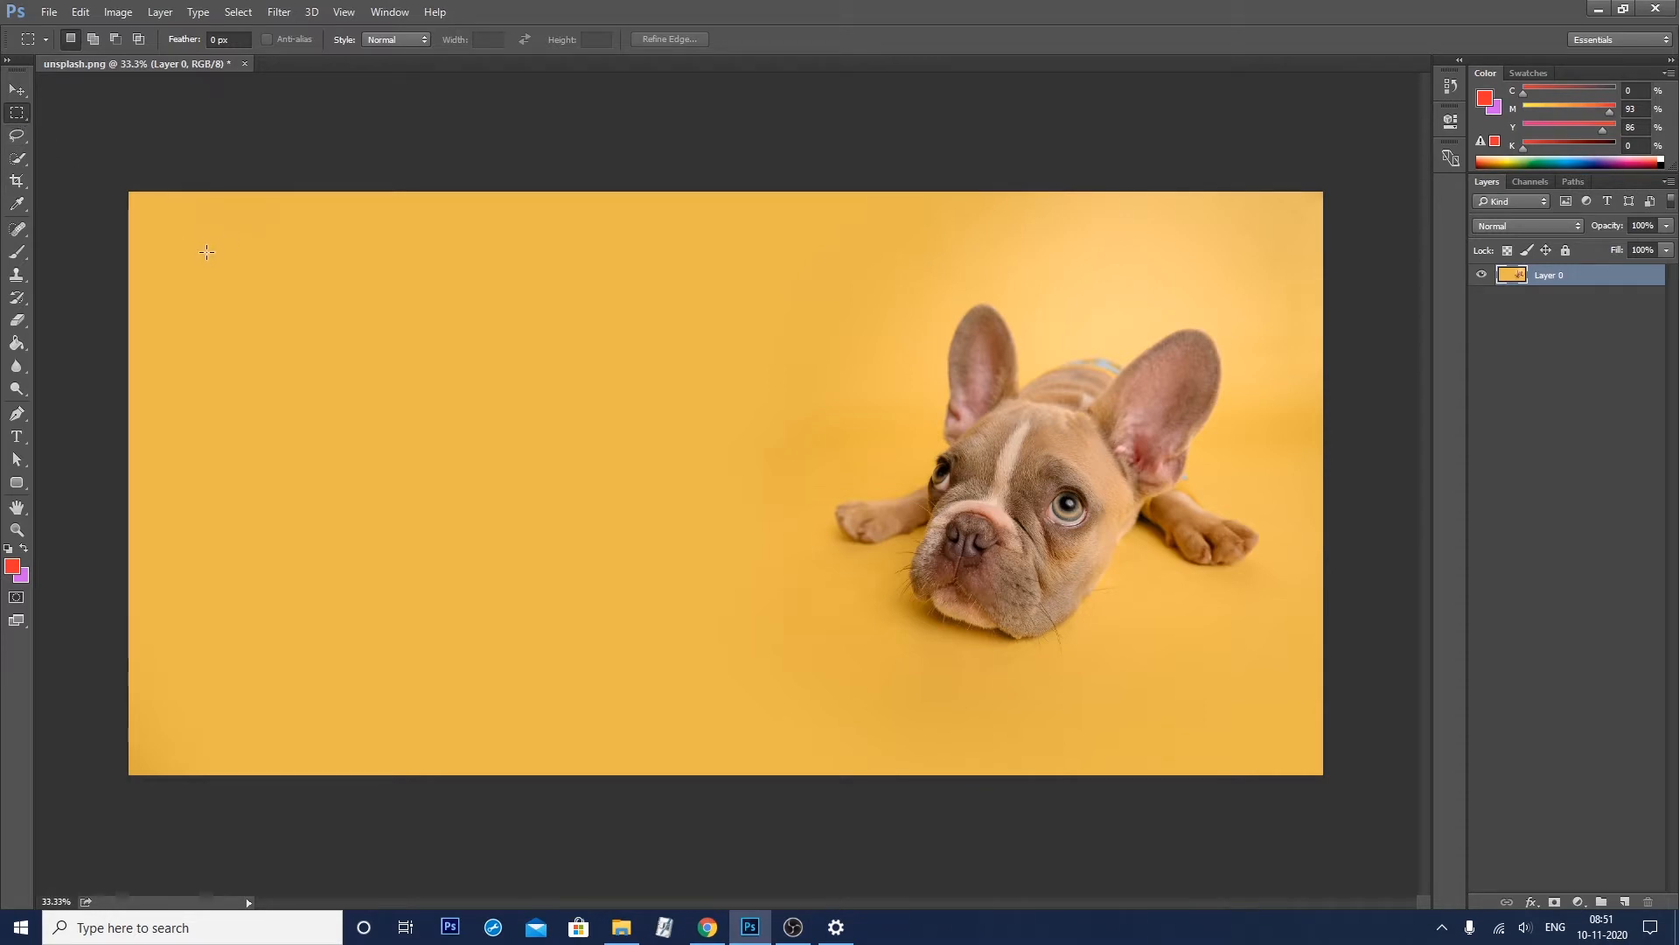
left_click_drag(195, 233, 795, 711)
Try moving the selected yellow area towards the dog with the Move tool, and undo the move
key("v")
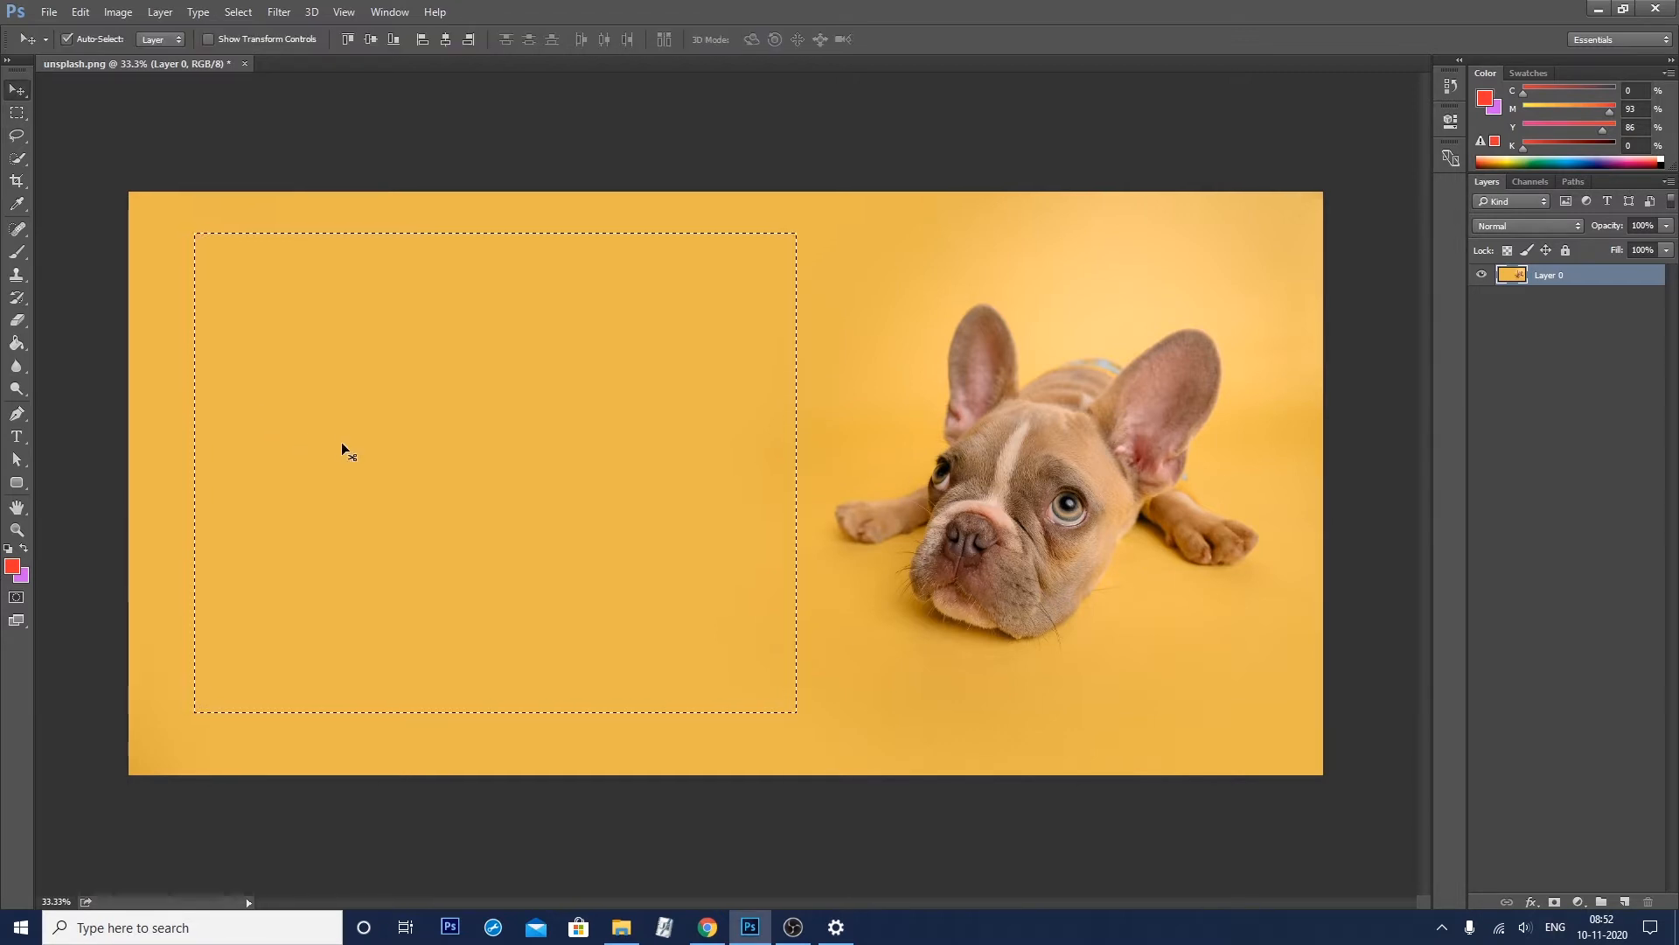
left_click_drag(341, 443, 467, 453)
key("ctrl+z")
Try filling the rectangular selection with the red foreground colour and with the purple background colour, undoing each fill
key("alt+BackSpace")
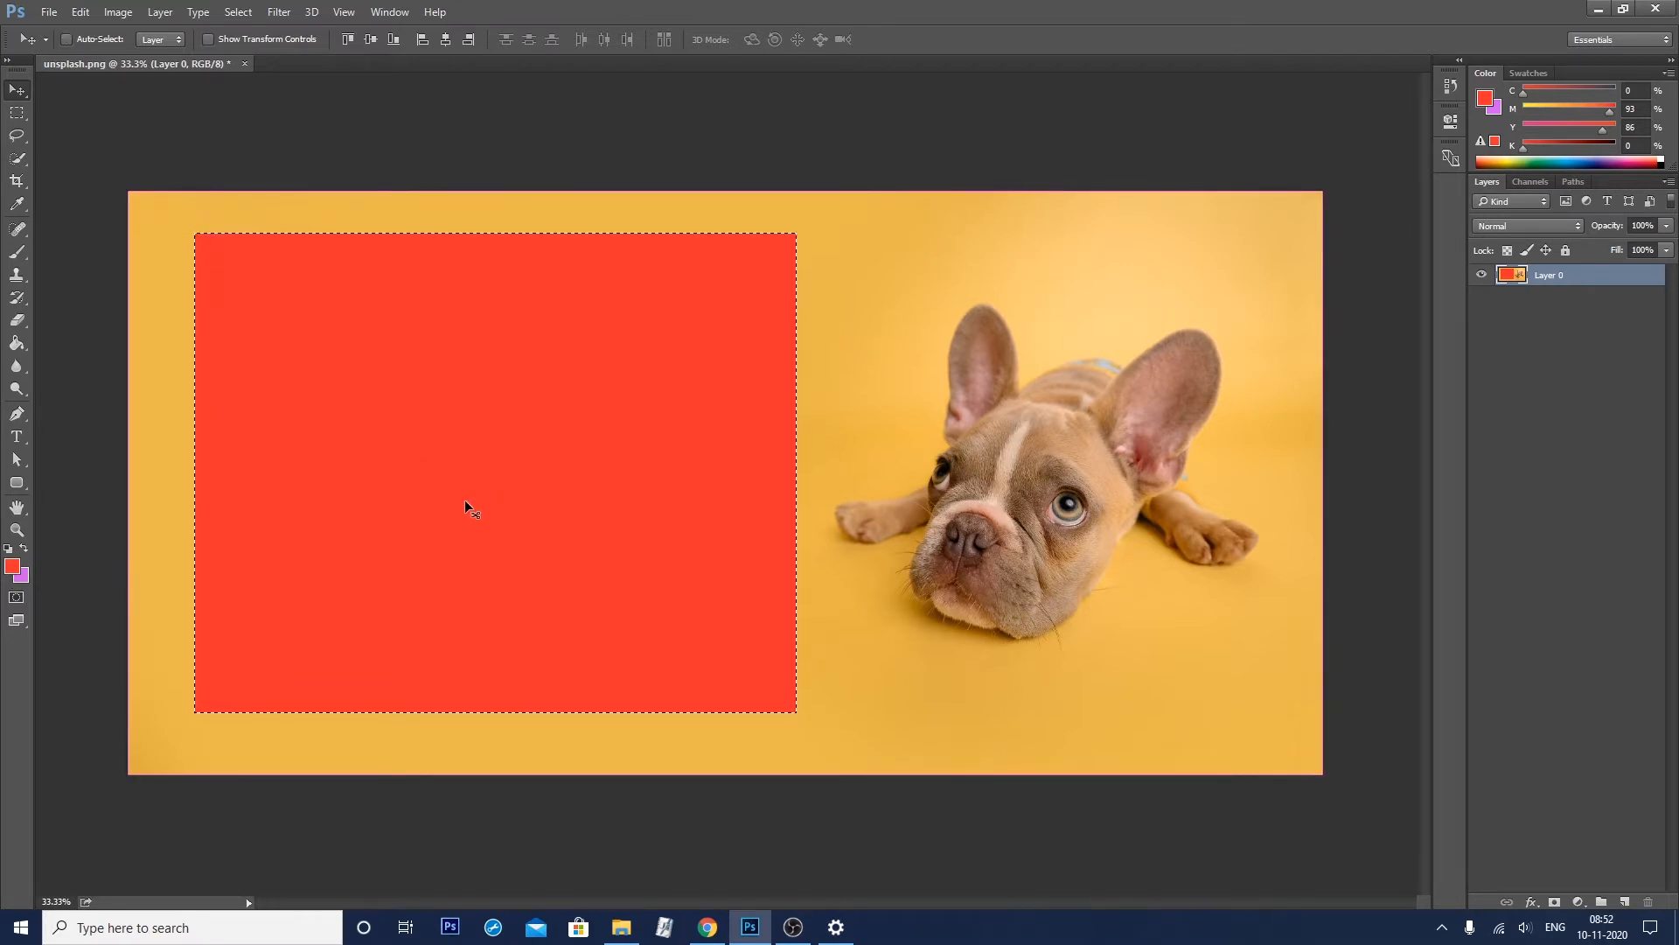
key("ctrl+z")
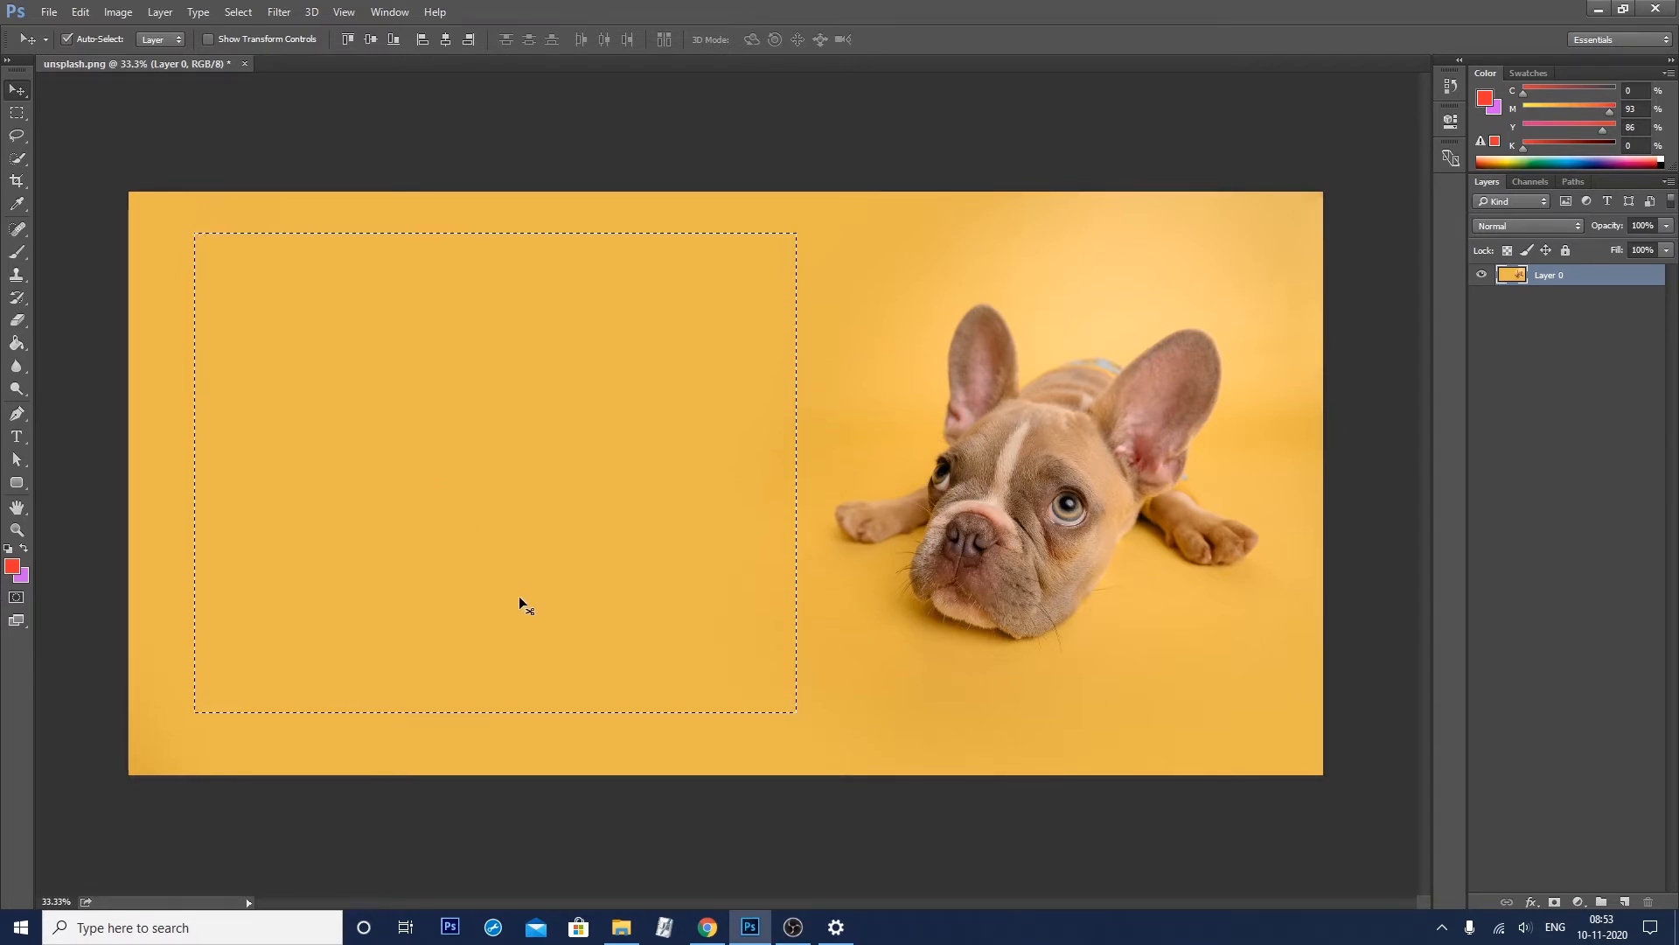
key("ctrl+BackSpace")
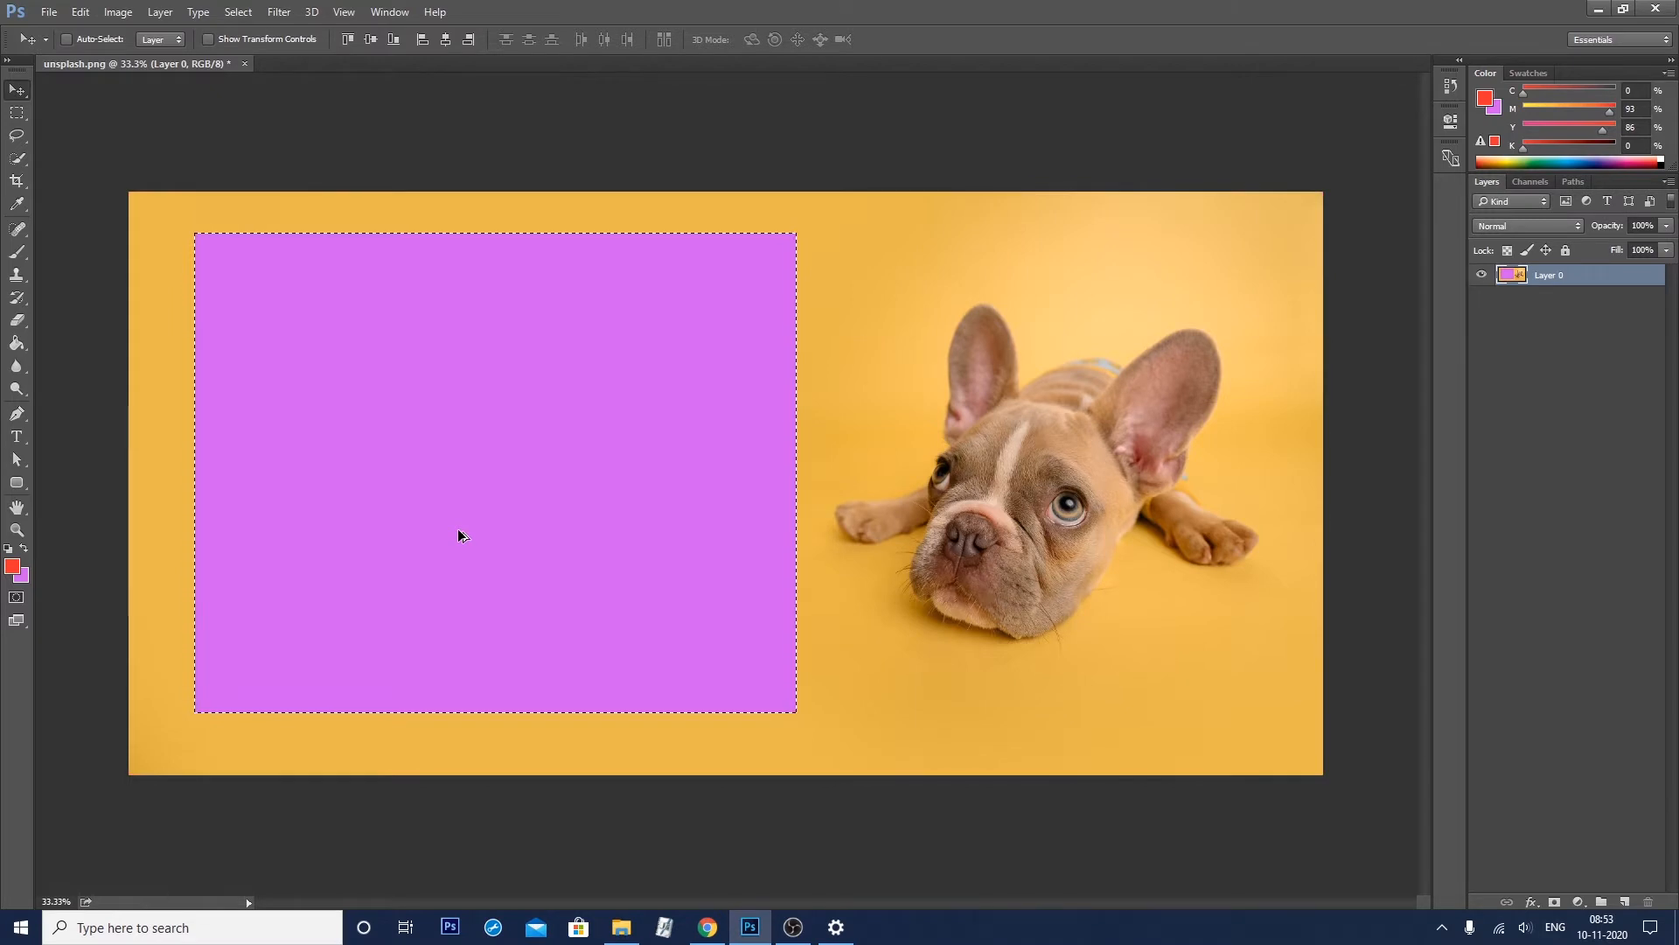
key("ctrl+z")
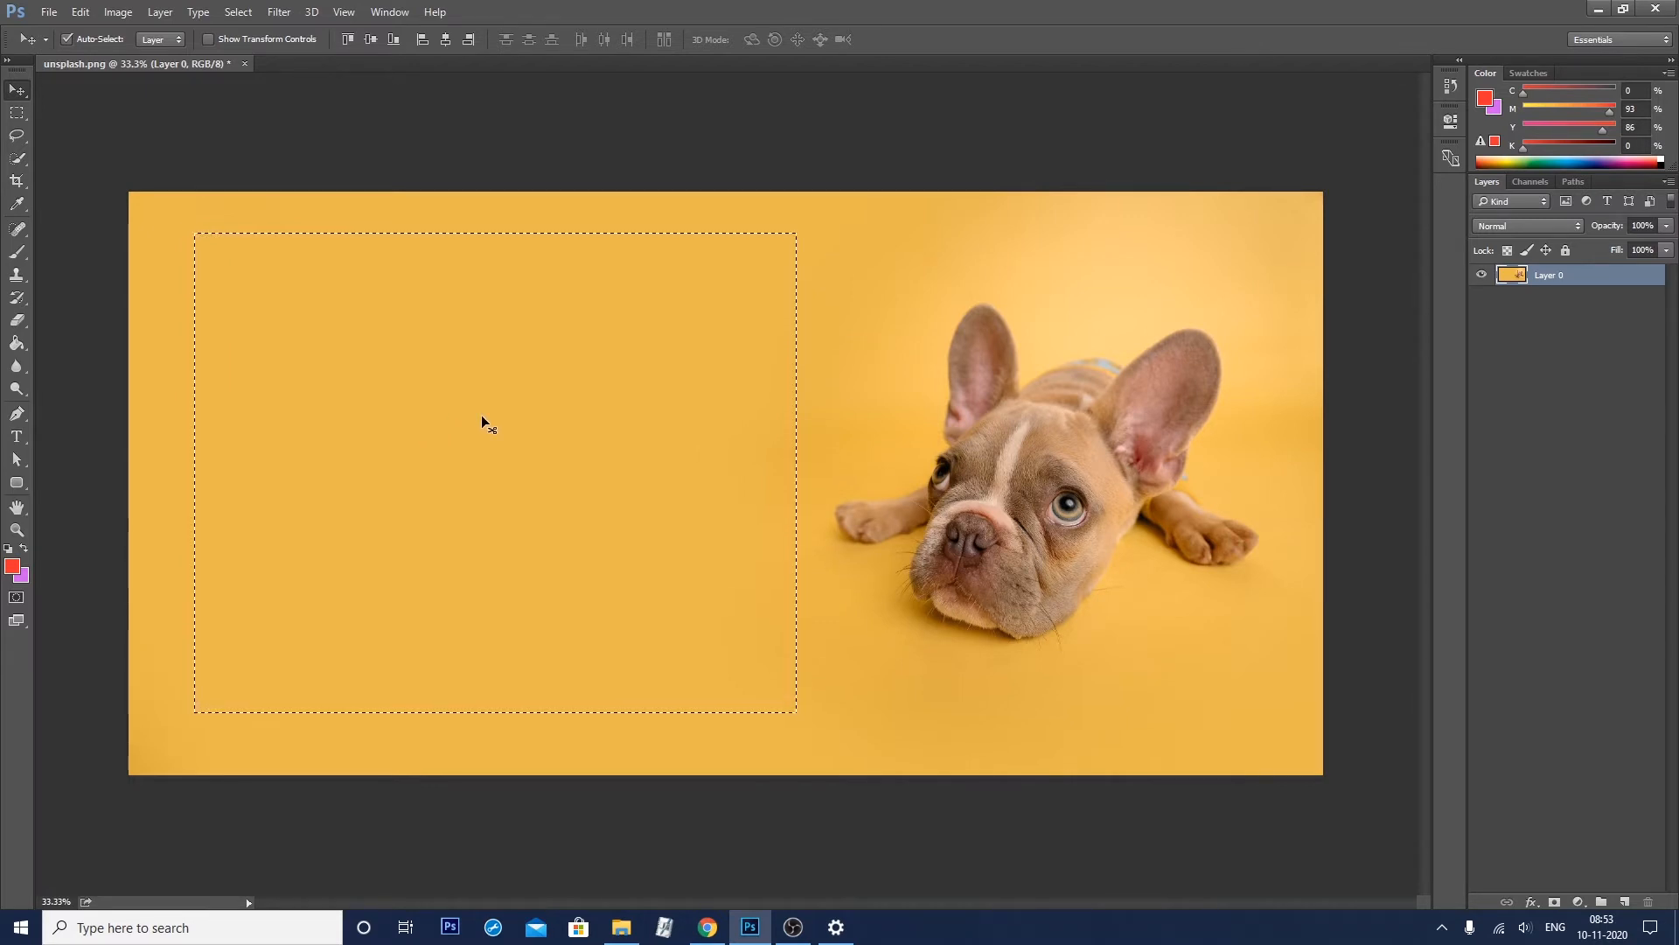
Deselect the rectangle and try filling the whole layer with the purple background and the red foreground colour, undoing each fill
key("ctrl+d")
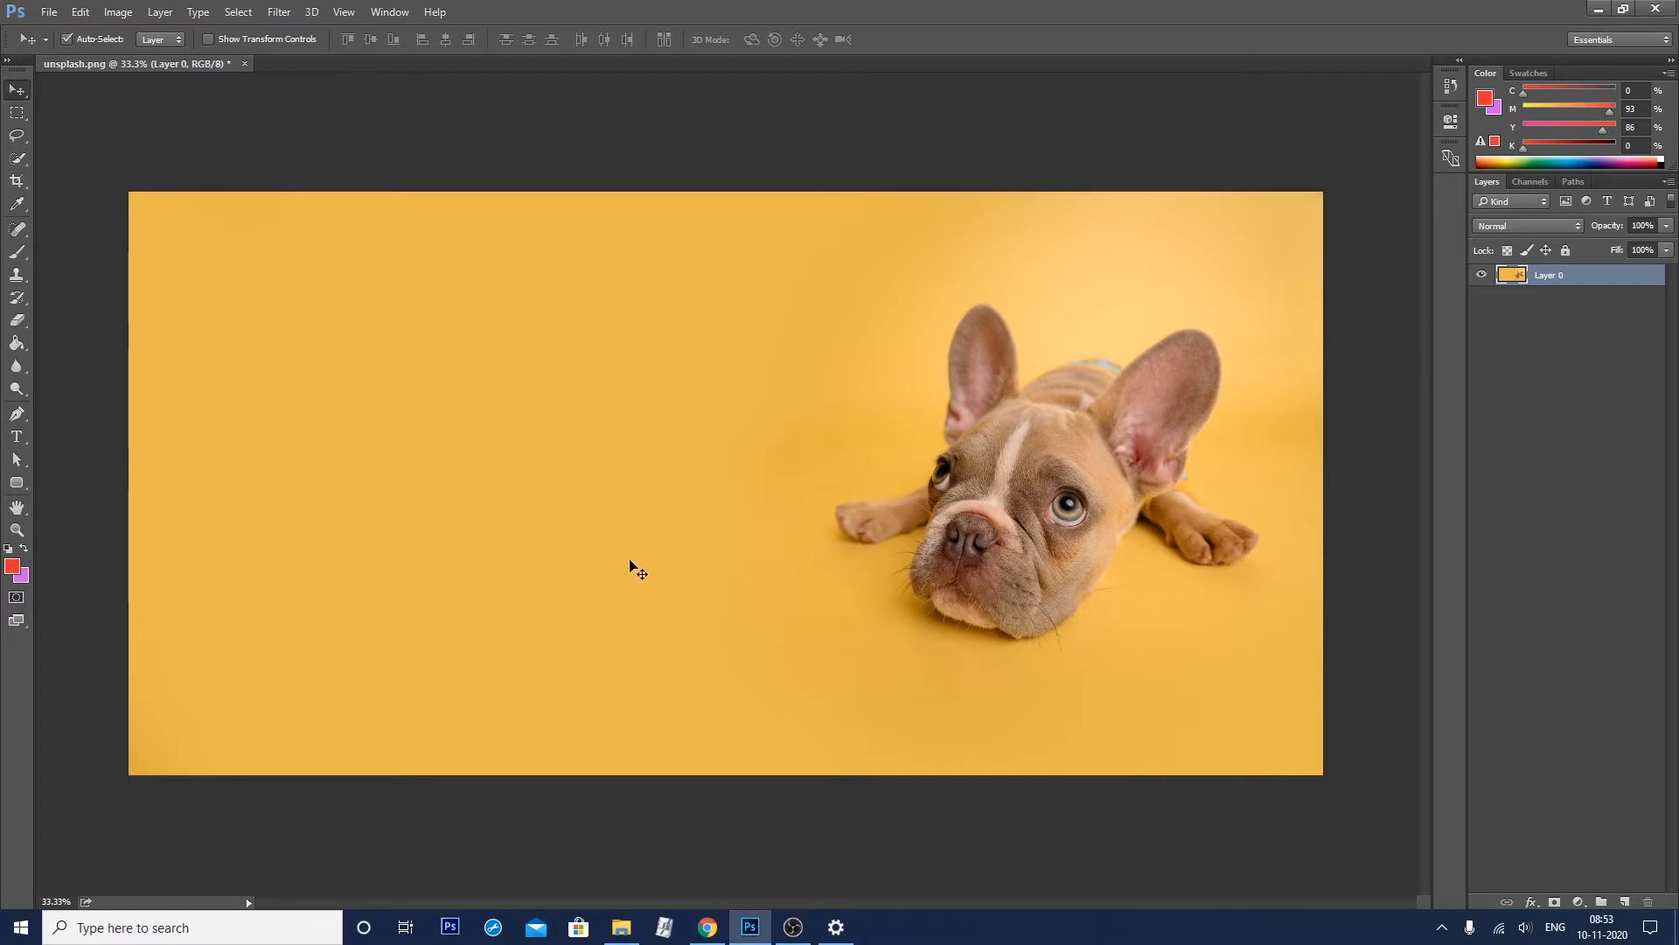
key("ctrl")
key("ctrl+BackSpace")
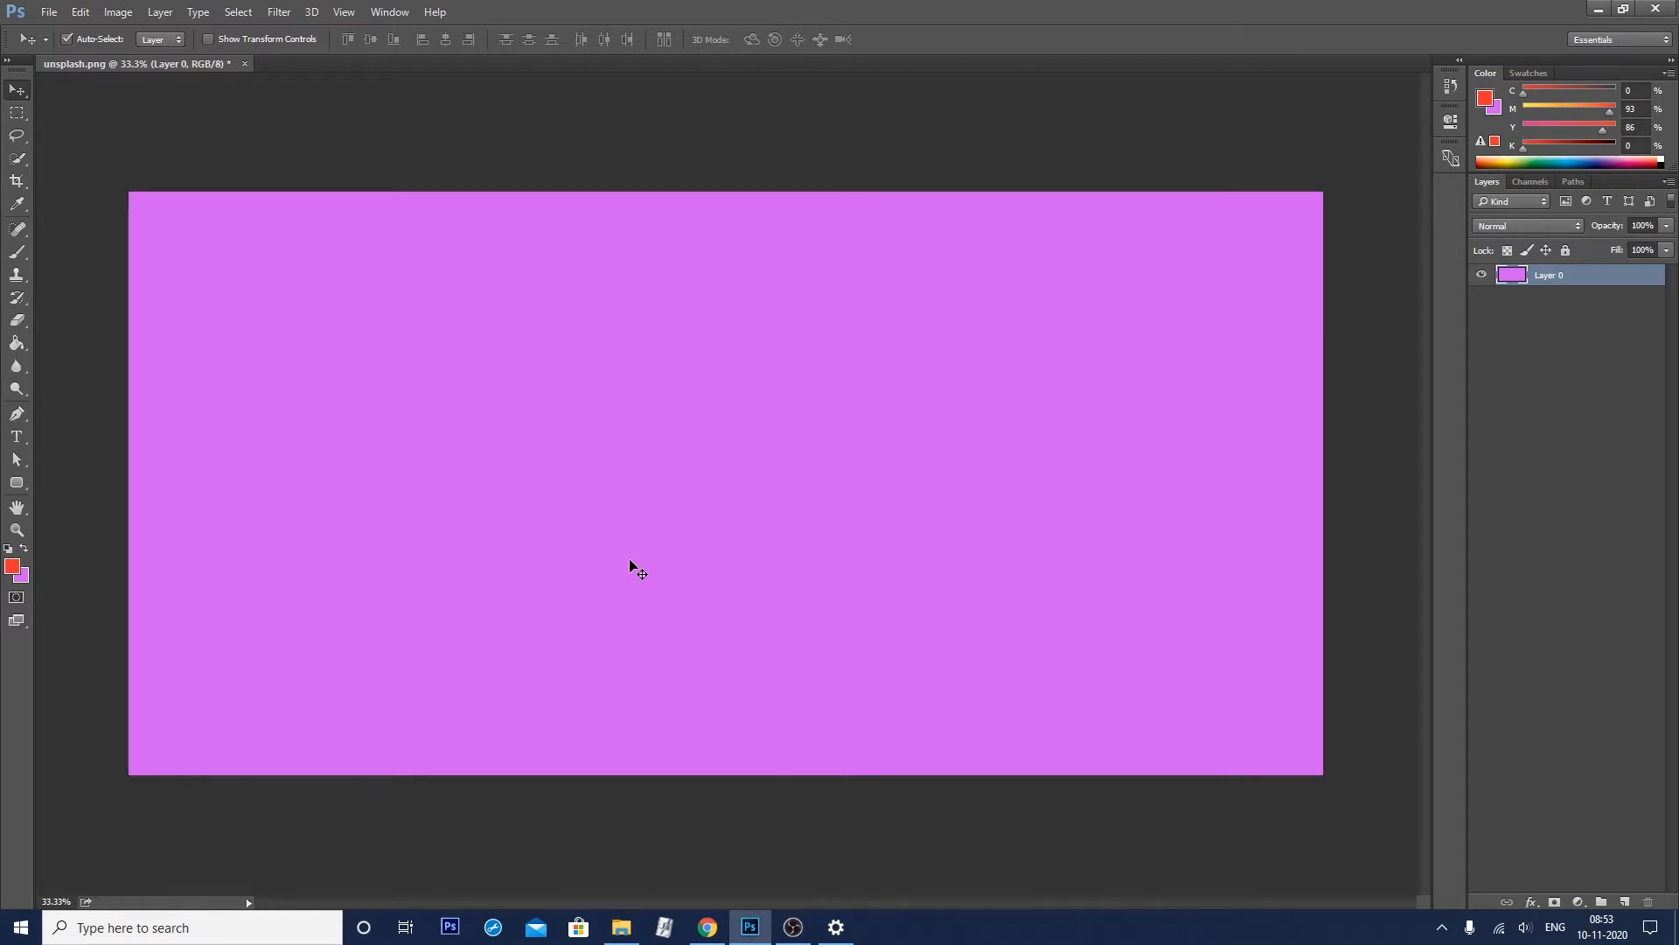
key("ctrl")
key("ctrl+z")
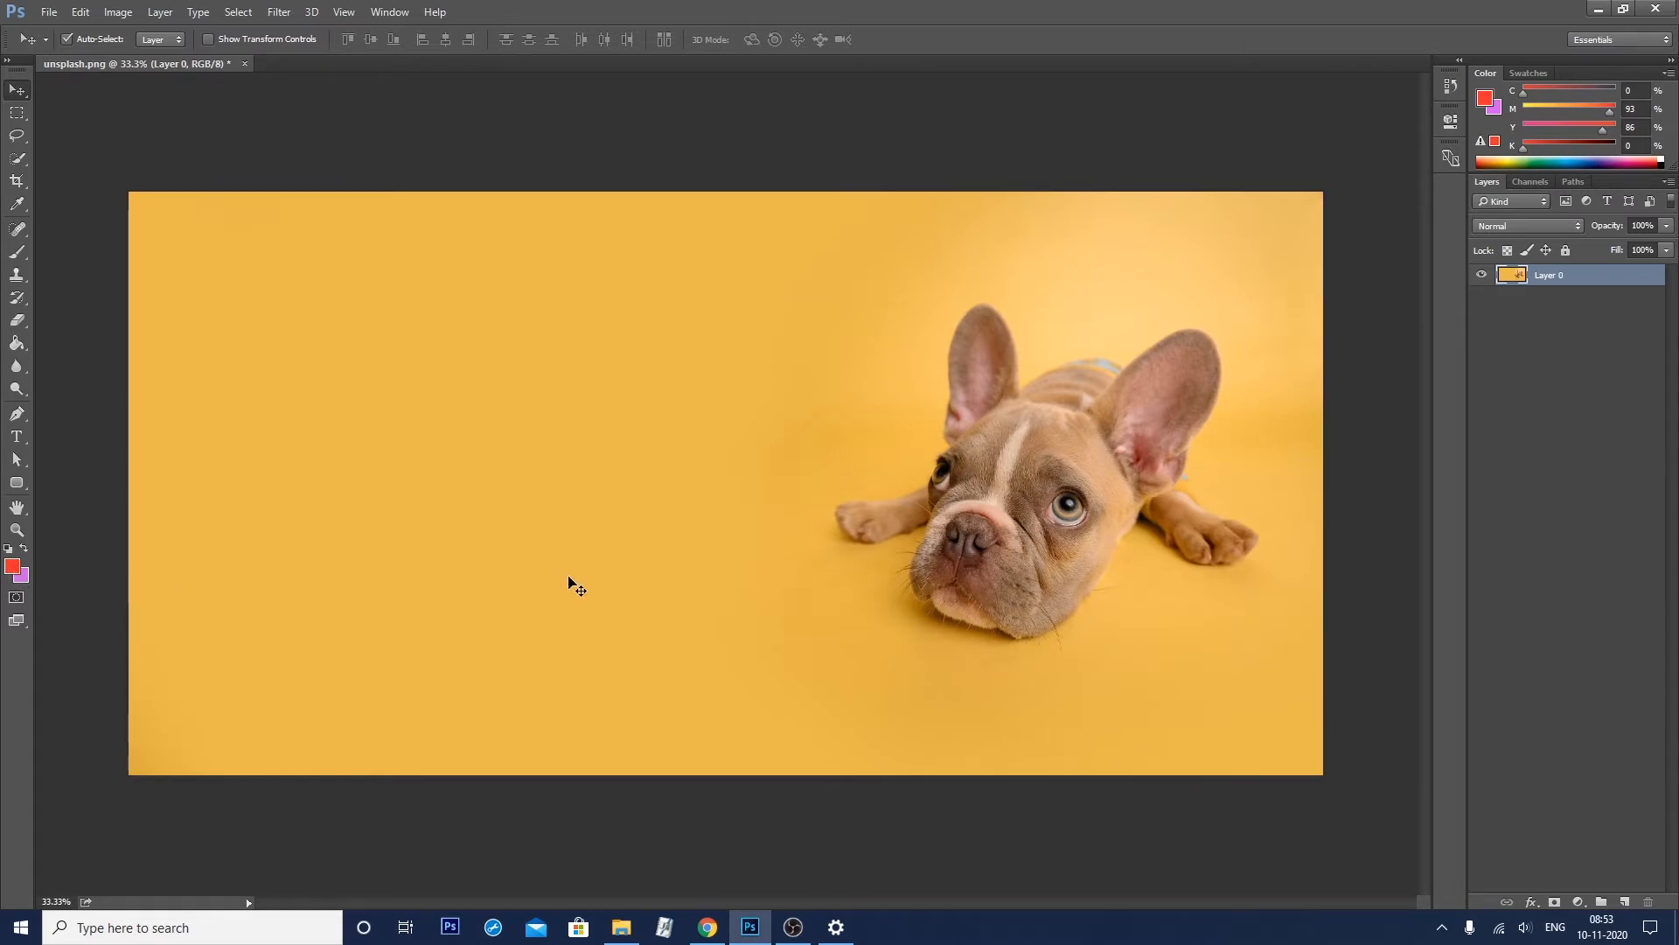
key("alt+BackSpace")
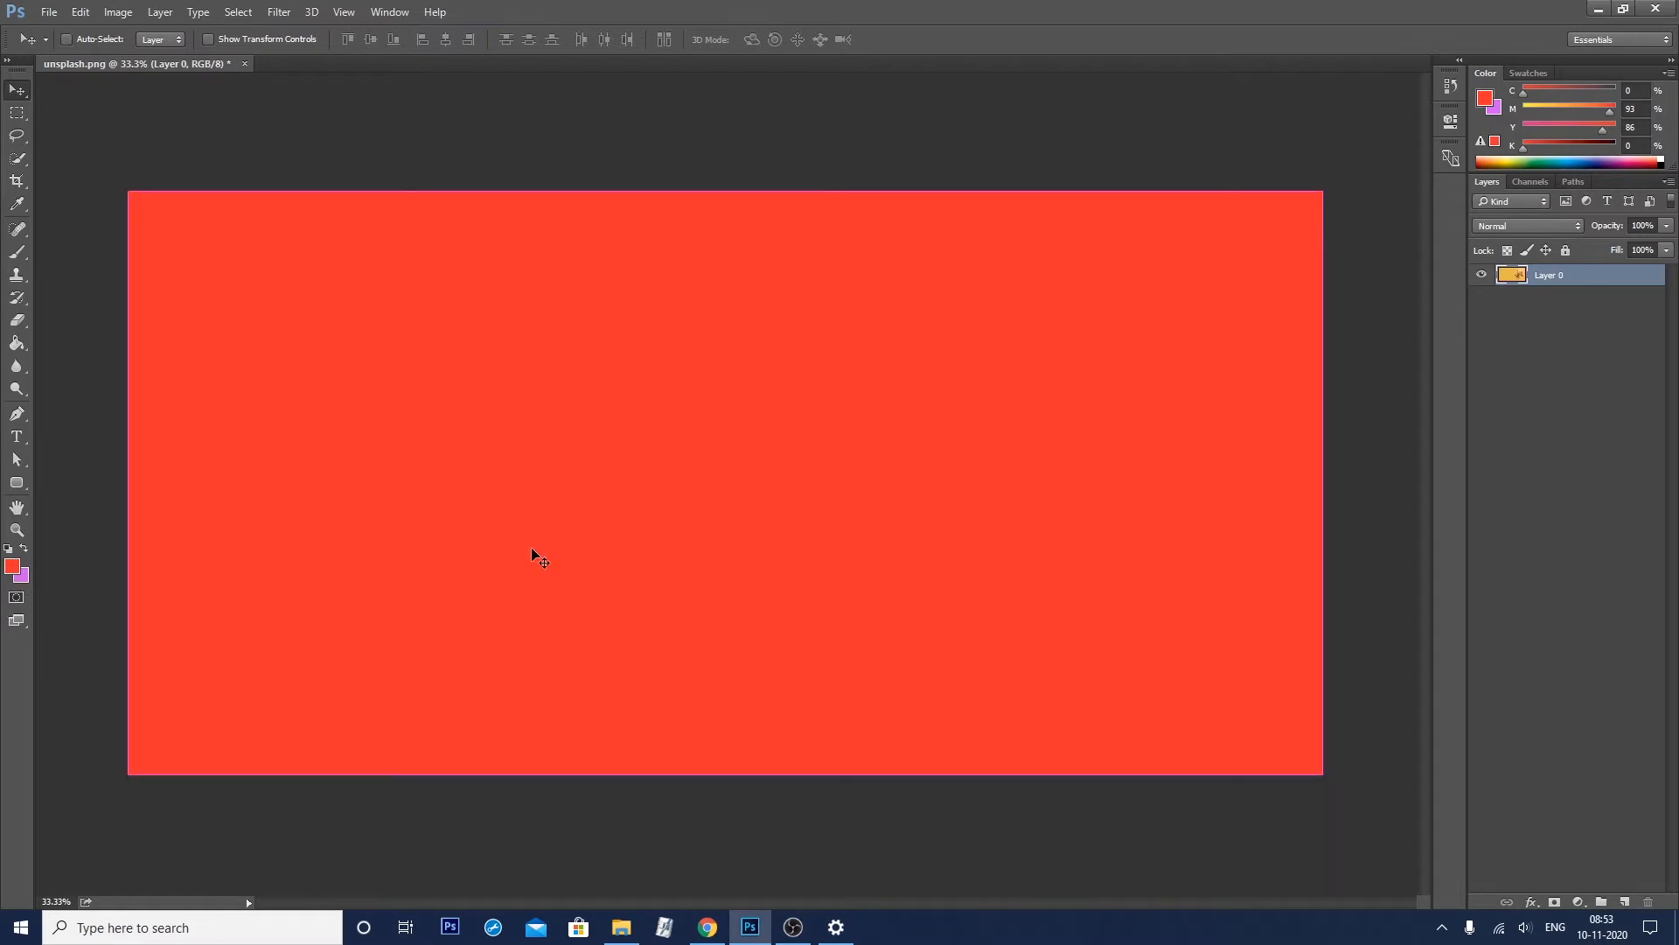
key("ctrl+z")
Draw a new, nearly square rectangular marquee selection in the empty yellow area beside the dog
left_click(17, 112)
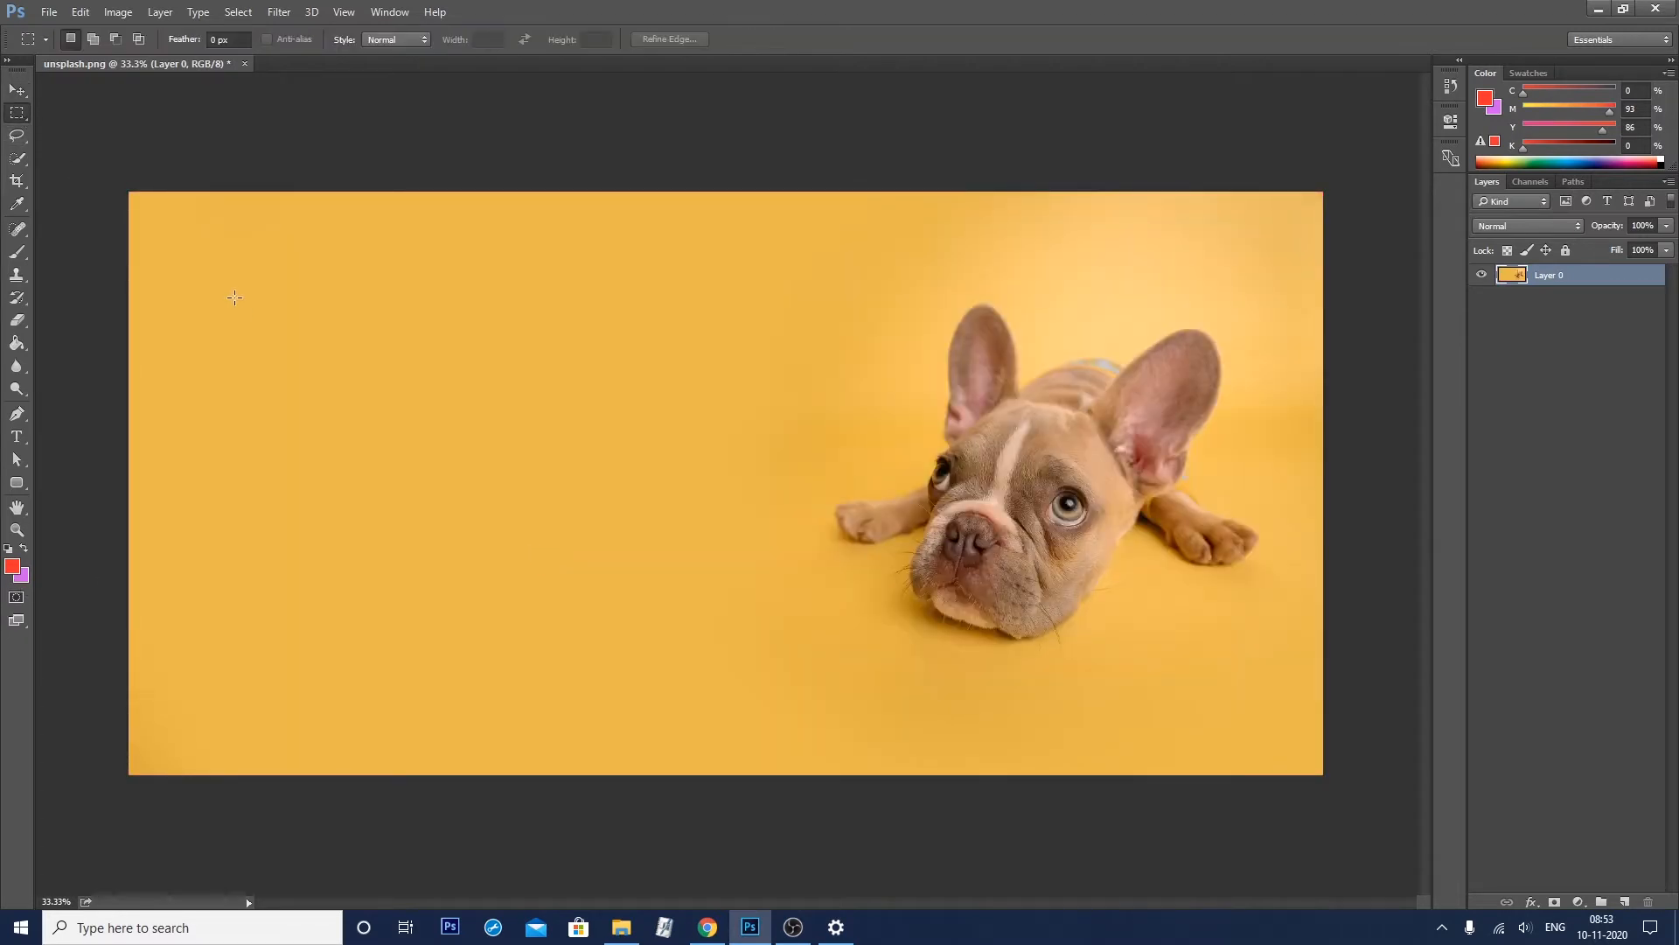
left_click_drag(200, 255, 685, 697)
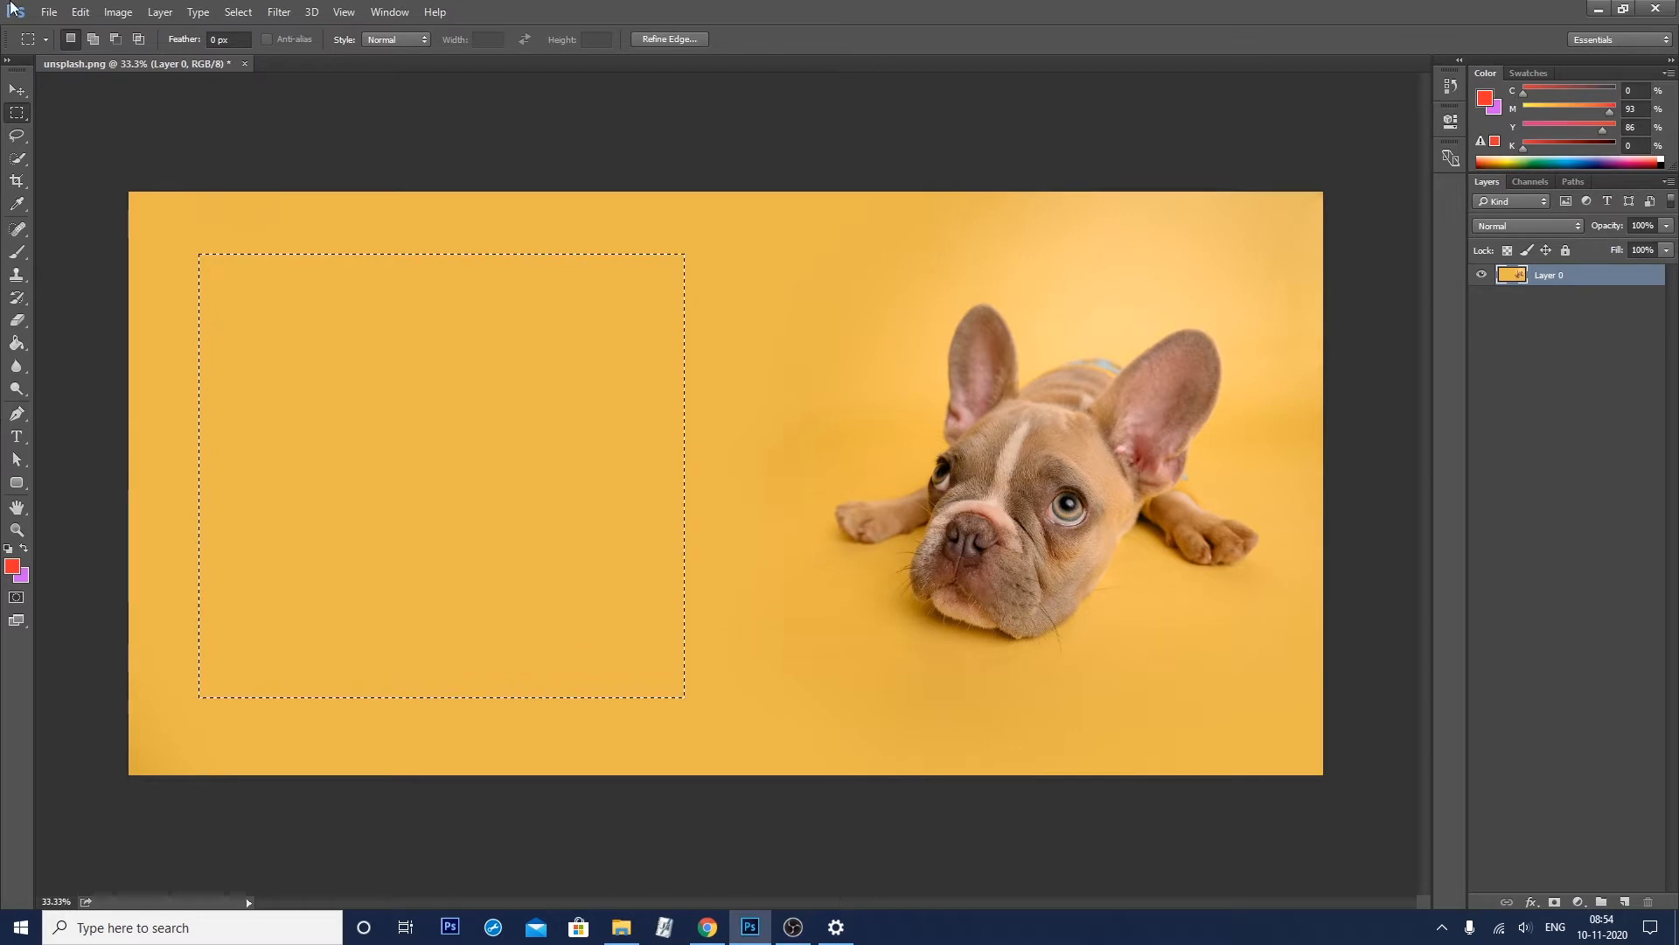
Try deselecting the rectangular selection and undo the deselection
right_click(494, 360)
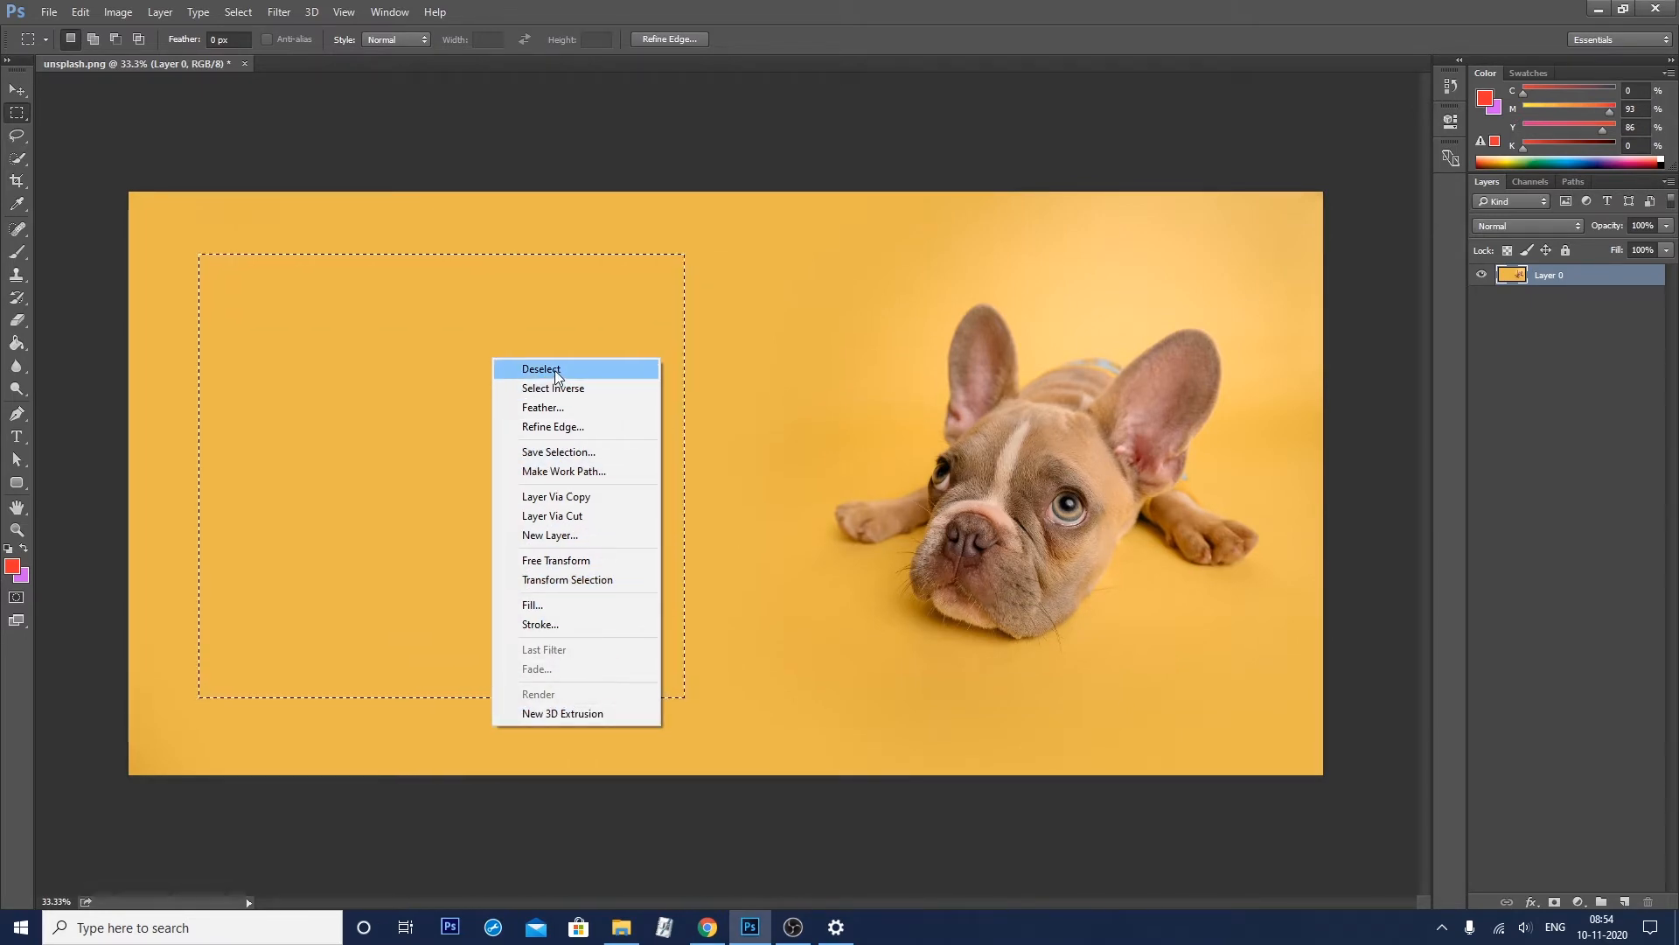
left_click(372, 431)
key("ctrl+d")
key("ctrl+z")
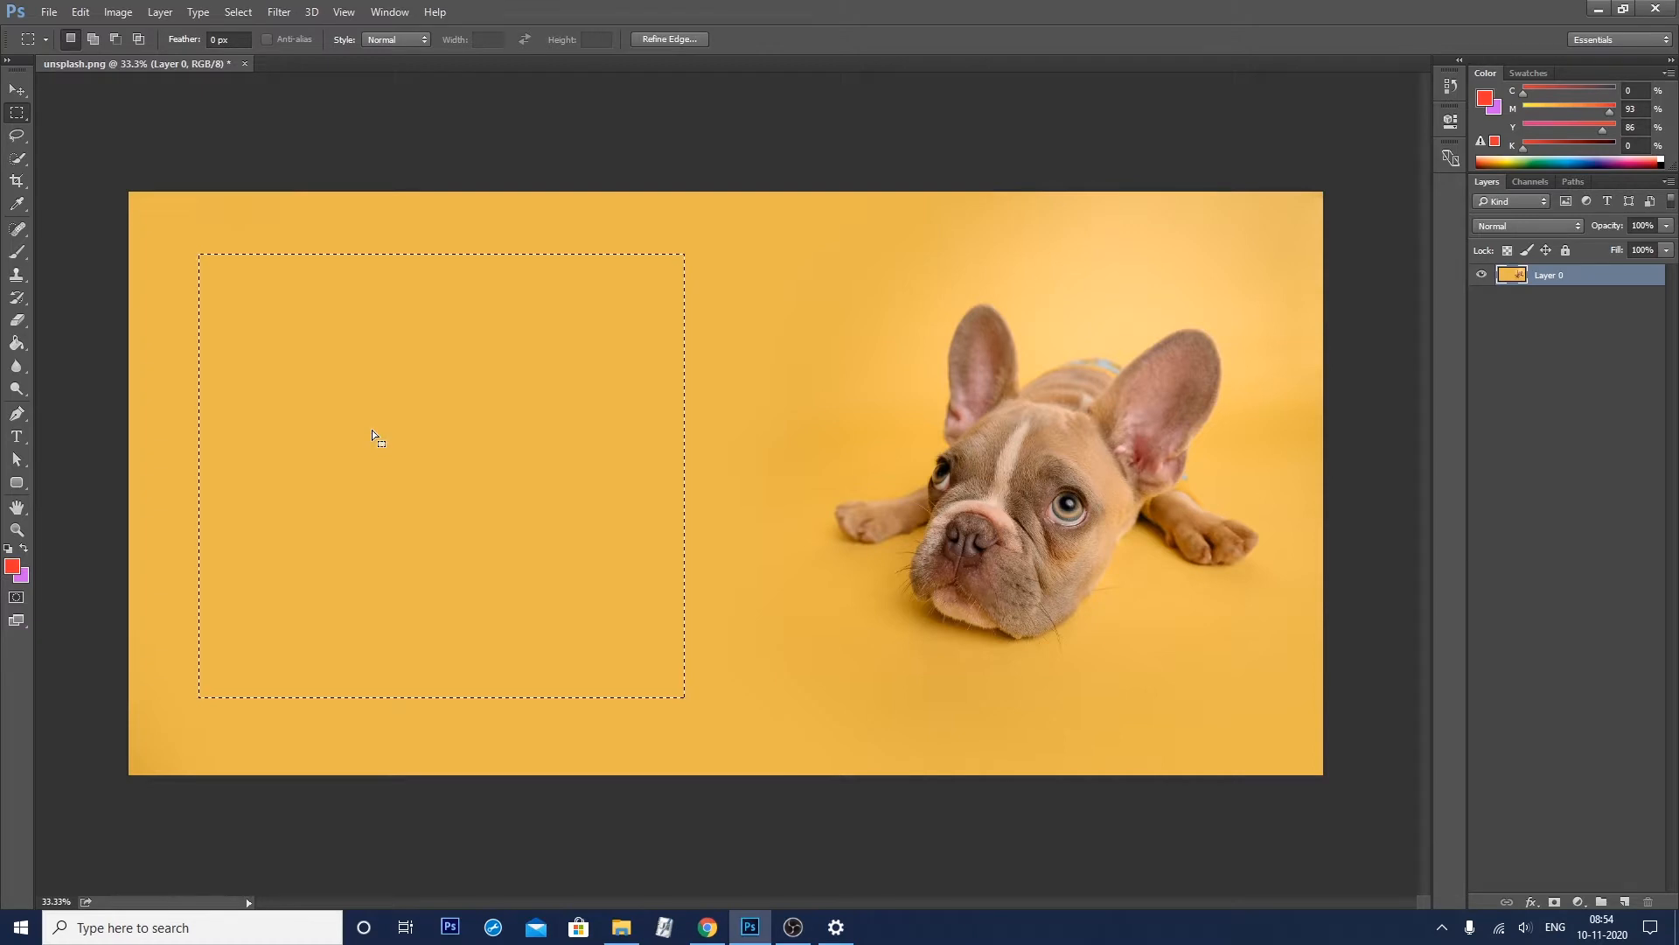
right_click(469, 367)
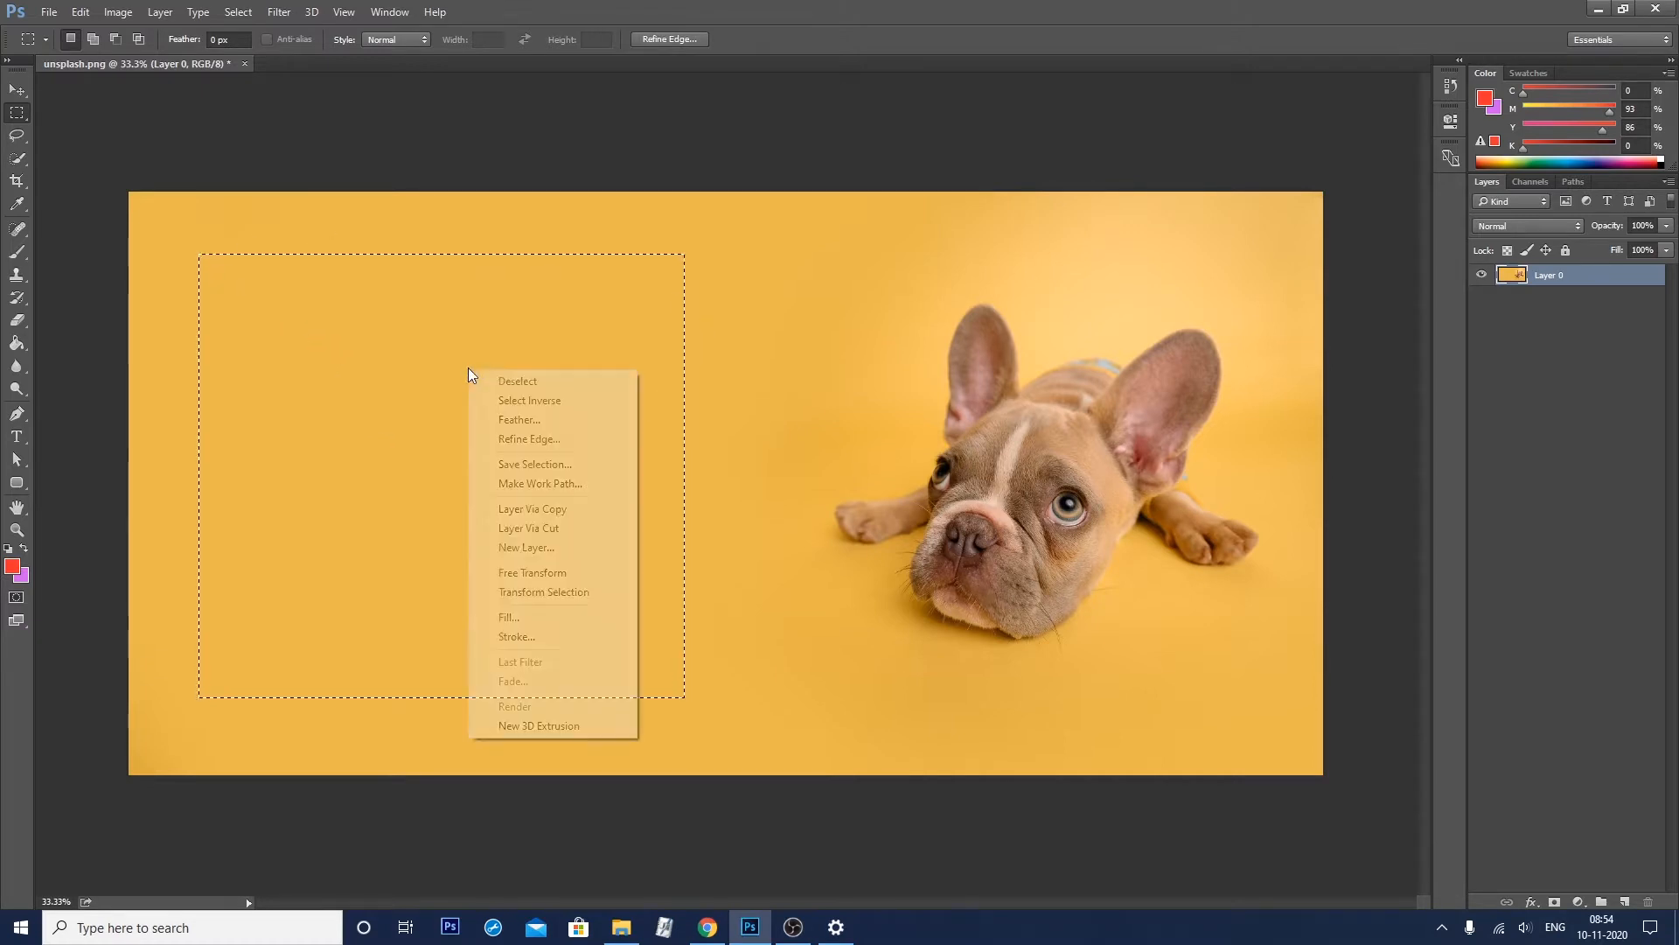
left_click(763, 510)
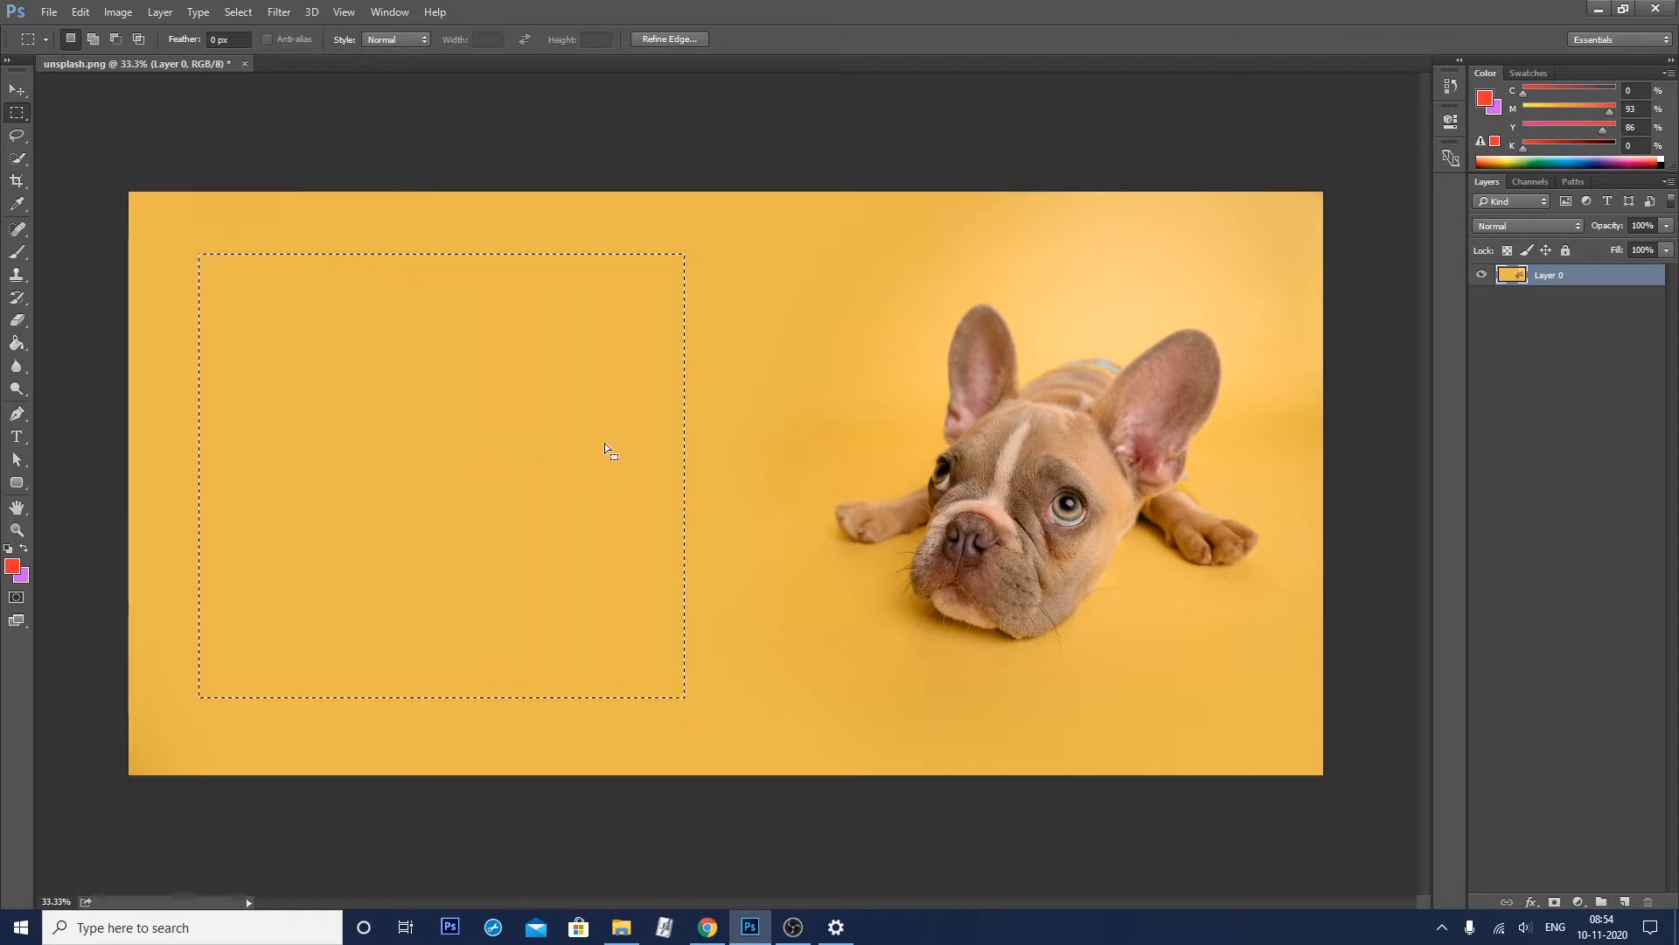
Invert the selection and try filling everything outside the rectangle with the purple background colour, undoing the fill
right_click(499, 401)
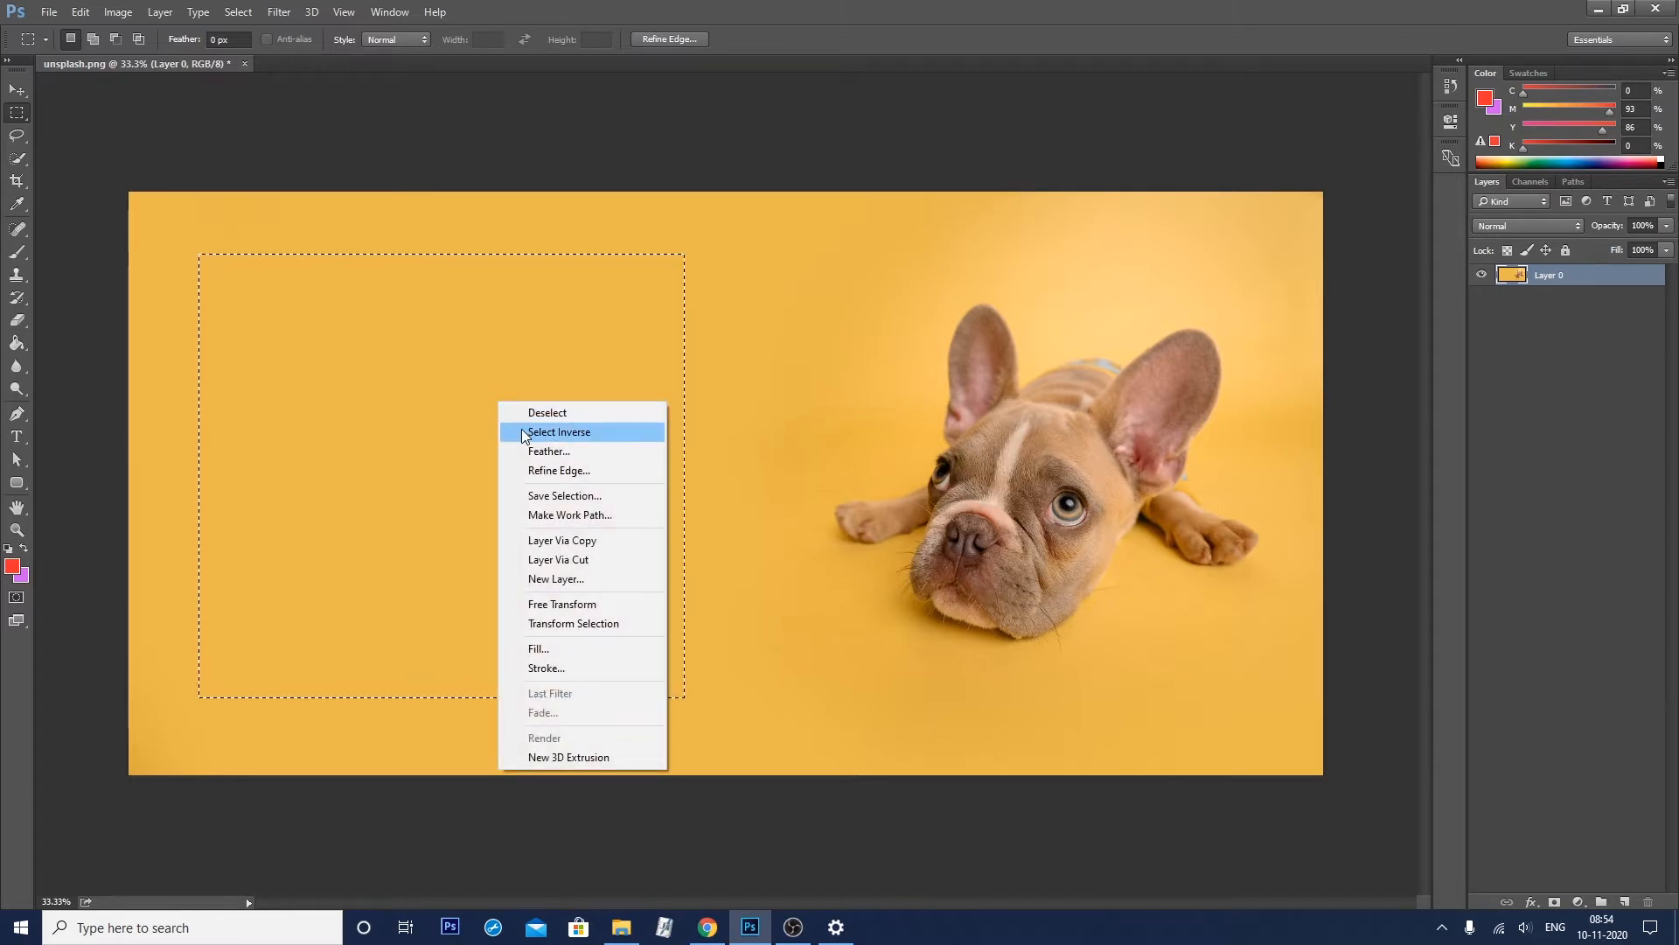
left_click(527, 432)
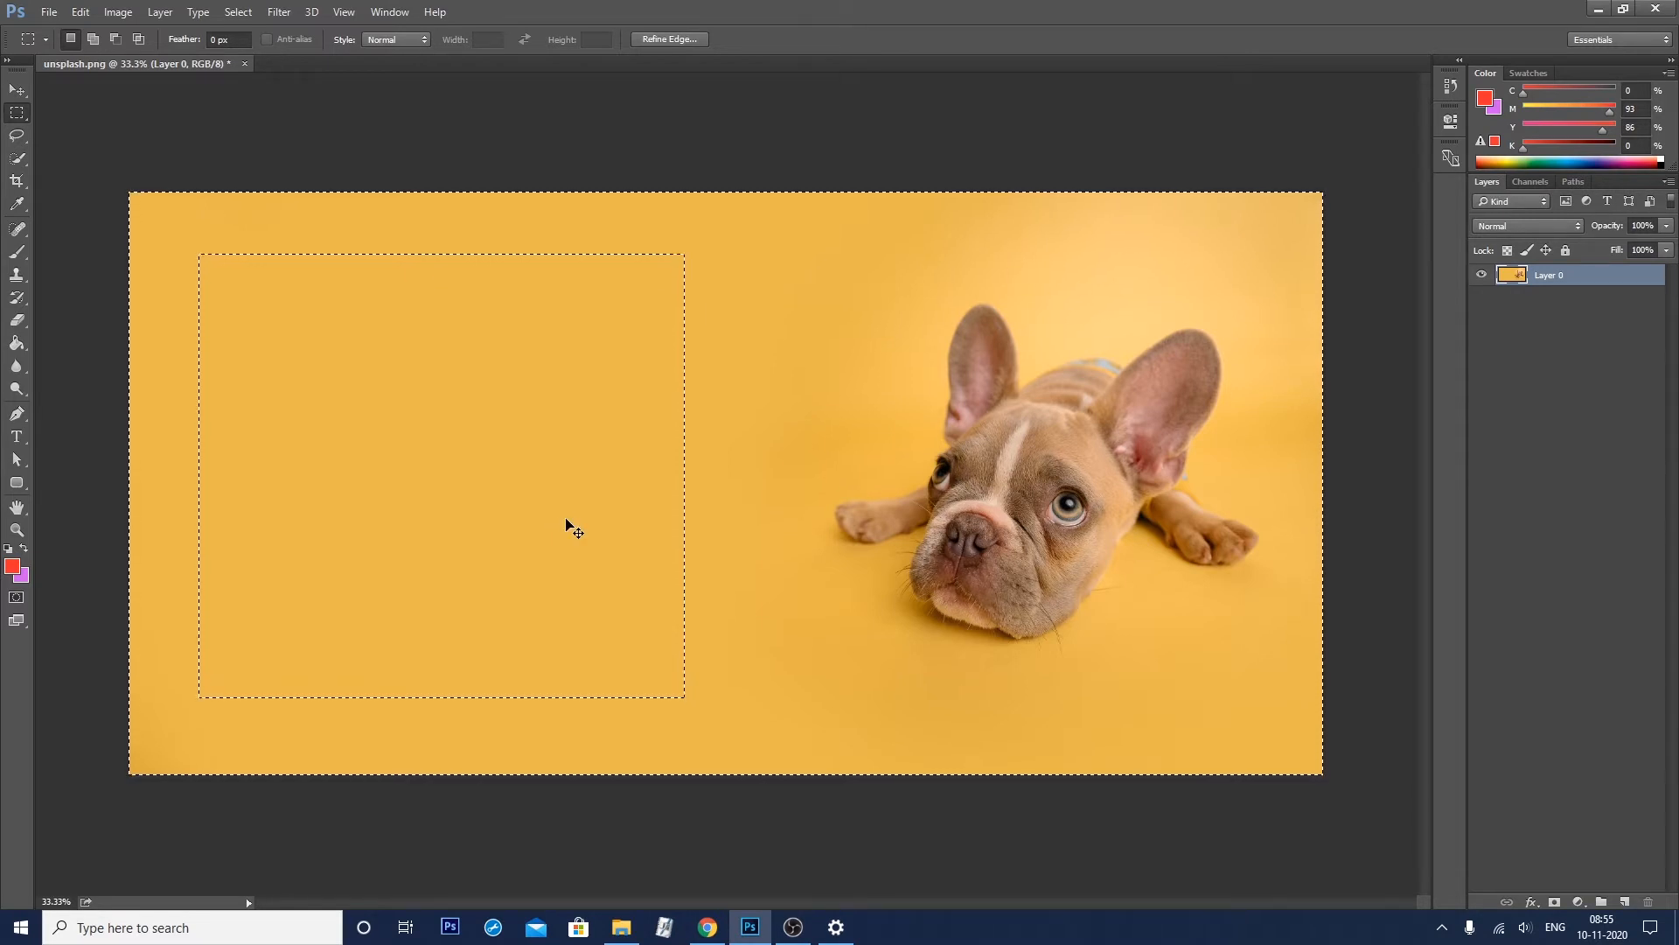
key("ctrl+BackSpace")
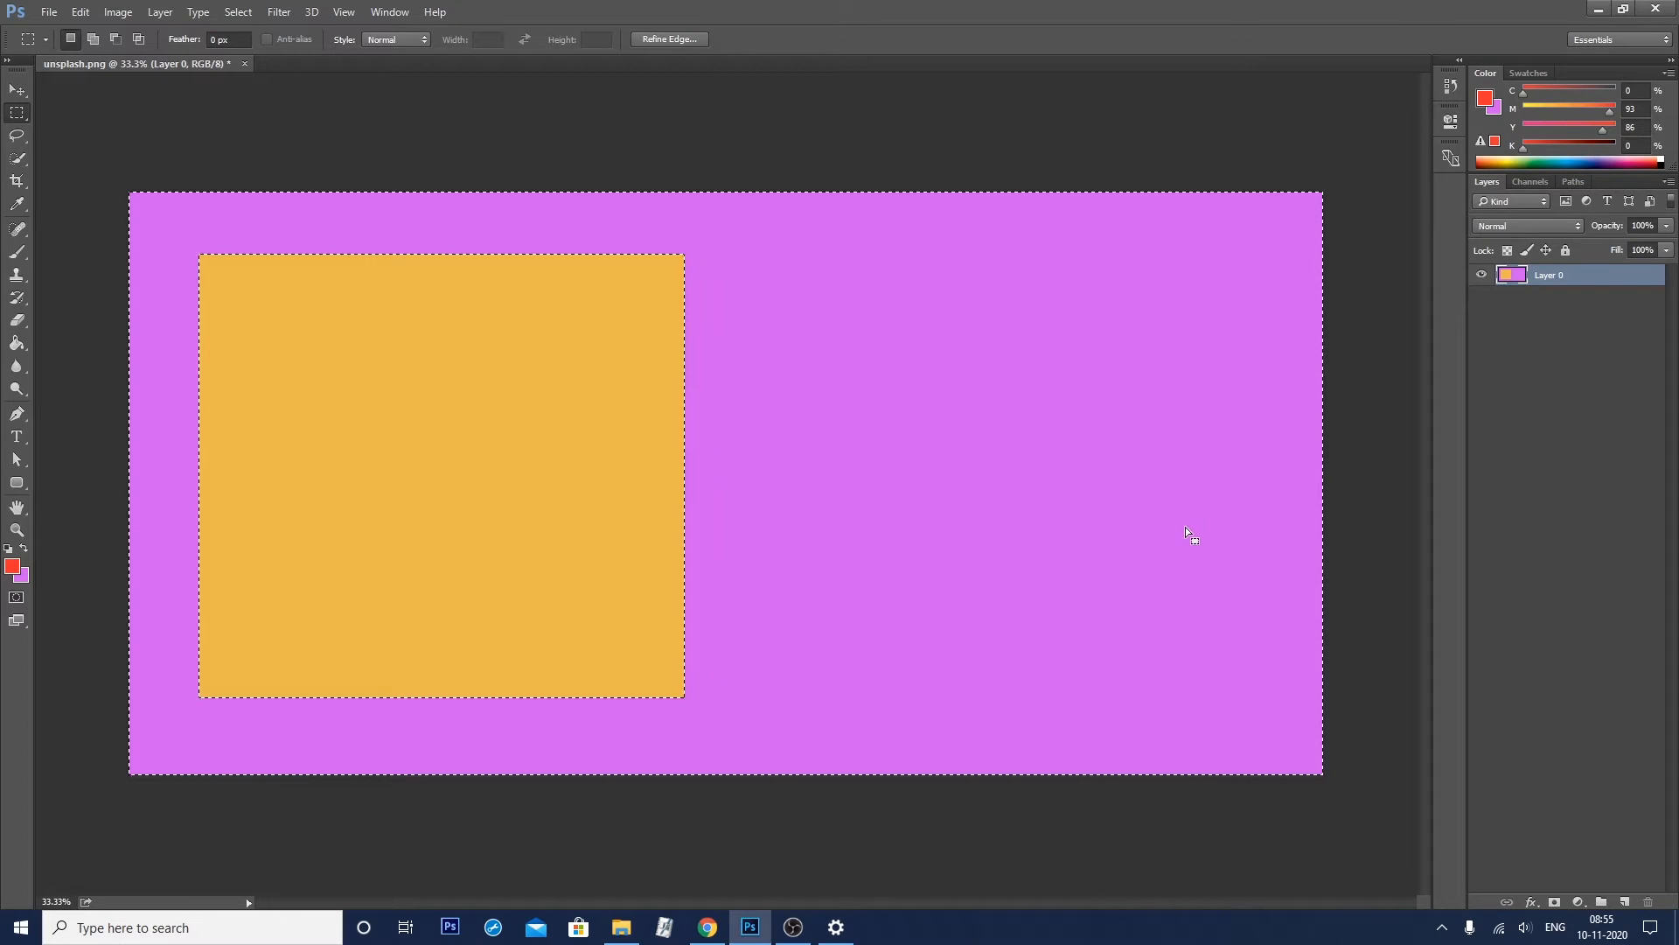
key("ctrl+z")
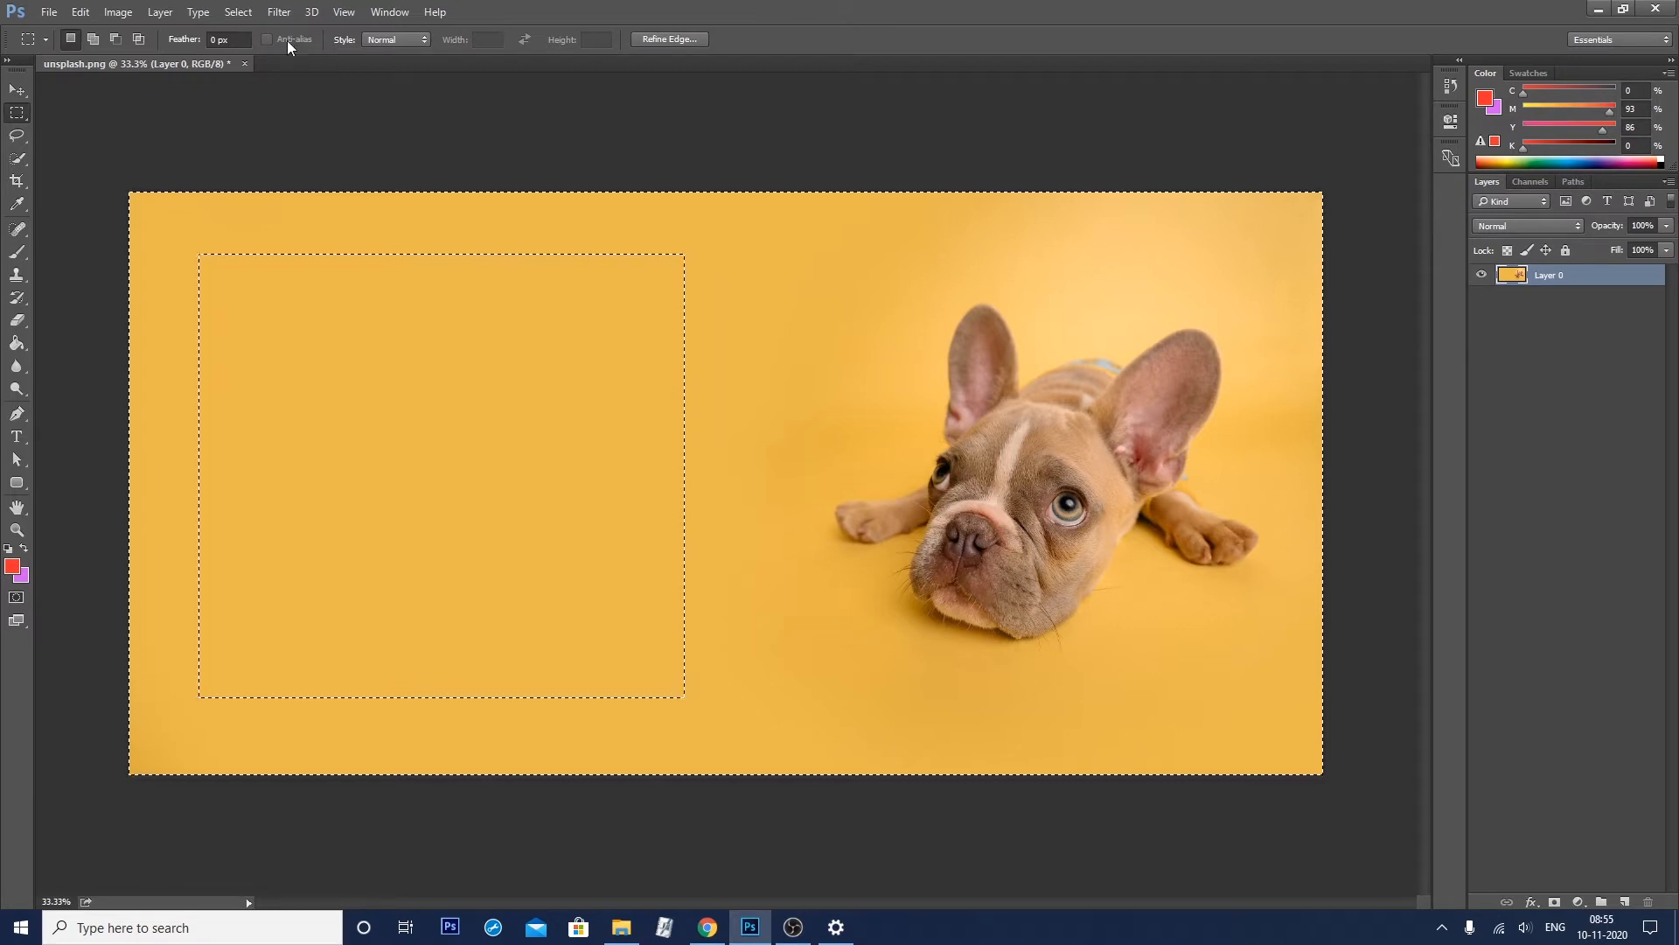
Check the available selection commands, and invert the rectangular selection and back again
left_click(244, 12)
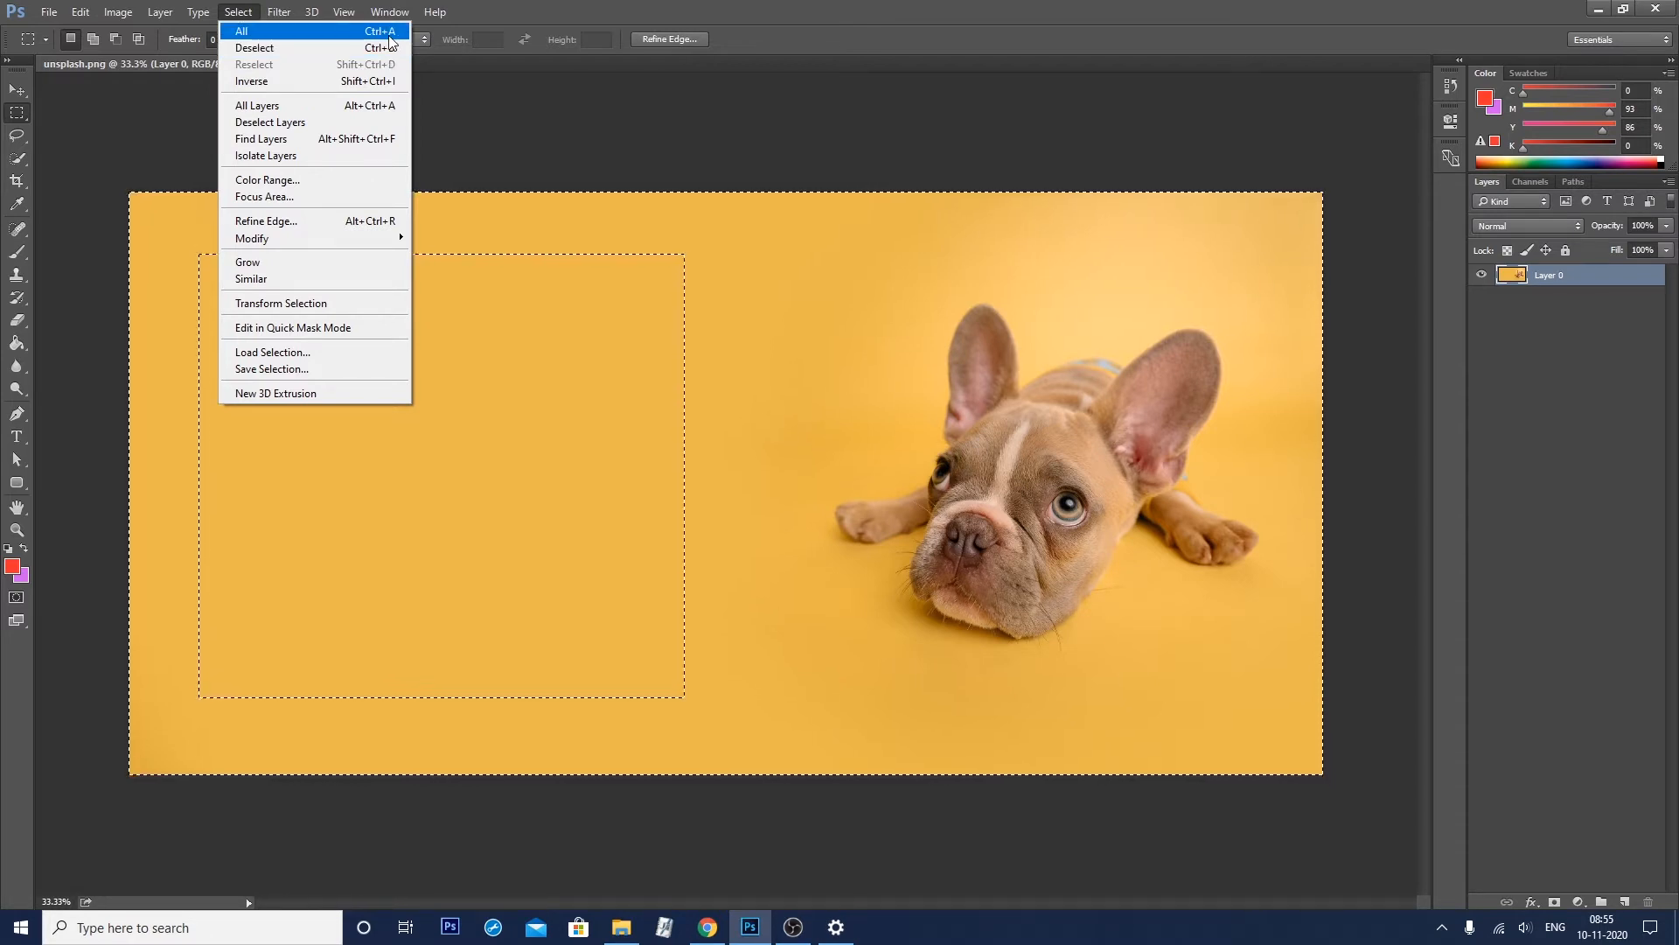
left_click(932, 399)
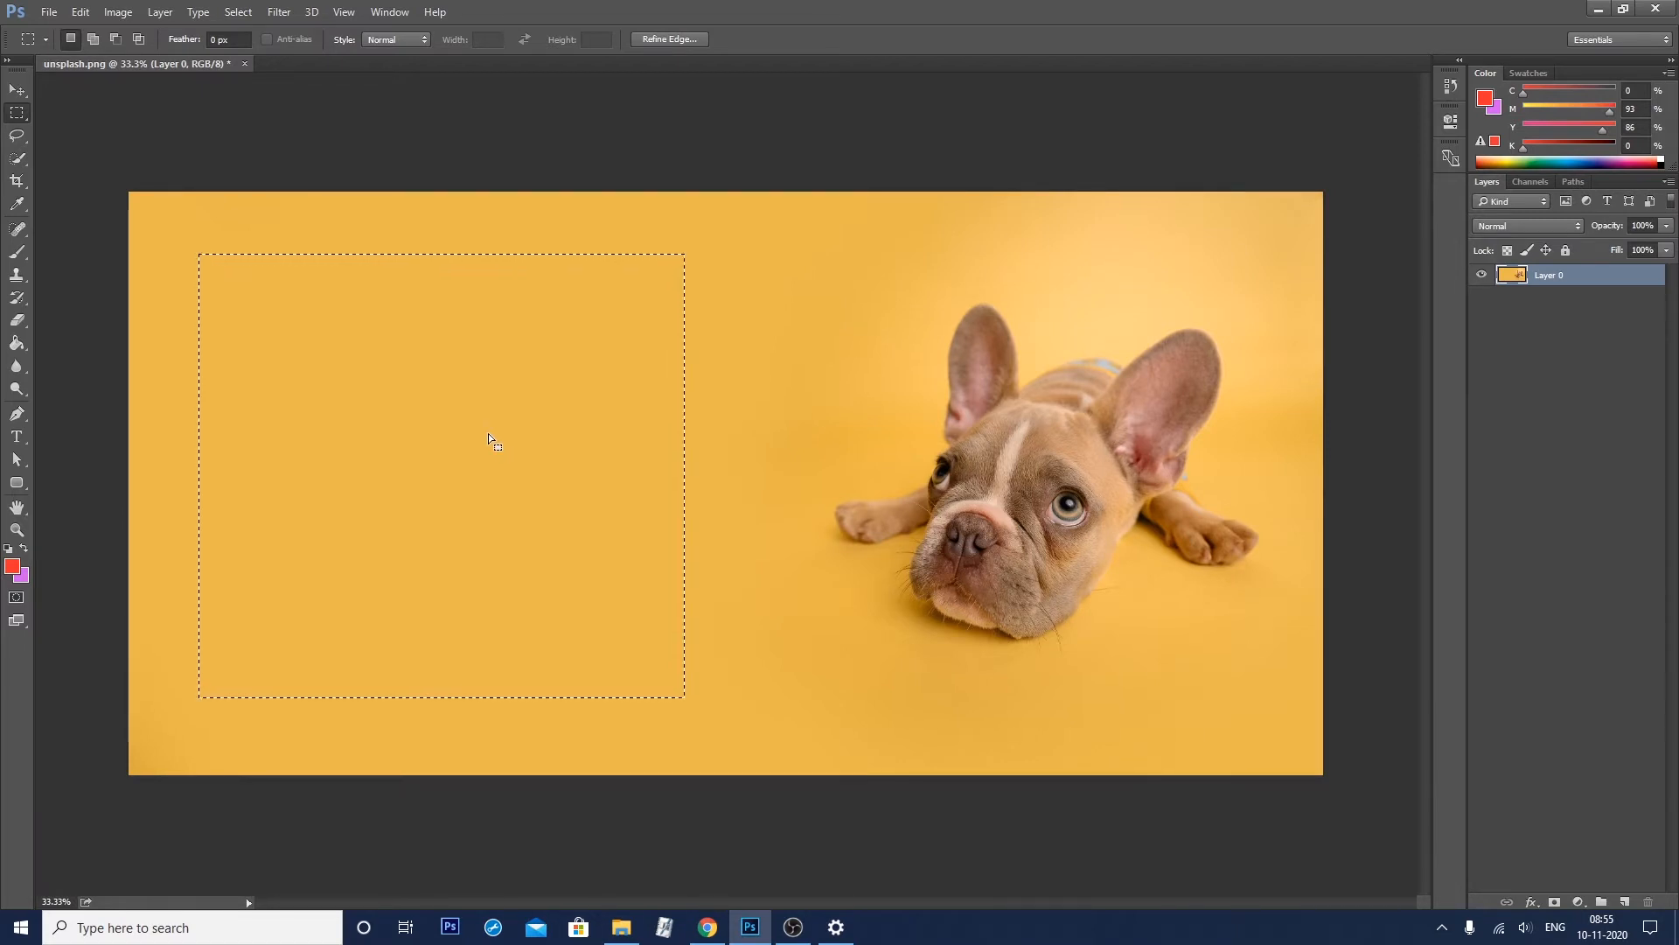
key("shift")
key("ctrl+shift+i")
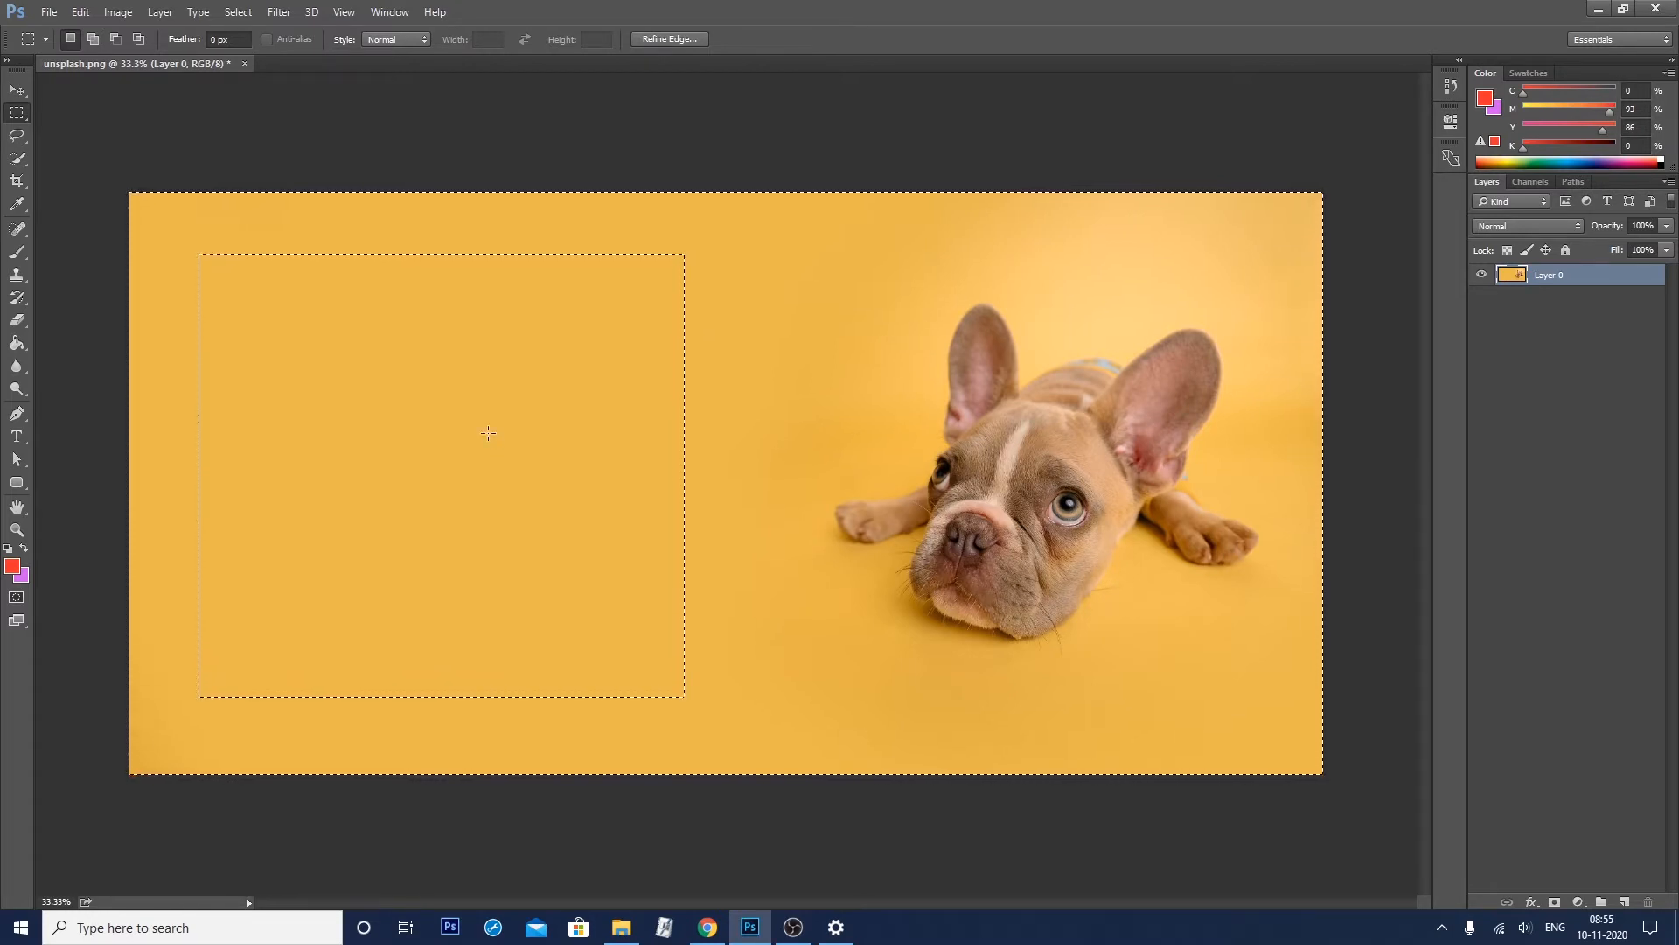
key("ctrl+shift+i")
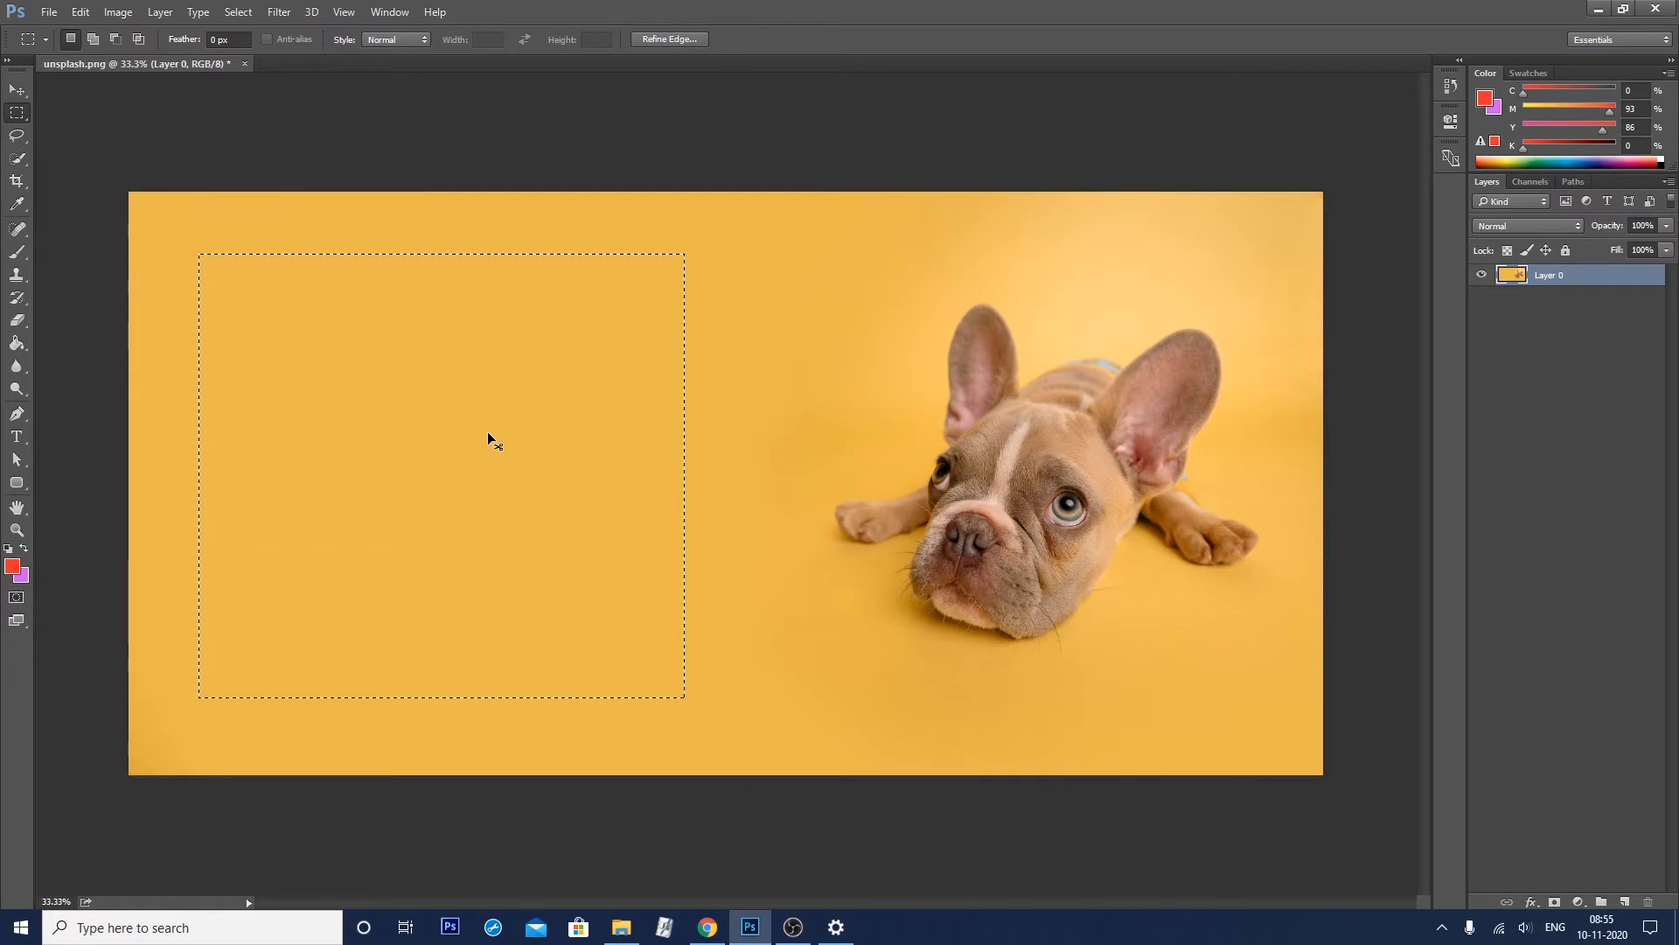
Try copying the selected rectangle to a new layer with Layer Via Copy twice, undoing each copy
right_click(493, 404)
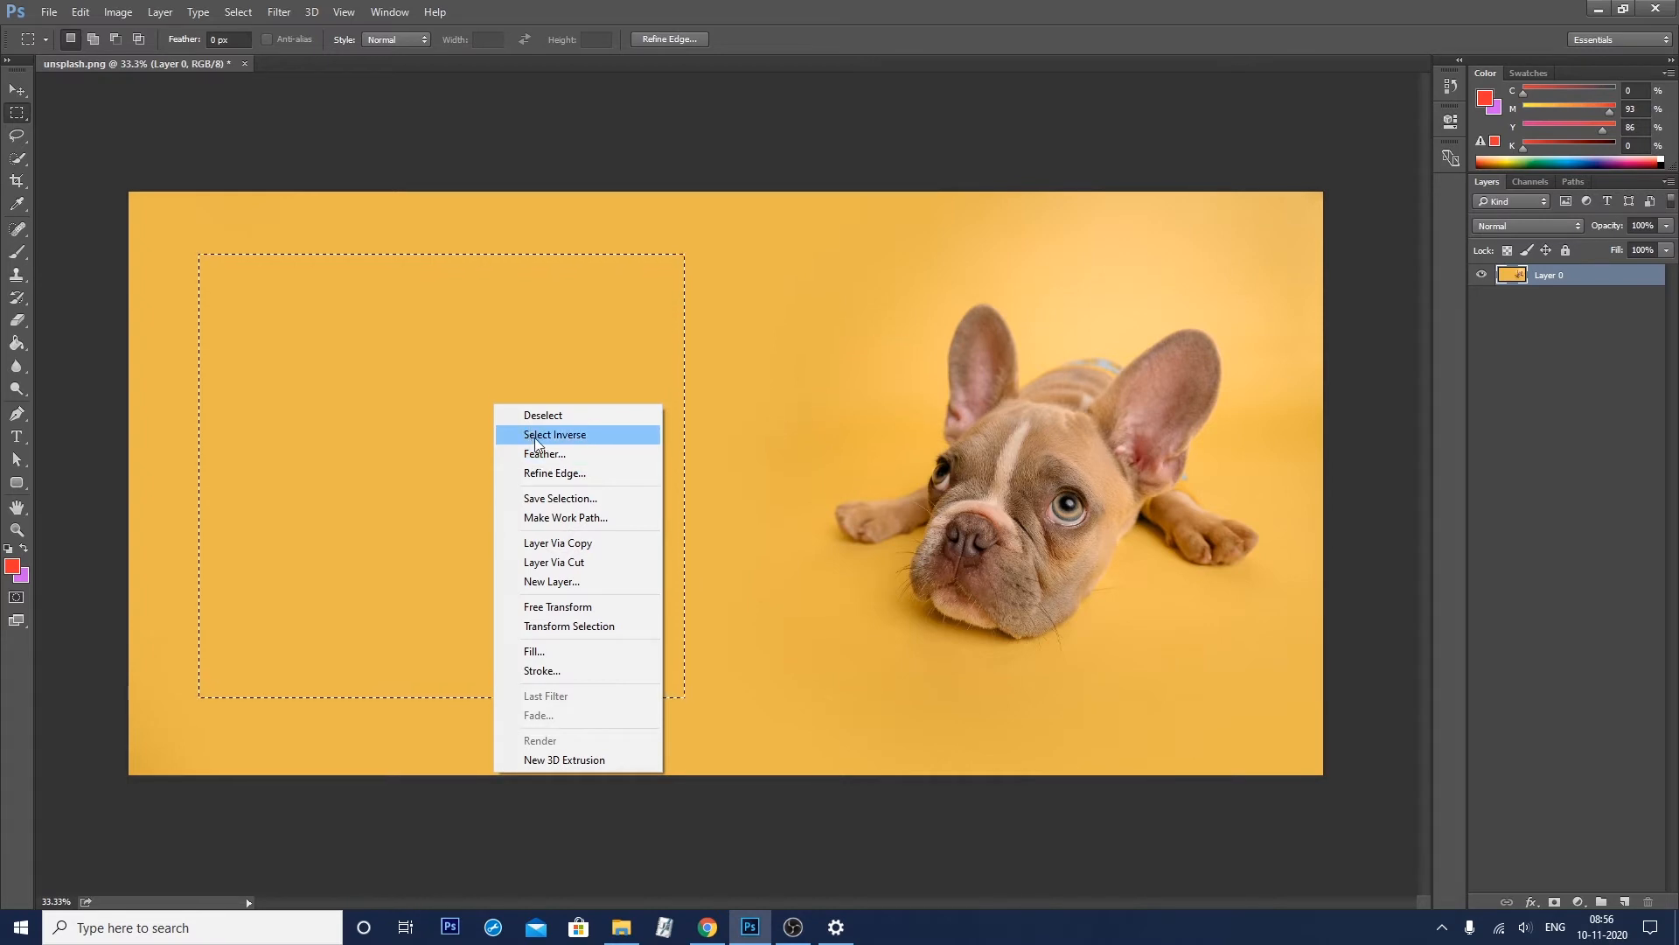
left_click(575, 544)
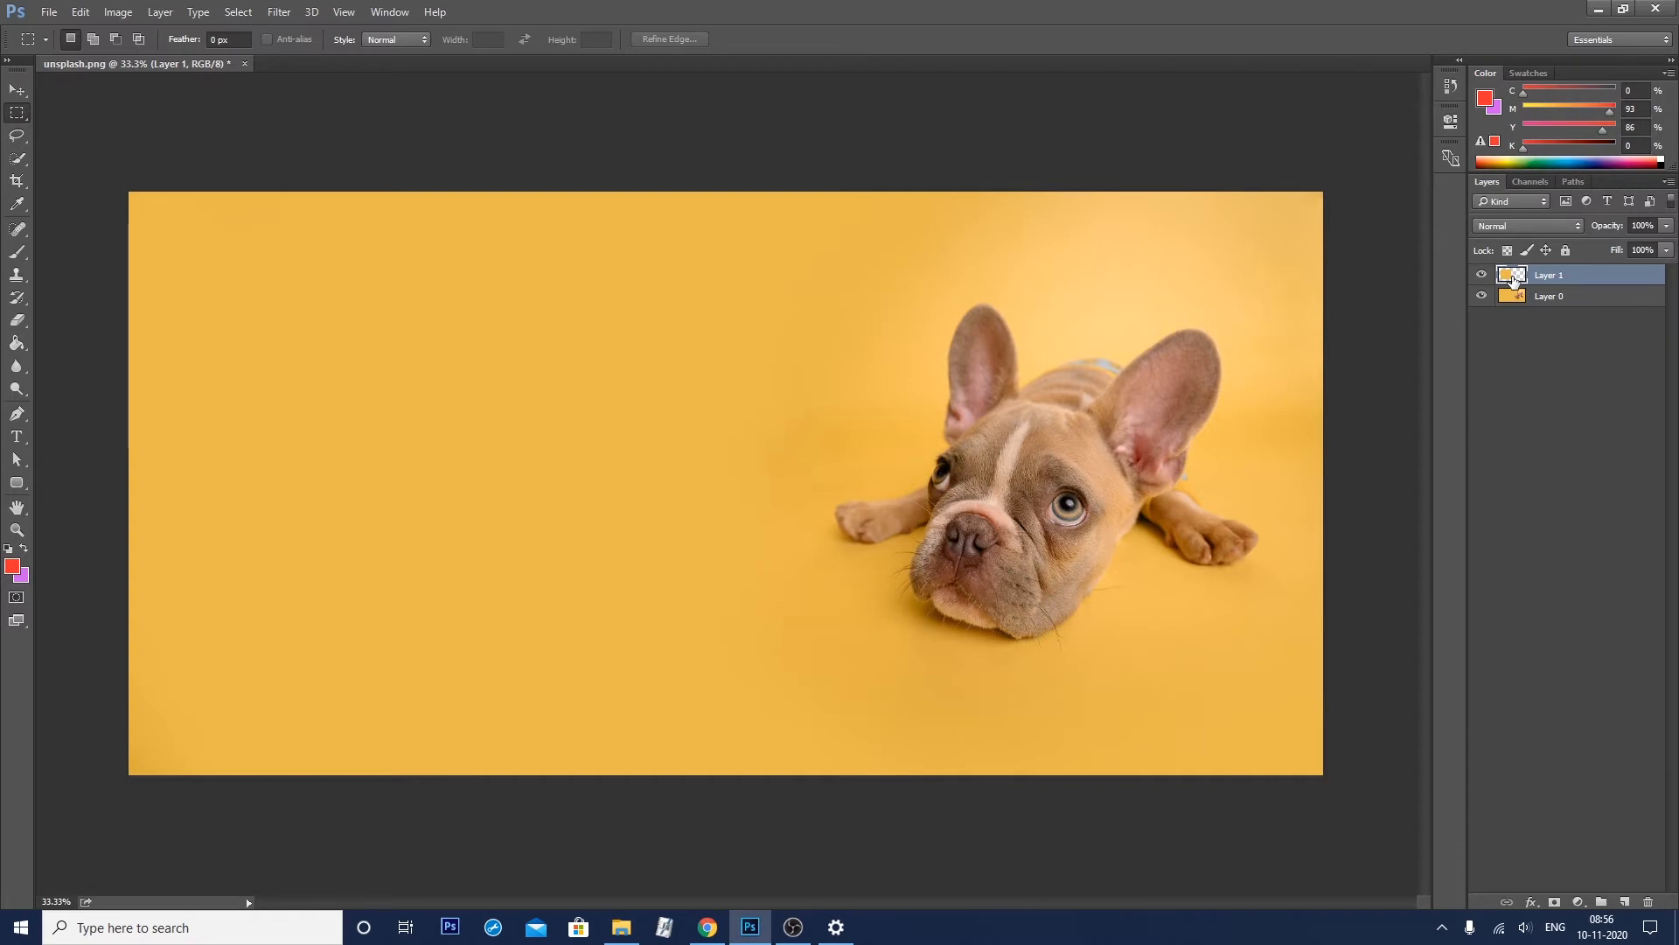
left_click(1563, 300)
key("ctrl+z")
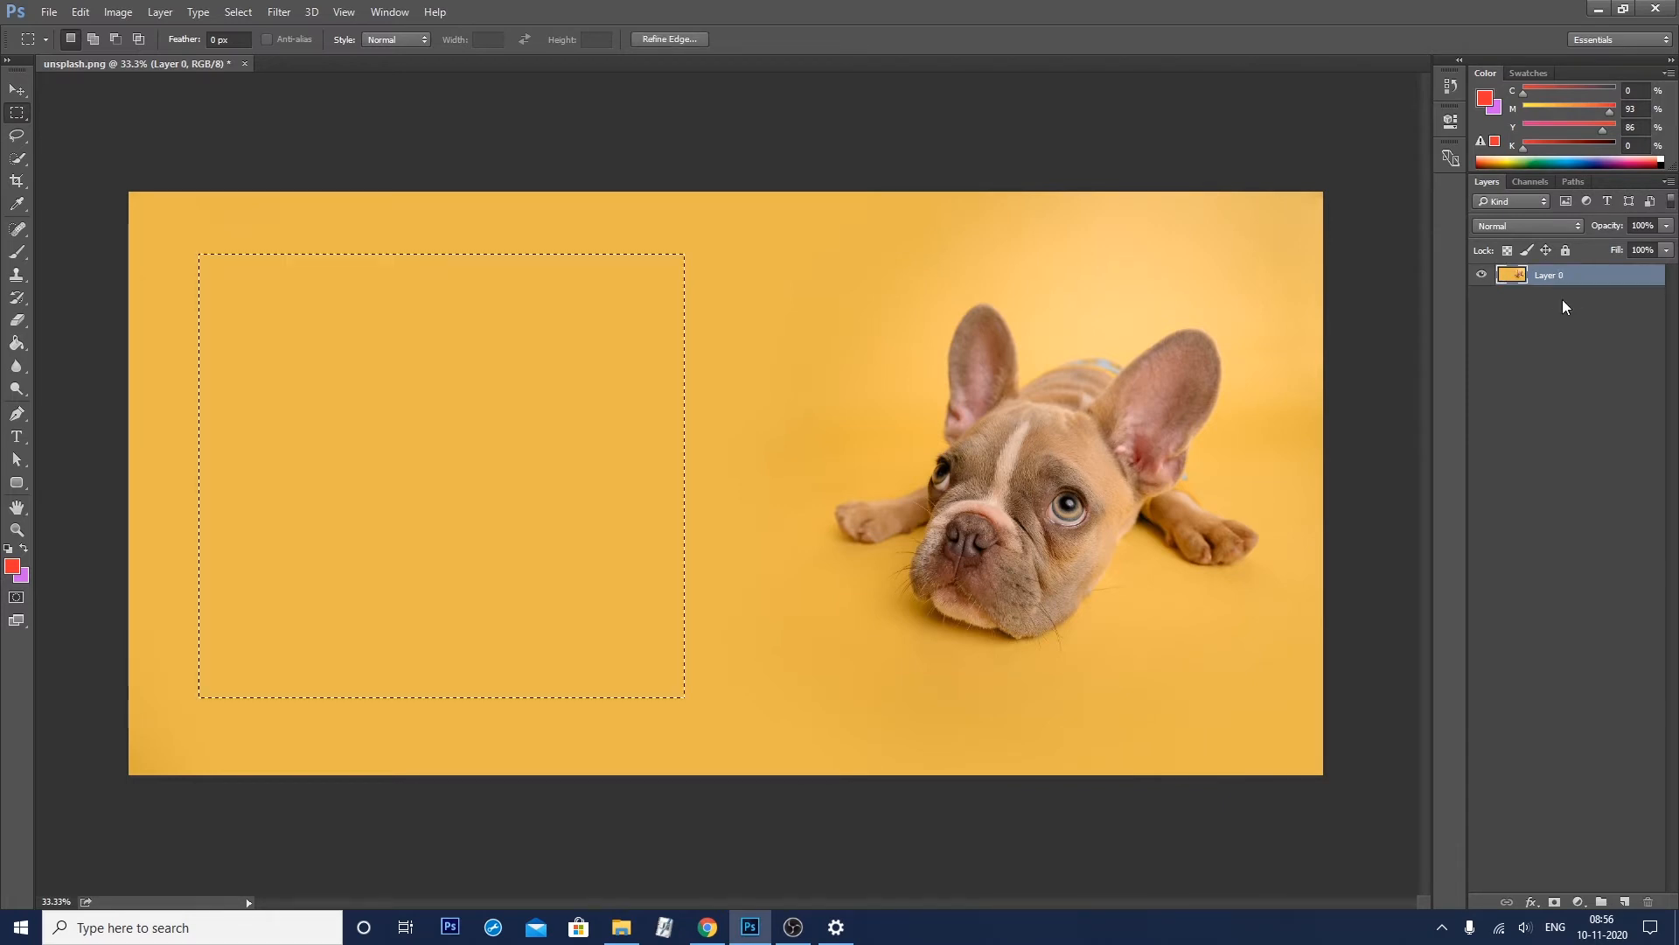
right_click(451, 435)
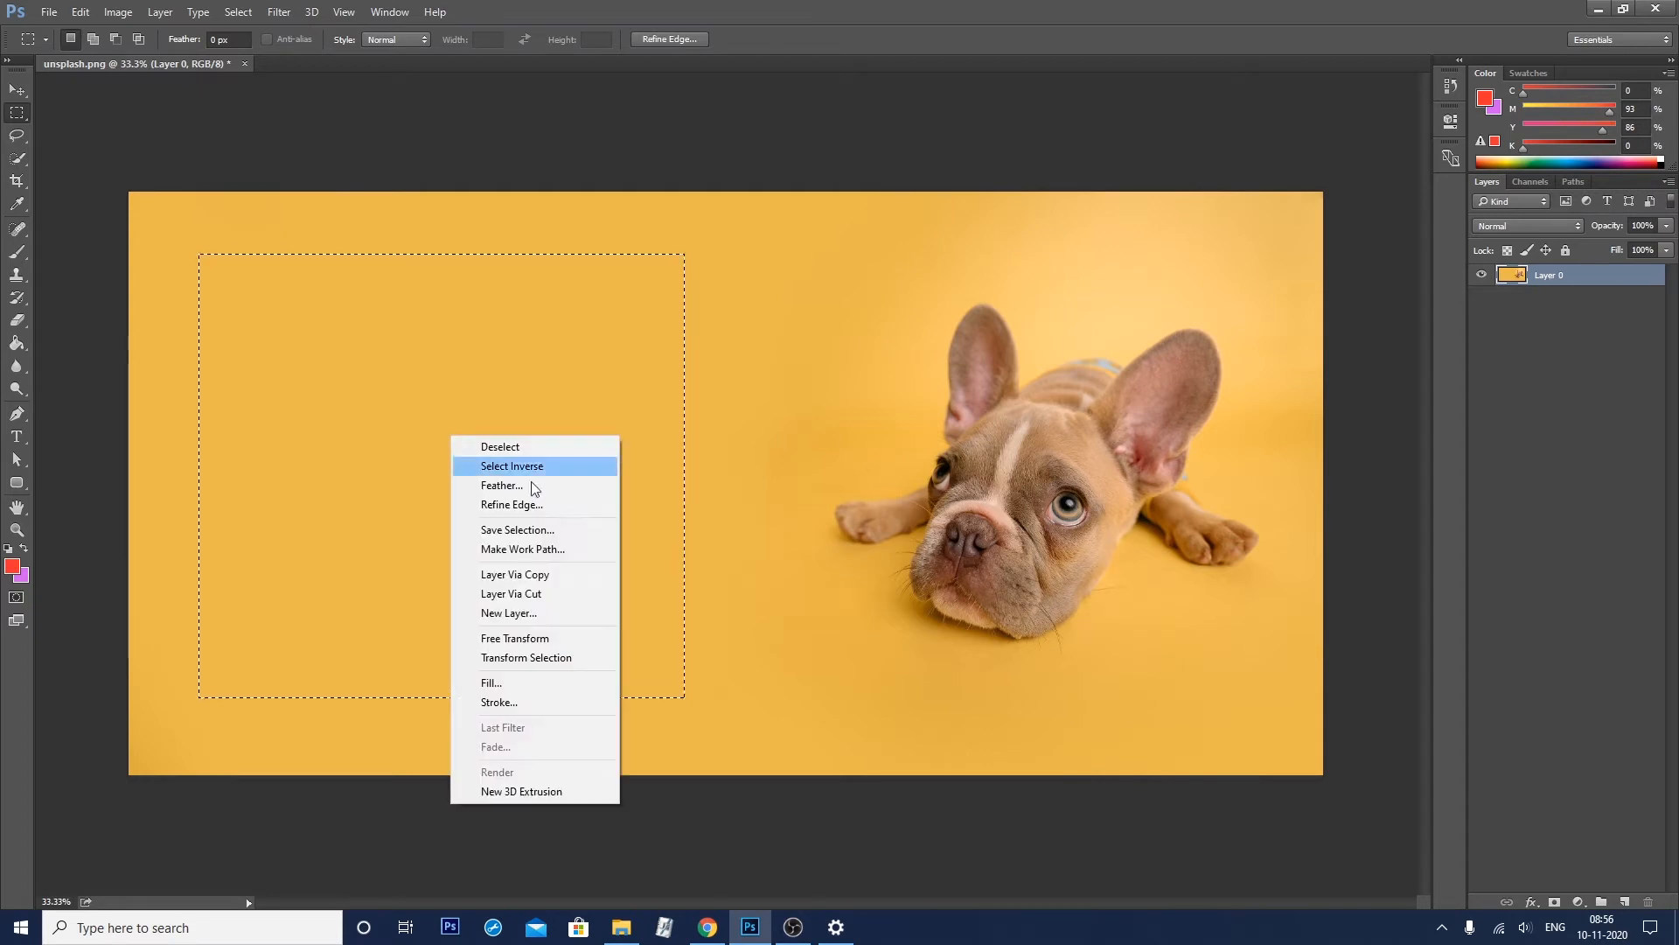
left_click(542, 574)
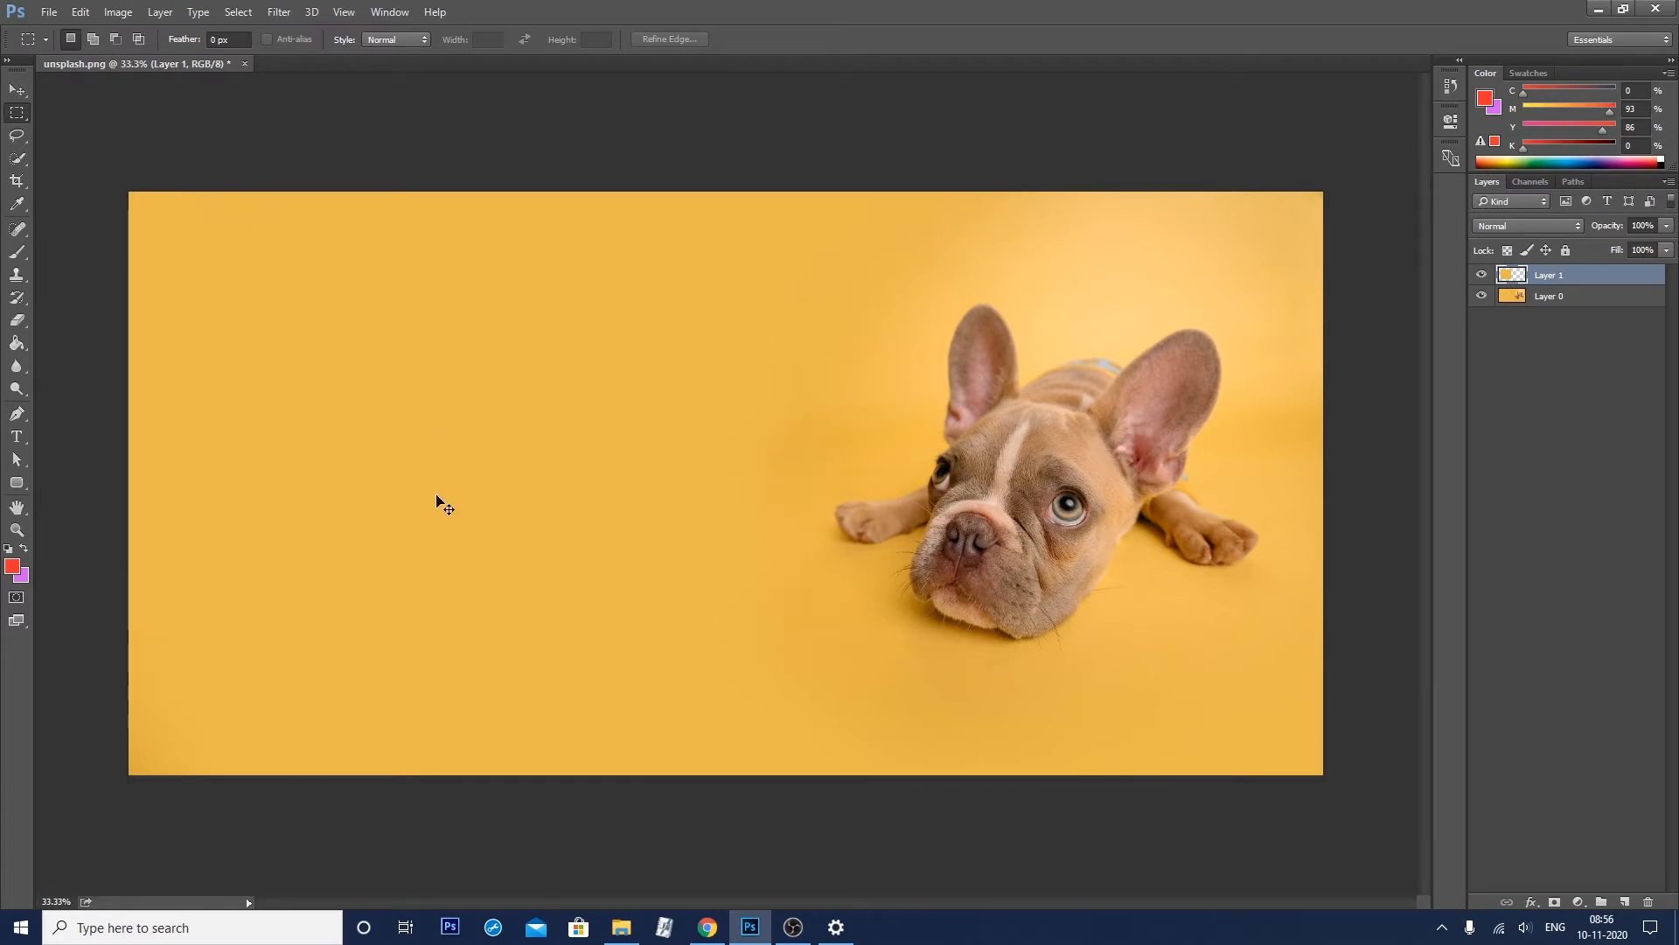
key("ctrl+z")
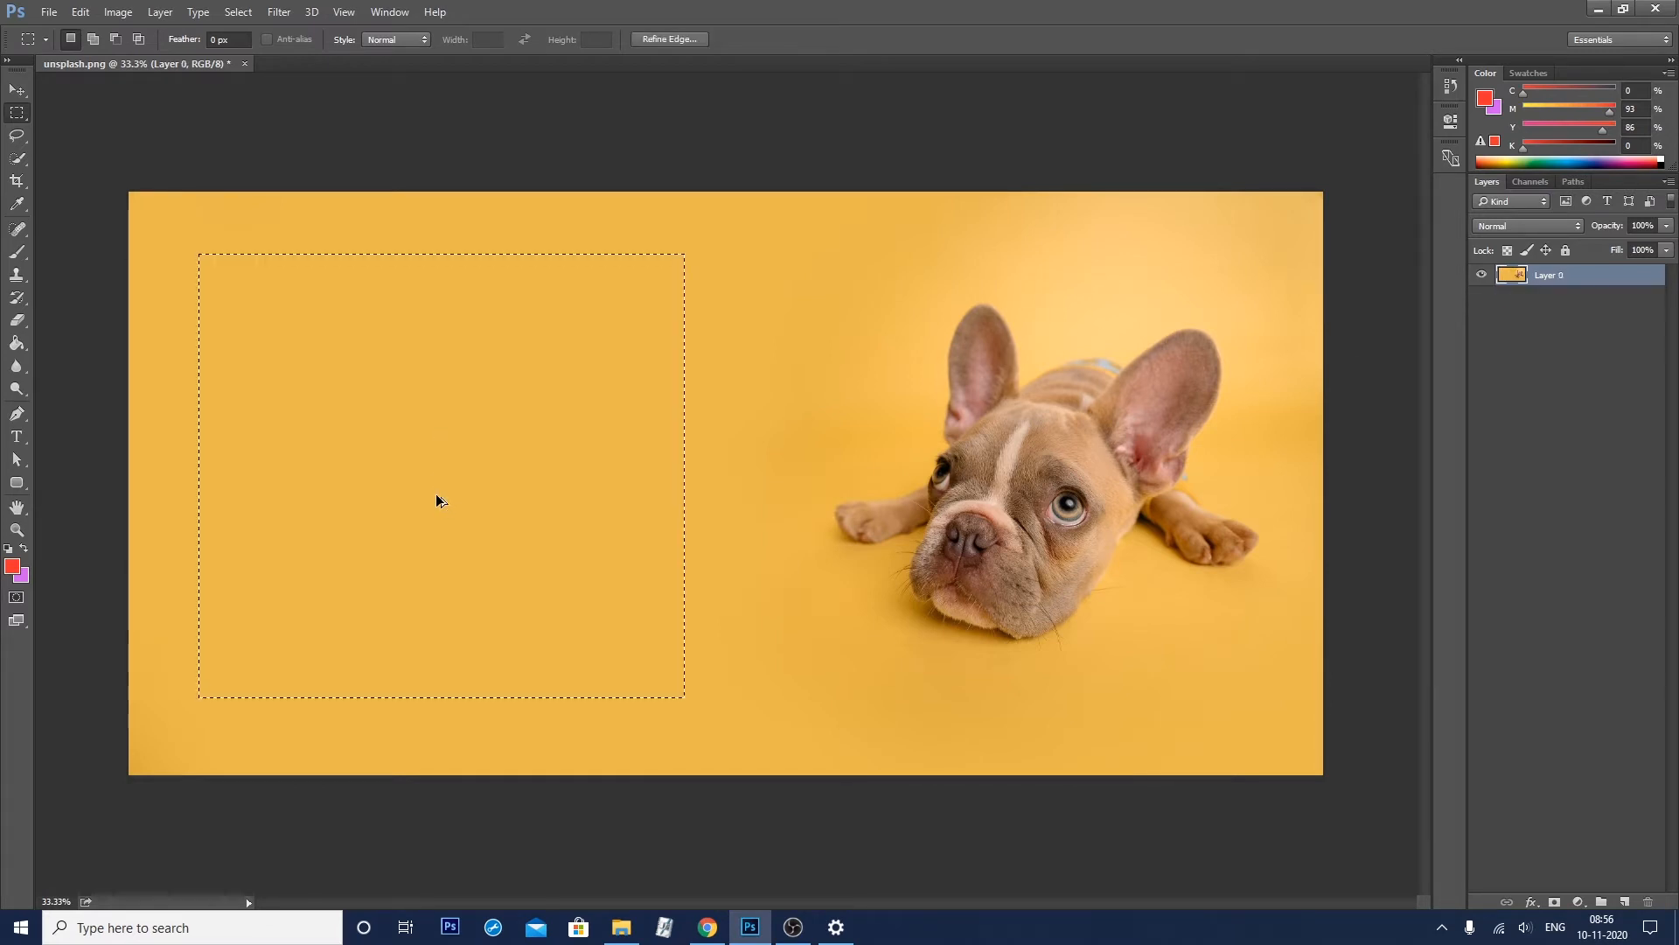
Try cutting the selected rectangle to a new layer and moving it toward the dog, undoing both changes
right_click(534, 409)
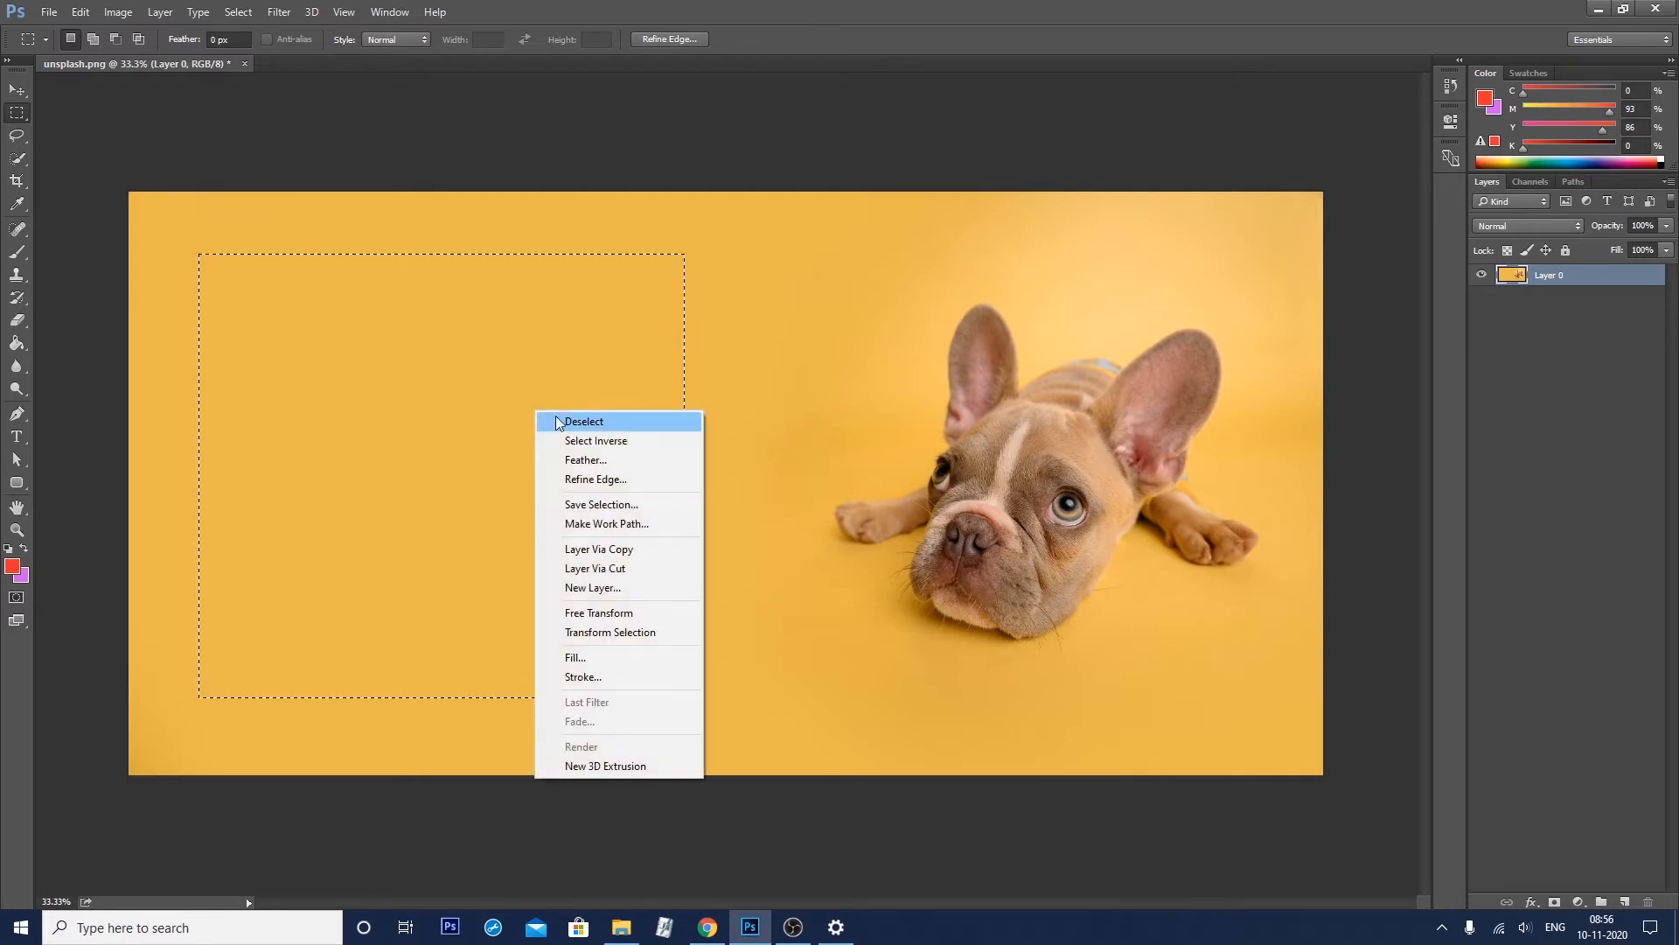
left_click(611, 568)
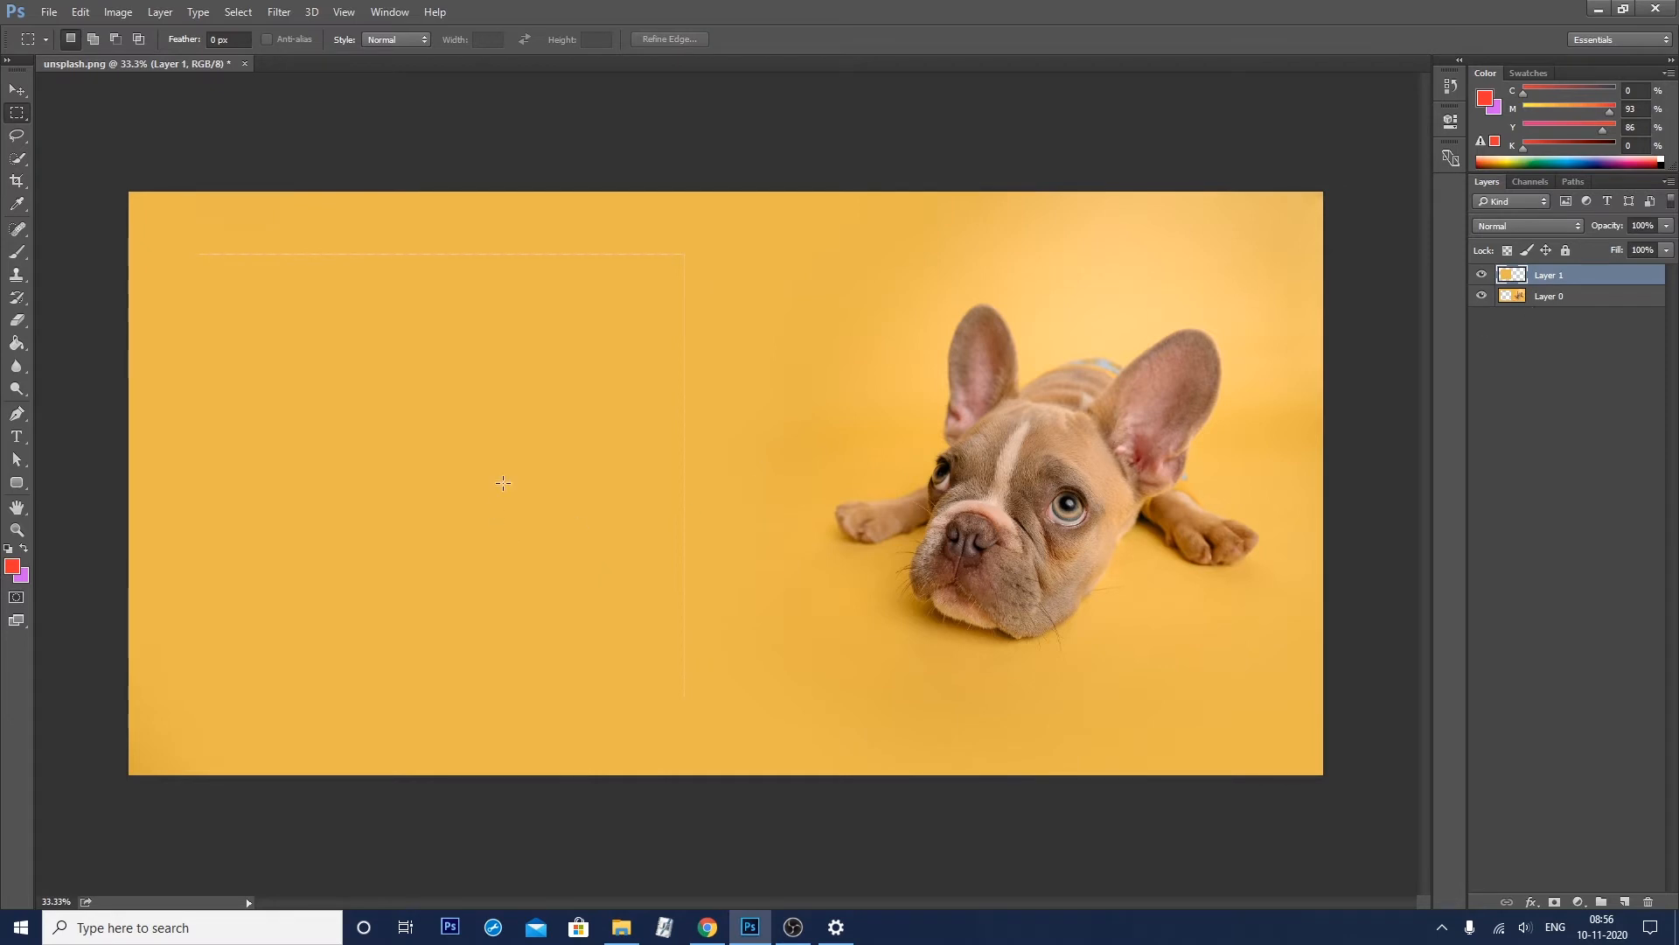
key("v")
left_click_drag(396, 426, 609, 461)
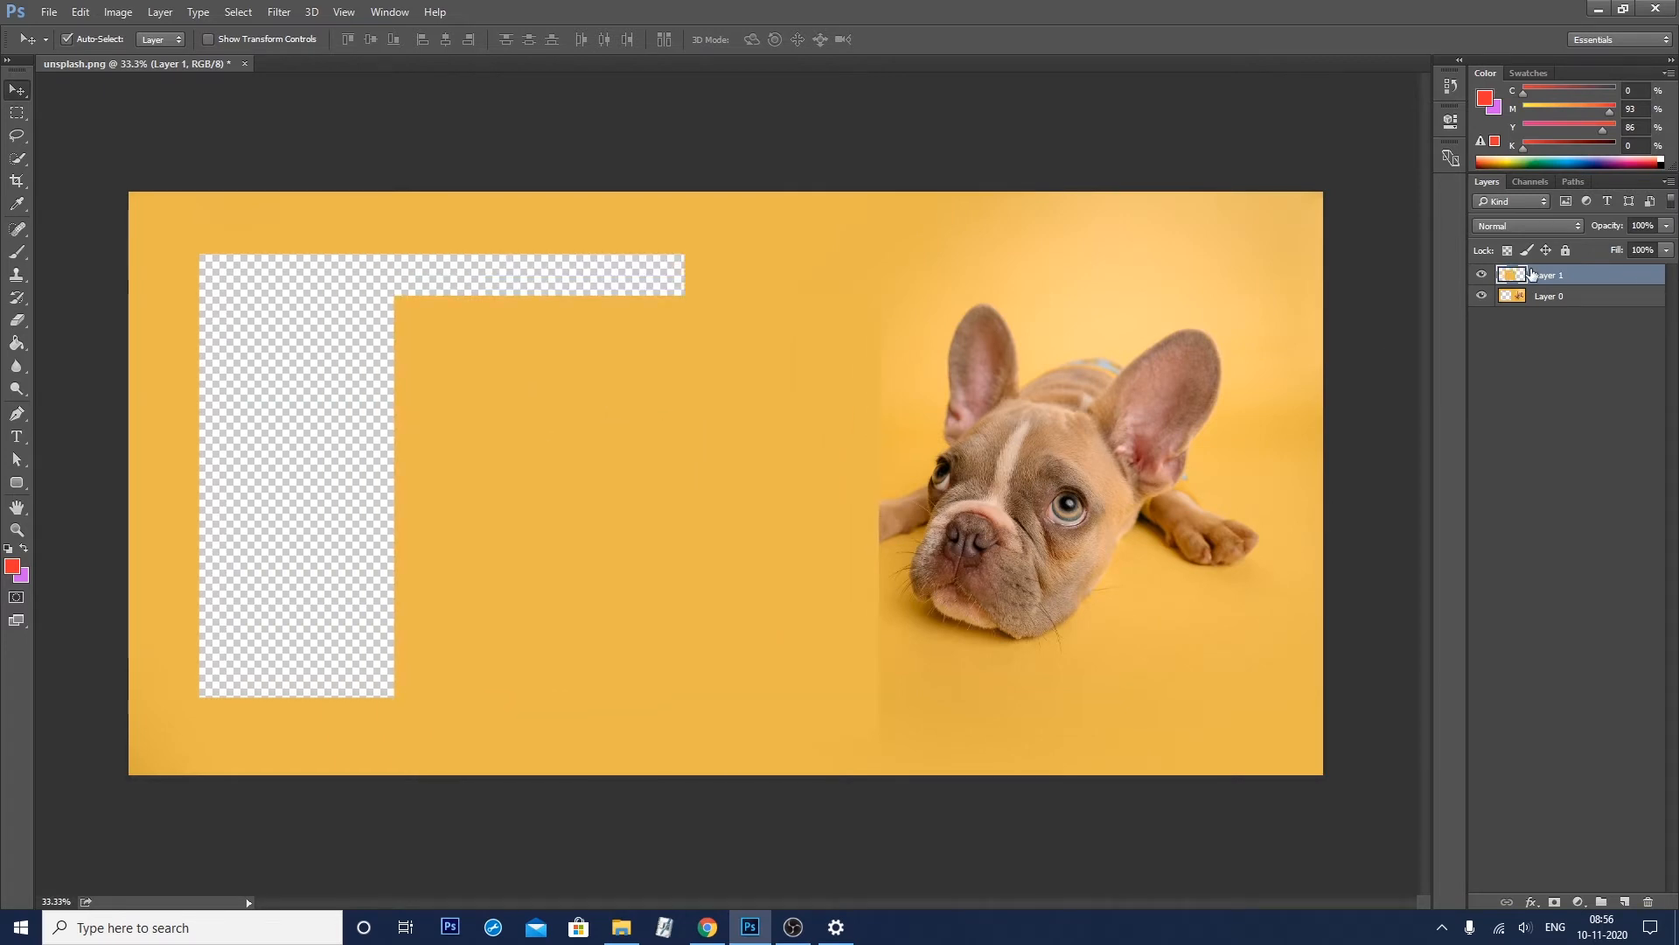
key("ctrl+z")
key("ctrl+z")
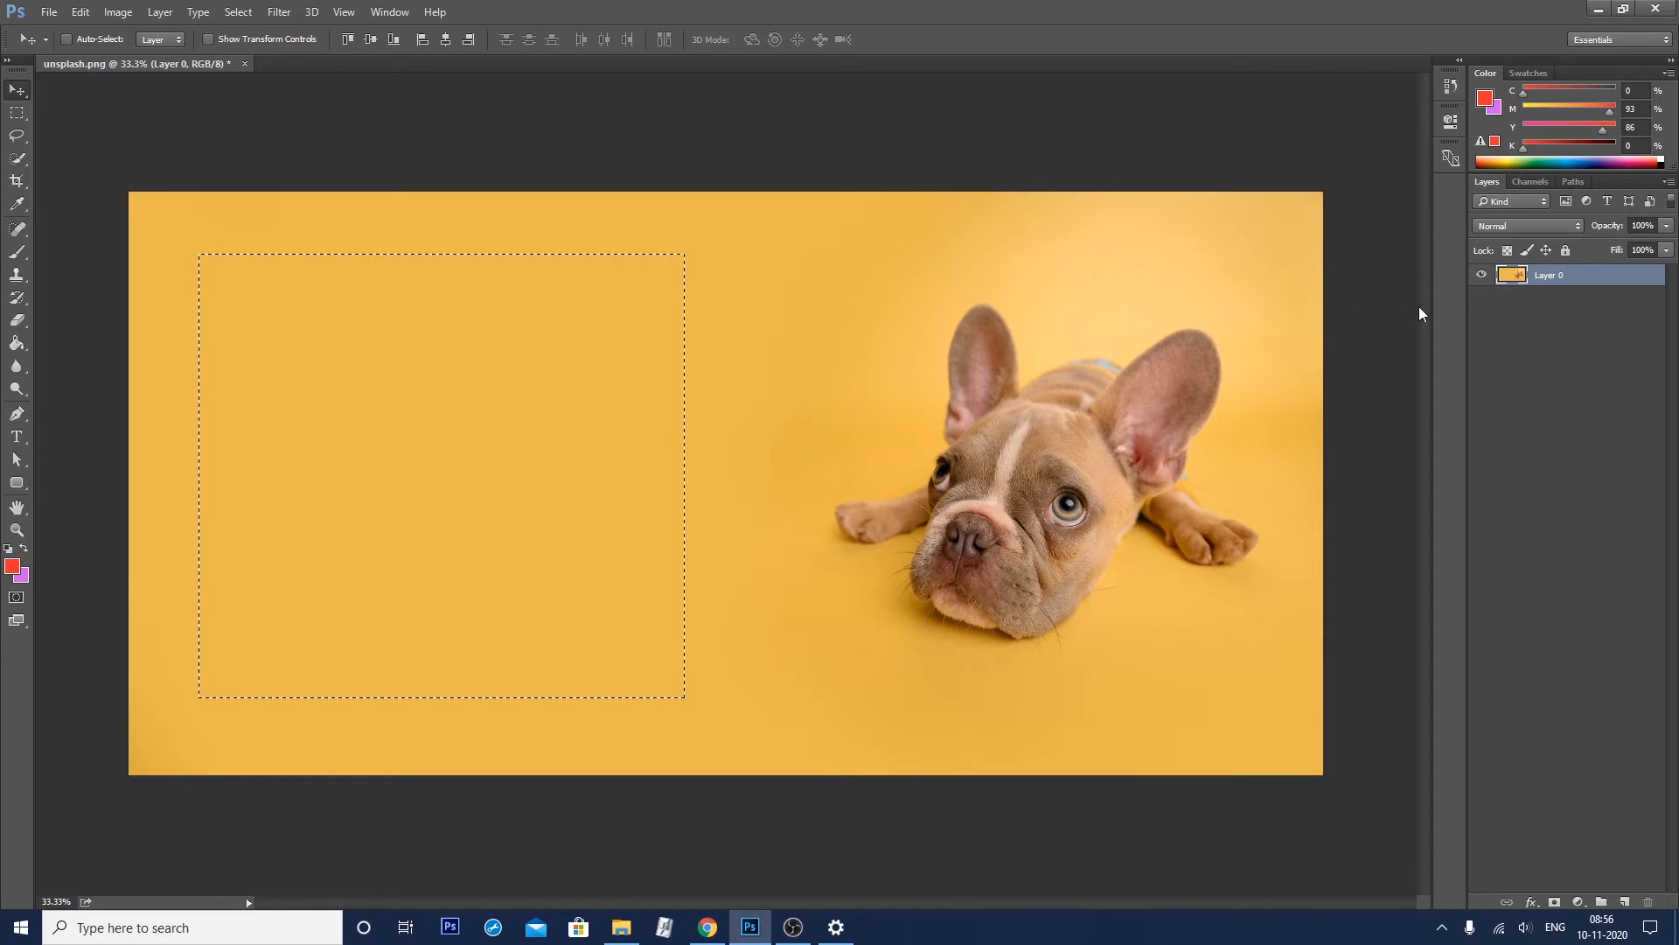
Review the commands available for the rectangular selection with the Rectangular Marquee tool
right_click(395, 400)
key("Escape")
key("m")
right_click(521, 355)
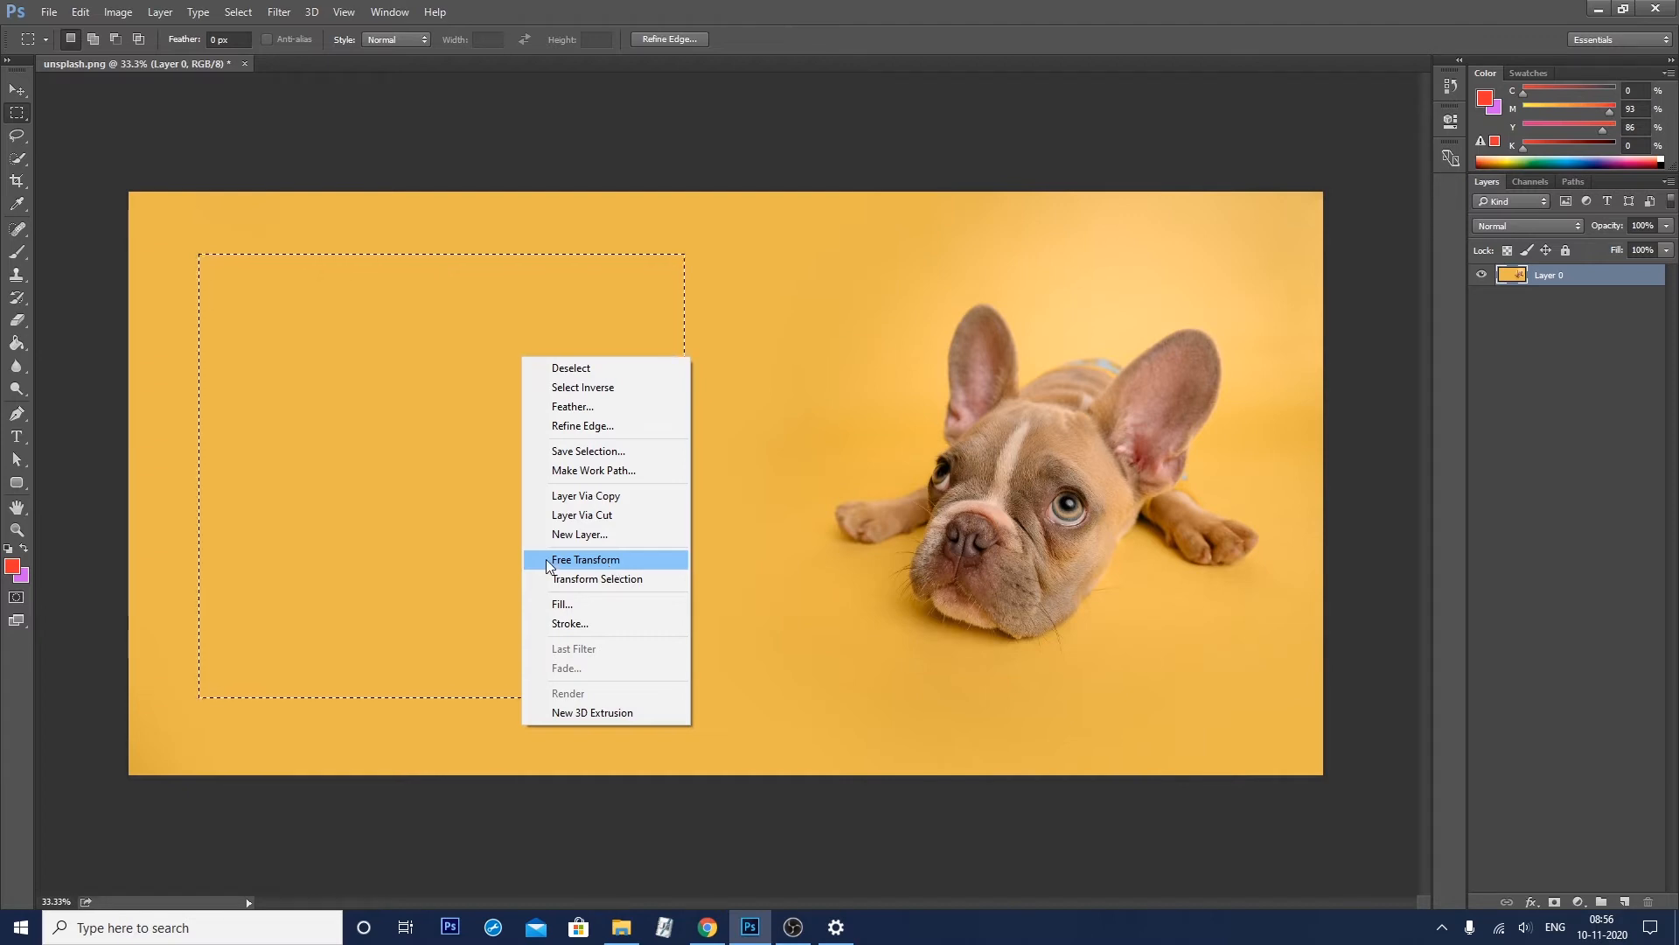
left_click(365, 542)
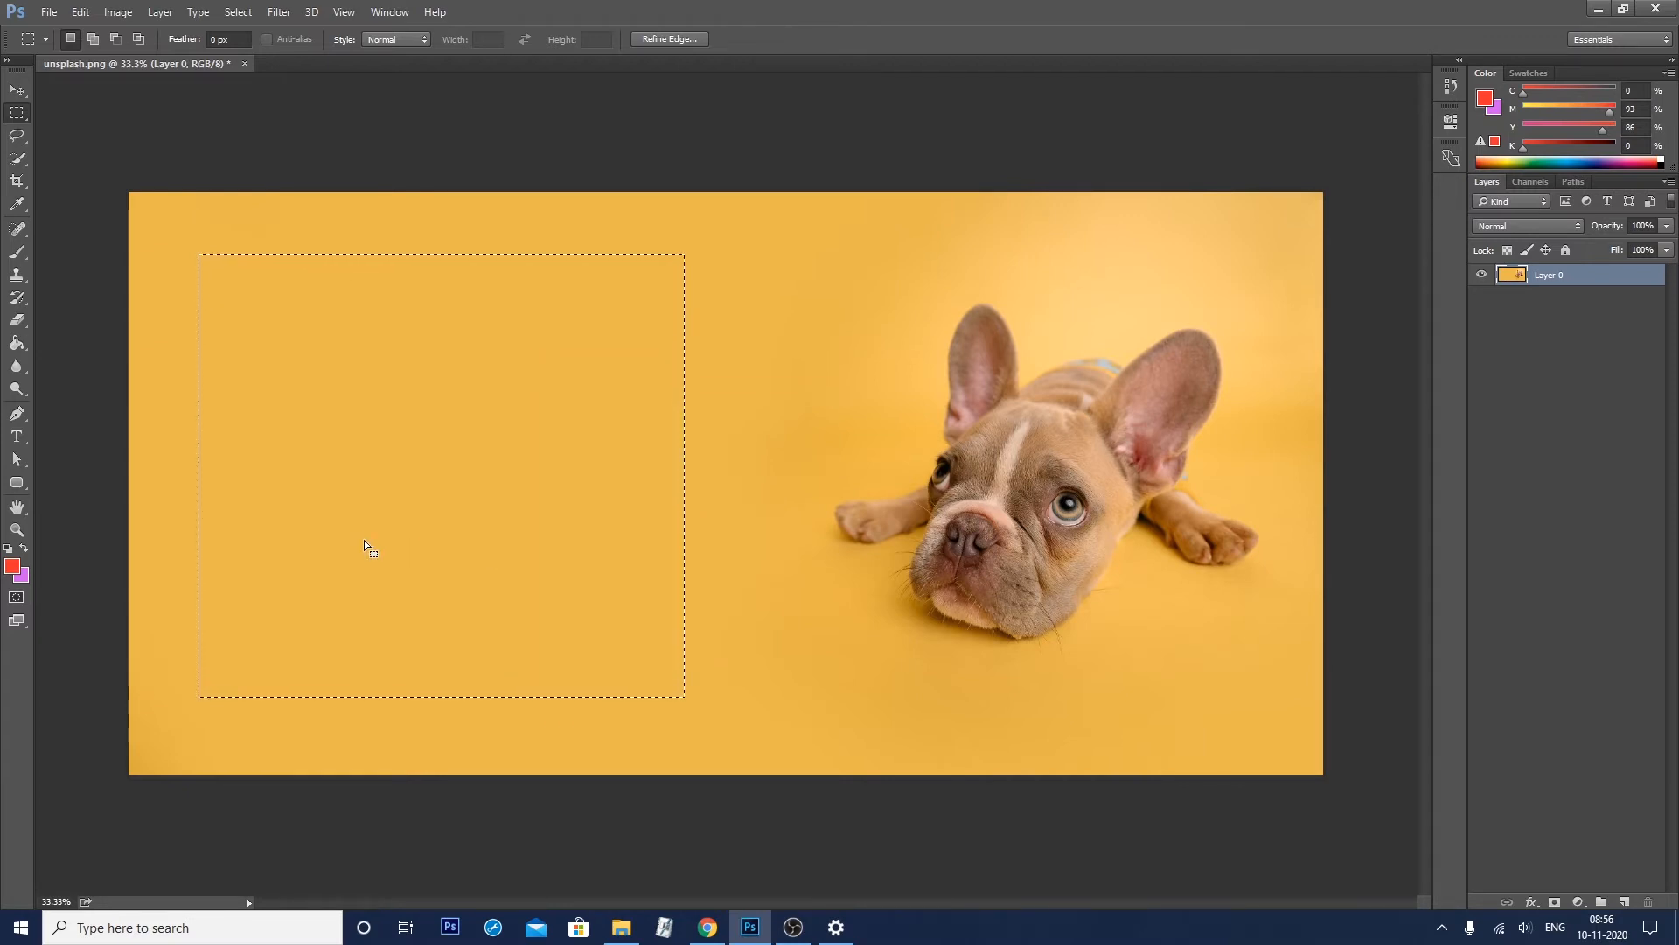
Enlarge the selected rectangle of yellow background slightly on all sides with Free Transform
right_click(516, 445)
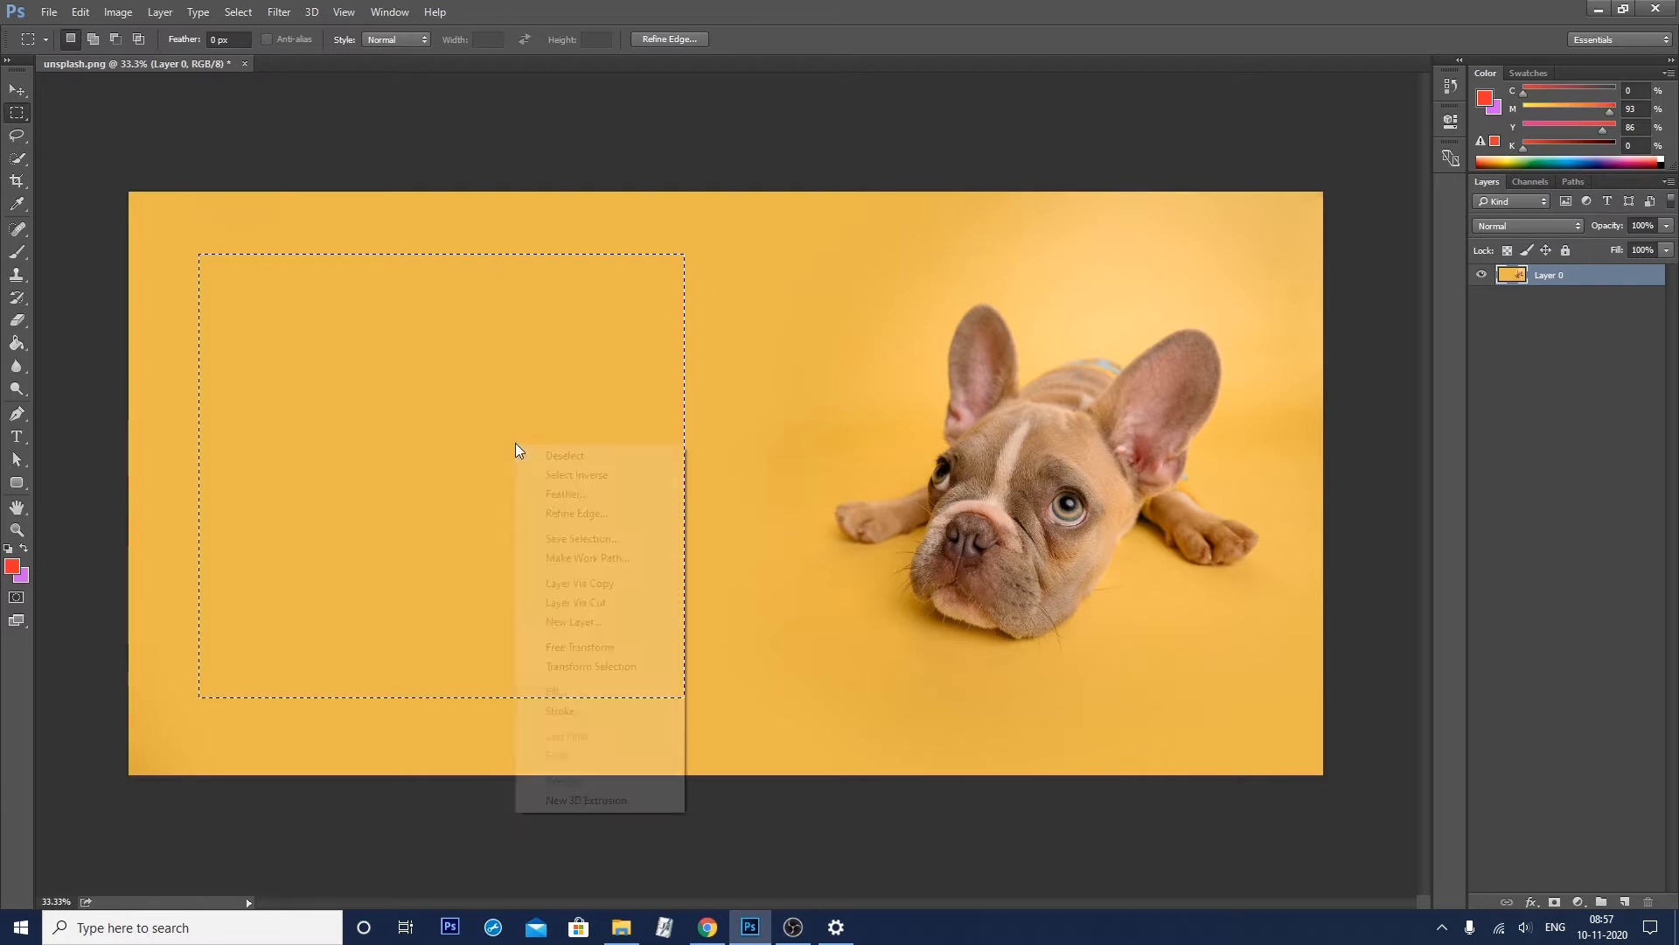
left_click(612, 648)
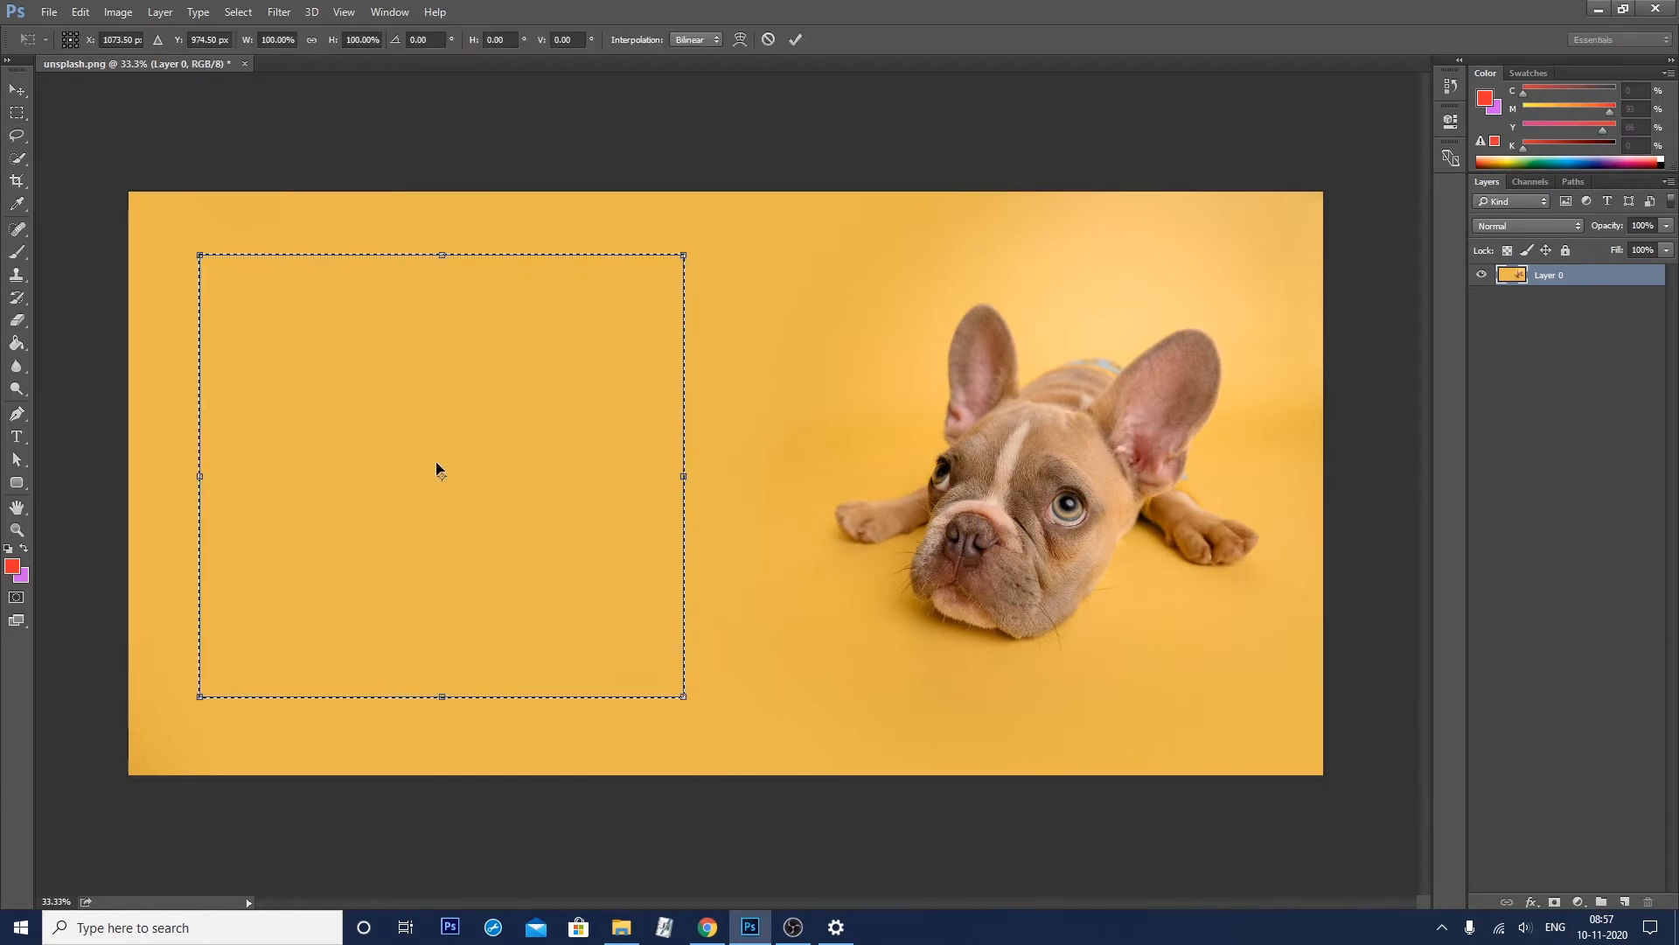
key("Return")
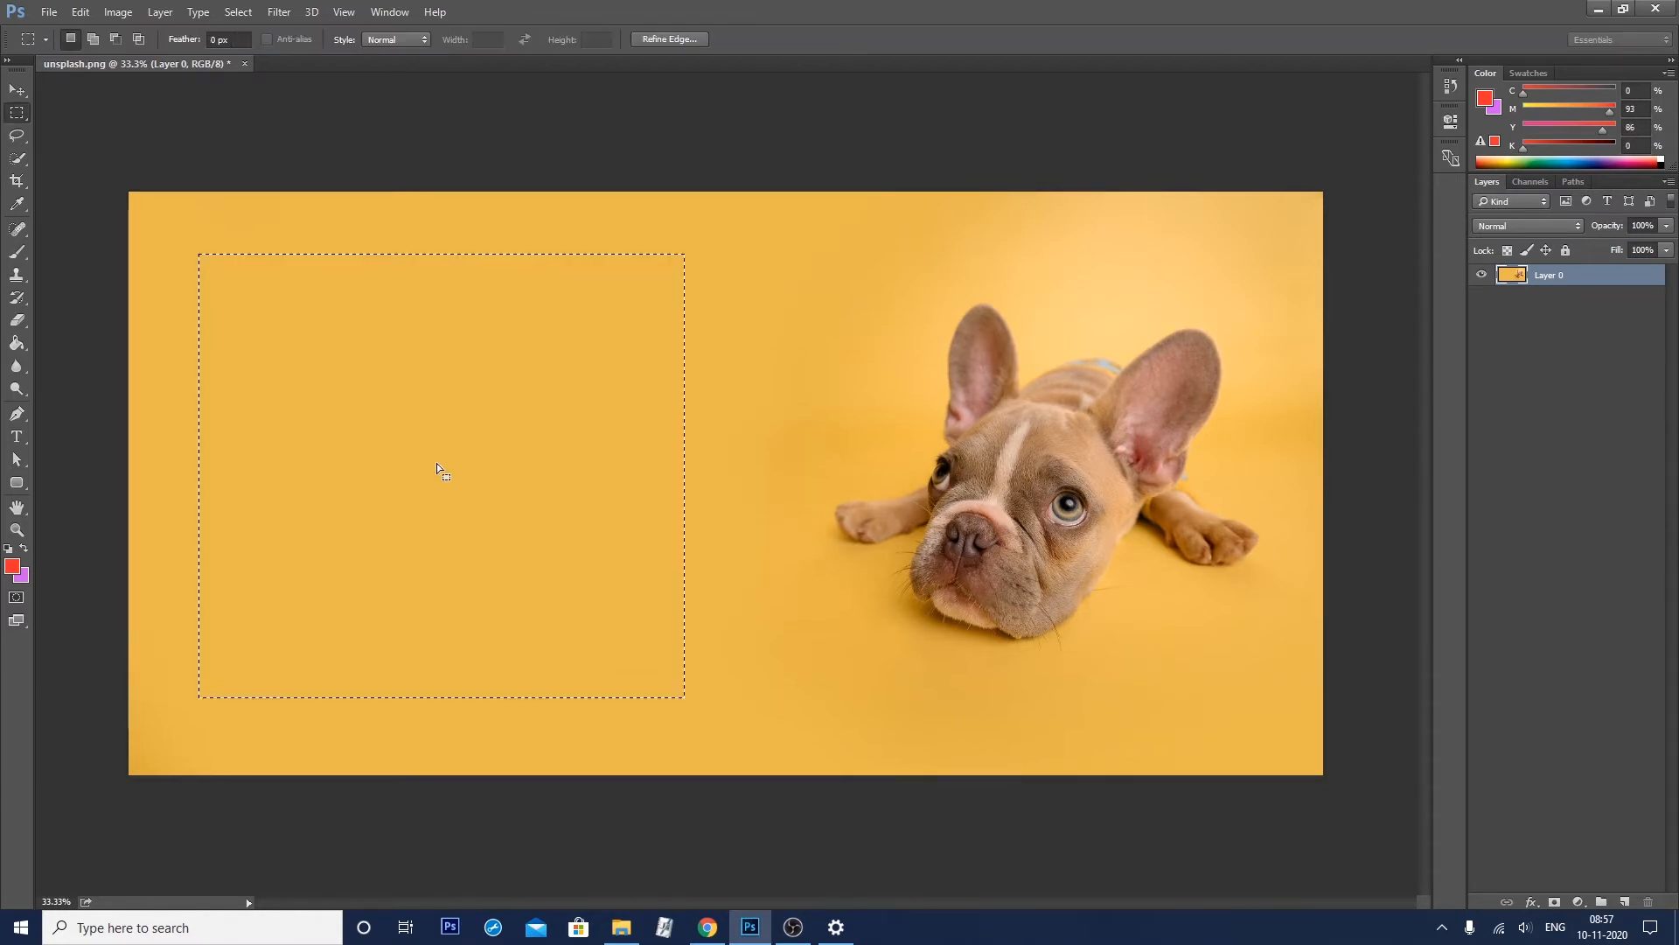
key("ctrl+t")
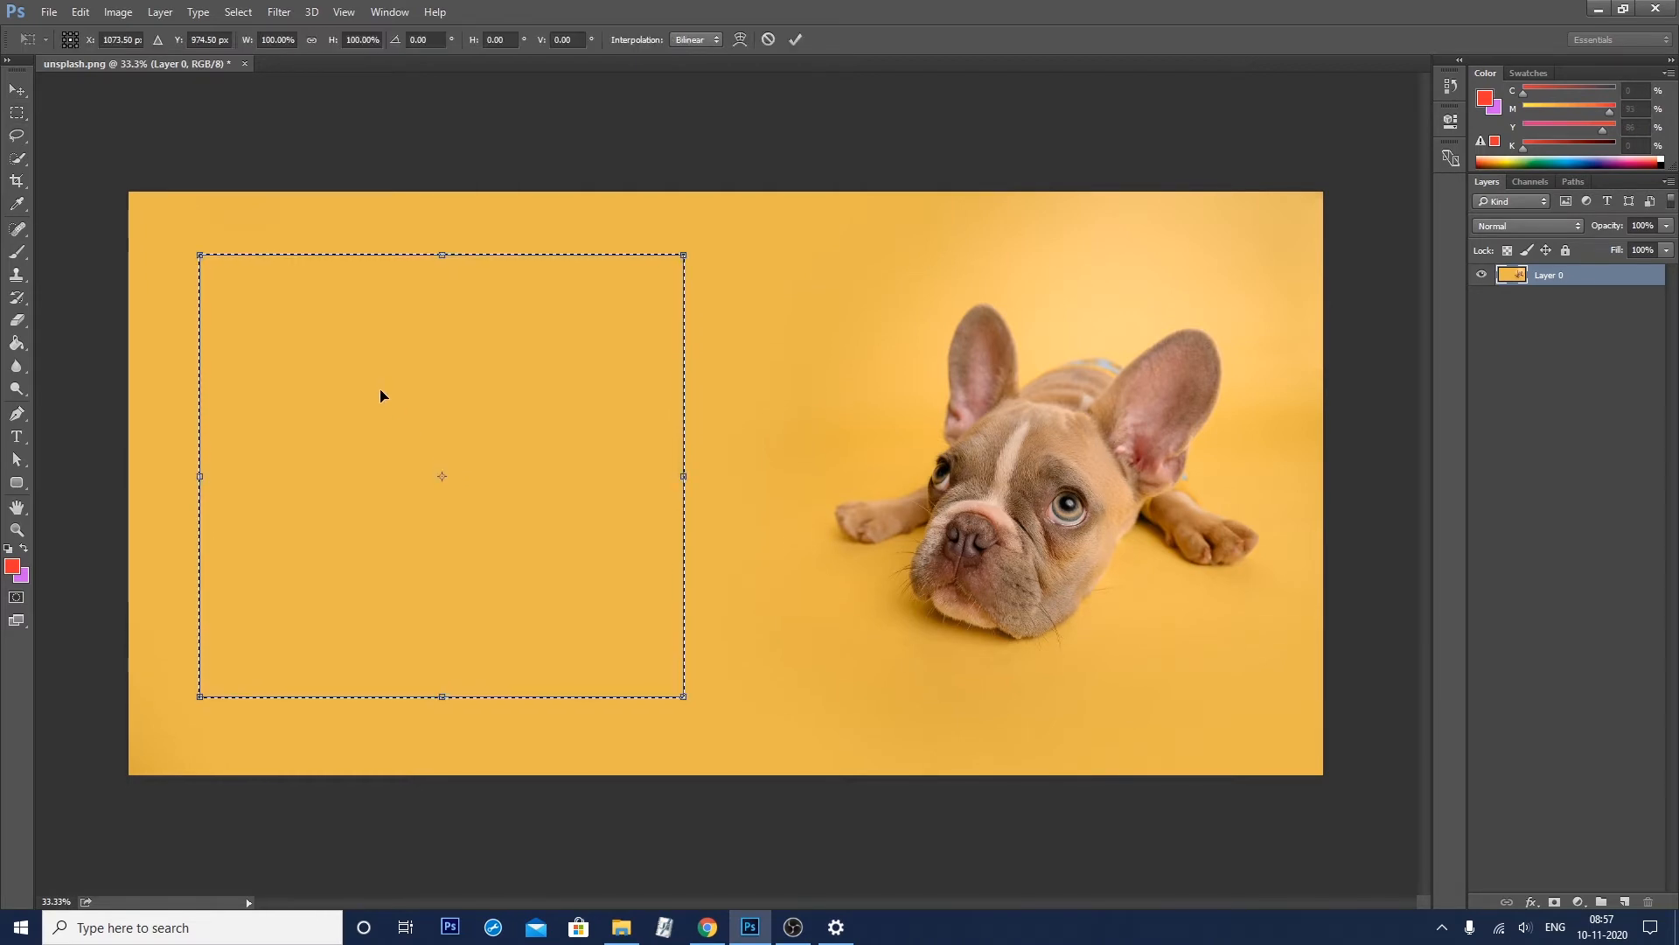
left_click_drag(207, 265, 174, 238)
key("Return")
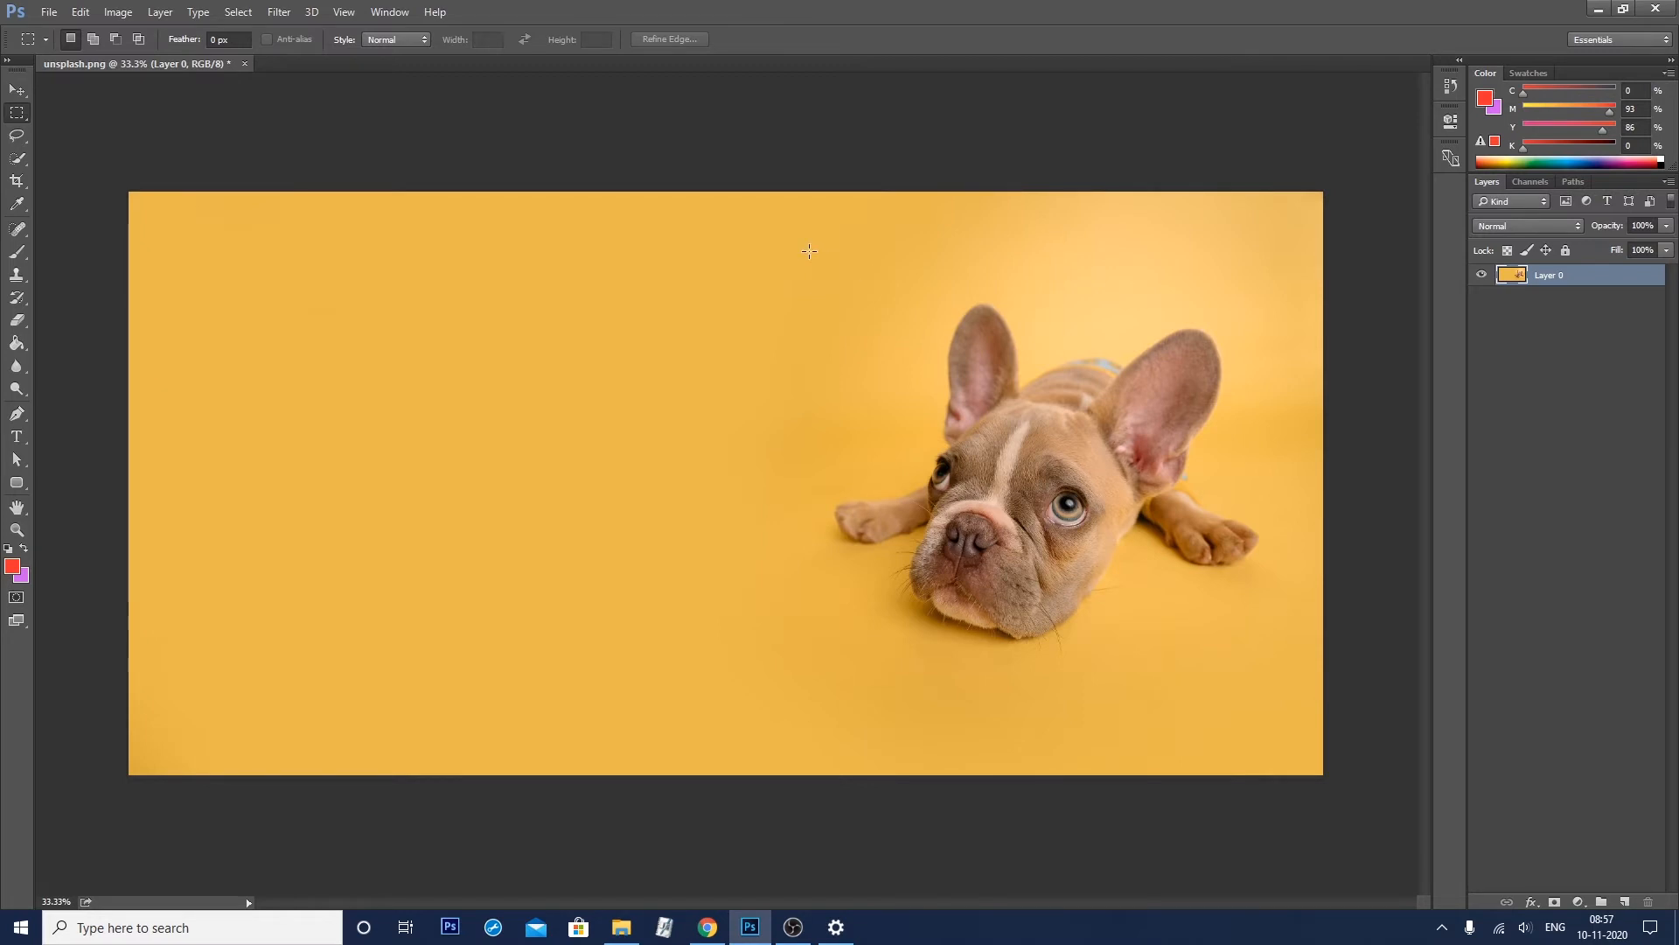
Select a rectangle around the dog and try scaling its contents to about 121% with Free Transform, cancelling the transform
left_click_drag(777, 219, 1300, 752)
right_click(890, 355)
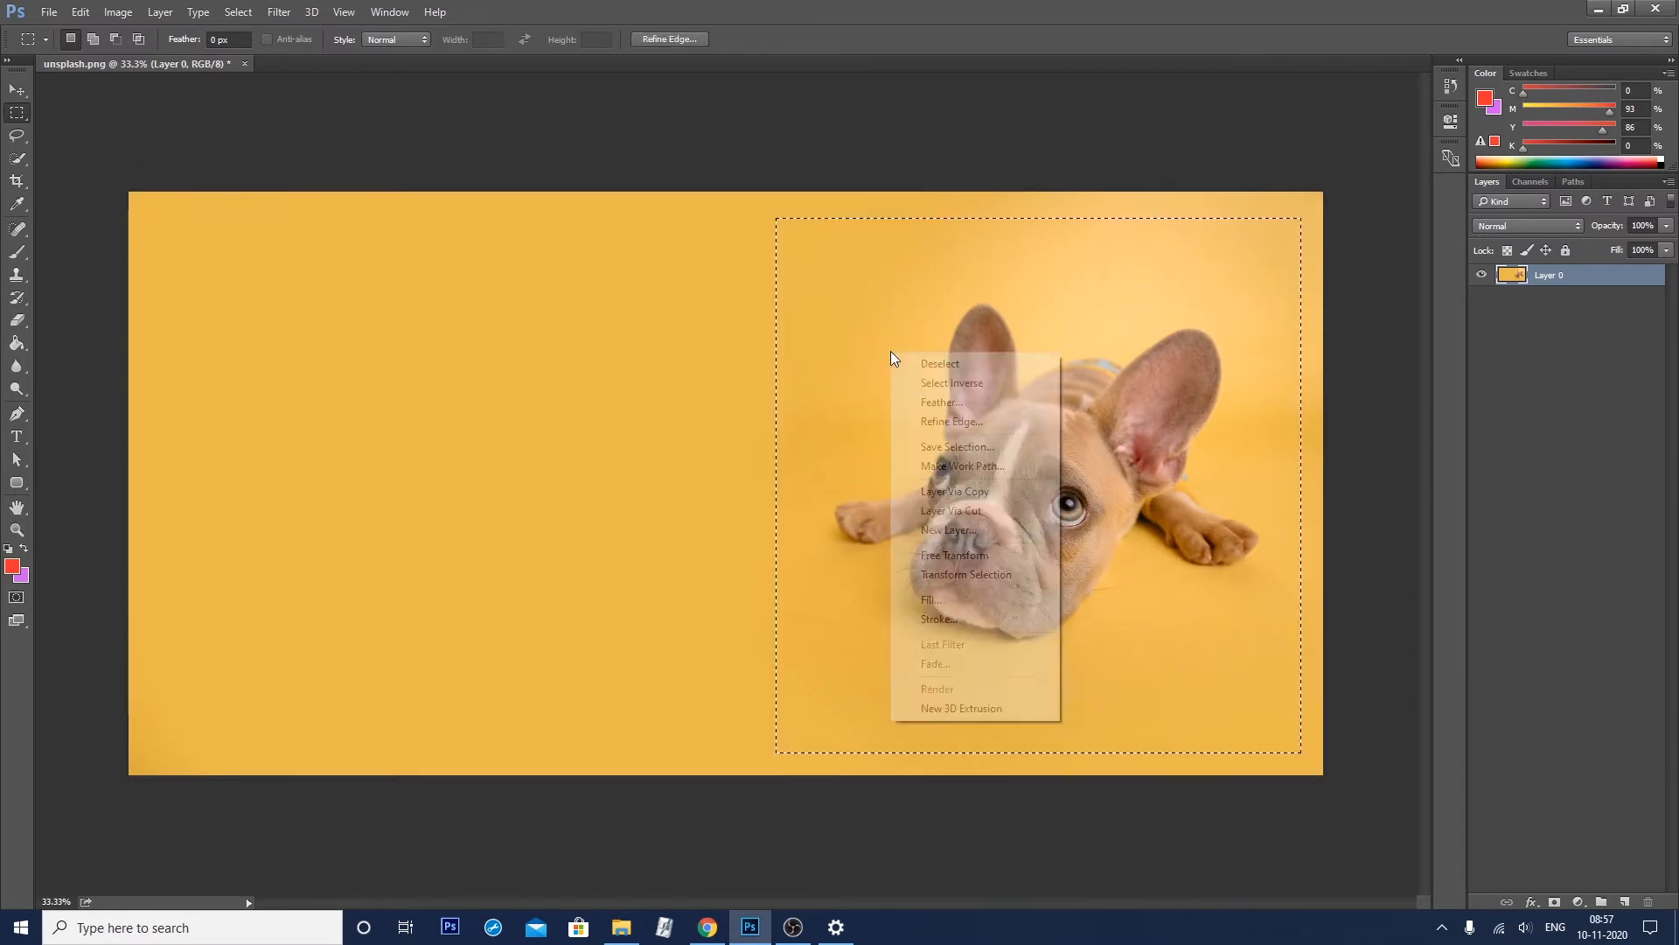
left_click(969, 556)
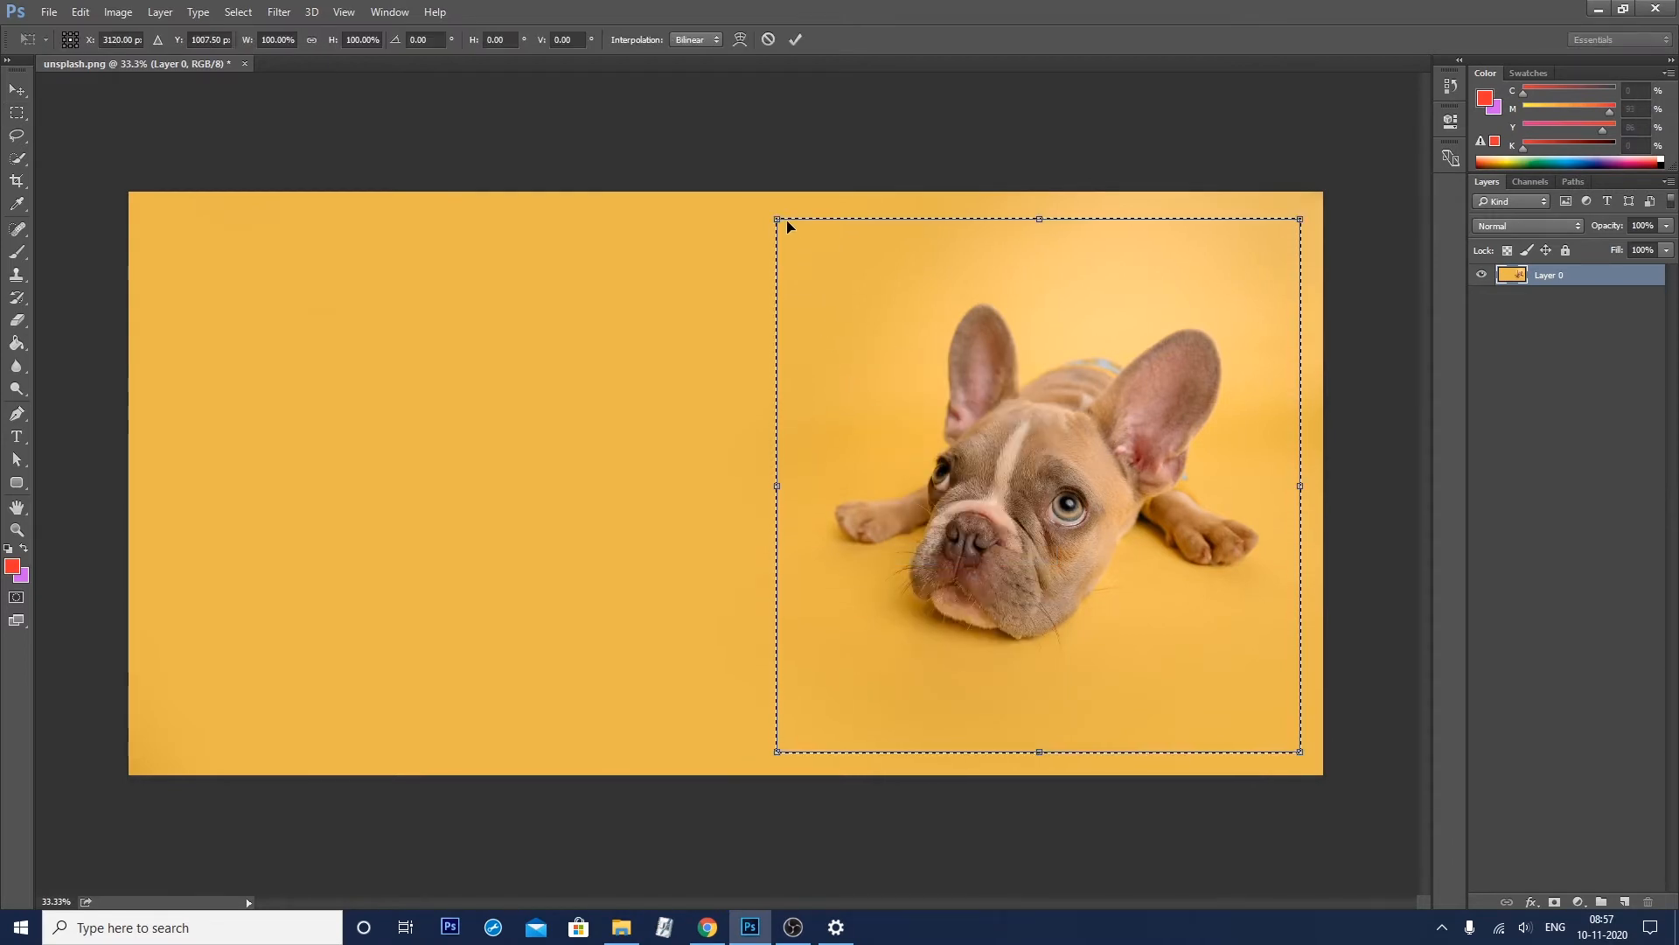
left_click_drag(777, 220, 636, 250)
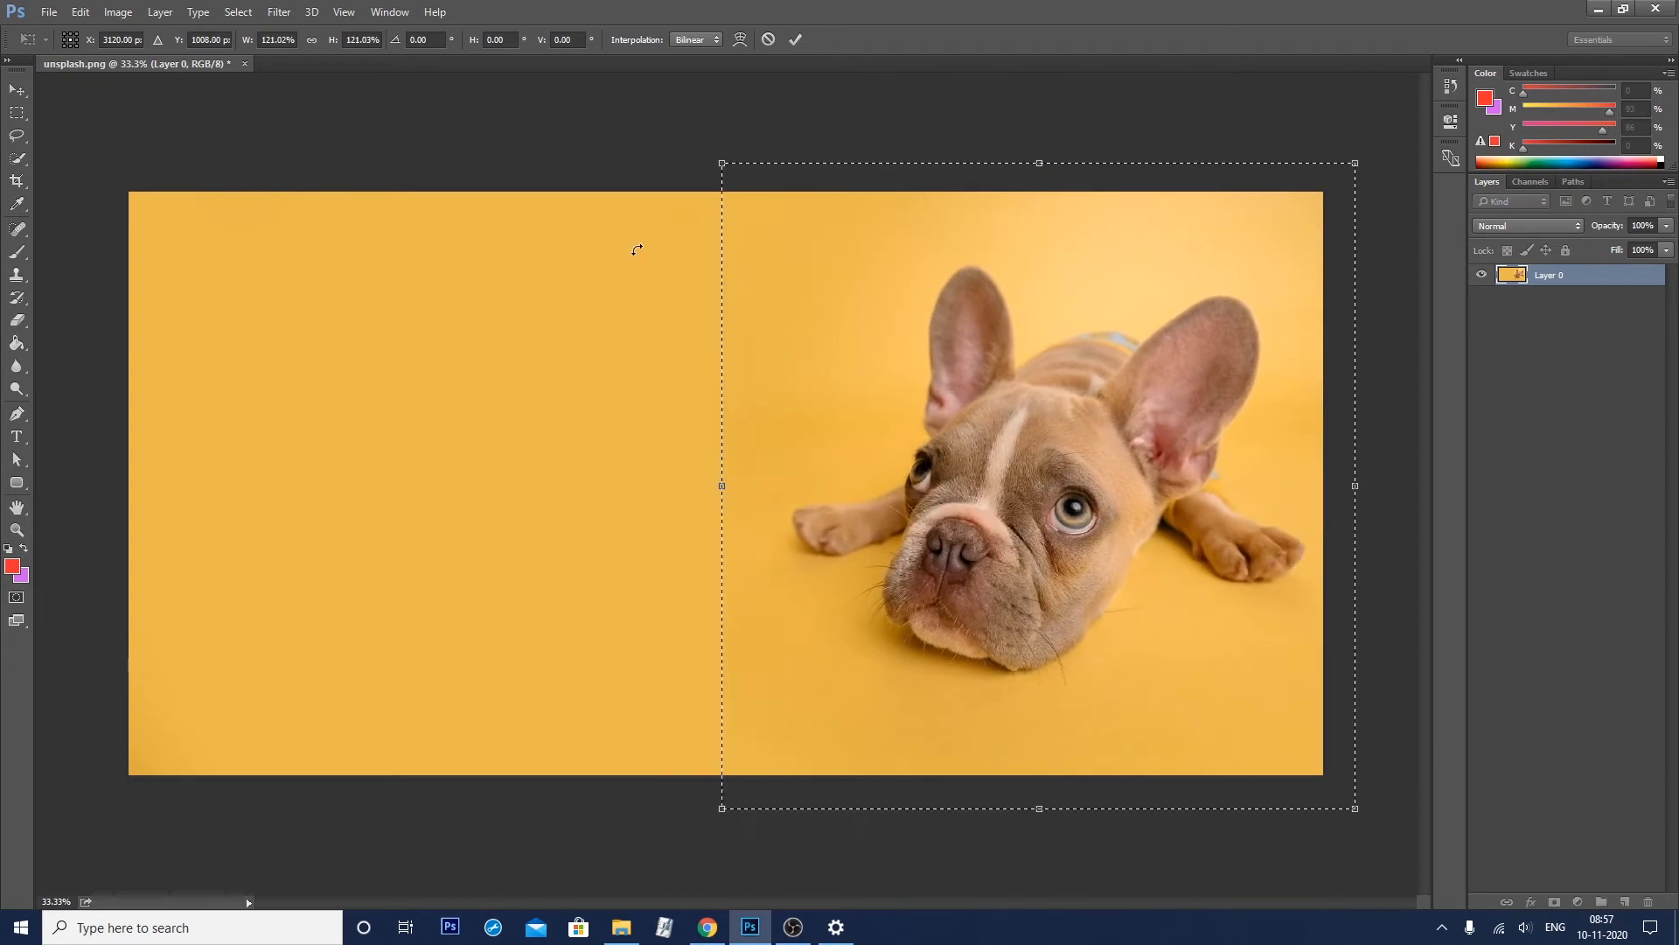
key("Escape")
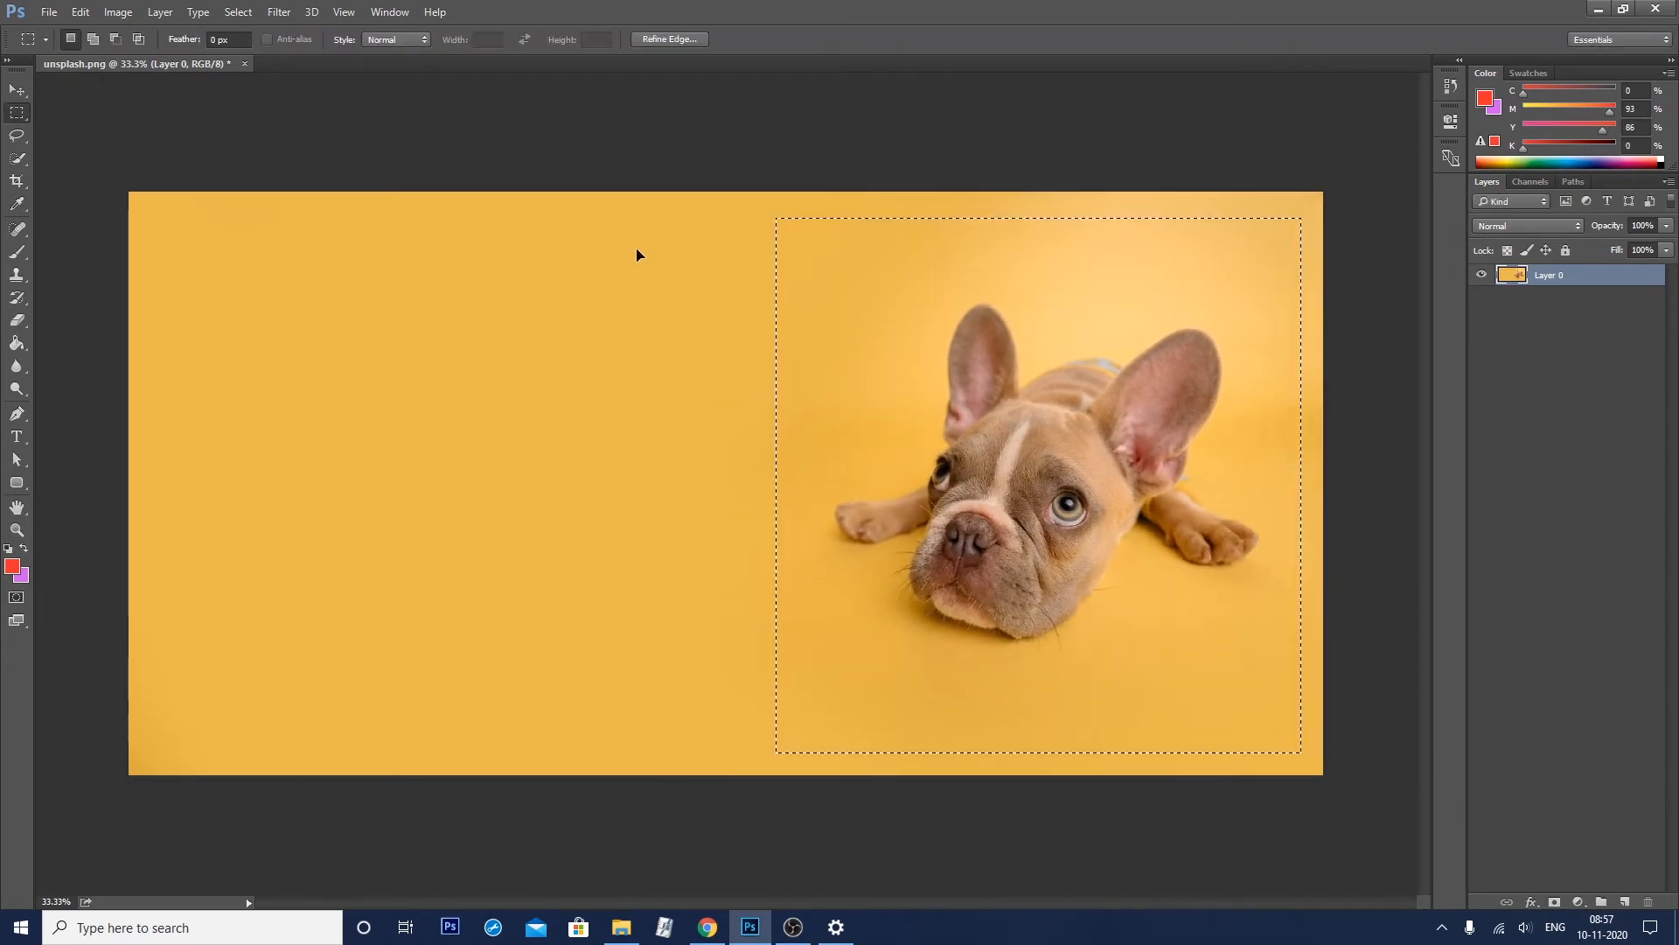
Enlarge only the selection outline around the dog to about 103.6% with Transform Selection
right_click(837, 339)
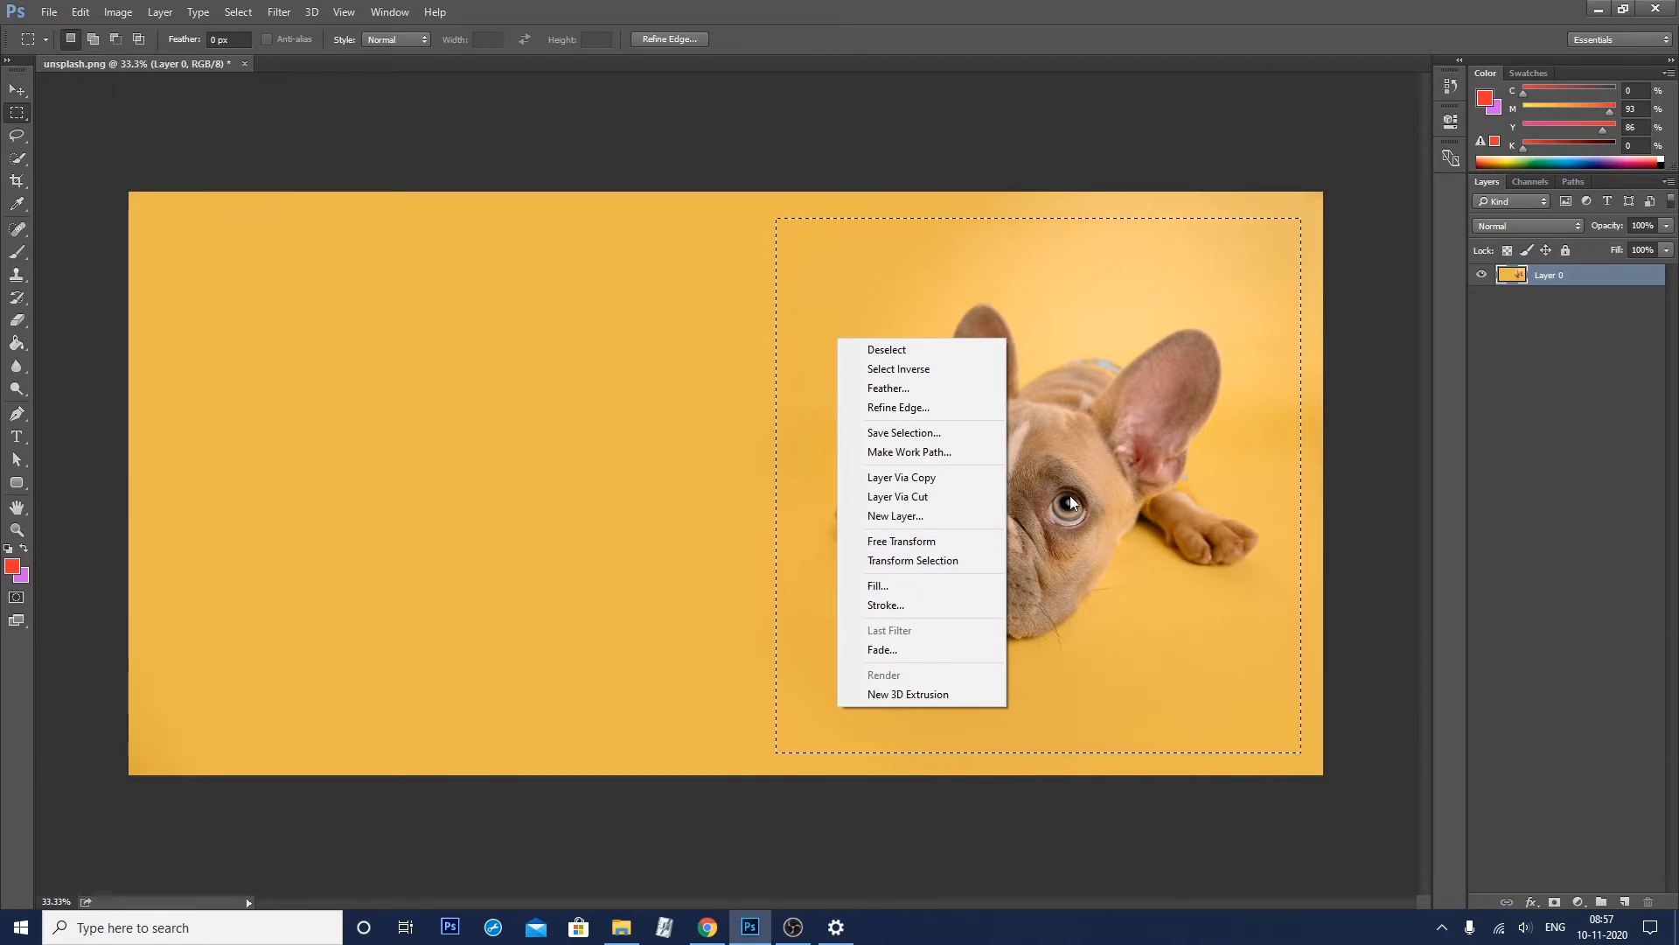
left_click(1157, 444)
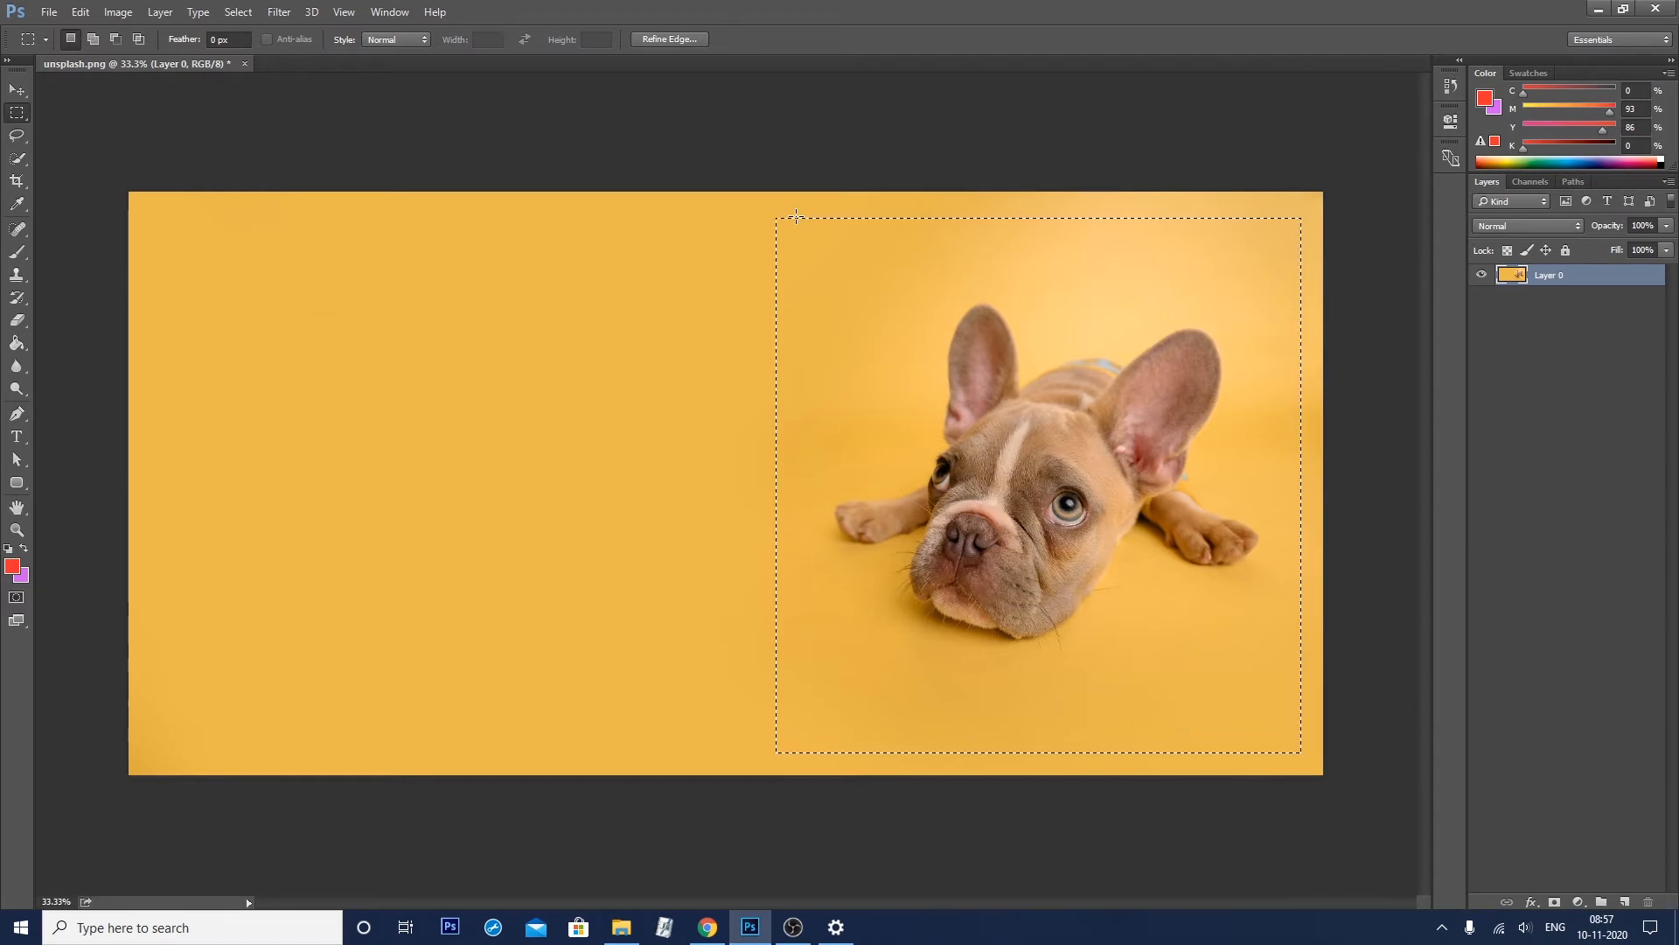
right_click(849, 333)
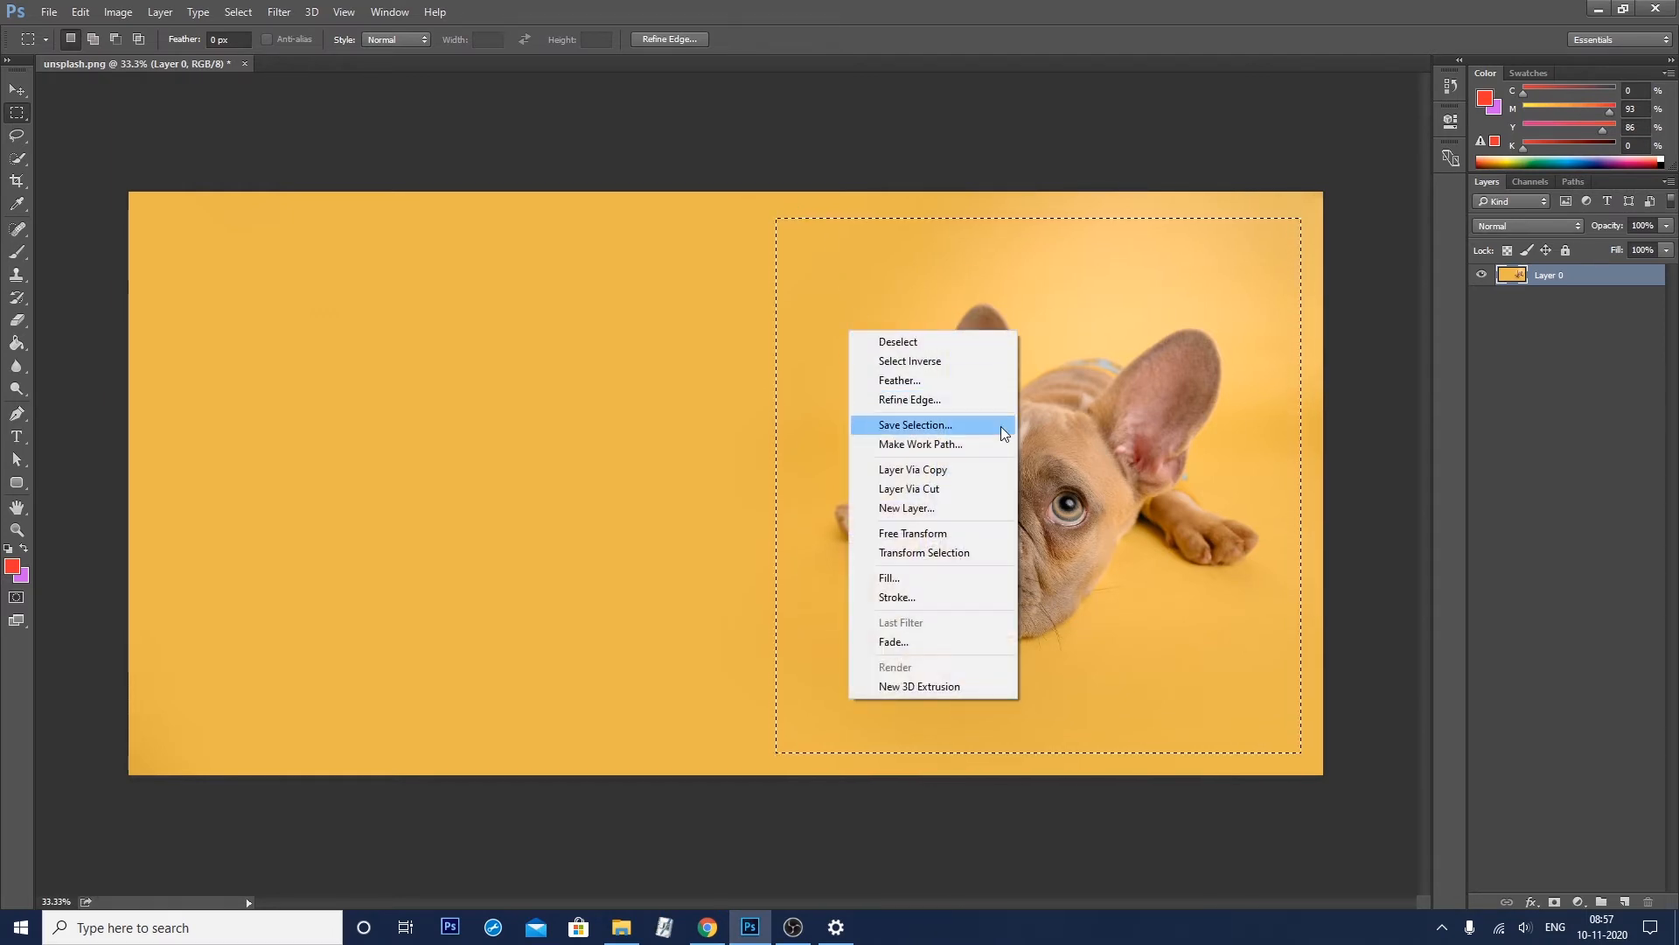
left_click(940, 552)
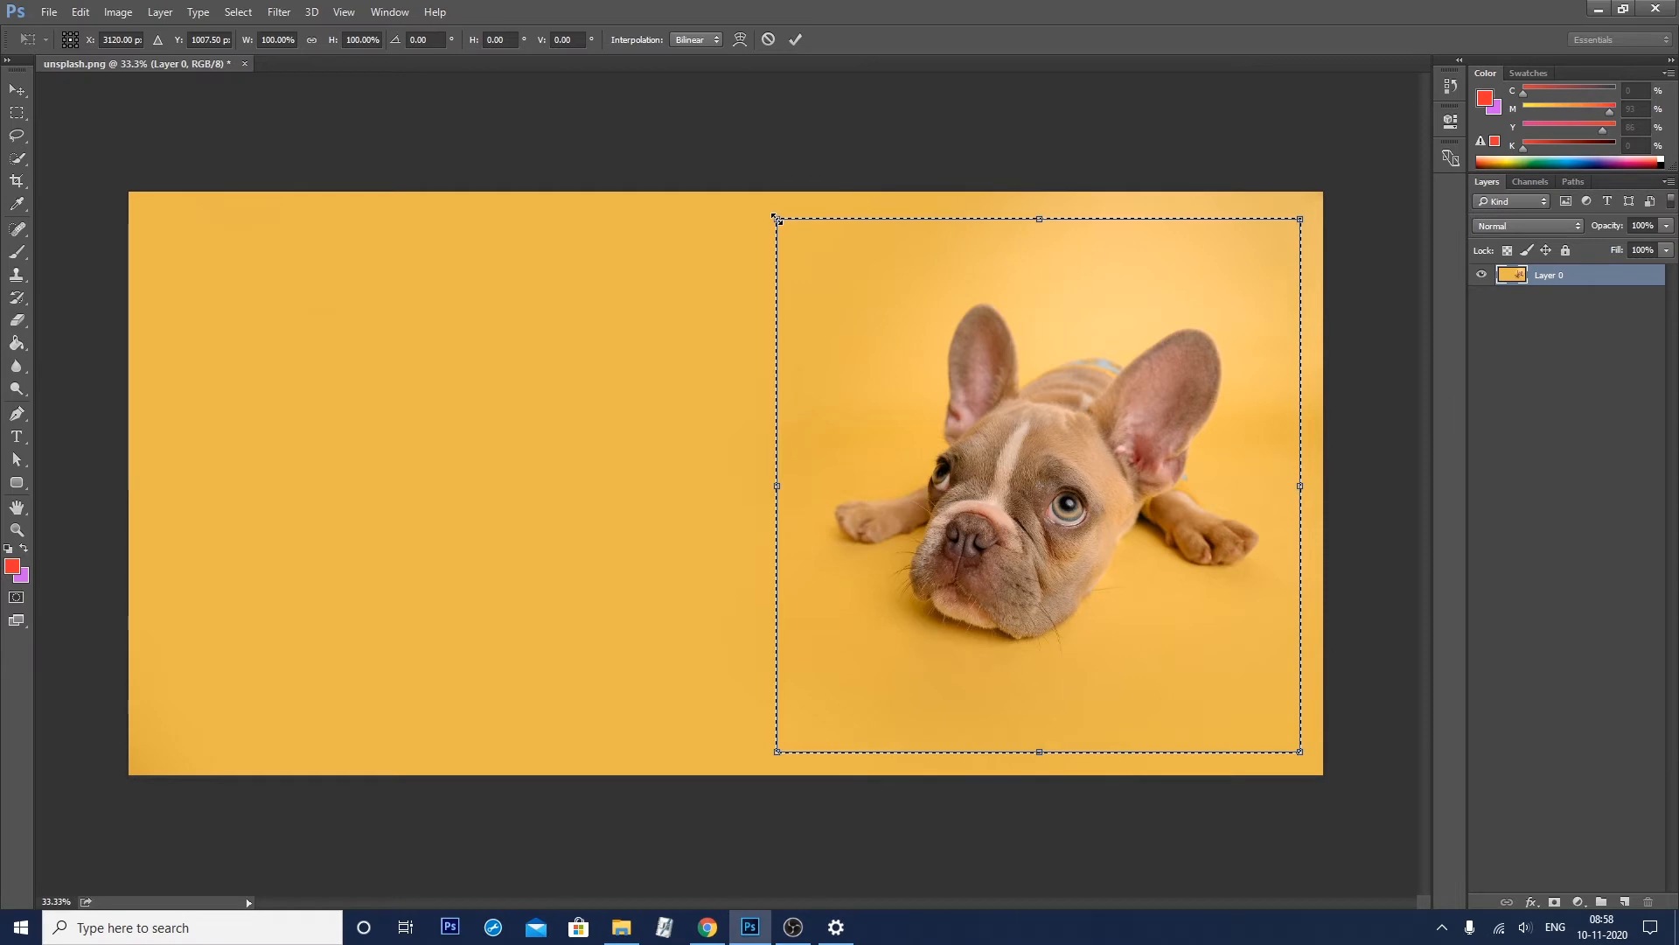
left_click_drag(775, 217, 714, 263)
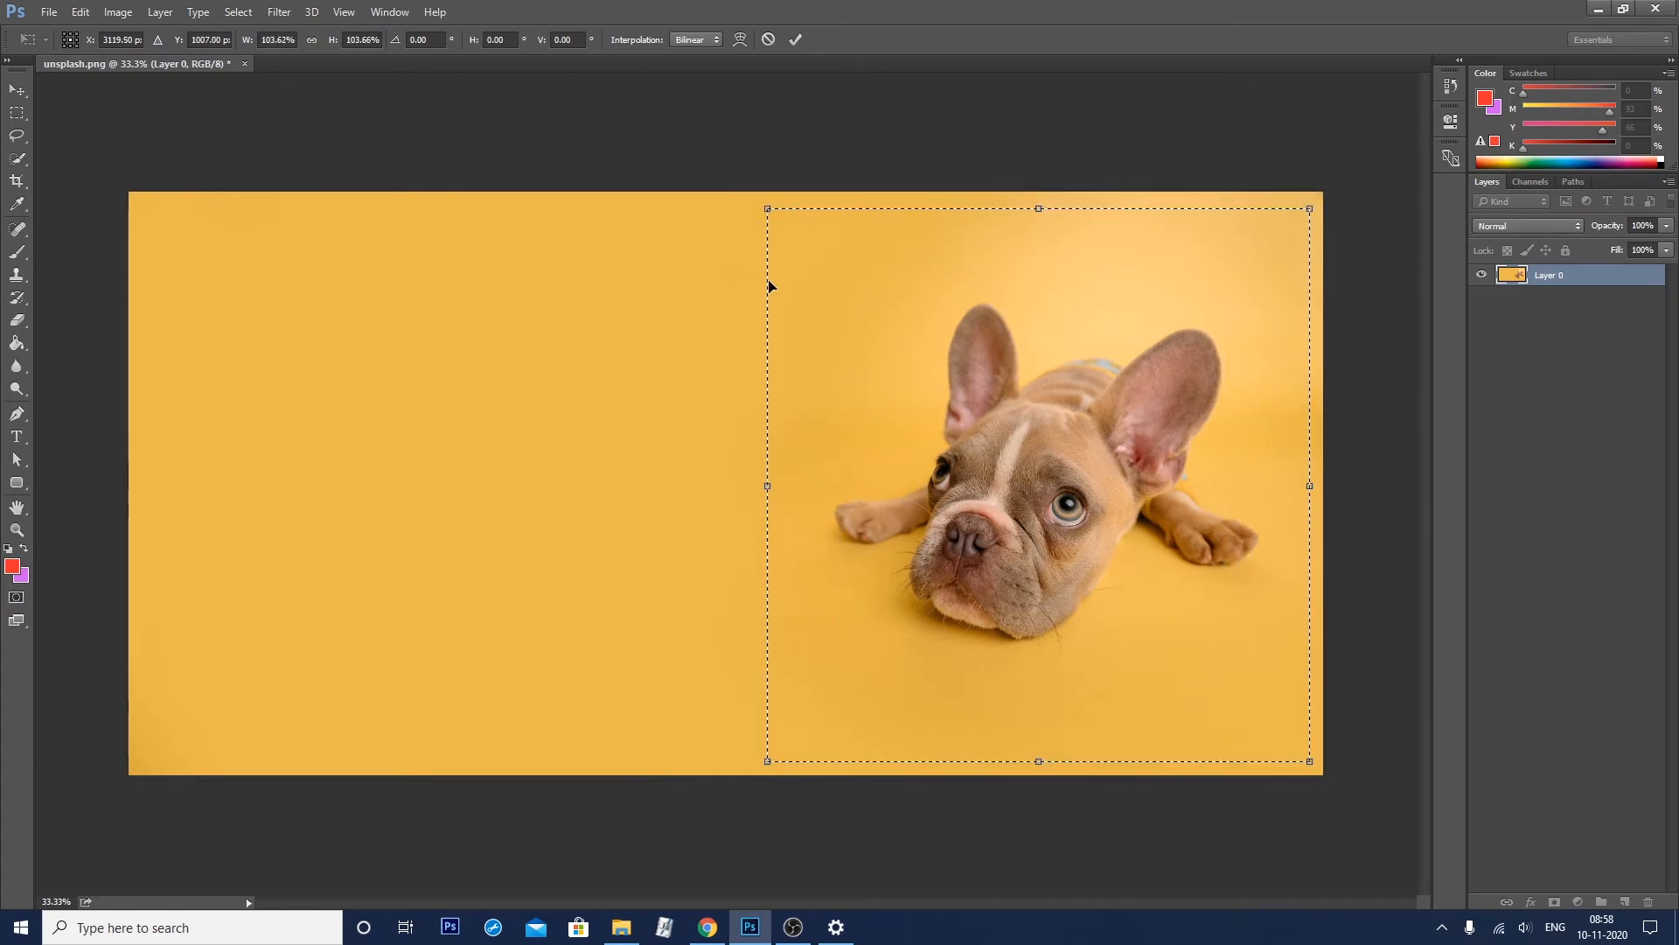
key("Return")
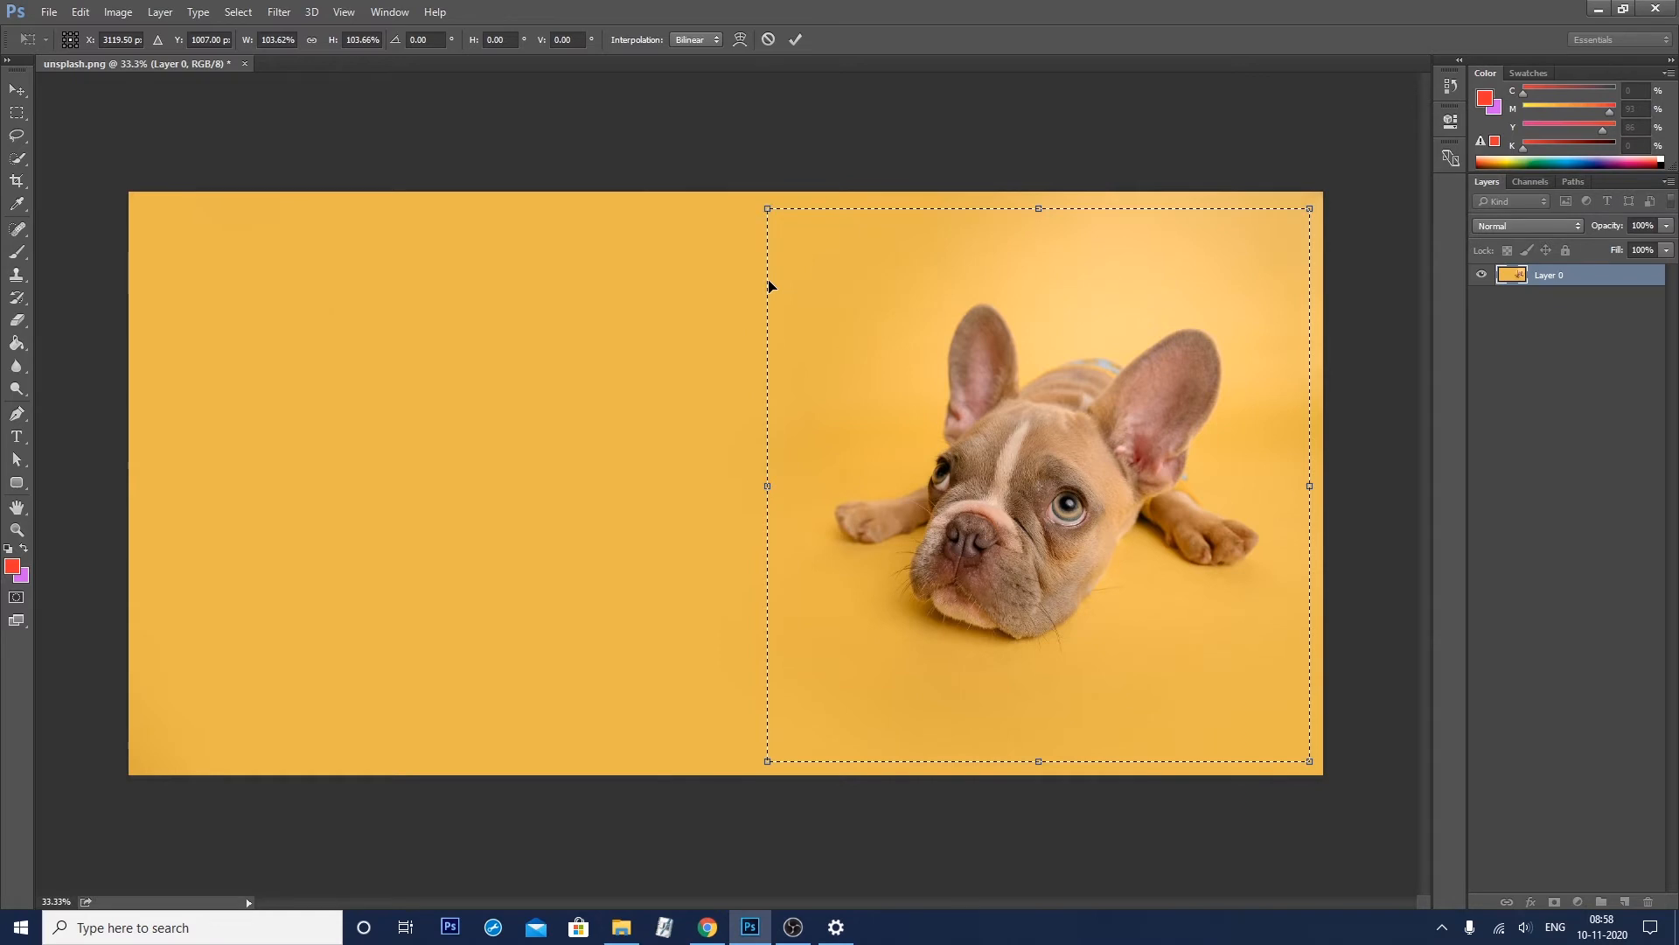
key("m")
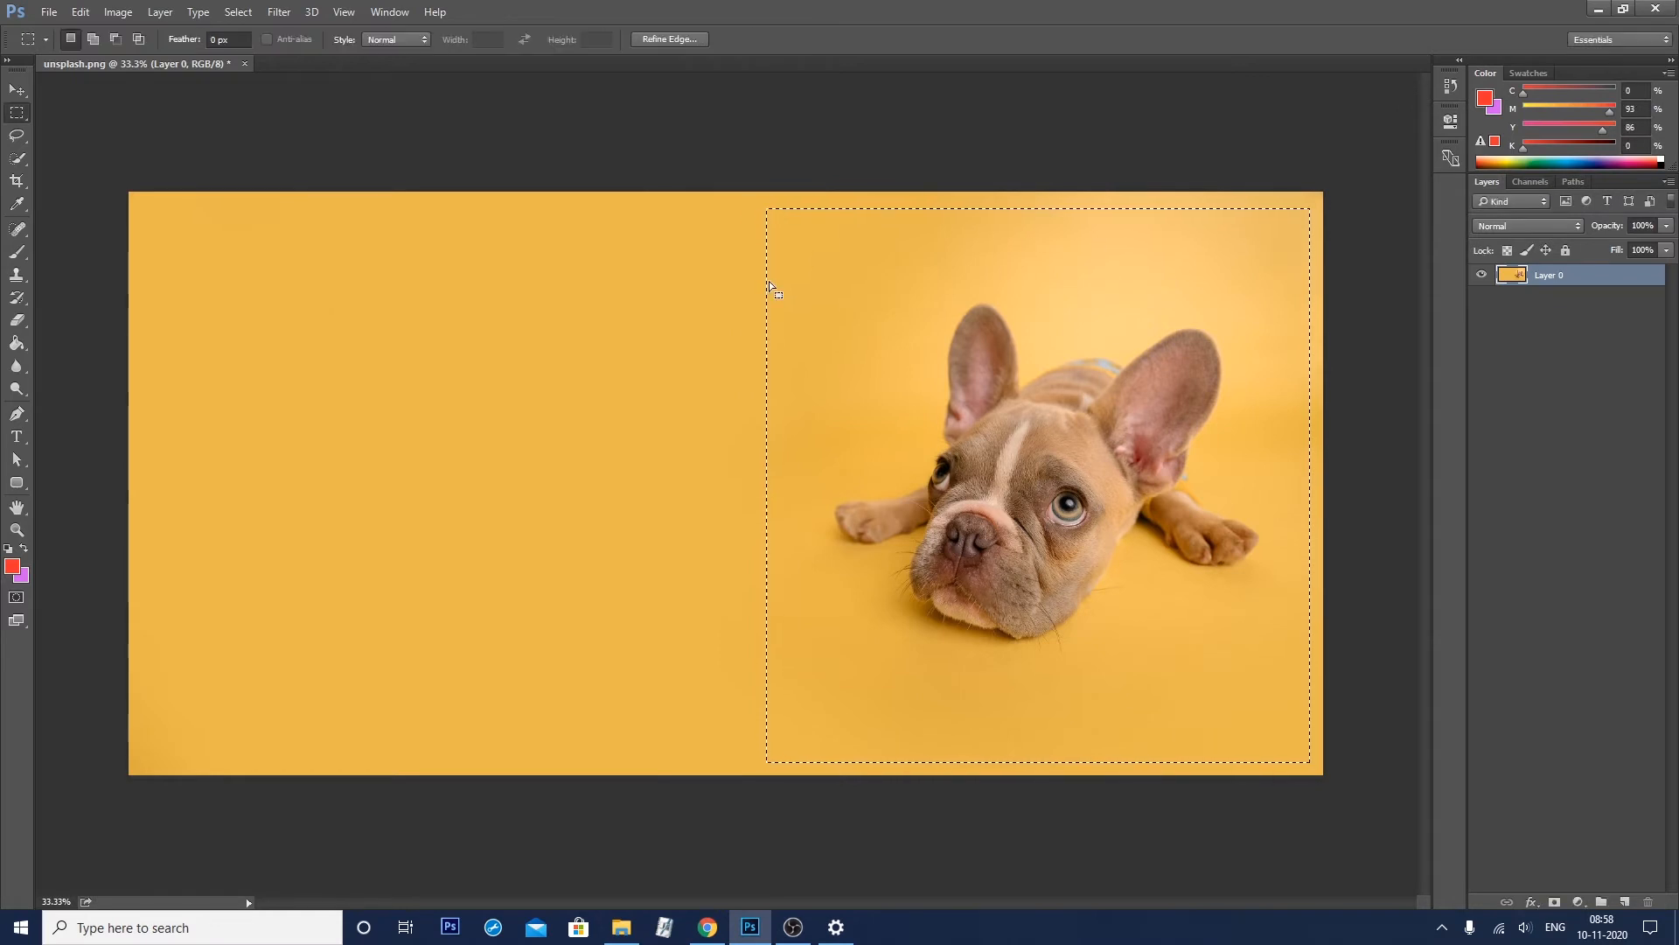
Stroke the selection around the dog with a 10 px centred outline in blue 372dff
right_click(852, 307)
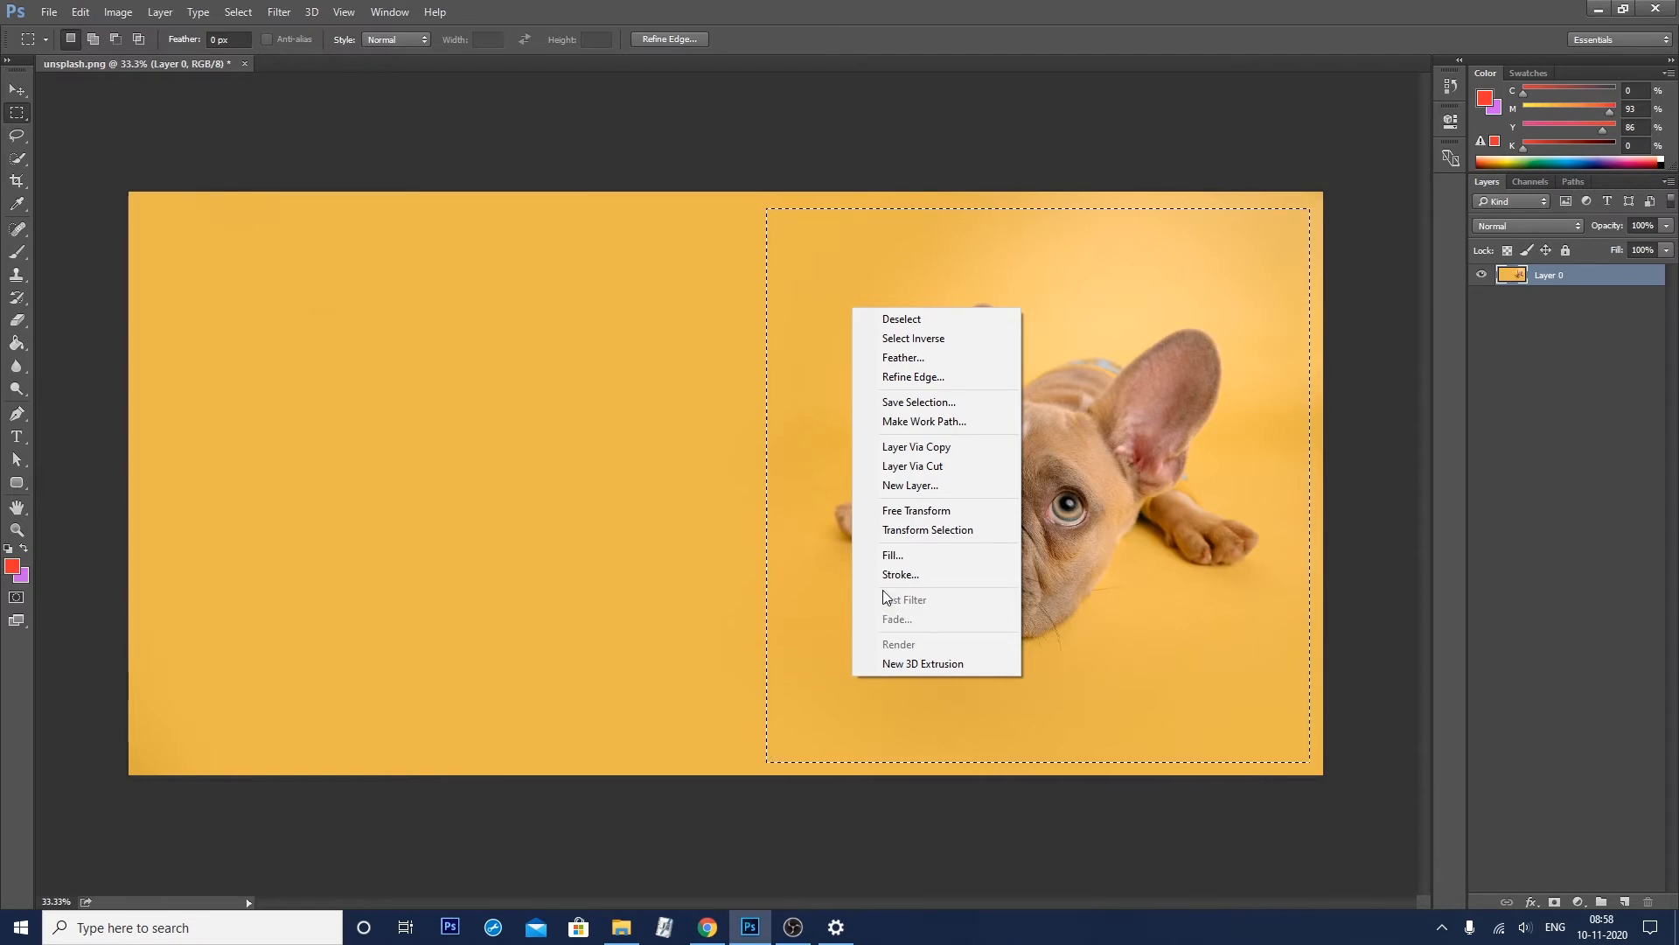
left_click(910, 583)
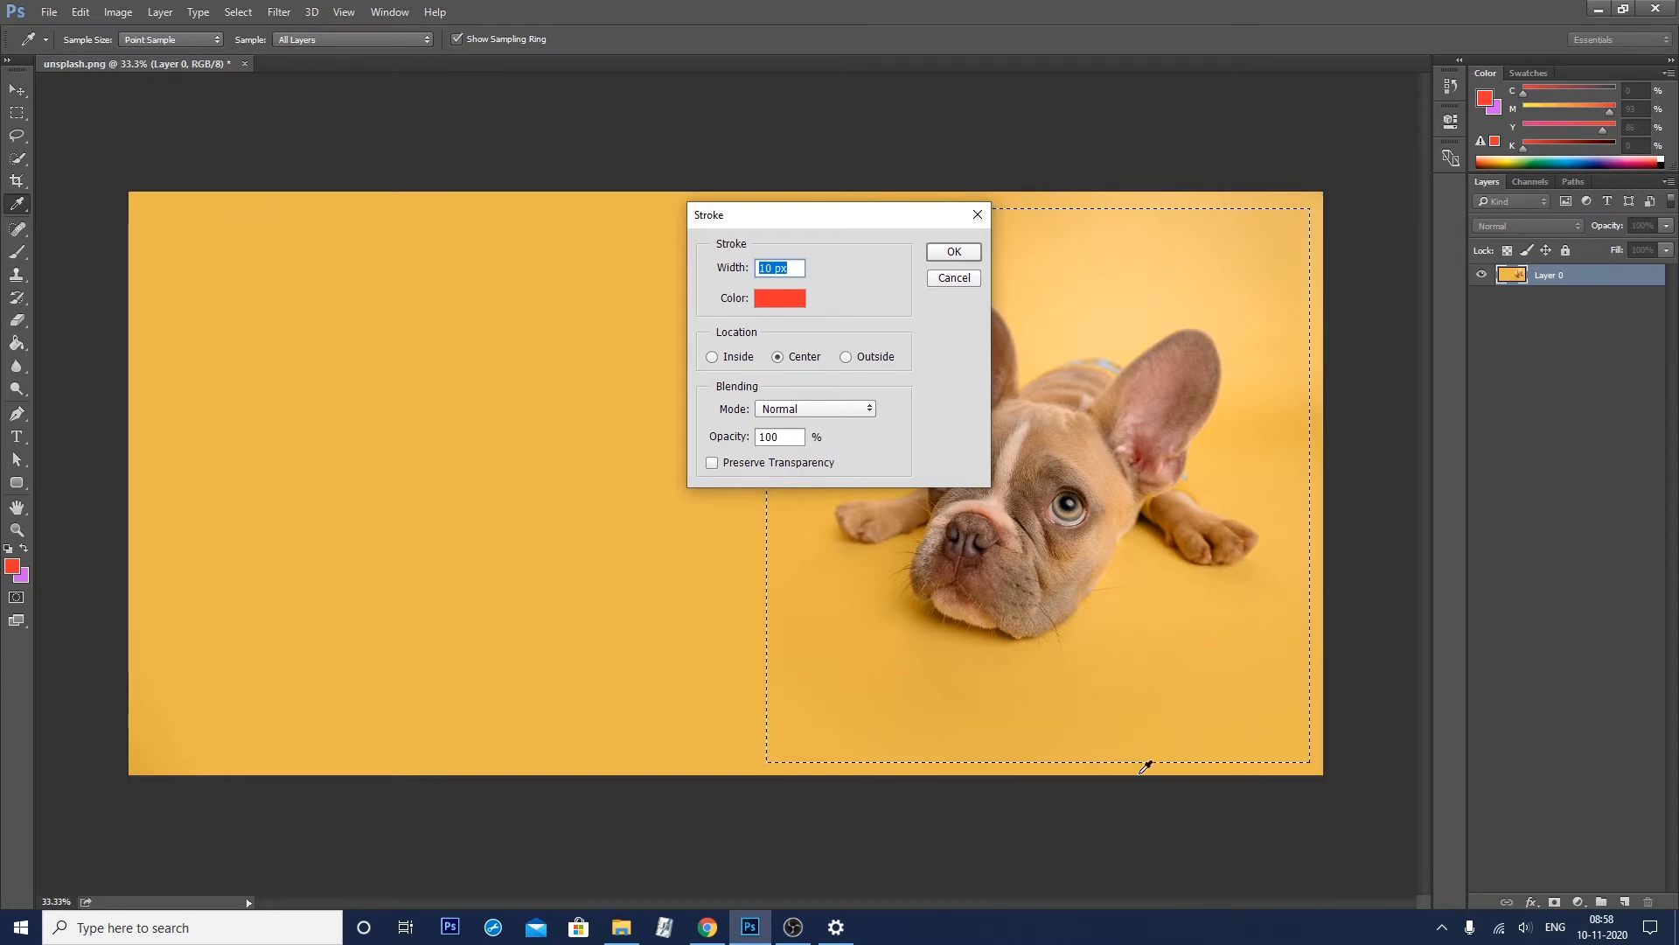
left_click(769, 299)
left_click_drag(1344, 597, 1345, 559)
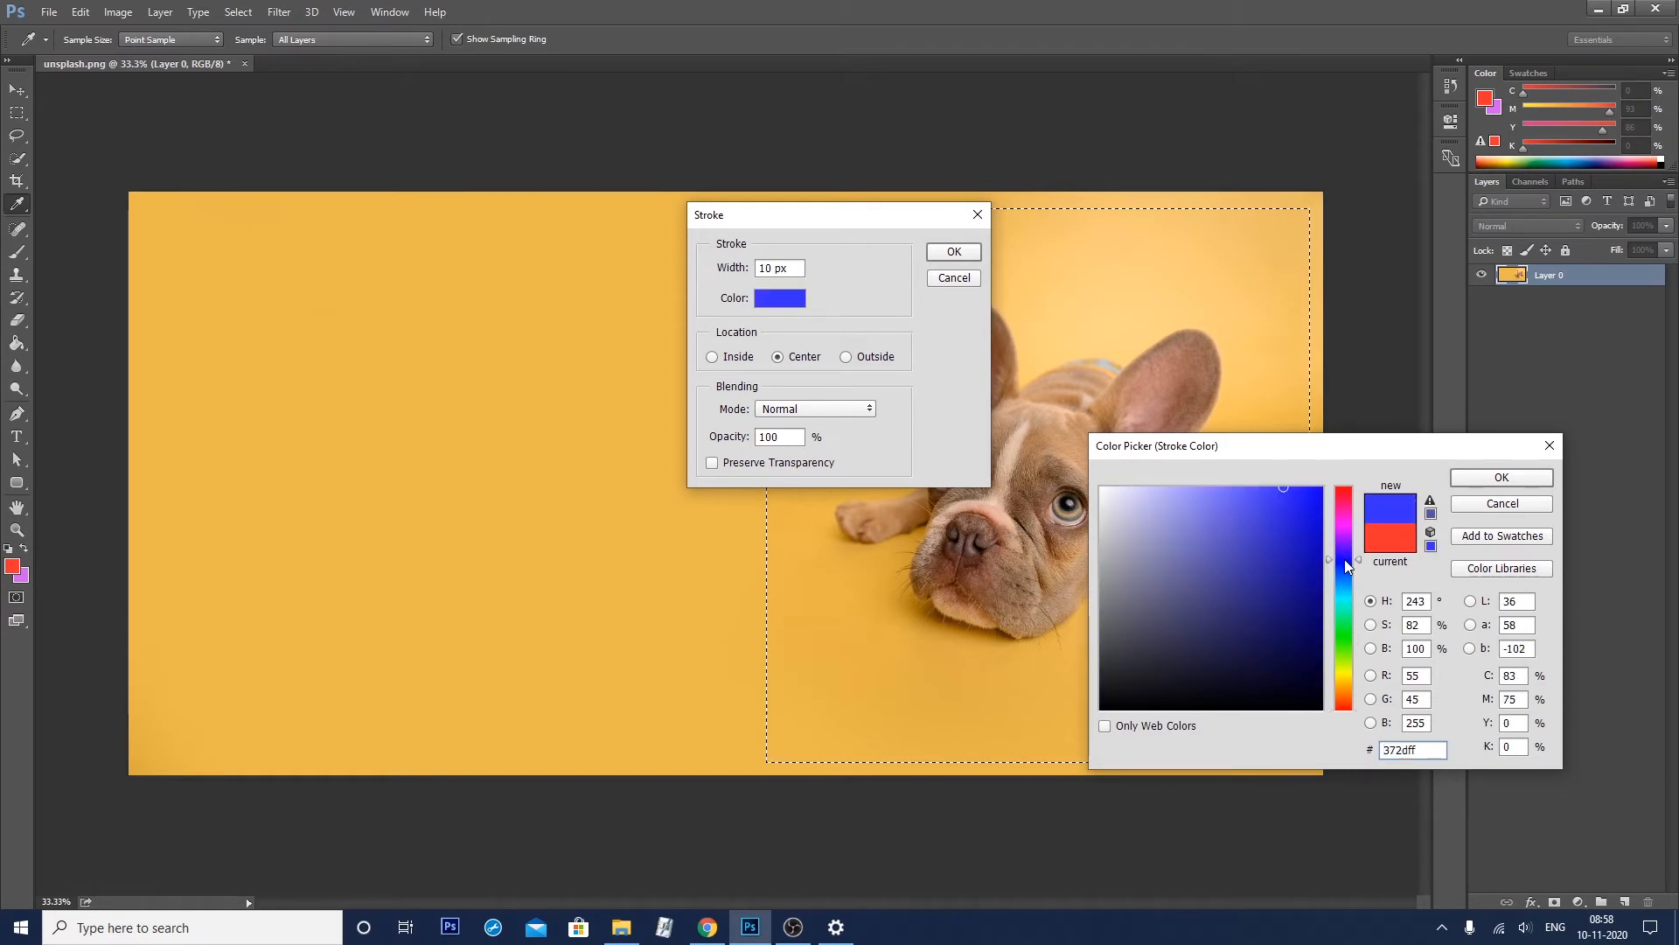
left_click(1478, 479)
left_click(953, 252)
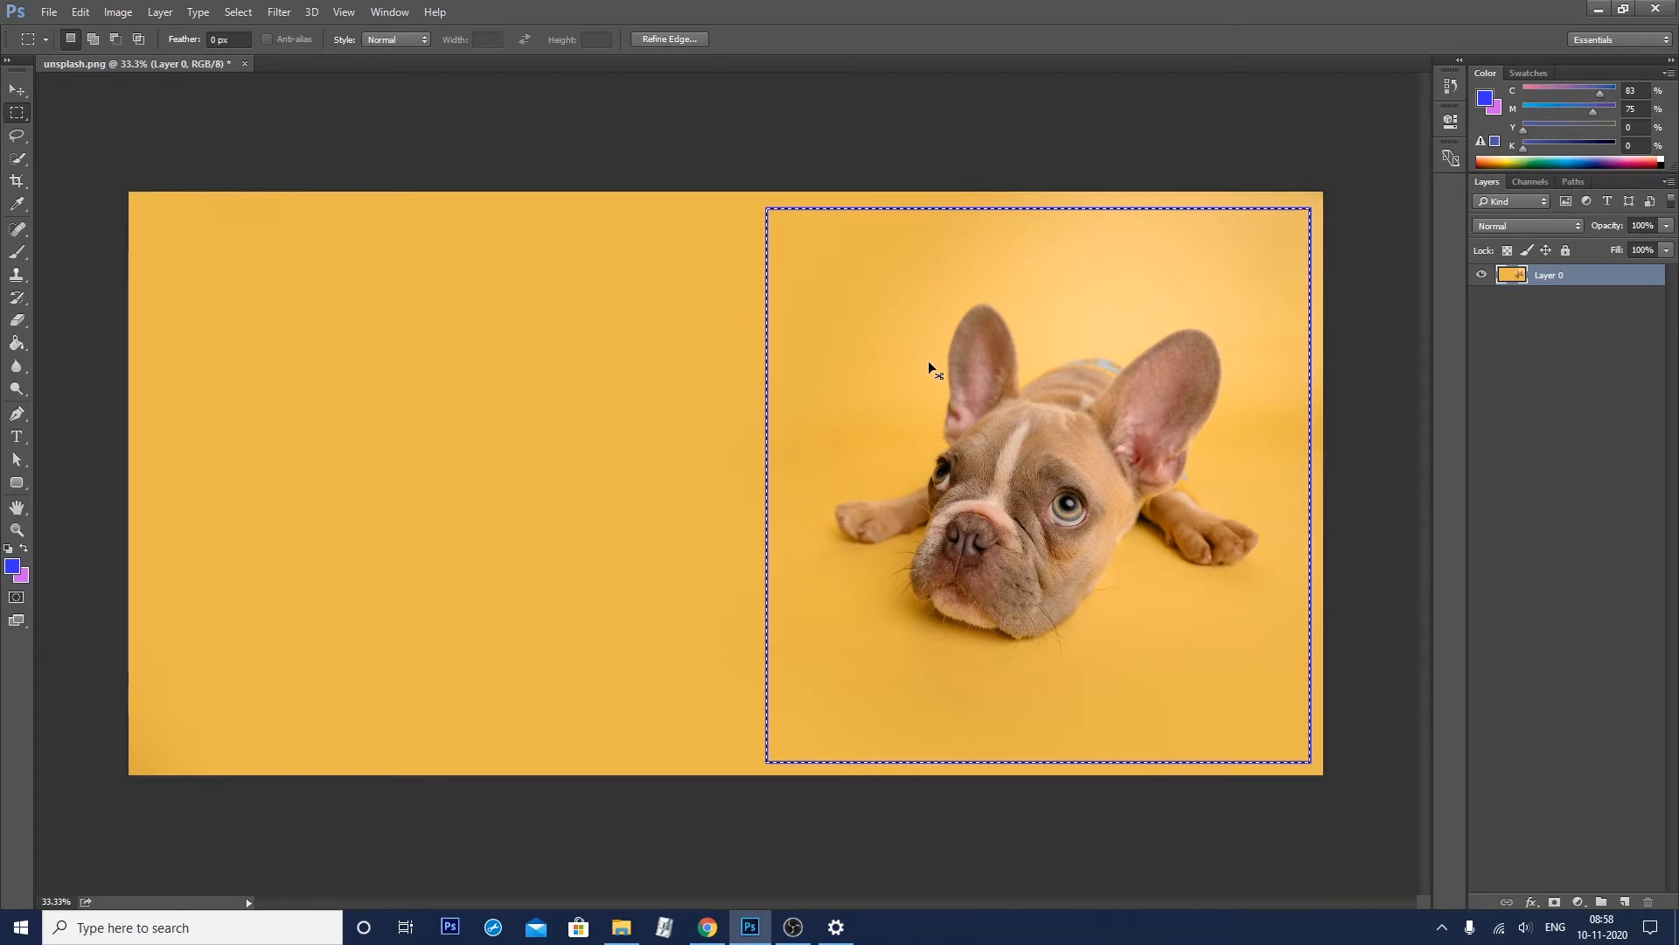
Fill the stroked selection over the dog with the purple background colour and deselect it
key("ctrl+BackSpace")
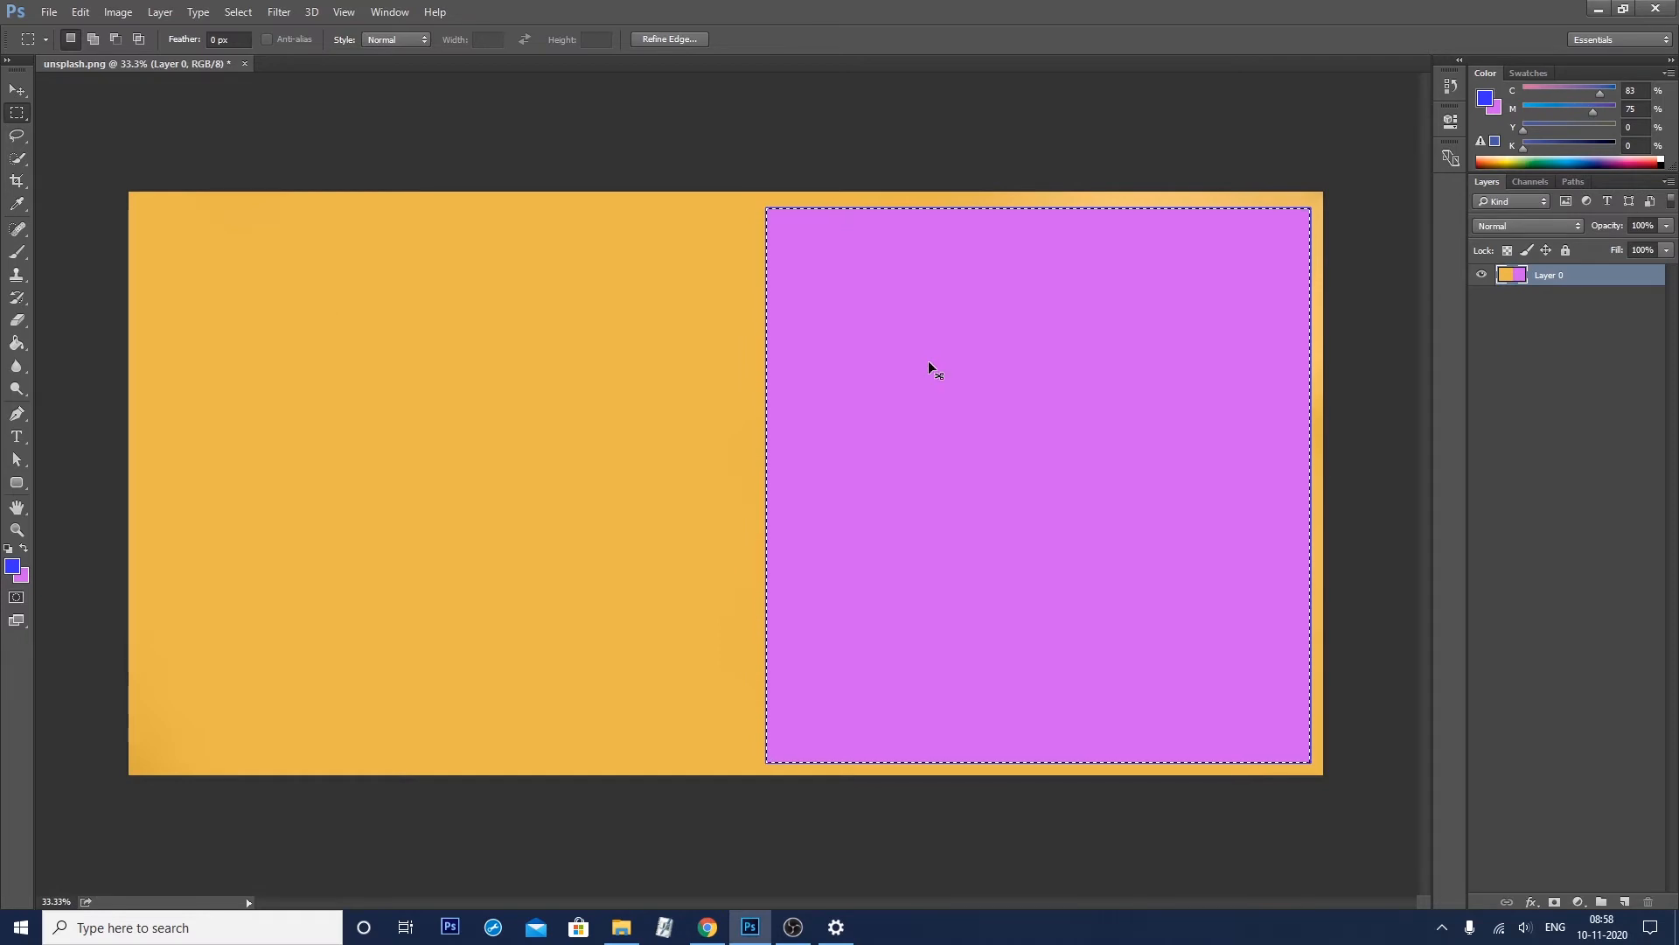
key("ctrl+d")
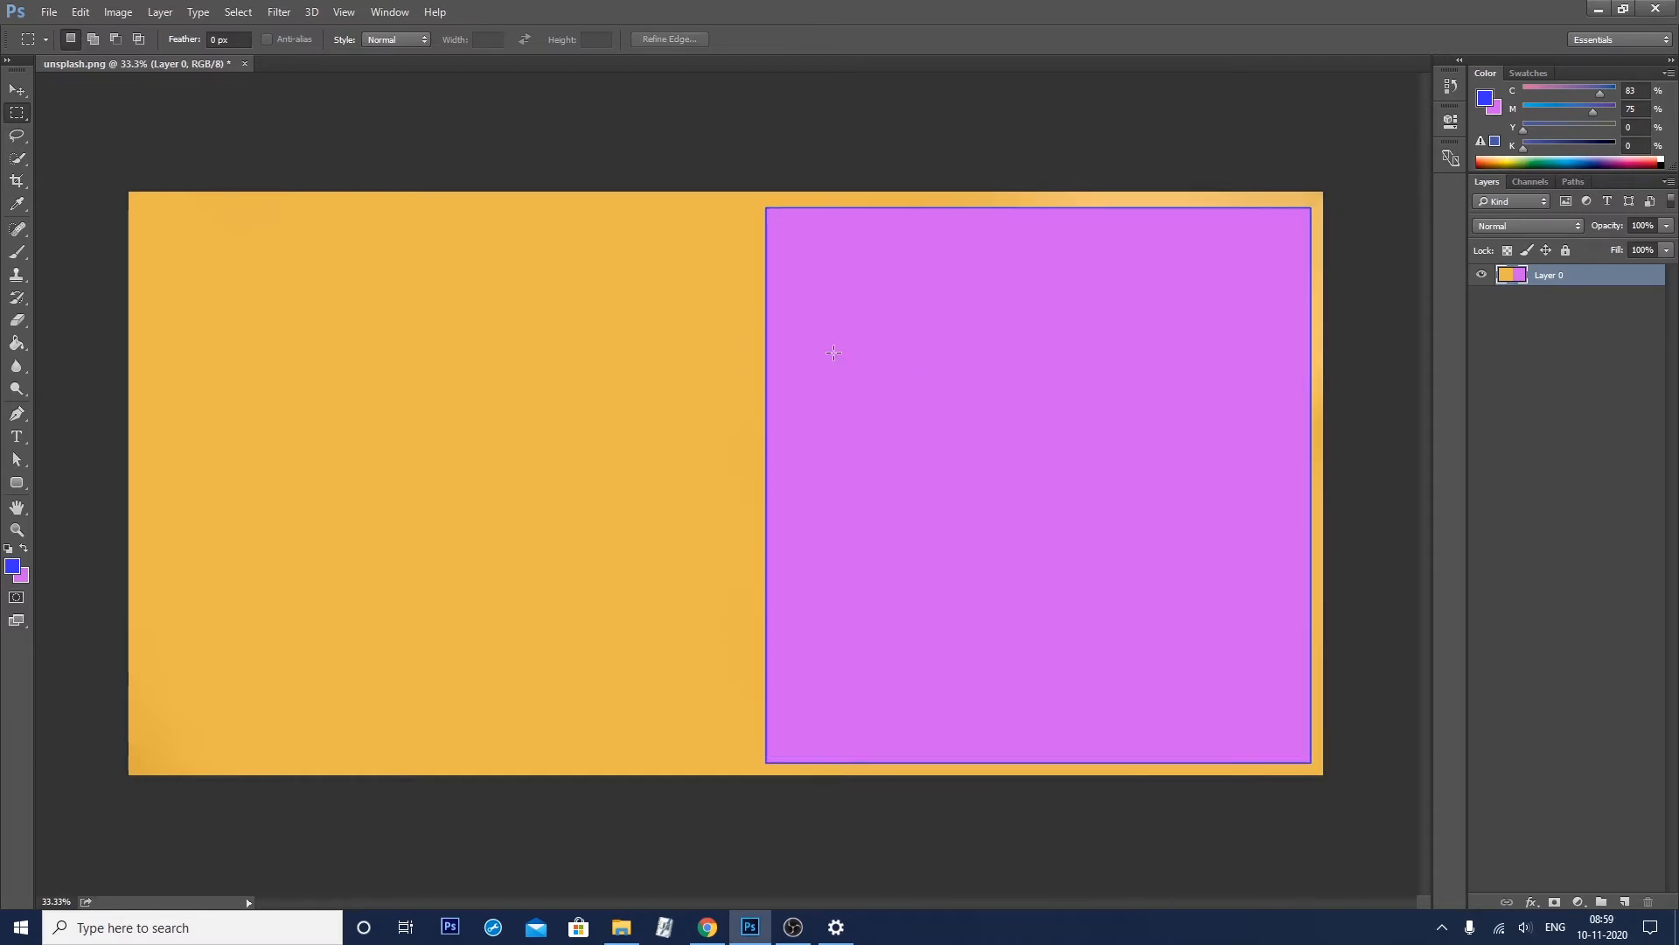
Examine the blue stroke along the edge of the purple rectangle up close
key("ctrl+plus")
key("ctrl+plus")
key("ctrl+plus")
key("ctrl+plus")
key("ctrl+plus")
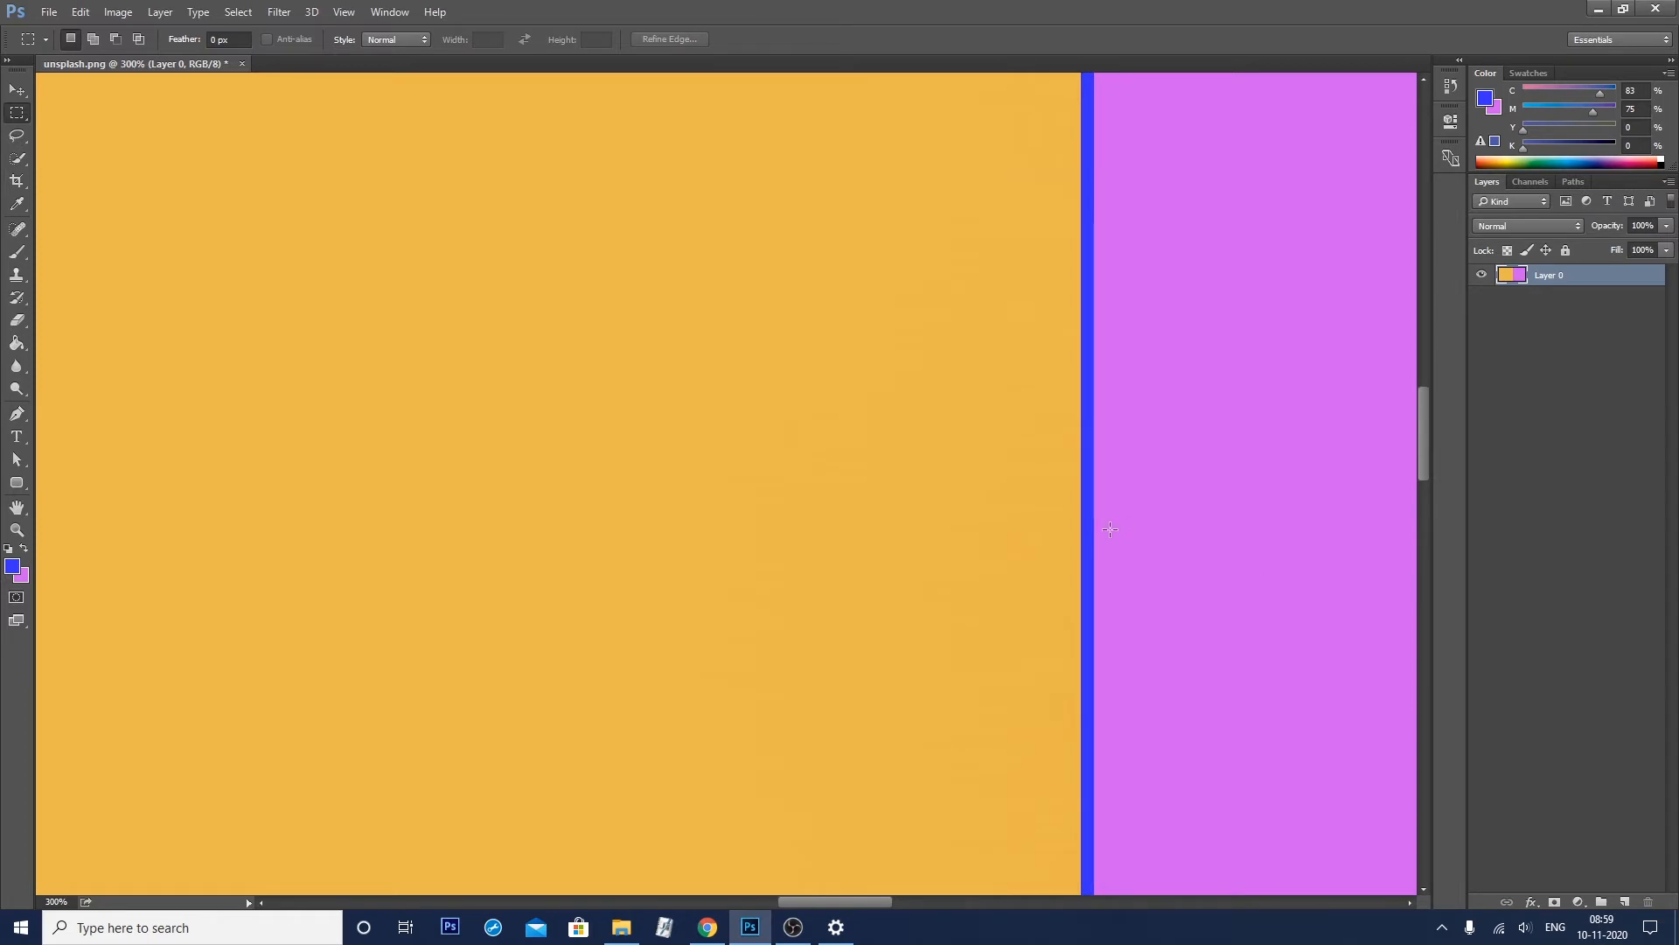
key("ctrl+minus")
key("ctrl+minus")
key("ctrl+minus")
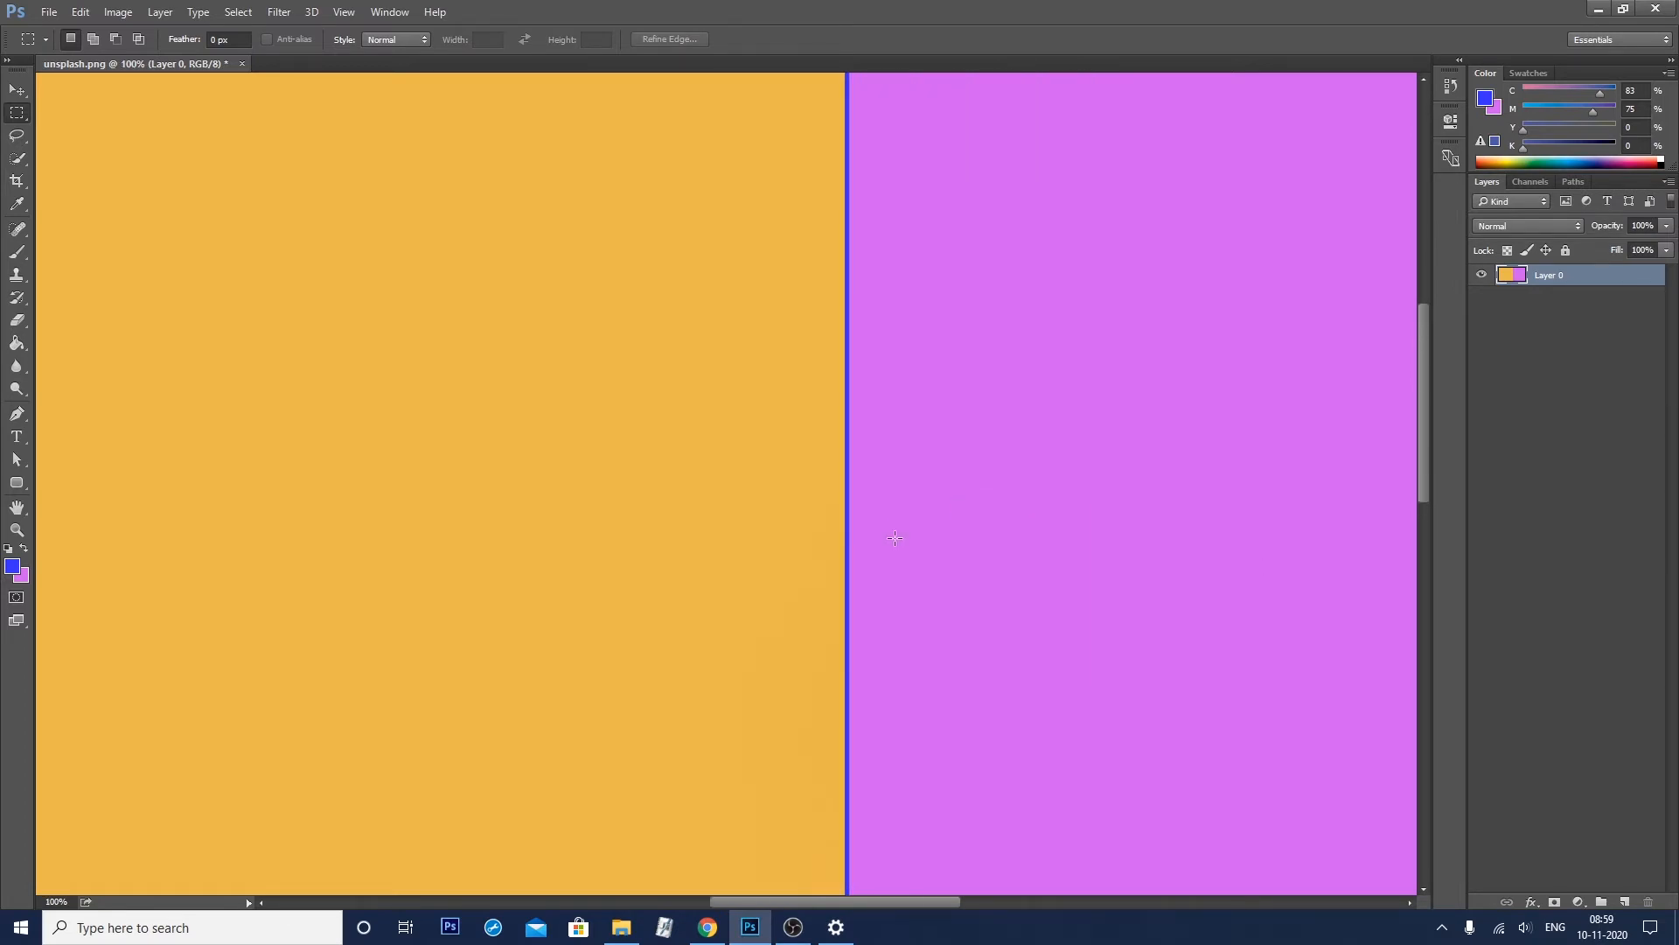
key("ctrl+minus")
key("ctrl+minus")
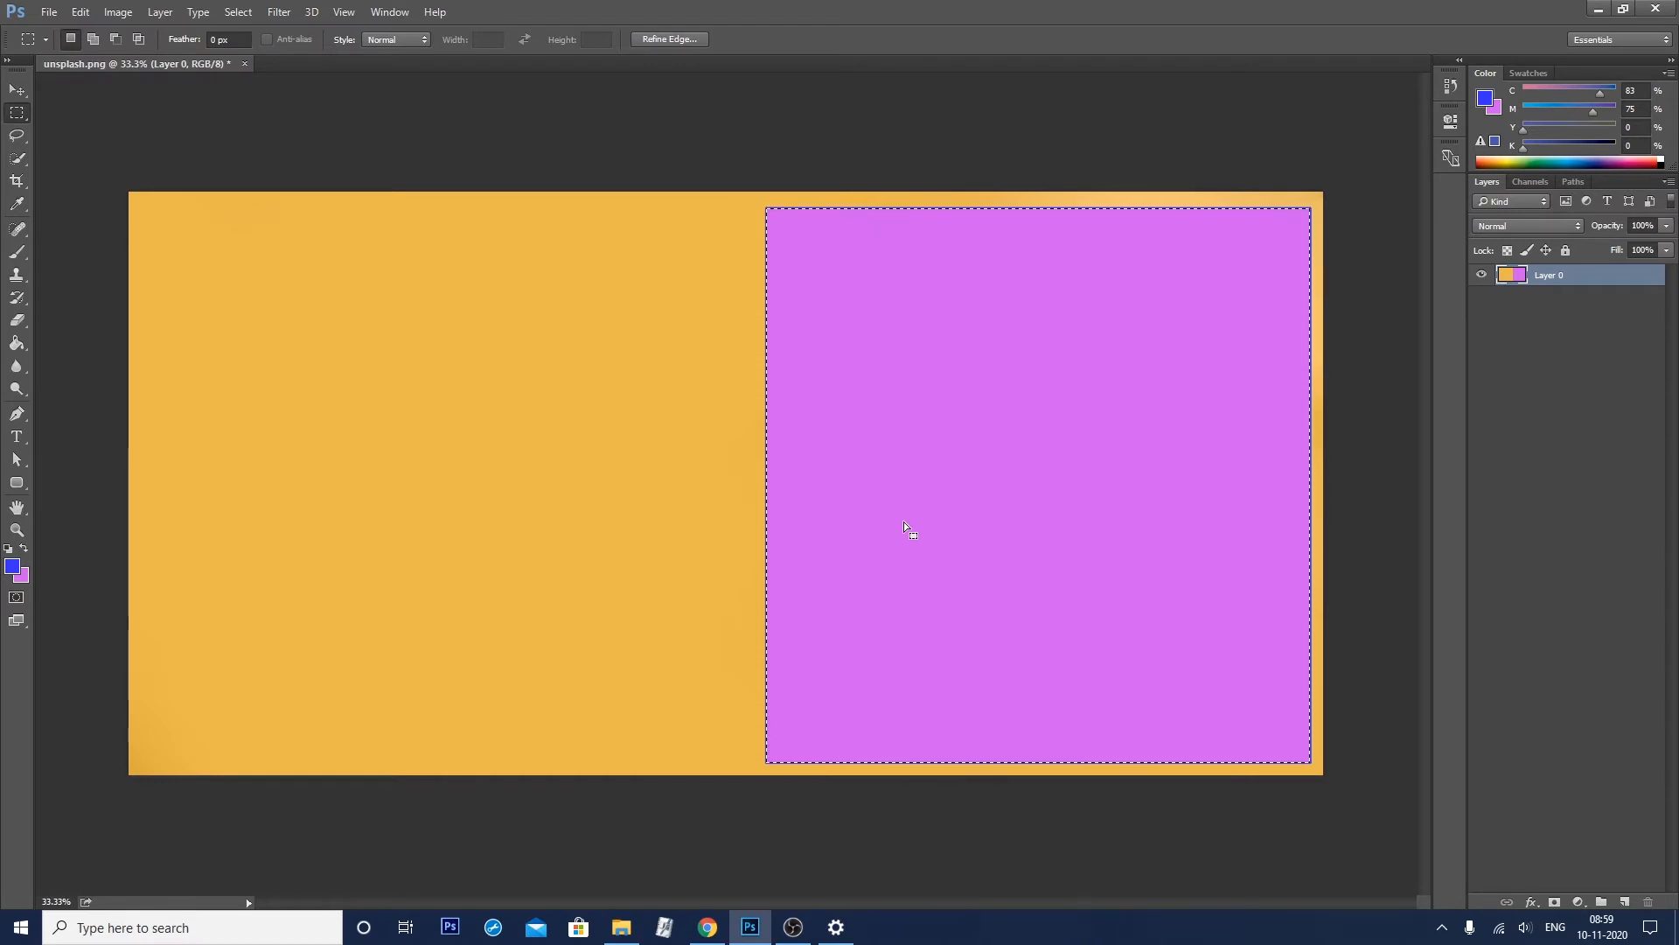
Undo the purple fill, the blue stroke and the earlier selection and transform changes one after another
key("ctrl+z")
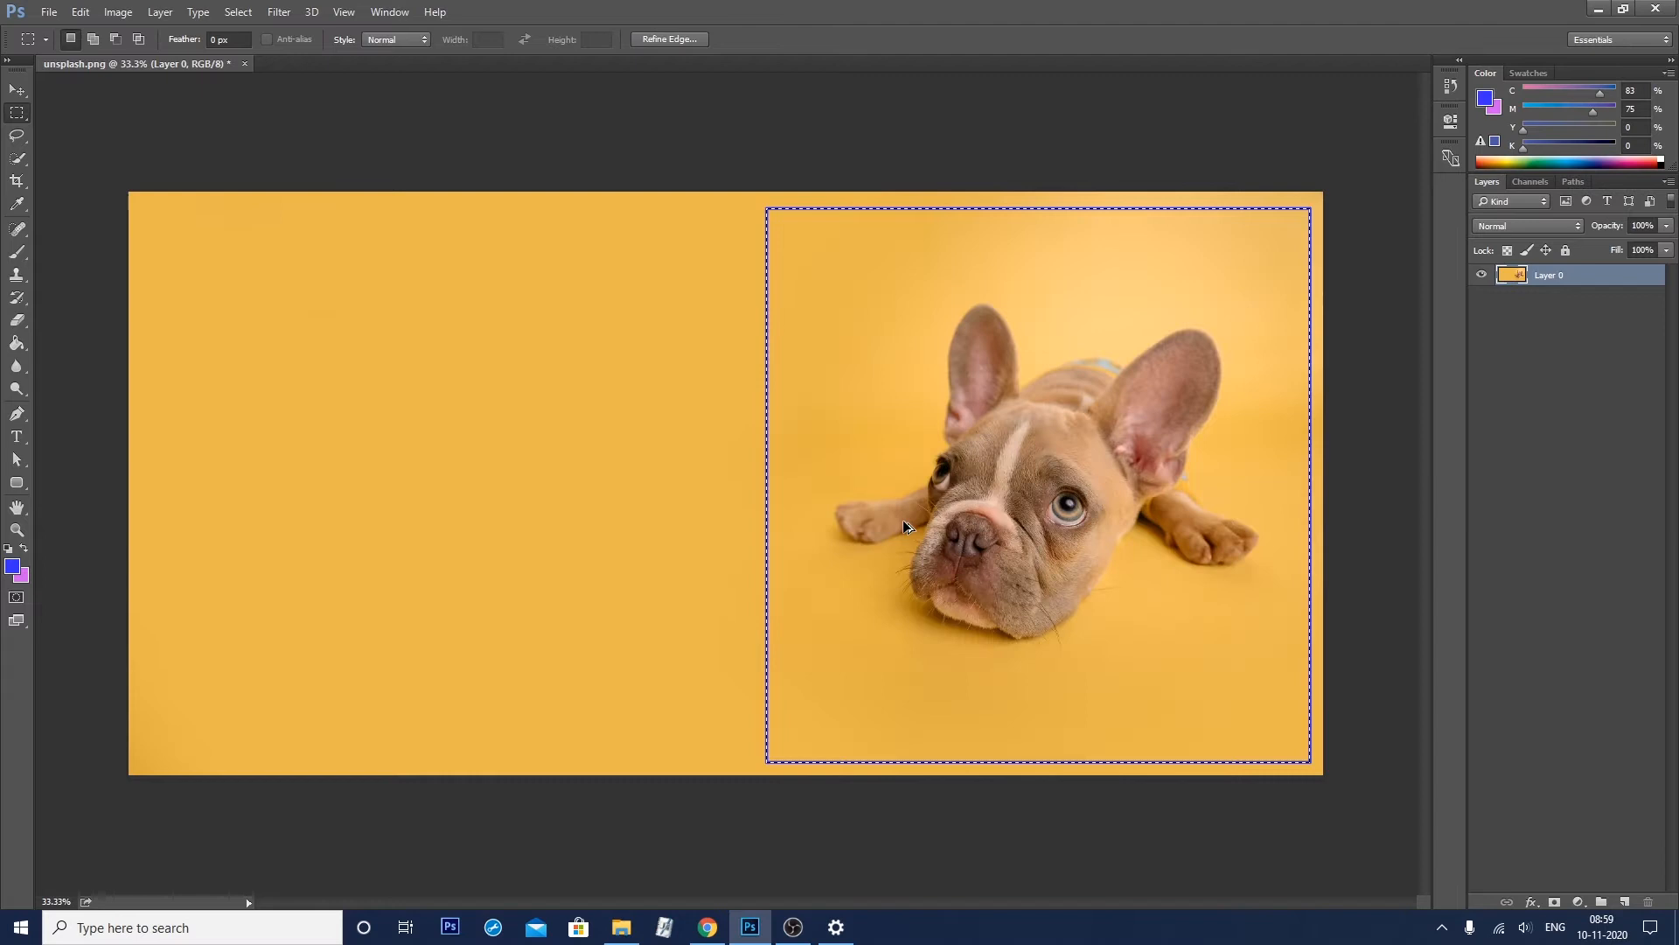
key("ctrl+alt+z")
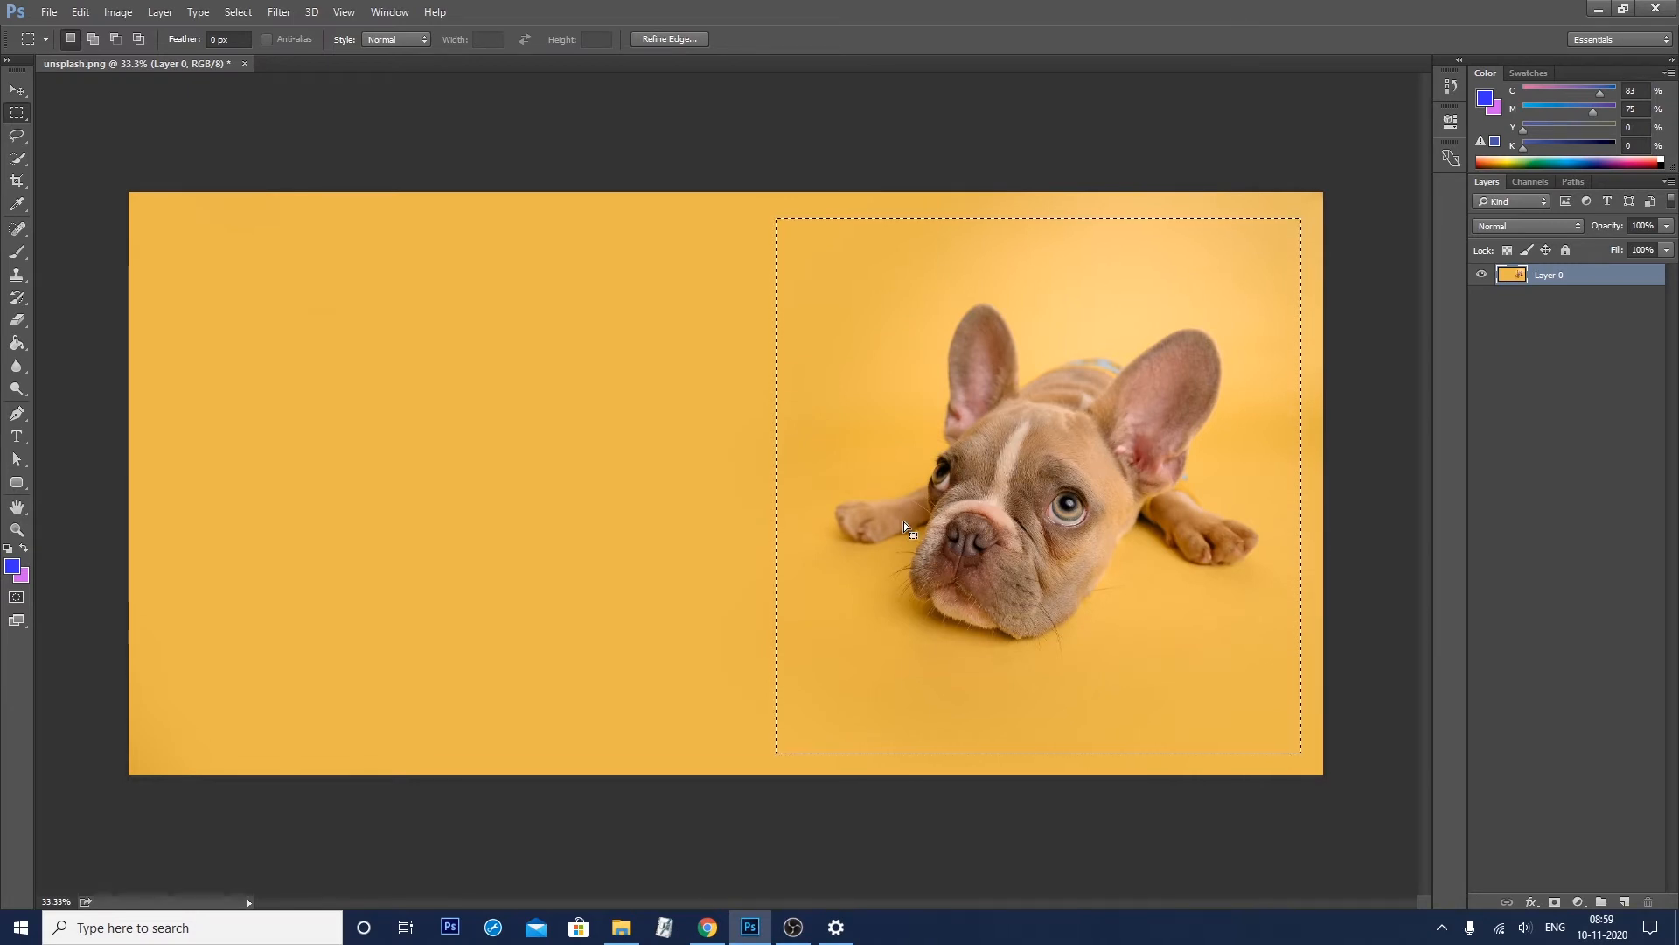
key("ctrl+alt+z")
key("ctrl+alt+z")
key("ctrl+alt+z")
key("ctrl+alt+z")
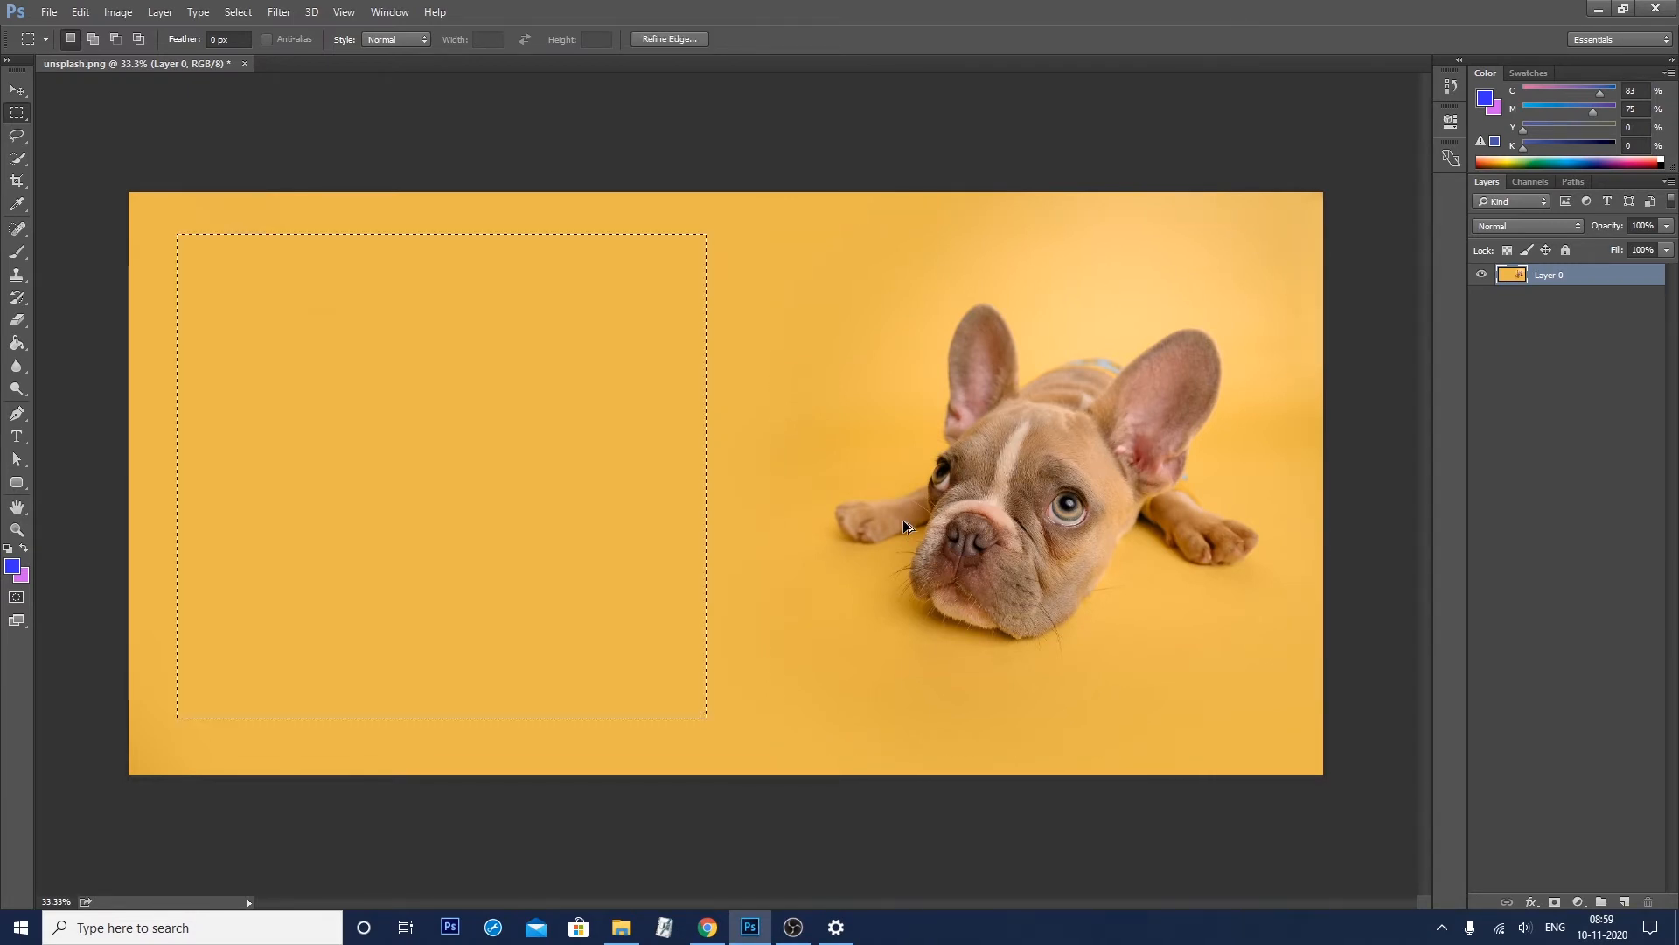
key("ctrl+alt+z")
key("ctrl+alt+z")
key("ctrl+alt+z")
key("ctrl+alt+z")
key("ctrl+alt+z")
key("ctrl+alt+z")
Clear the selection and set the Rectangular Marquee tool to add to the selection
key("ctrl+d")
right_click(17, 113)
left_click(17, 113)
left_click(87, 42)
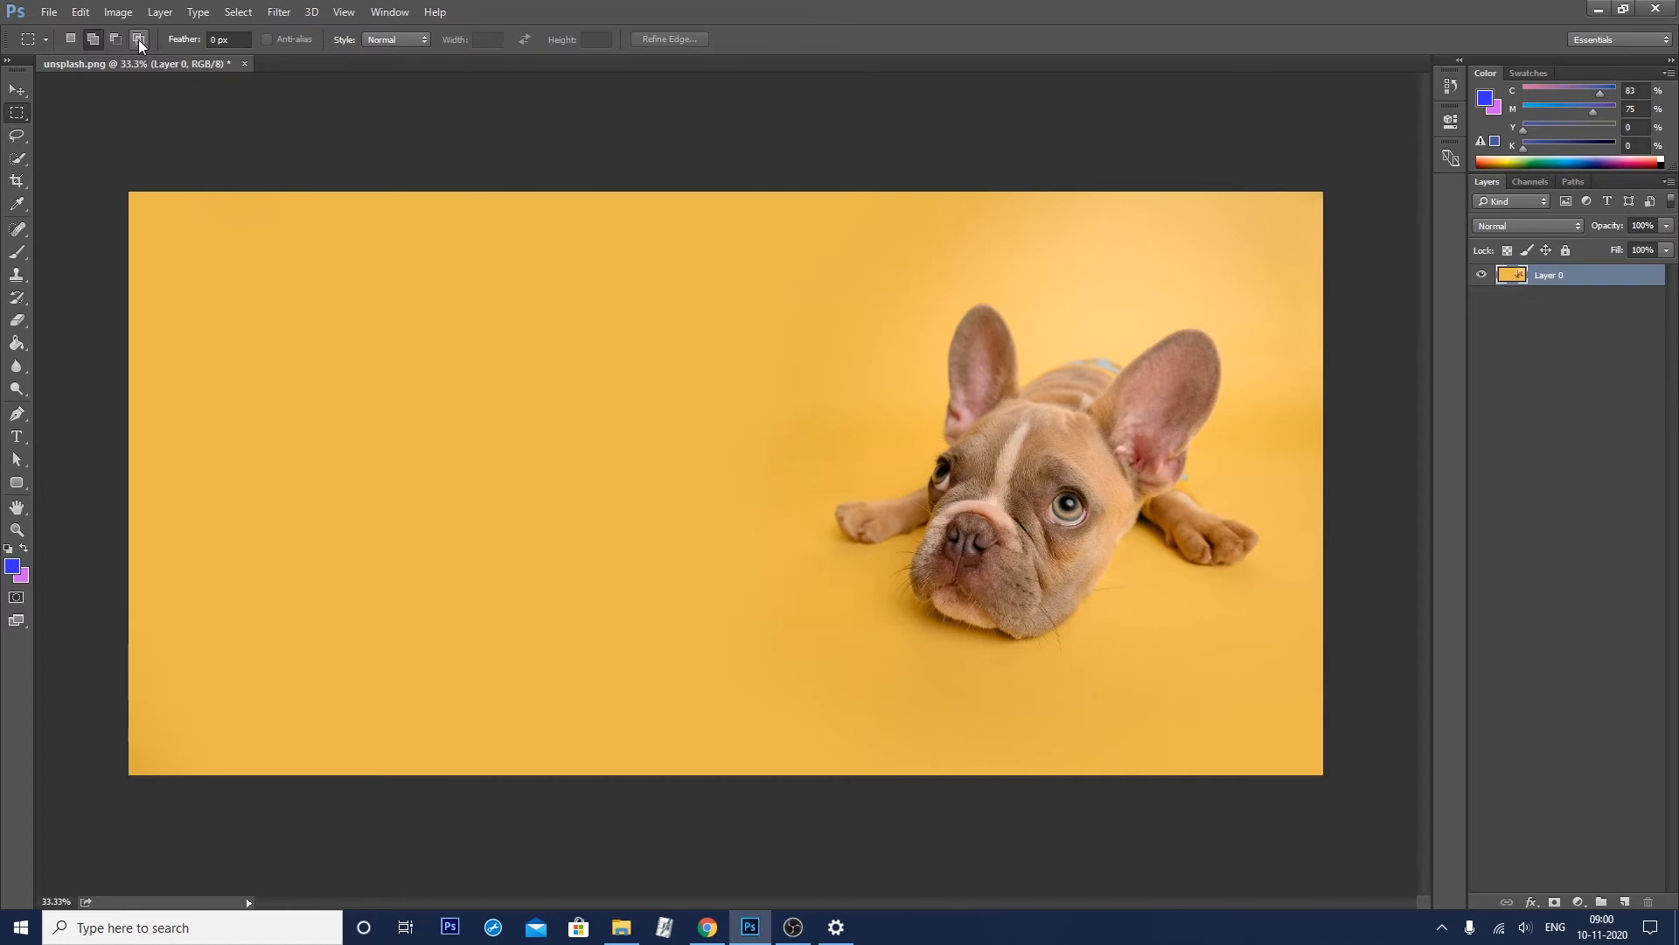
Set the Rectangular Marquee tool to make new selections and draw a square selection on the empty yellow area
left_click(71, 41)
left_click_drag(188, 273, 573, 658)
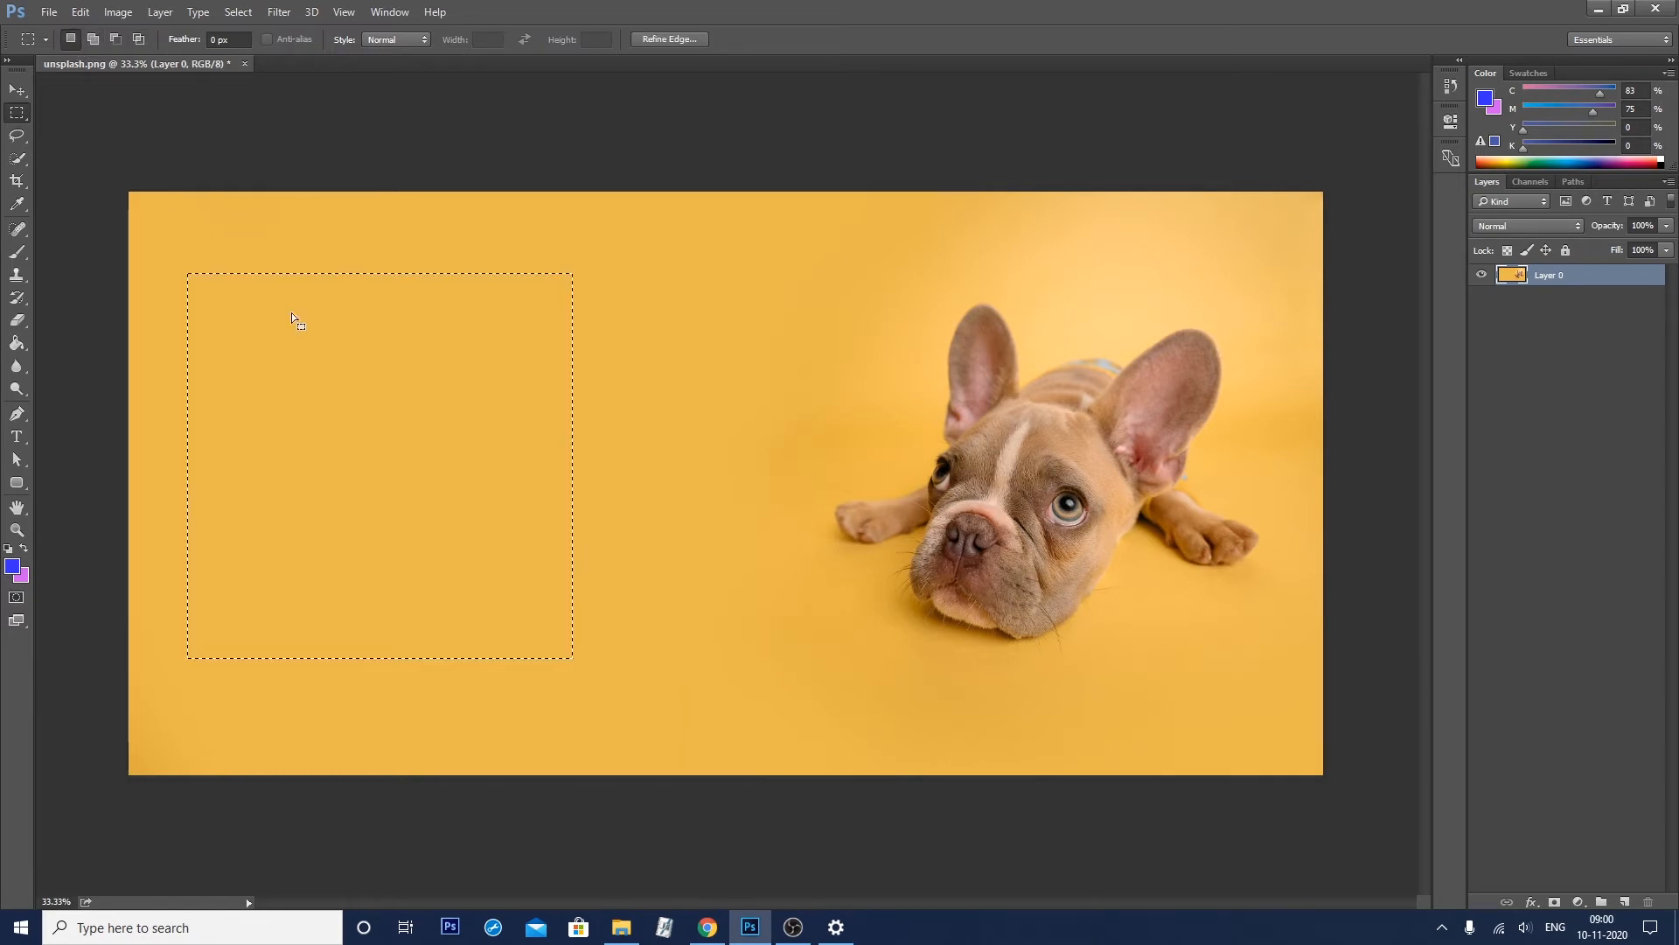
Switch the marquee between the add, subtract and intersect selection modes, and return it to new selection mode
key("shift")
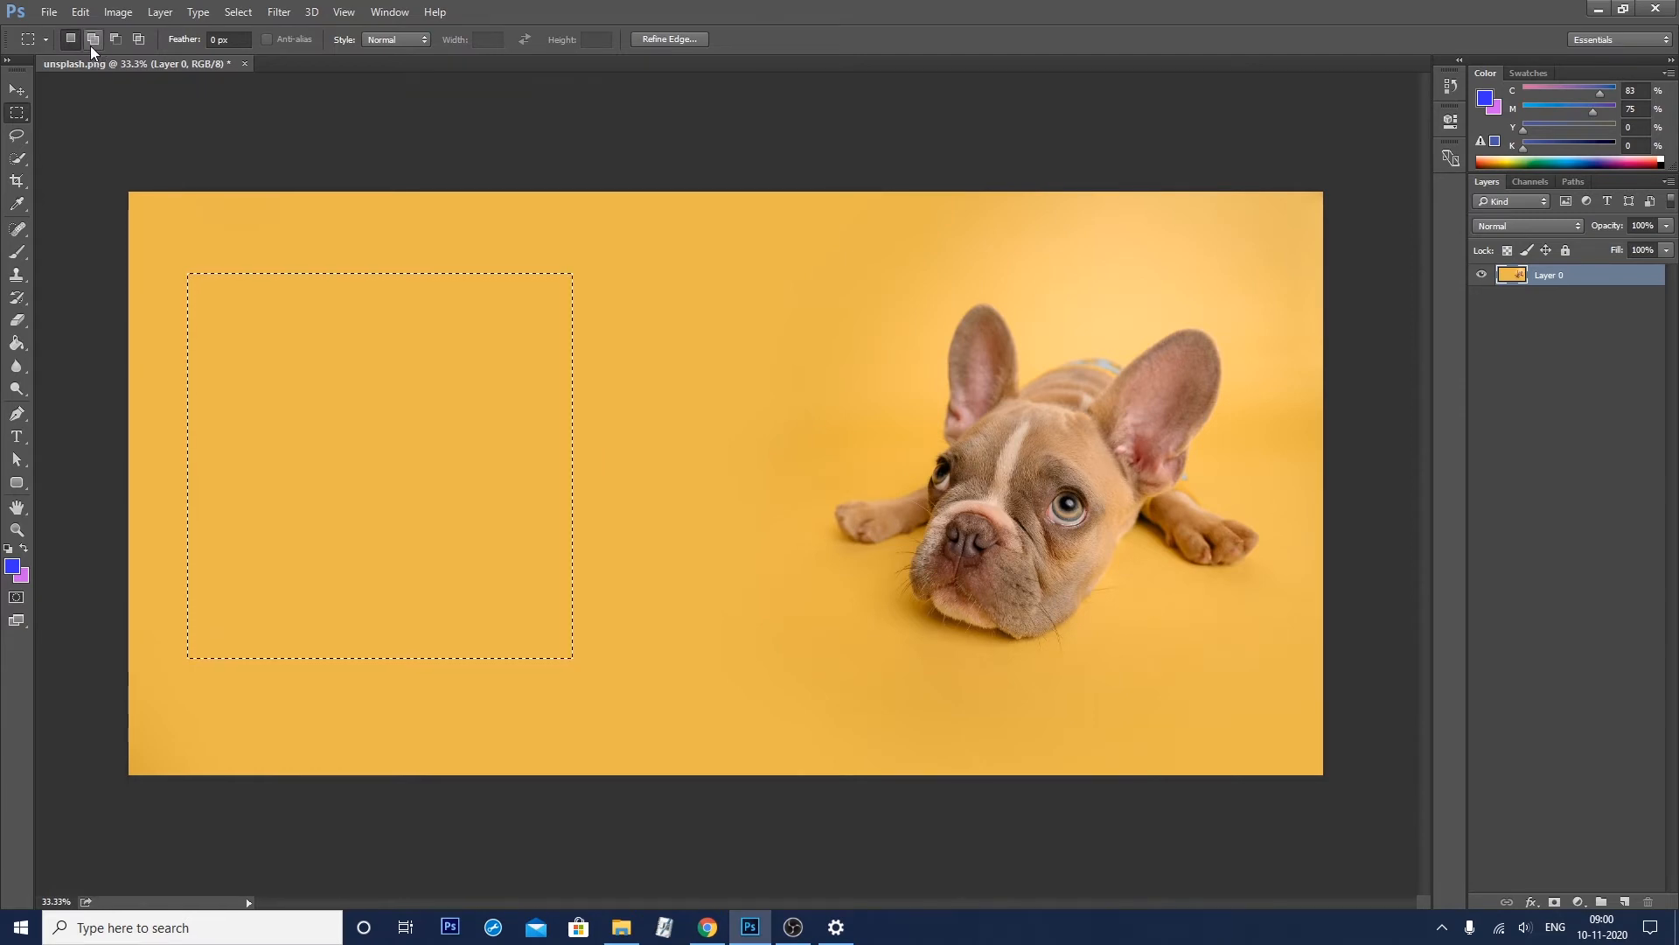
key("alt")
left_click(114, 44)
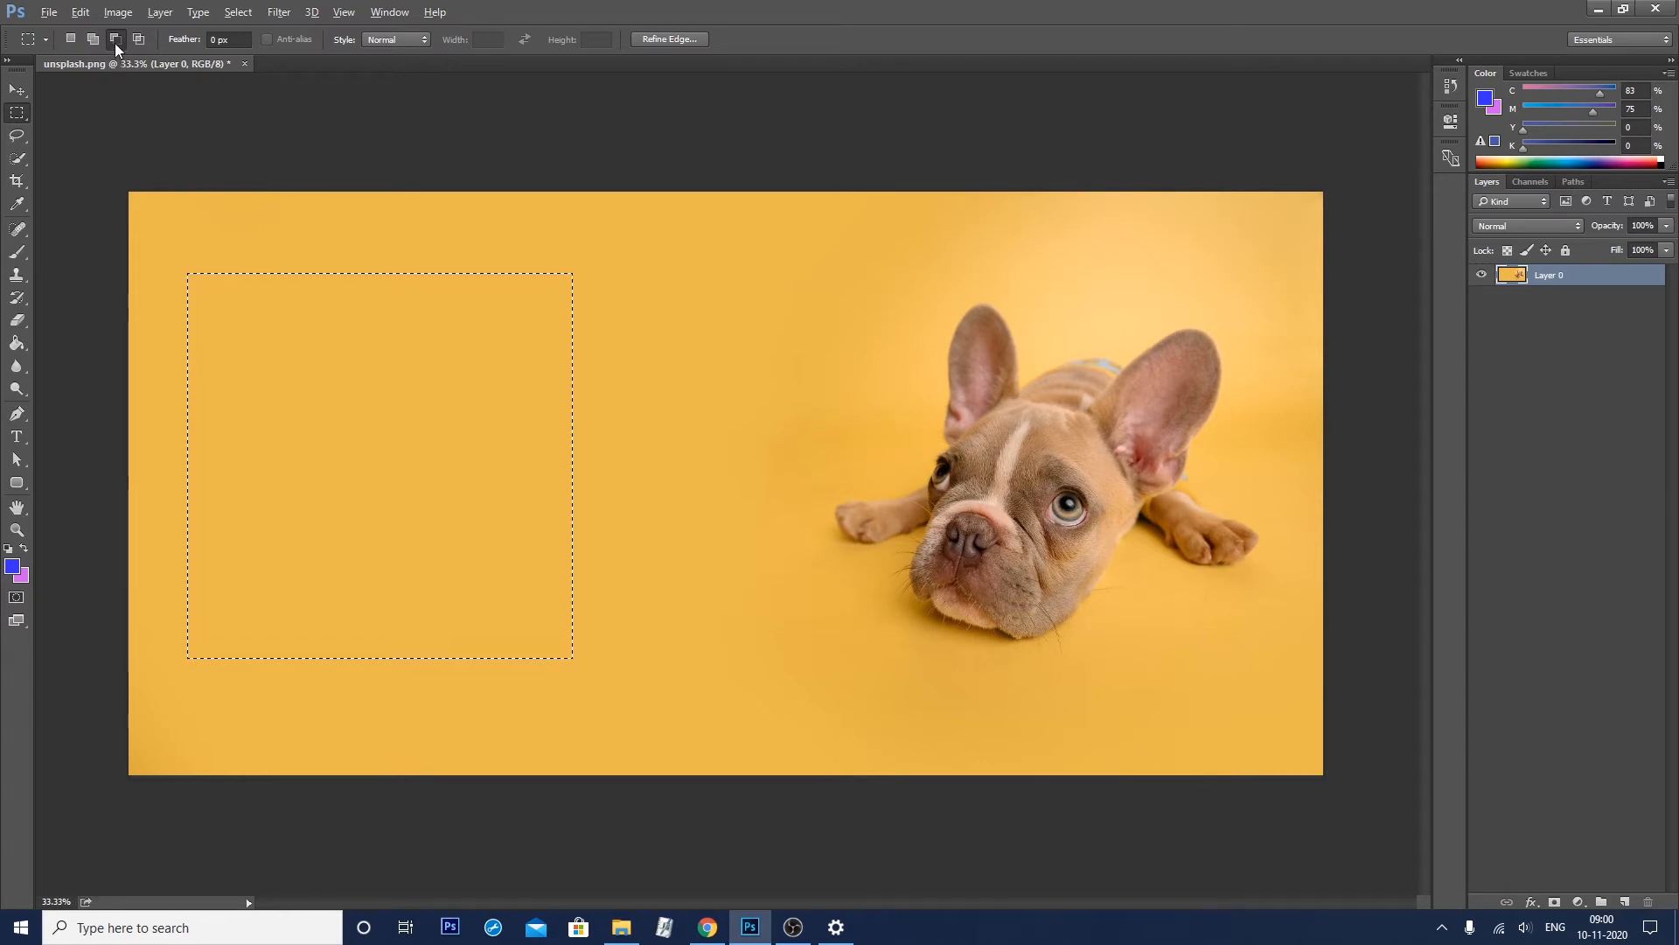
key("alt")
left_click(94, 42)
left_click(115, 40)
left_click(71, 39)
key("shift")
key("shift+alt")
left_click(93, 39)
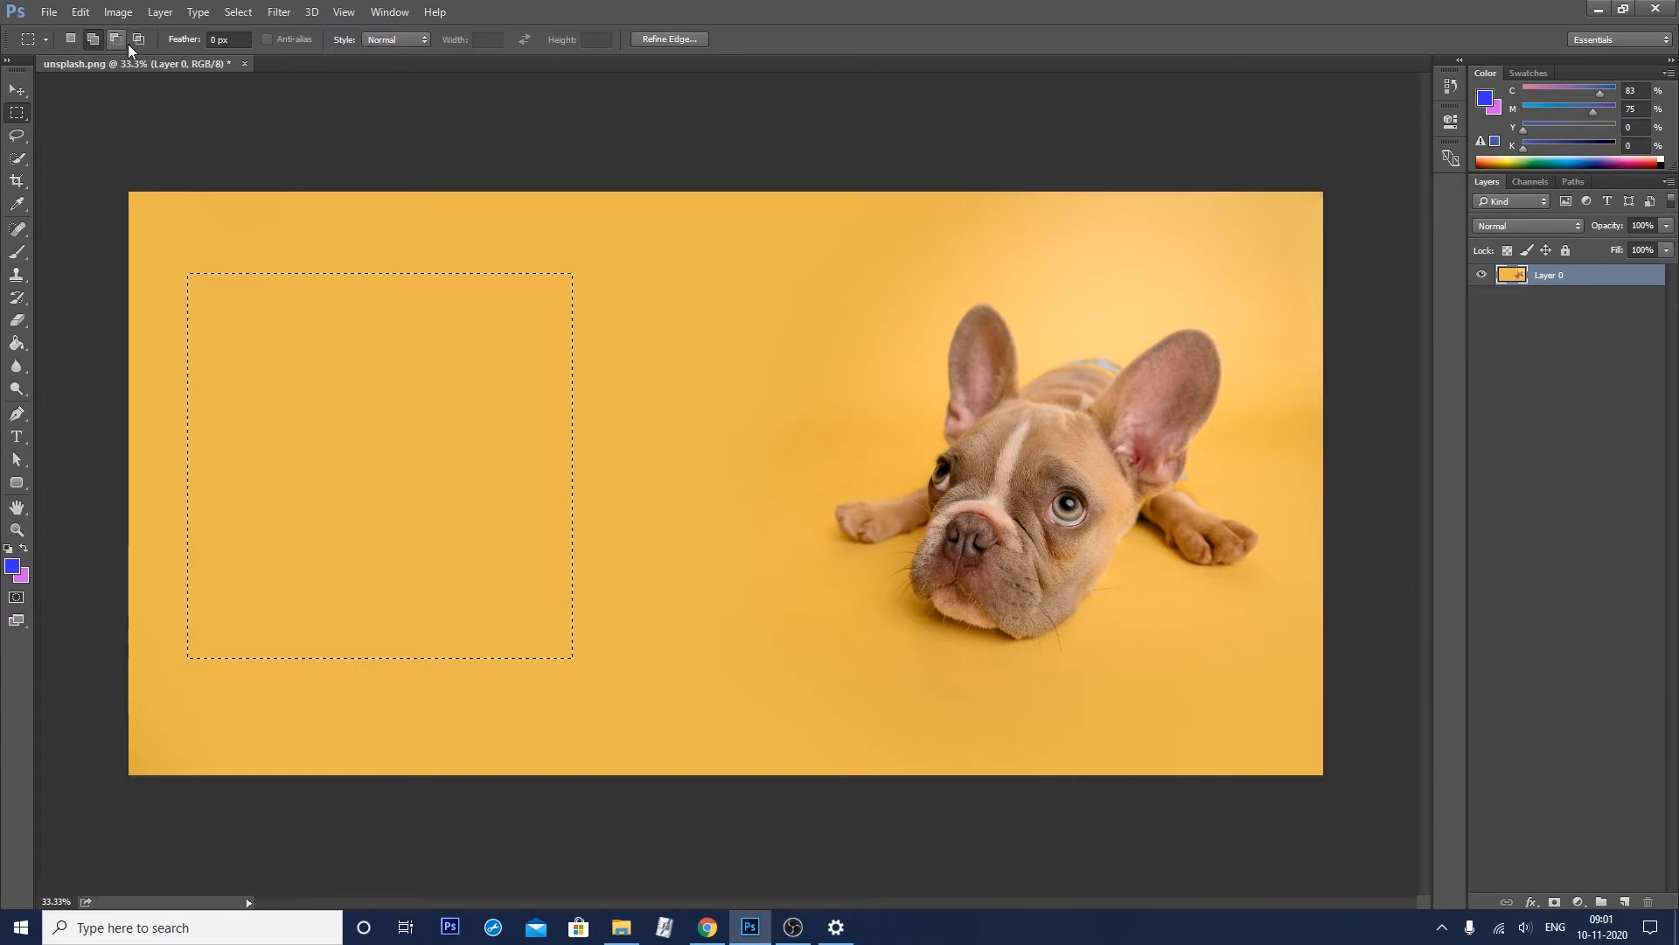
key("alt")
key("alt+shift")
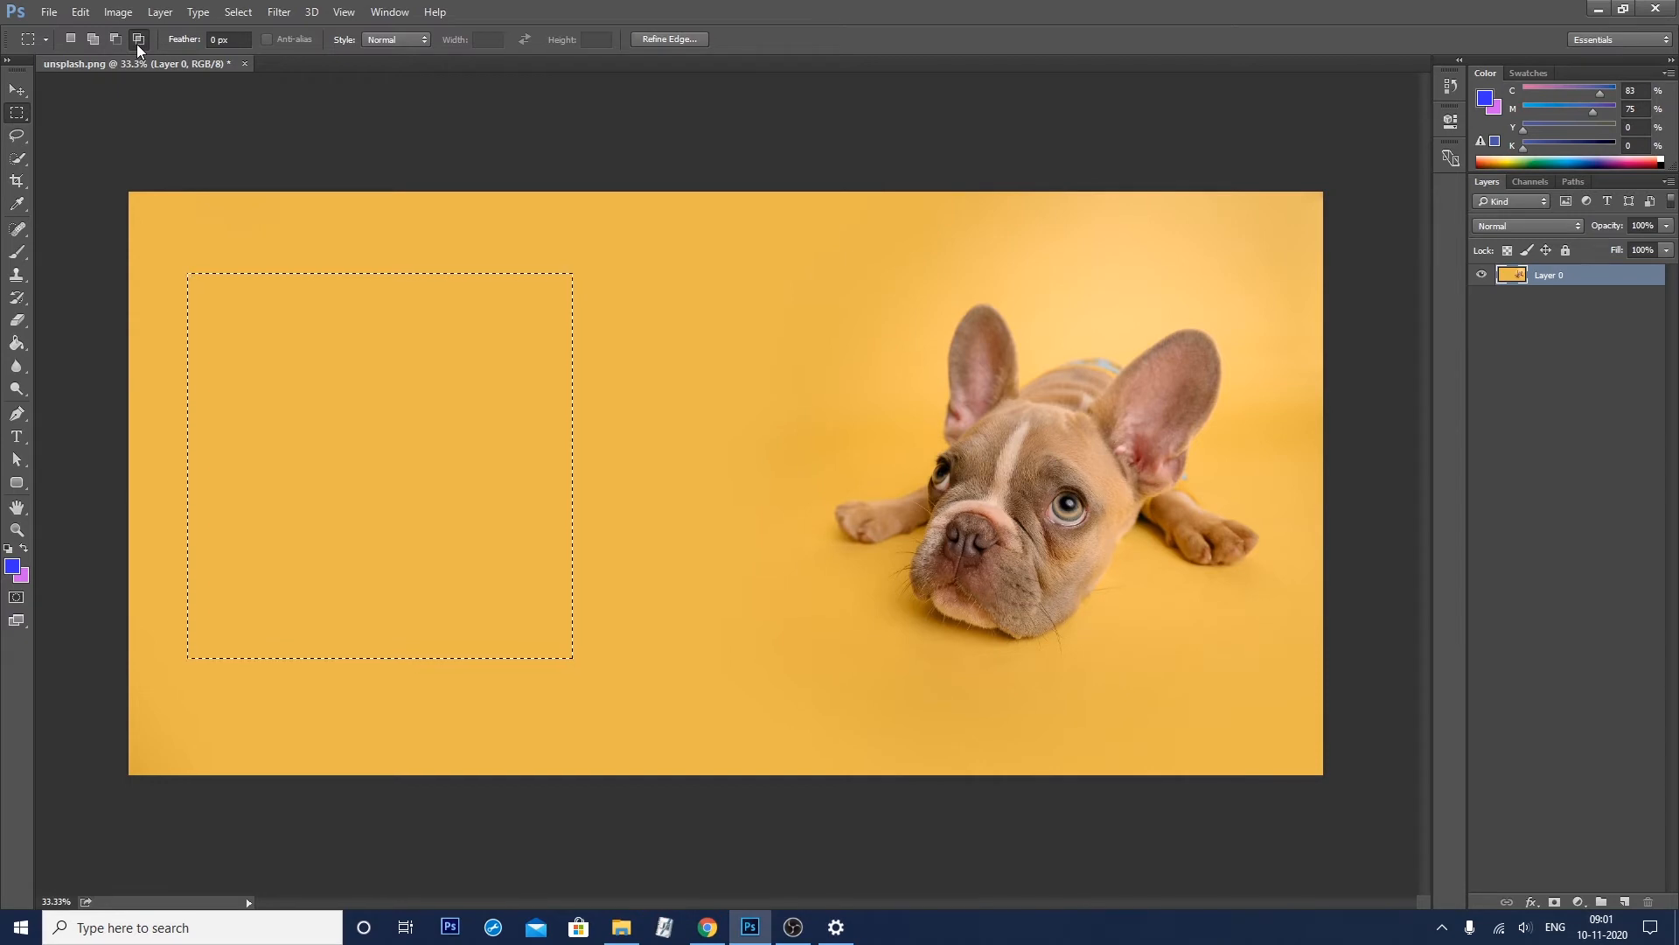
left_click(71, 38)
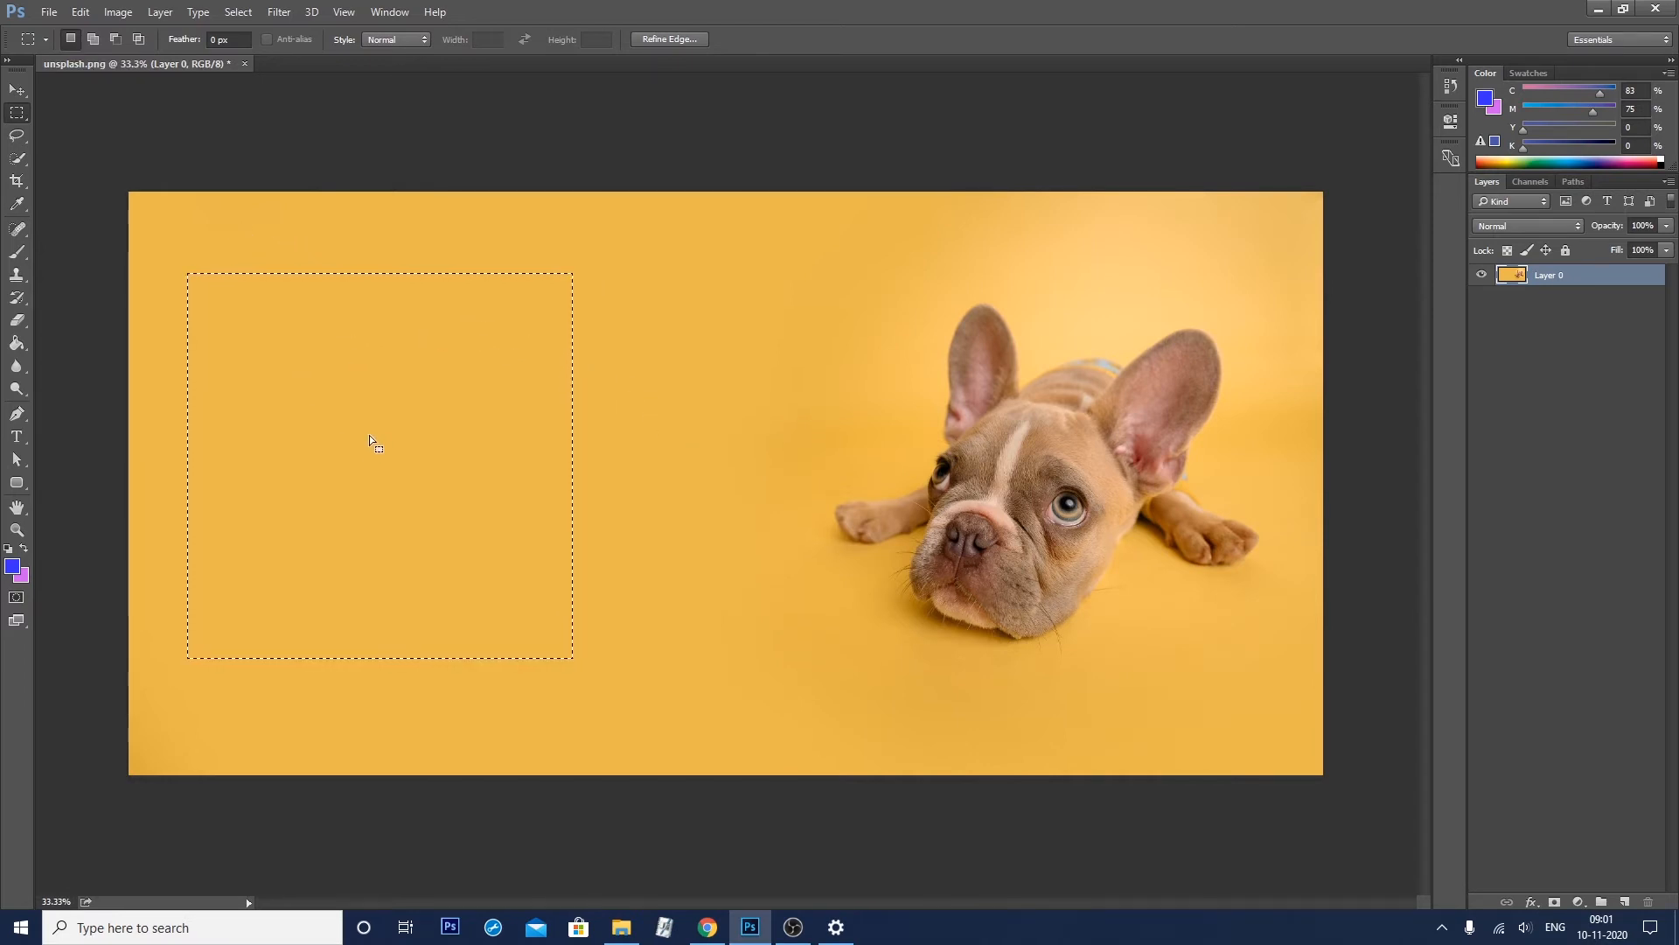
Draw several rectangular selections in turn, each replacing the previous one, ending with a large one on the empty area beside the dog
left_click_drag(597, 284, 847, 675)
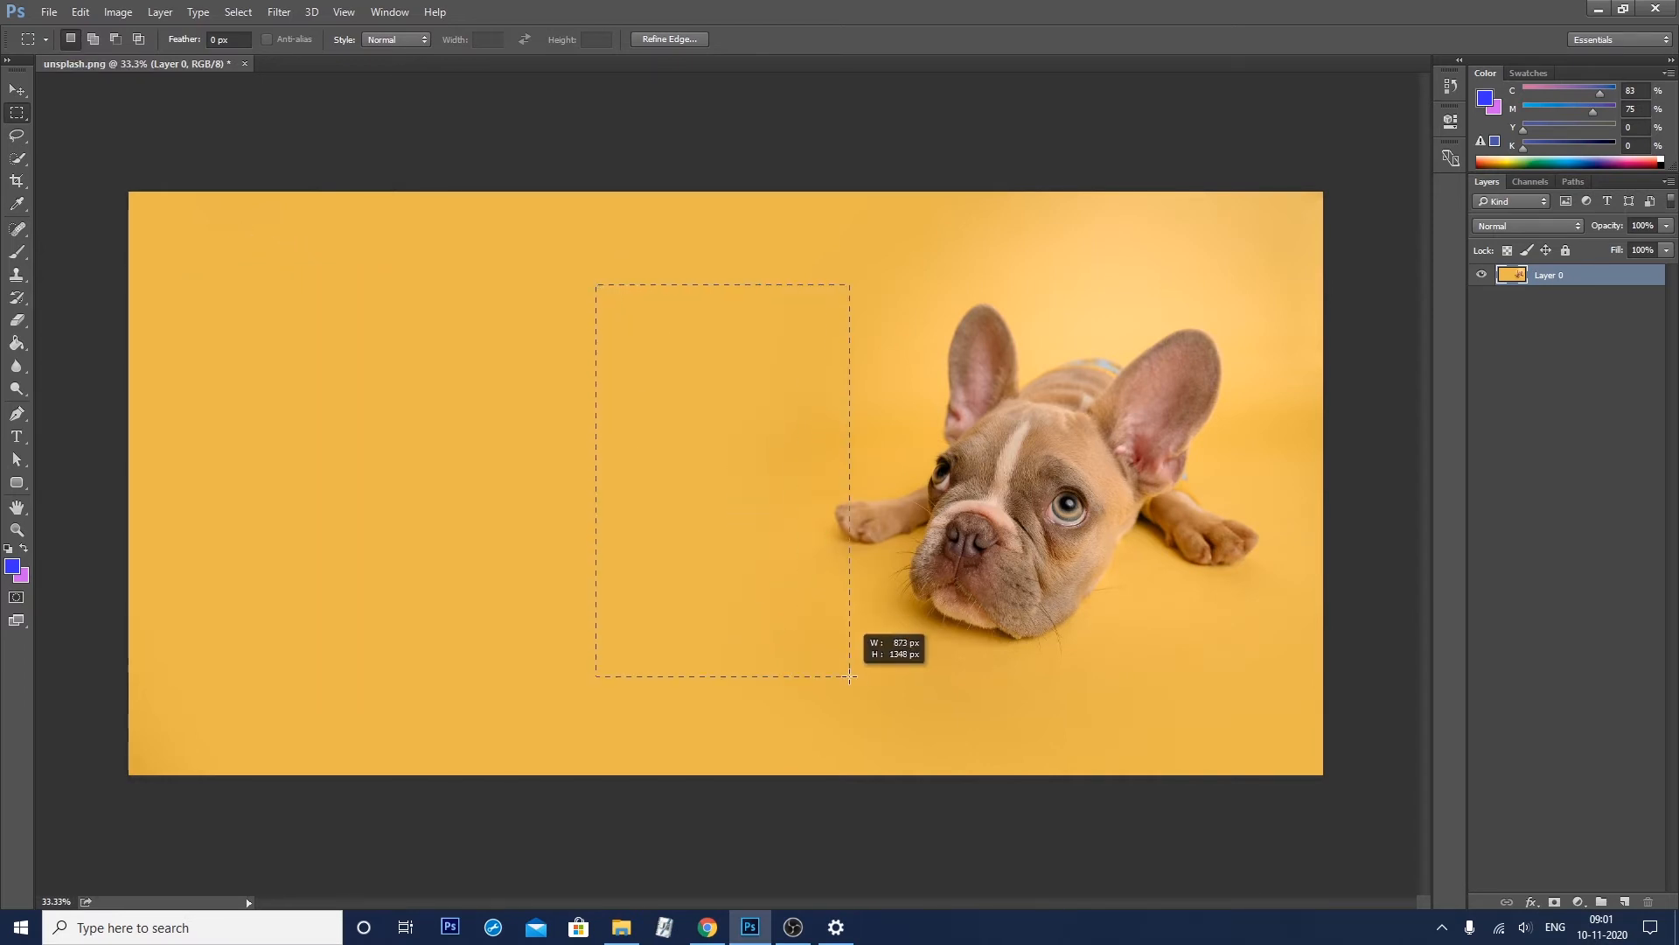
left_click_drag(334, 283, 573, 700)
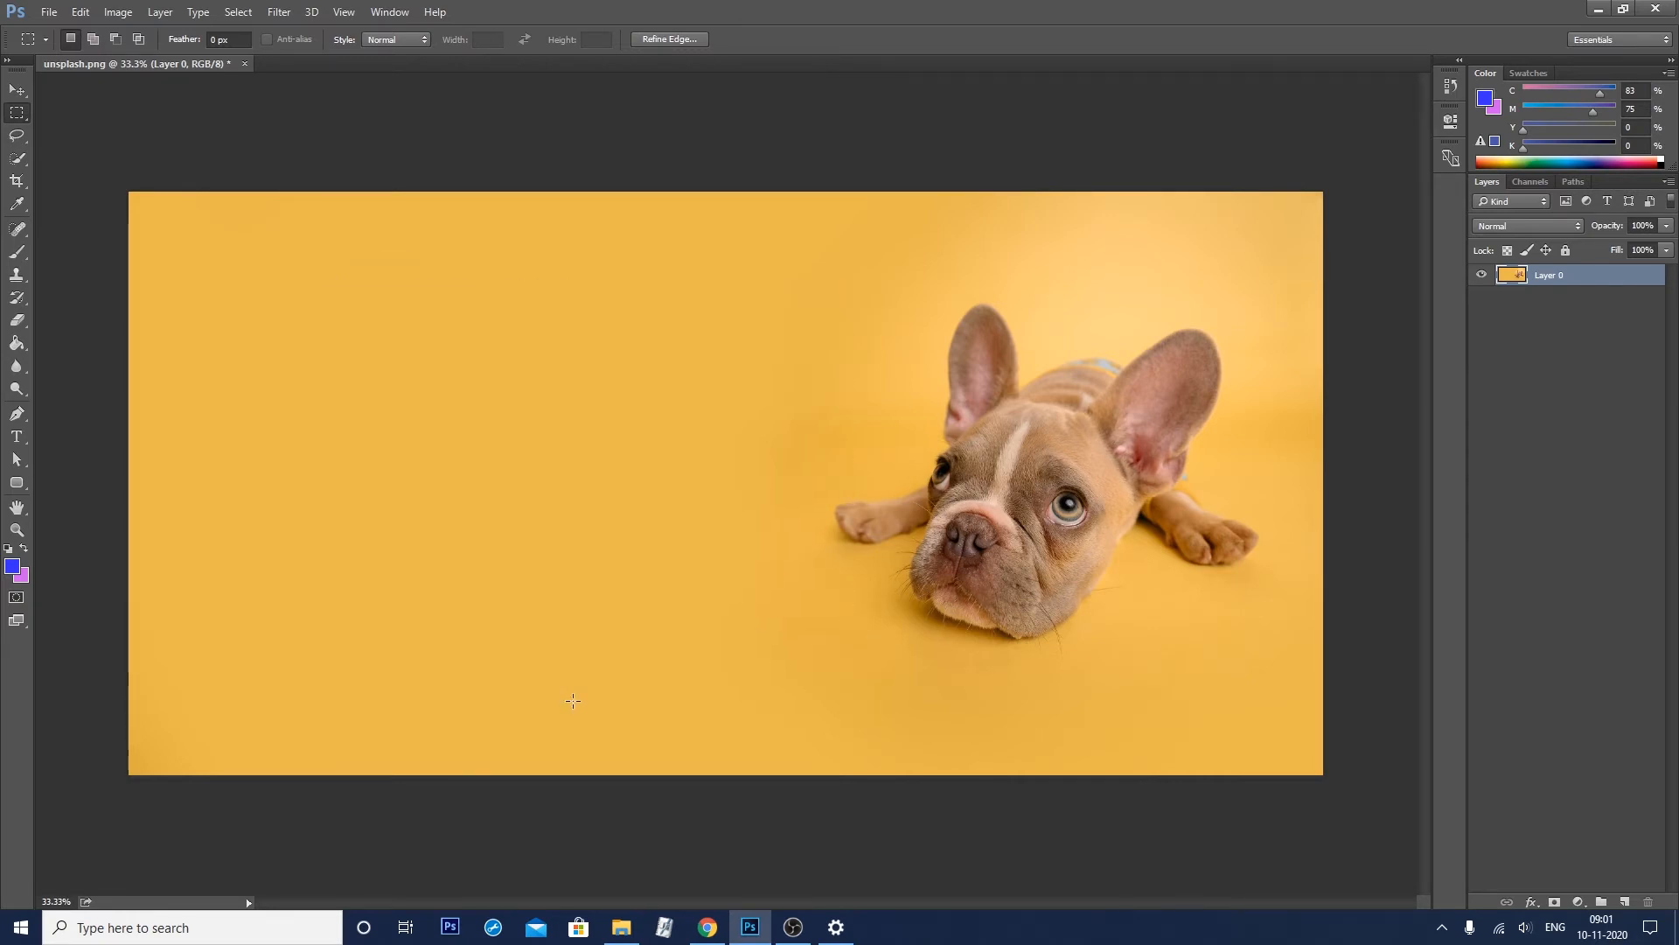
left_click_drag(595, 281, 757, 678)
left_click_drag(186, 259, 563, 691)
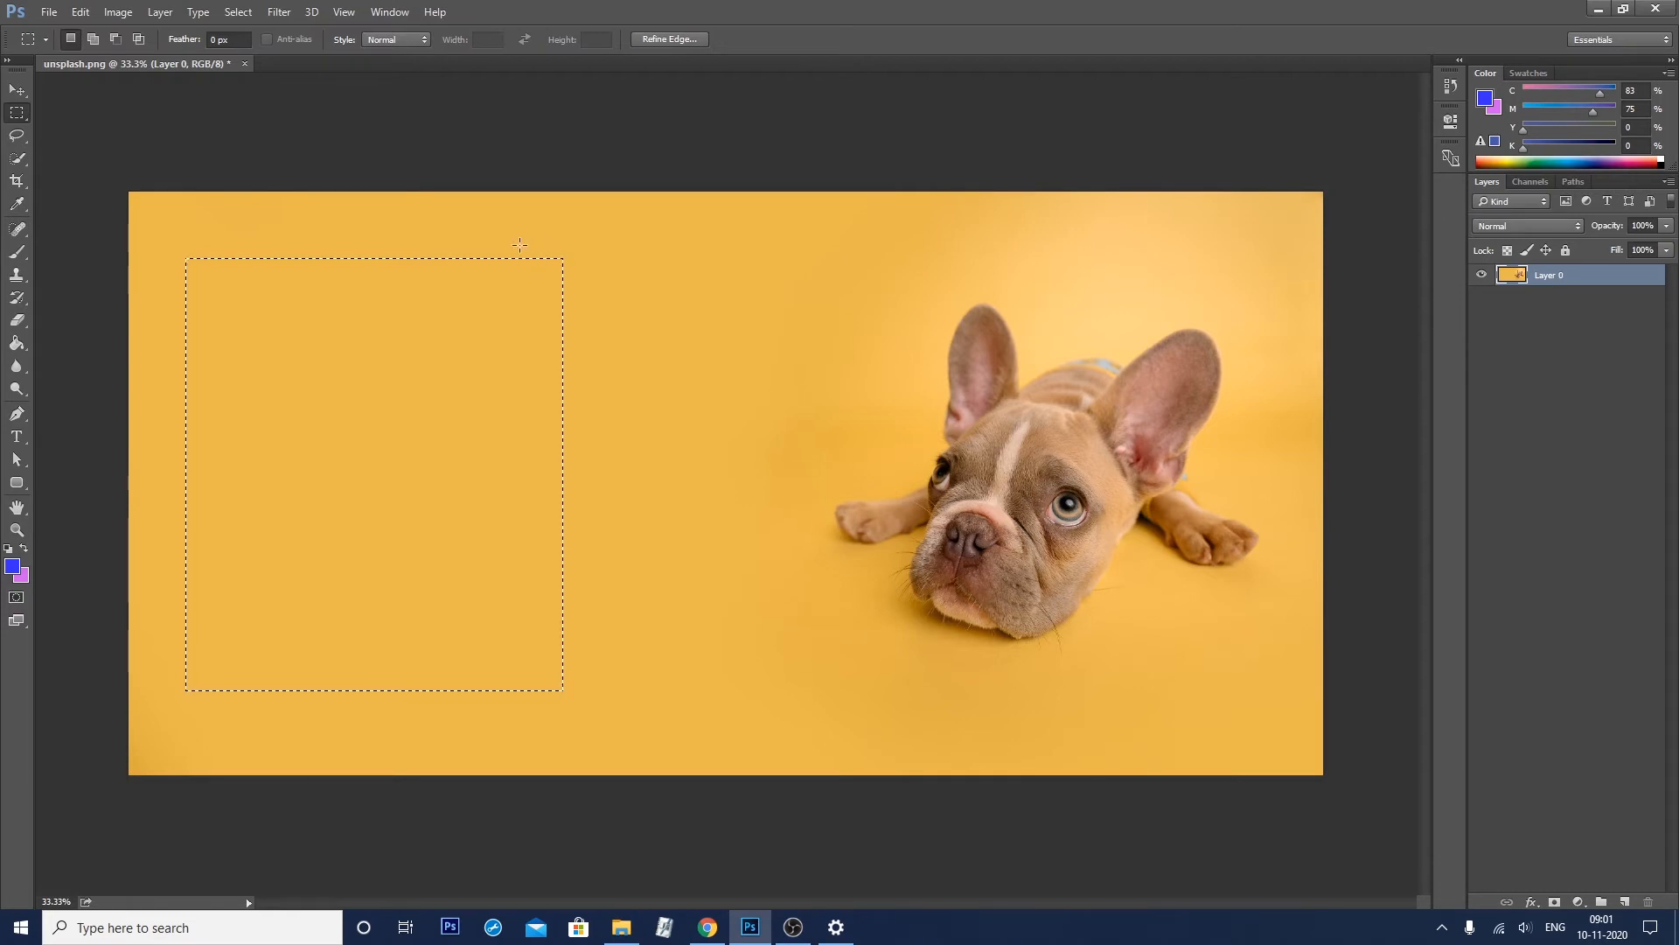
Add four rectangles to the selection: two overlapping its right corners, one over the dog's head, and one bridging the separate areas
left_click(93, 40)
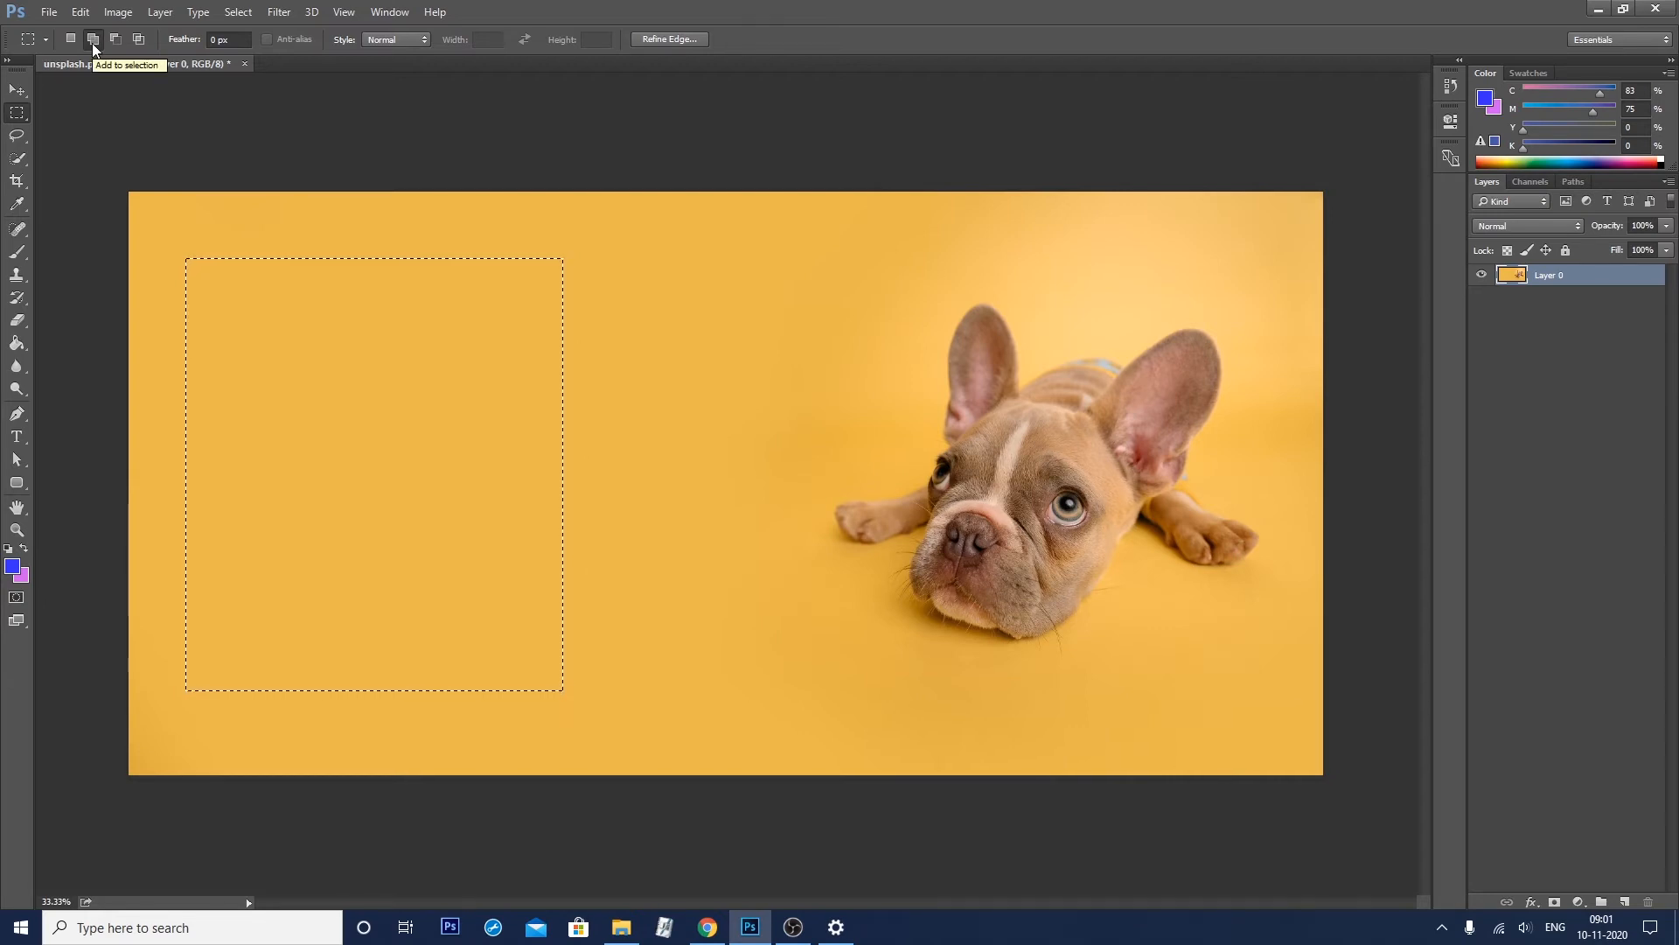
left_click_drag(500, 238, 660, 432)
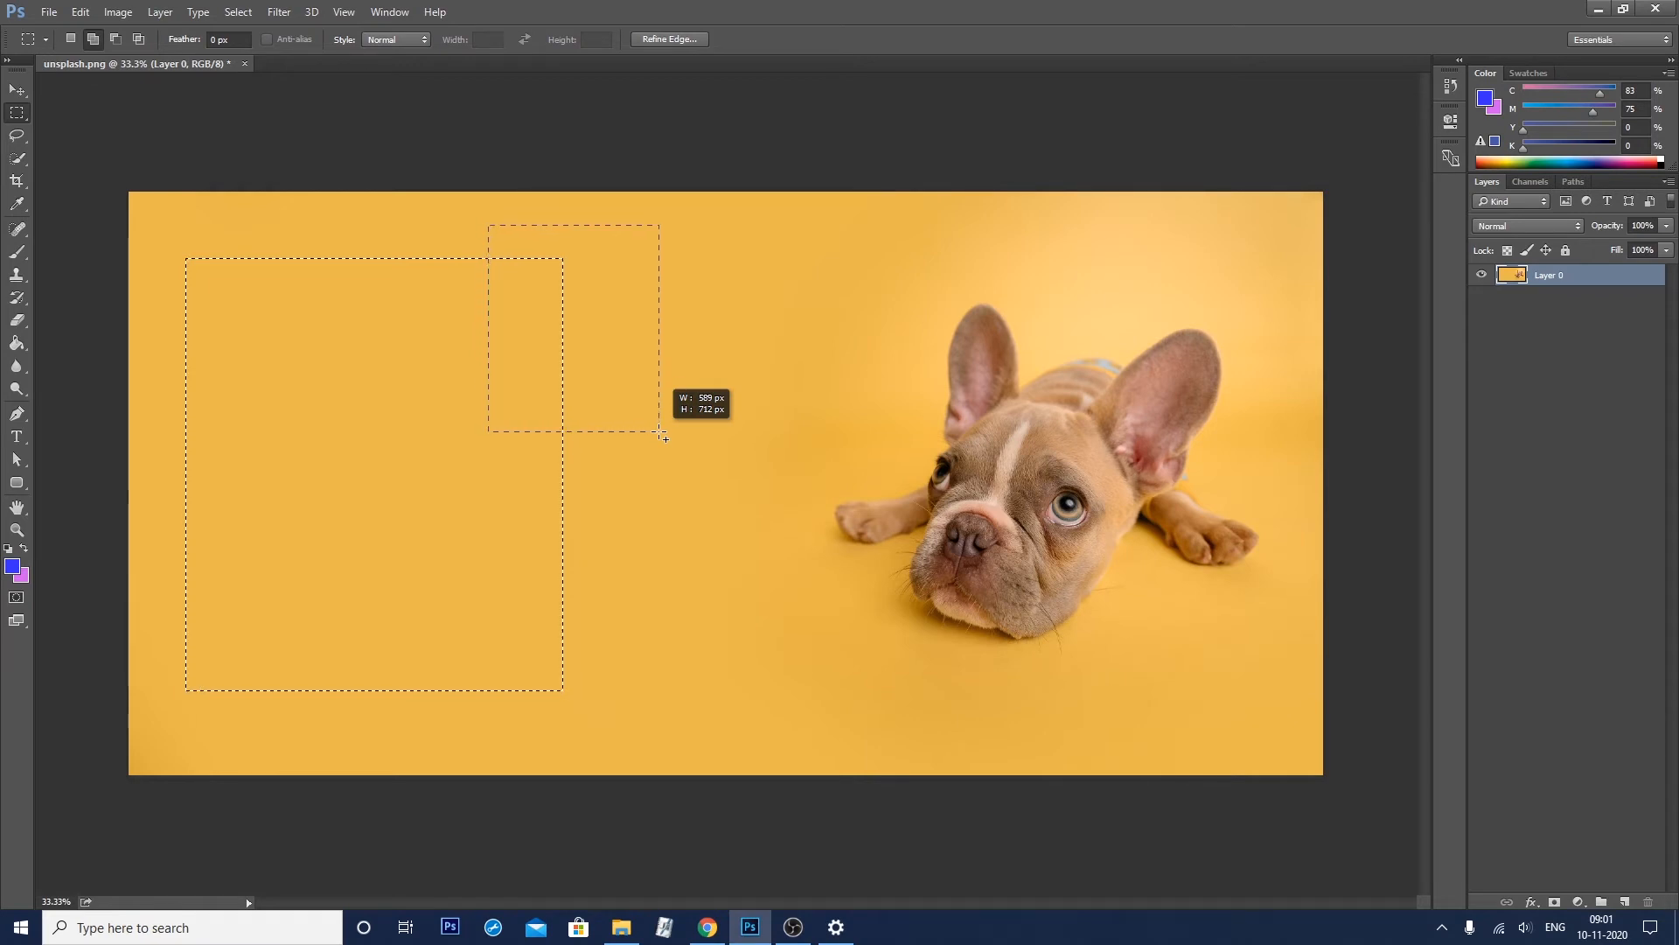
left_click_drag(660, 433, 661, 432)
left_click_drag(516, 528, 750, 691)
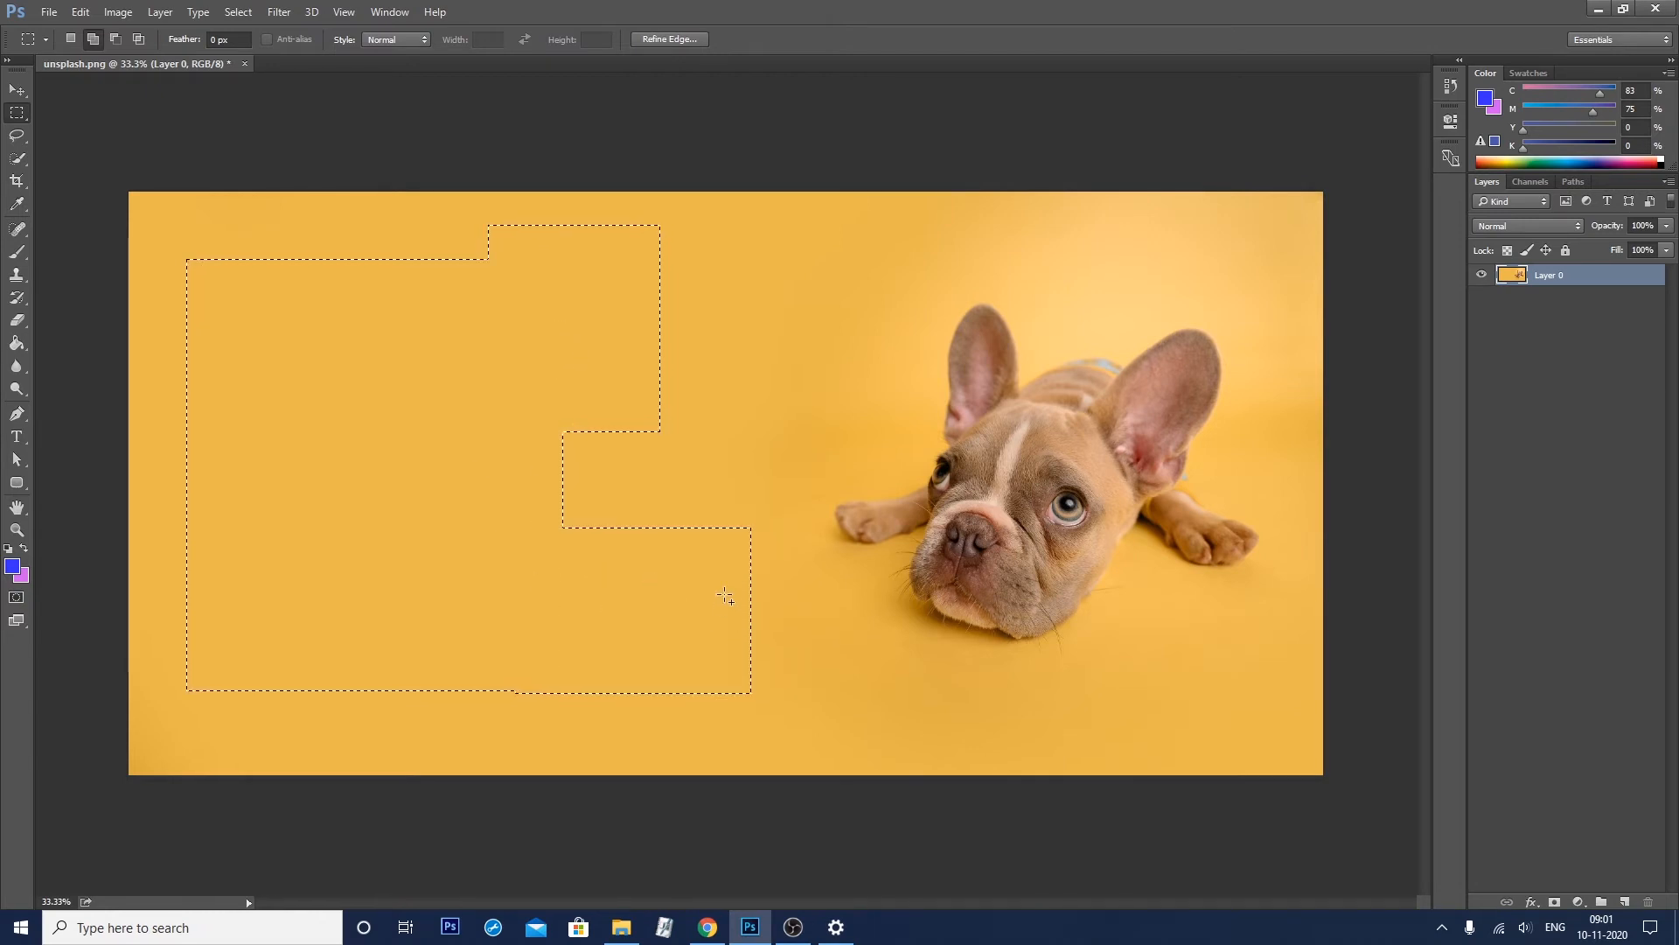
left_click_drag(781, 247, 1039, 509)
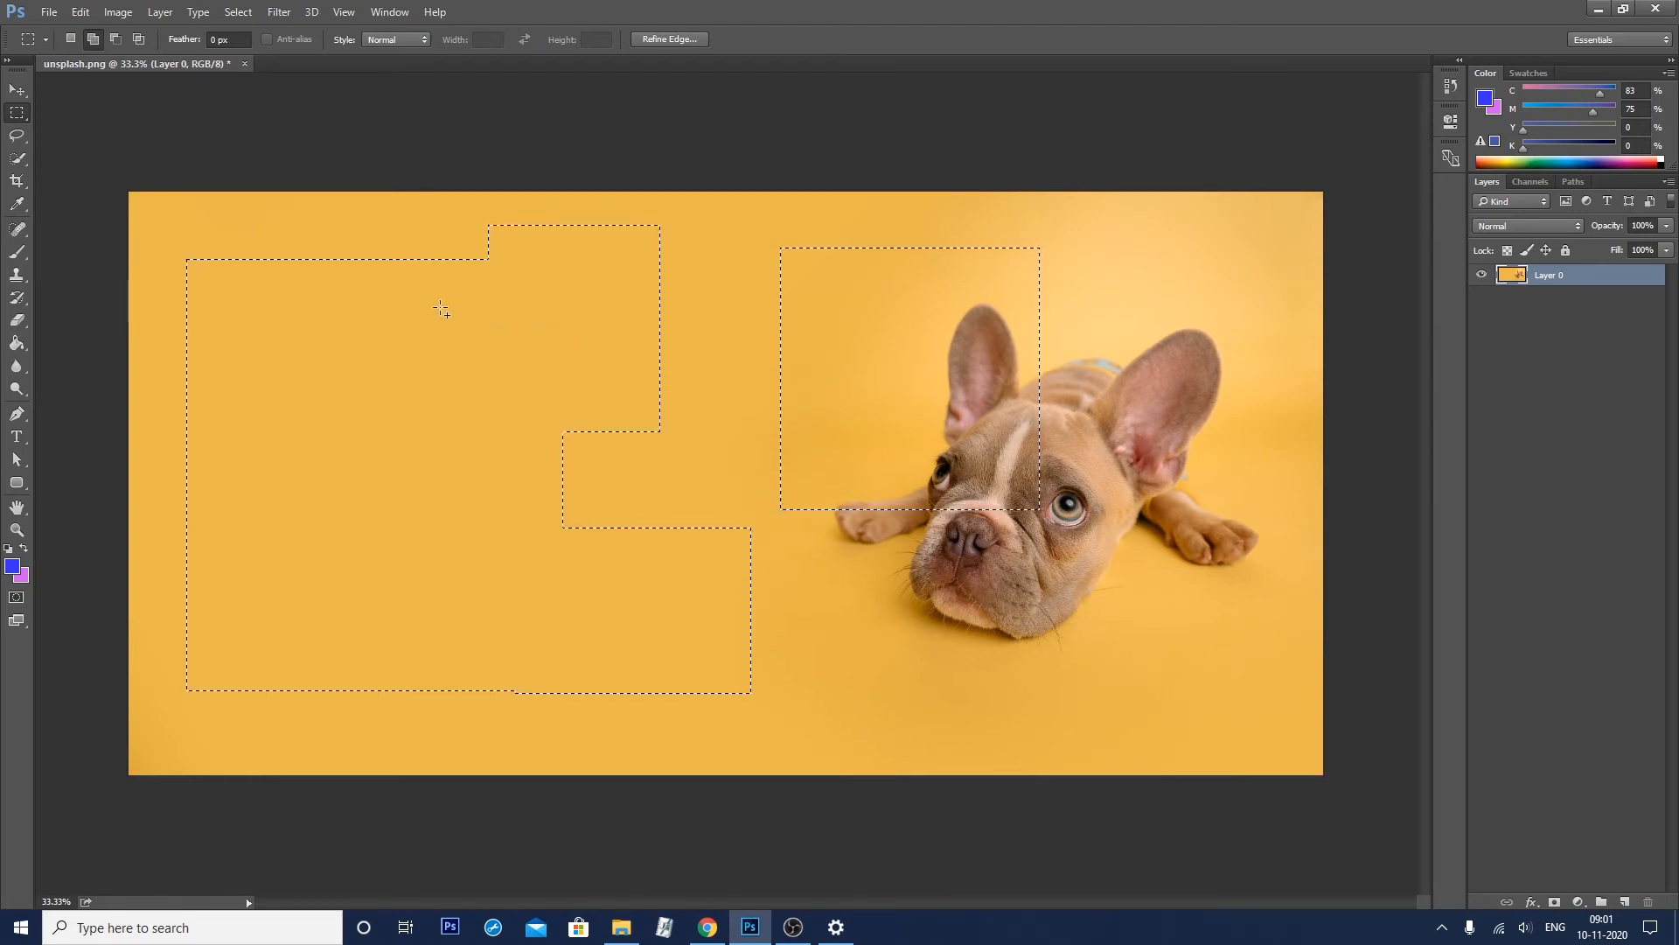
left_click_drag(448, 310, 940, 470)
Fill the combined selection with the purple background colour and undo the fill
key("ctrl+BackSpace")
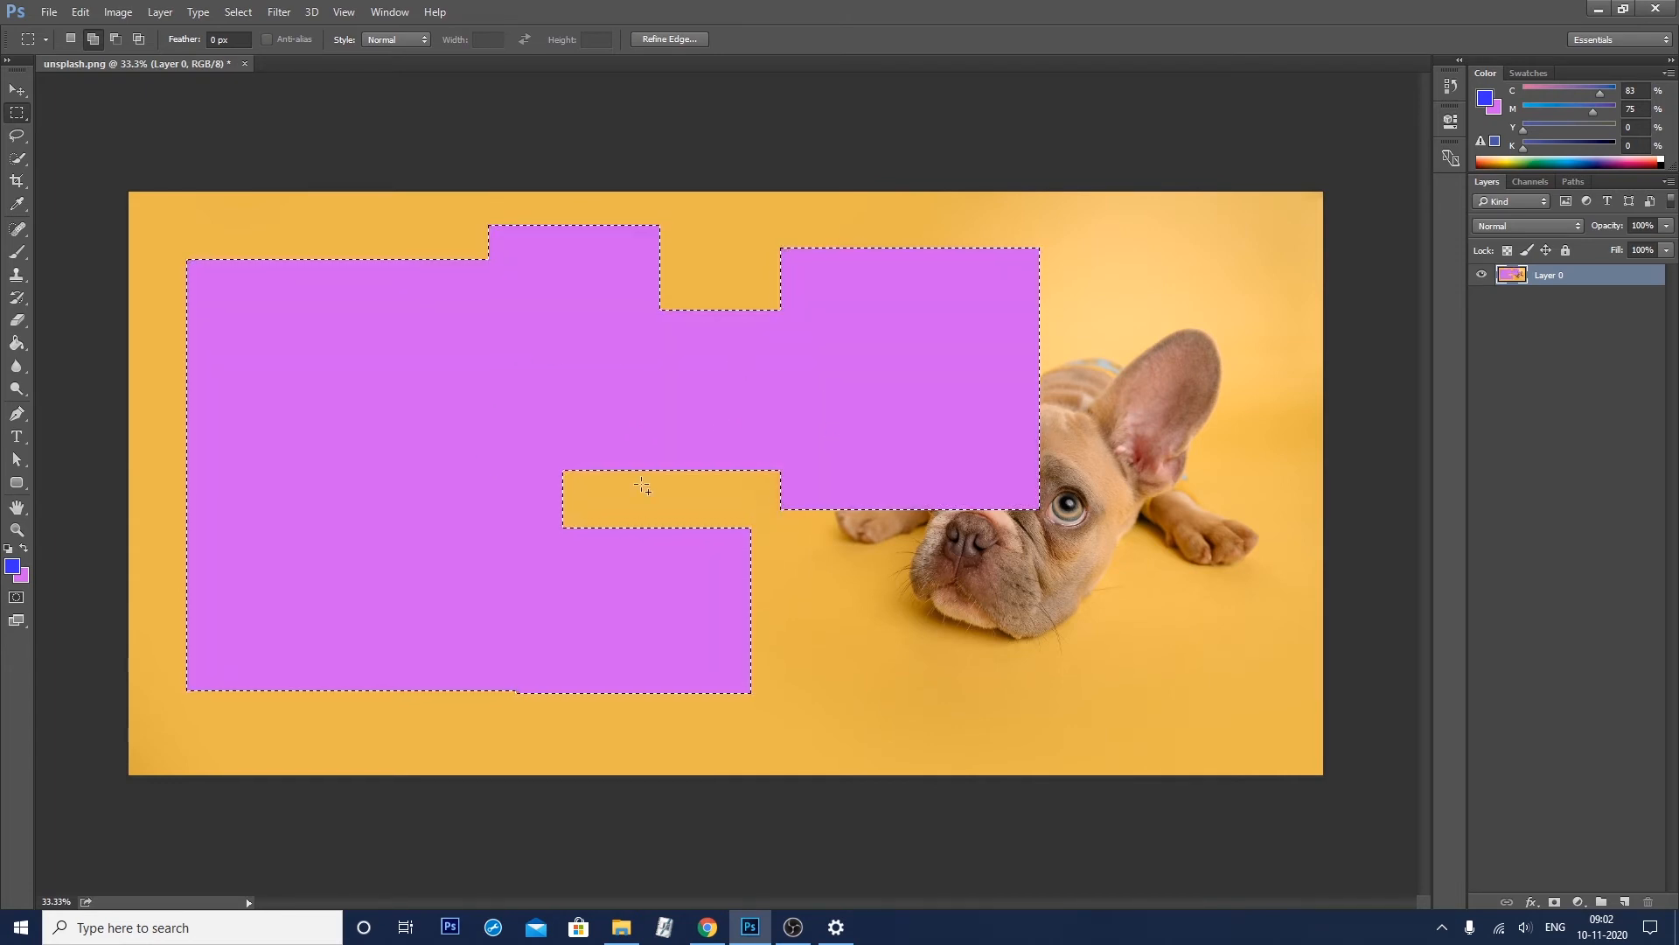
key("ctrl+z")
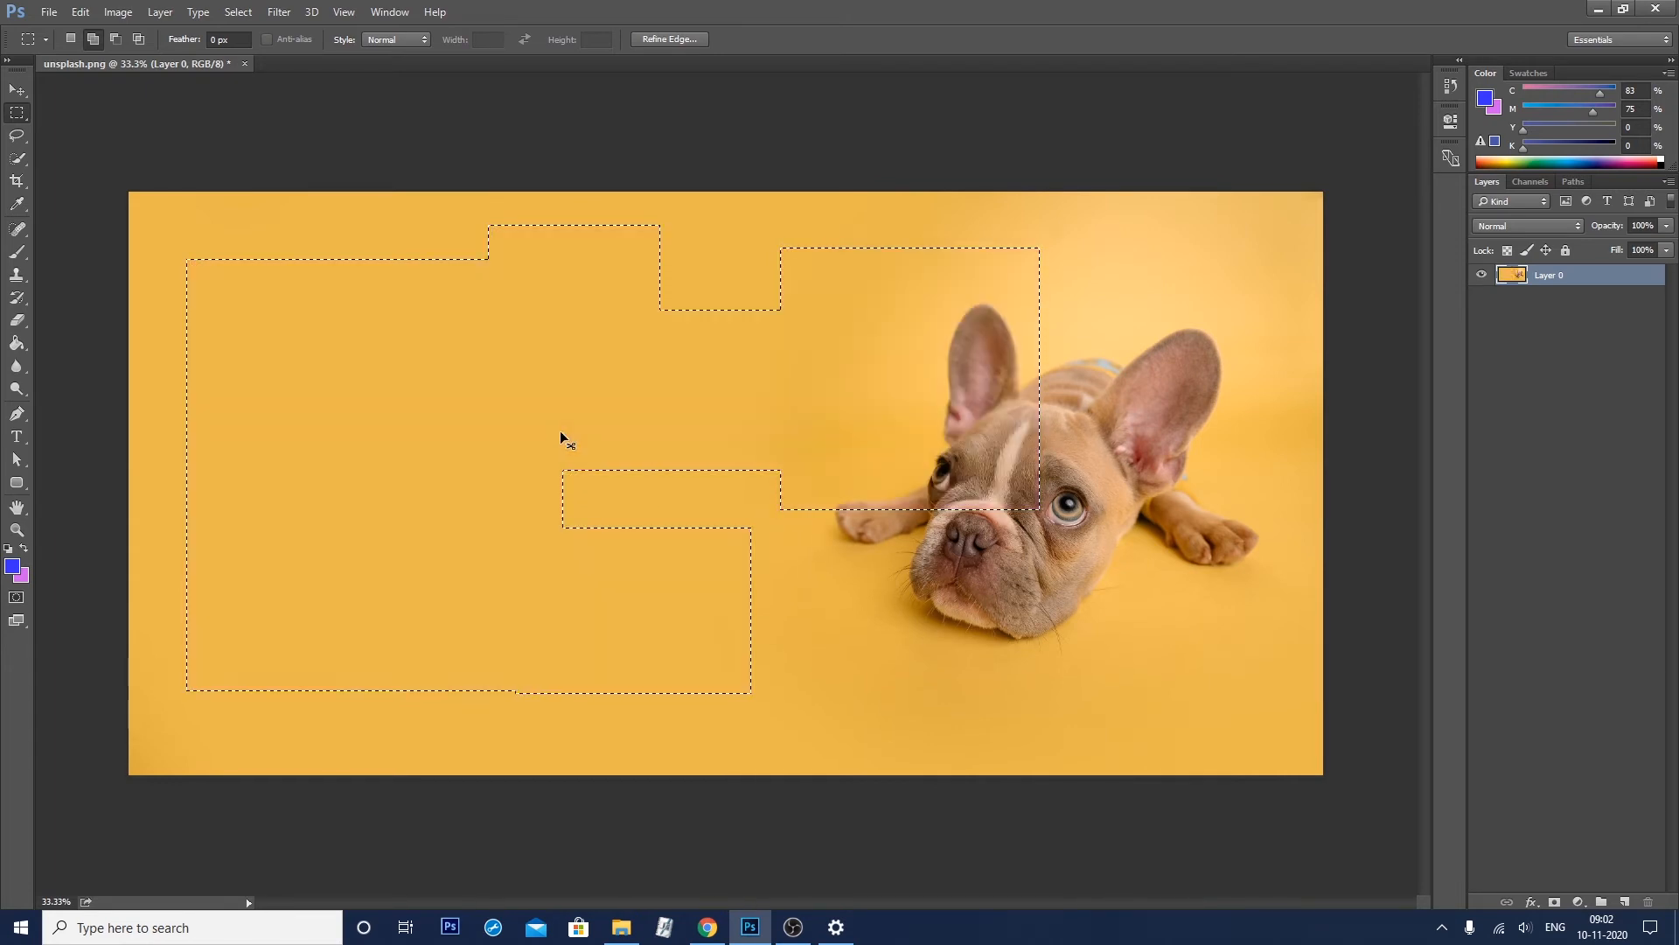
Try subtracting a wide rectangle across the image's upper half, about 3317 × 801 px, from the combined selection and undo it
left_click(114, 39)
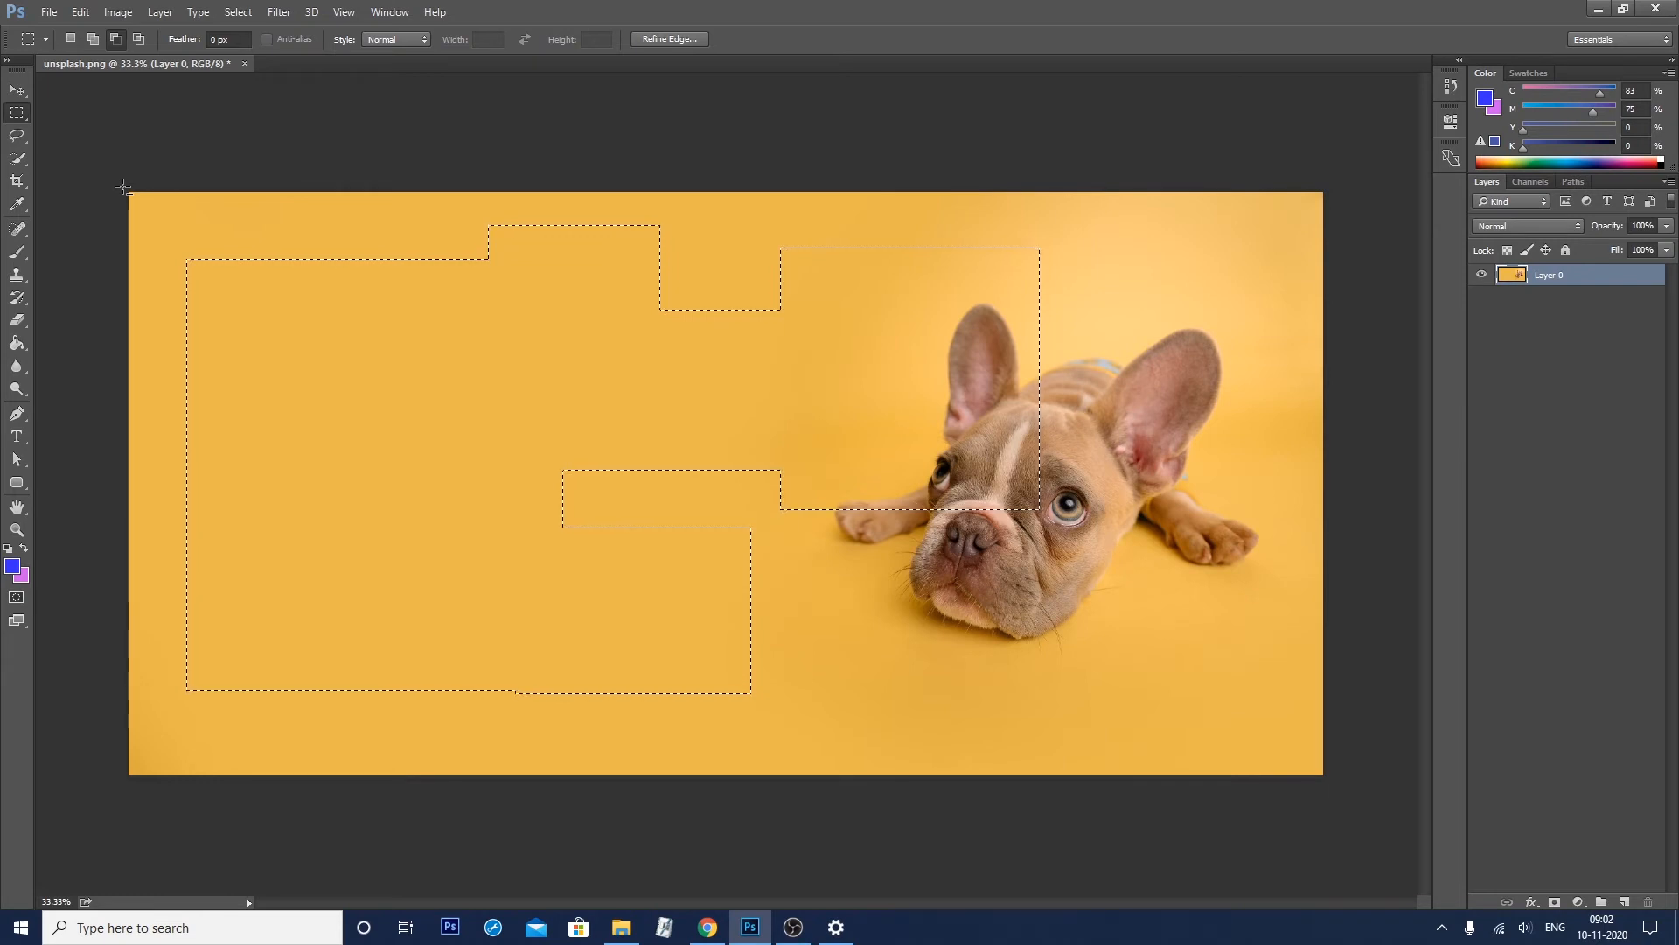
left_click_drag(124, 186, 1177, 452)
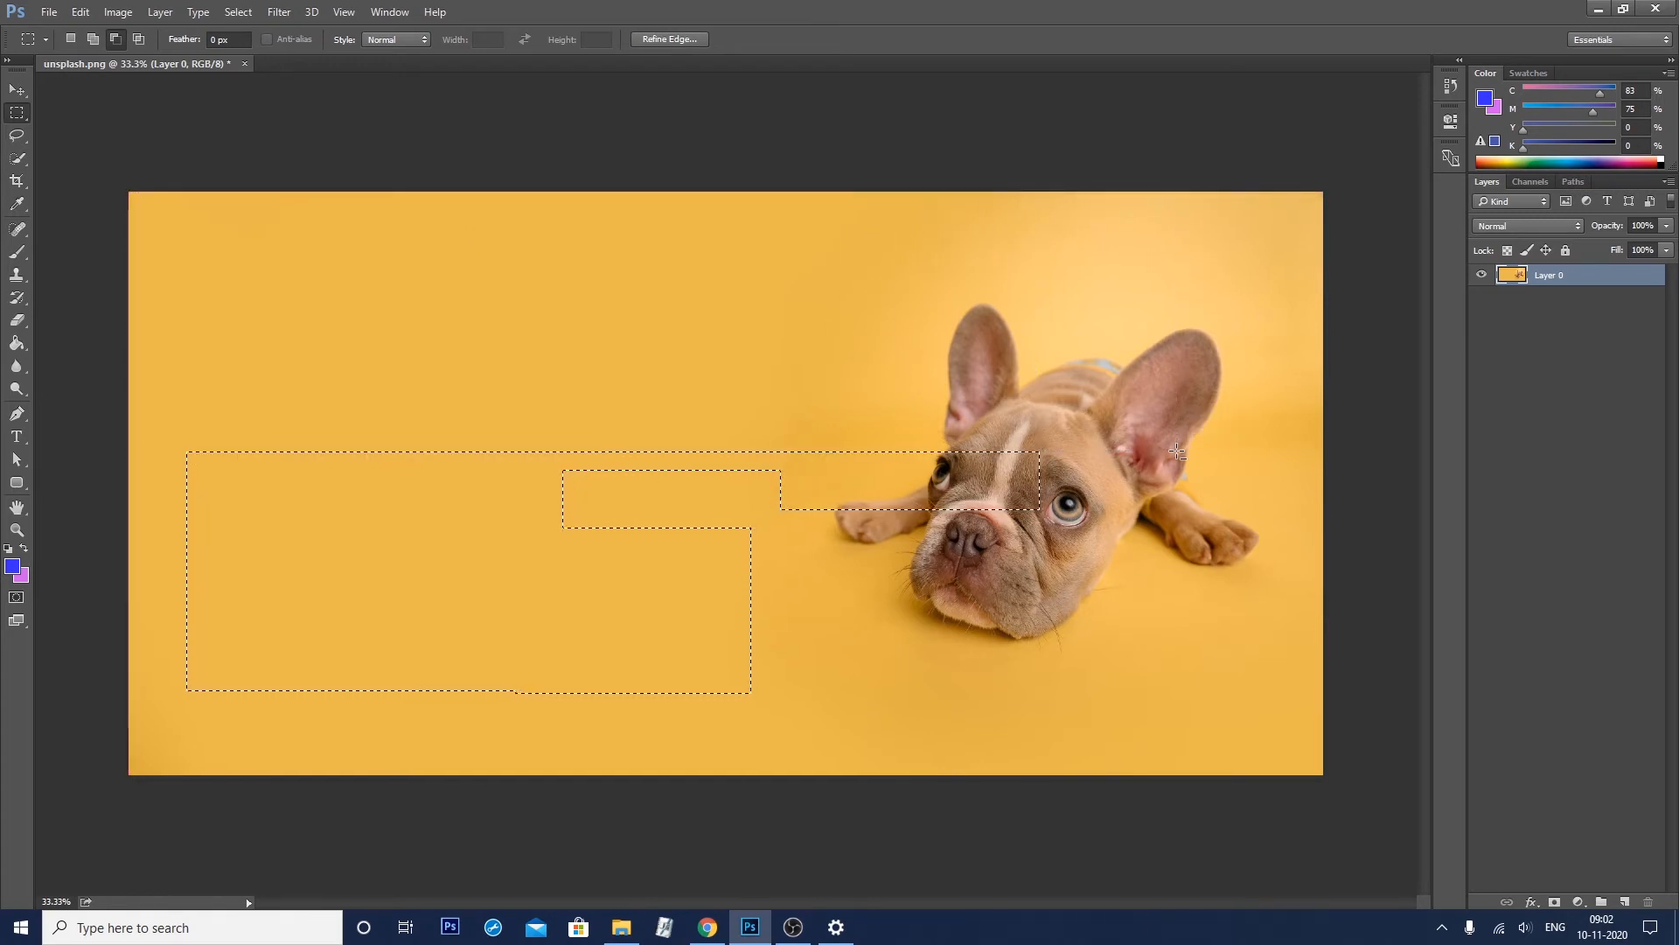
left_click_drag(129, 192, 1097, 425)
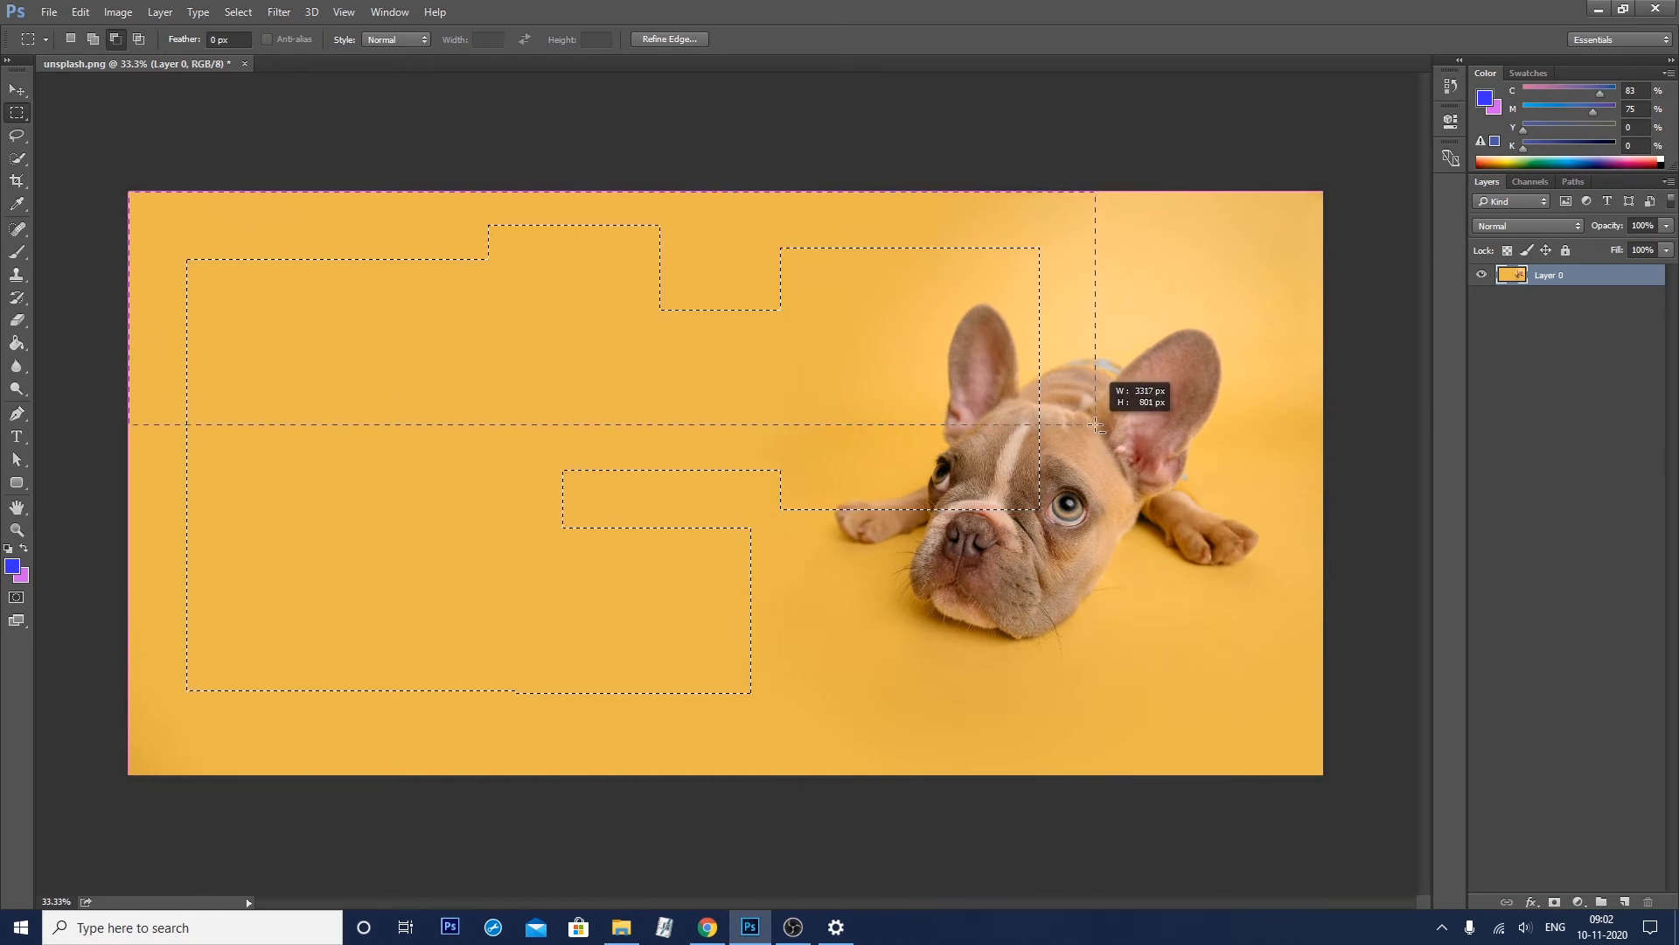
left_click_drag(1097, 425, 1097, 425)
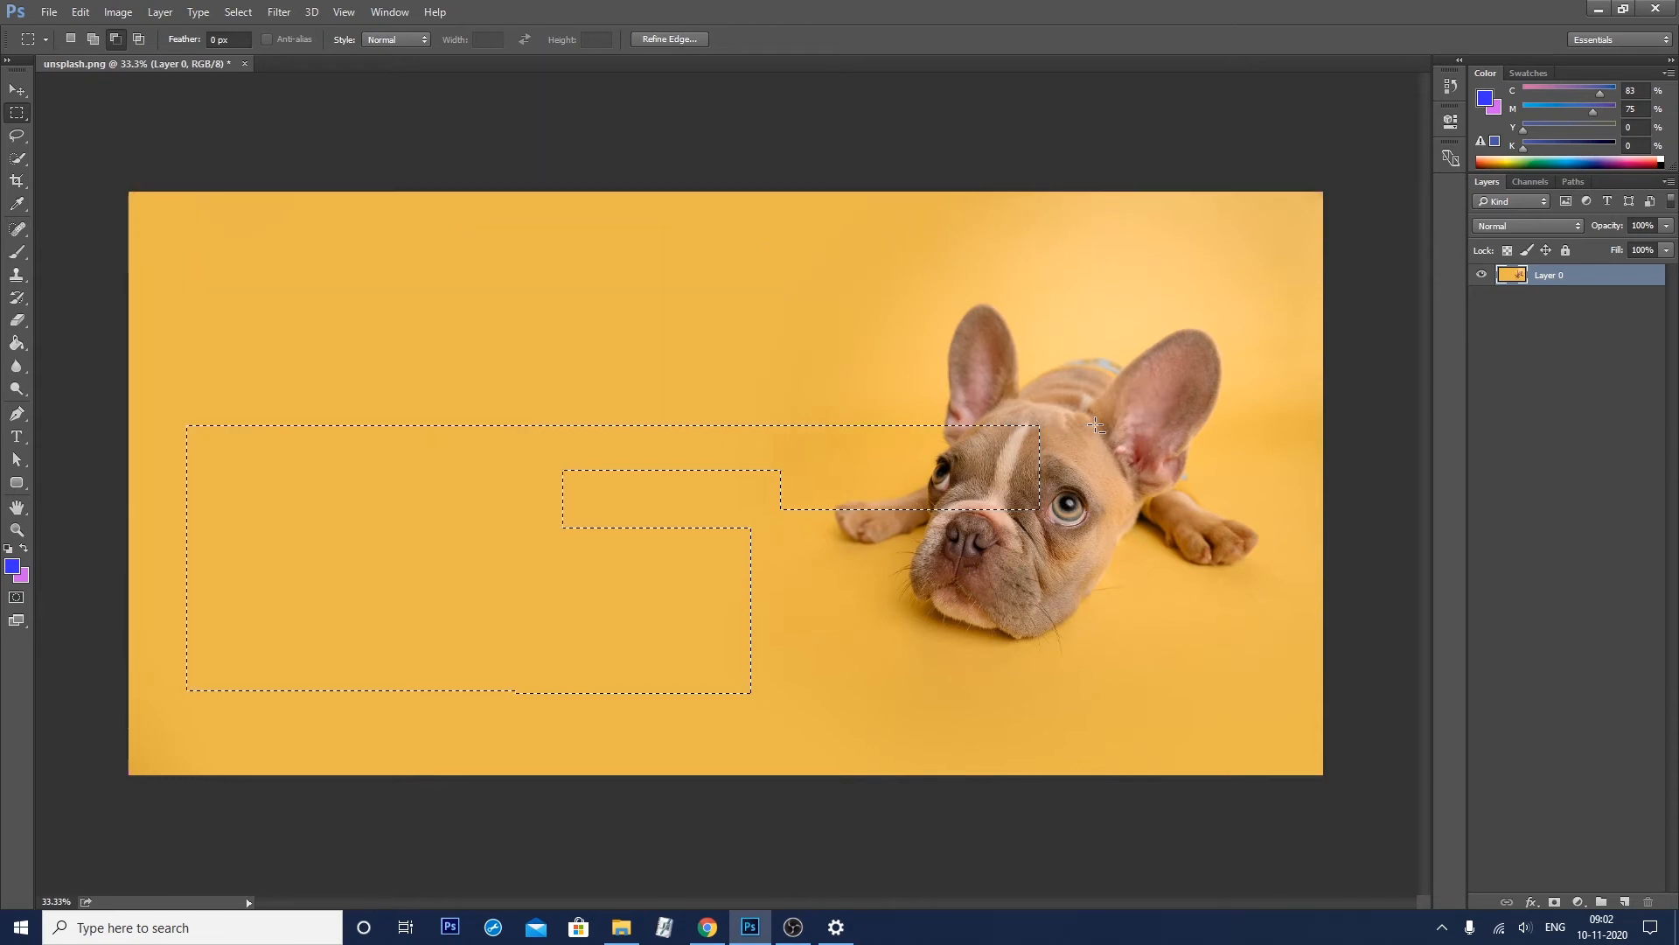
key("ctrl+z")
Intersect the combined selection with a rectangle about 3407 × 1041 px starting from the image's upper-left corner
left_click(138, 40)
left_click_drag(128, 191, 1122, 494)
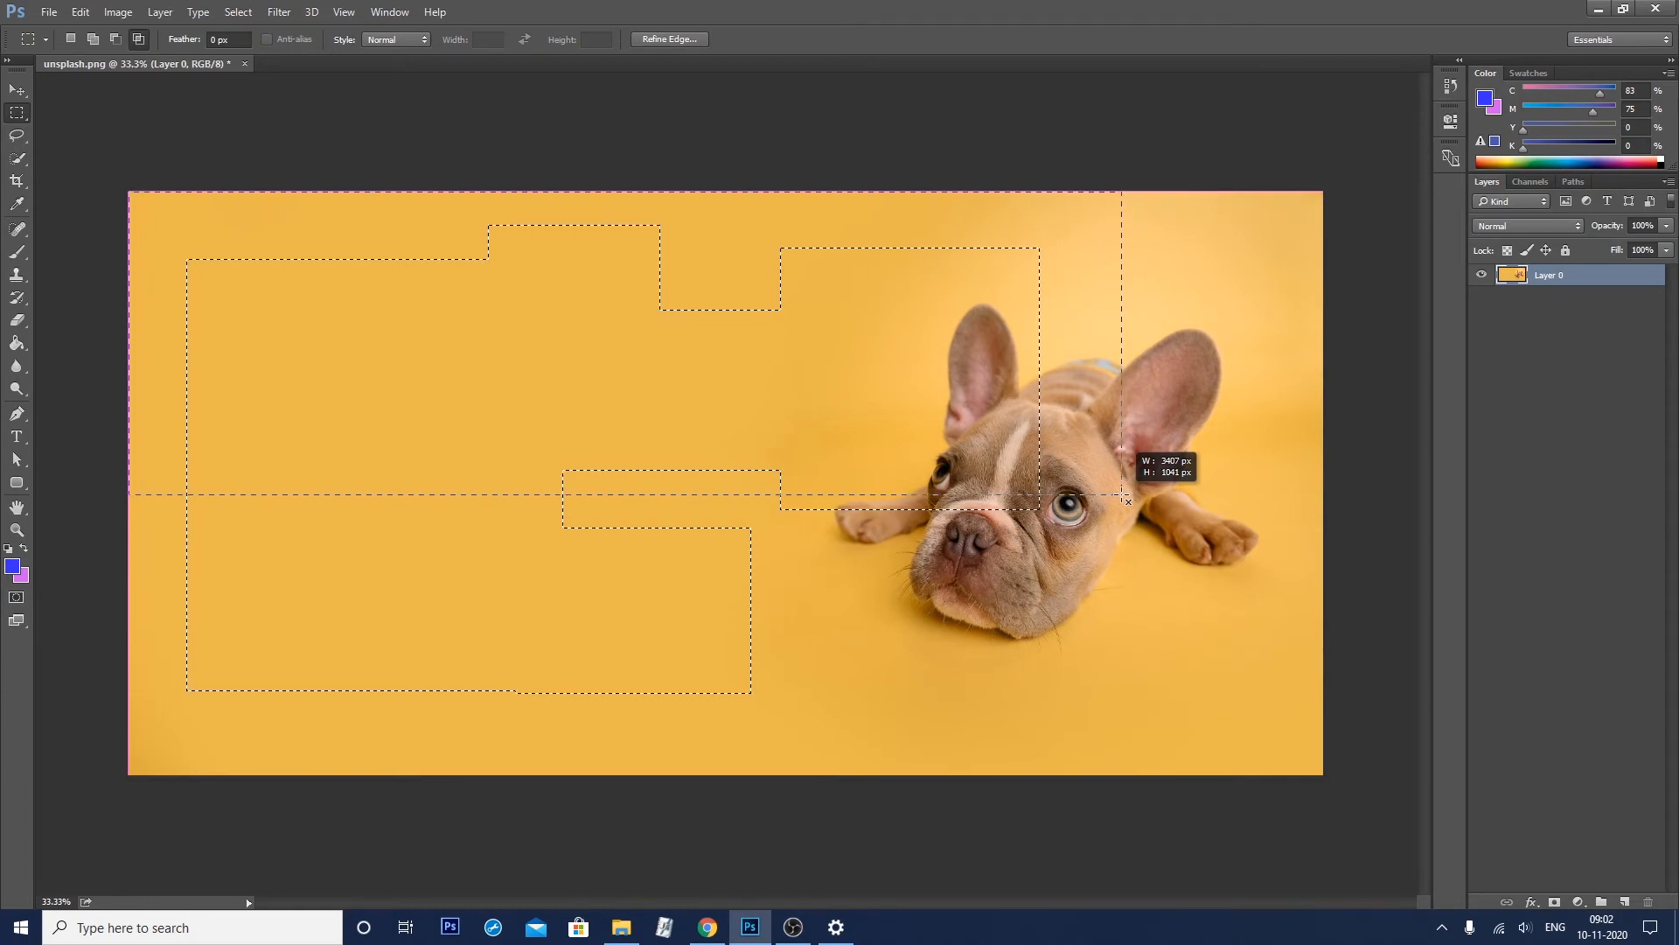
left_click_drag(1128, 500, 1129, 501)
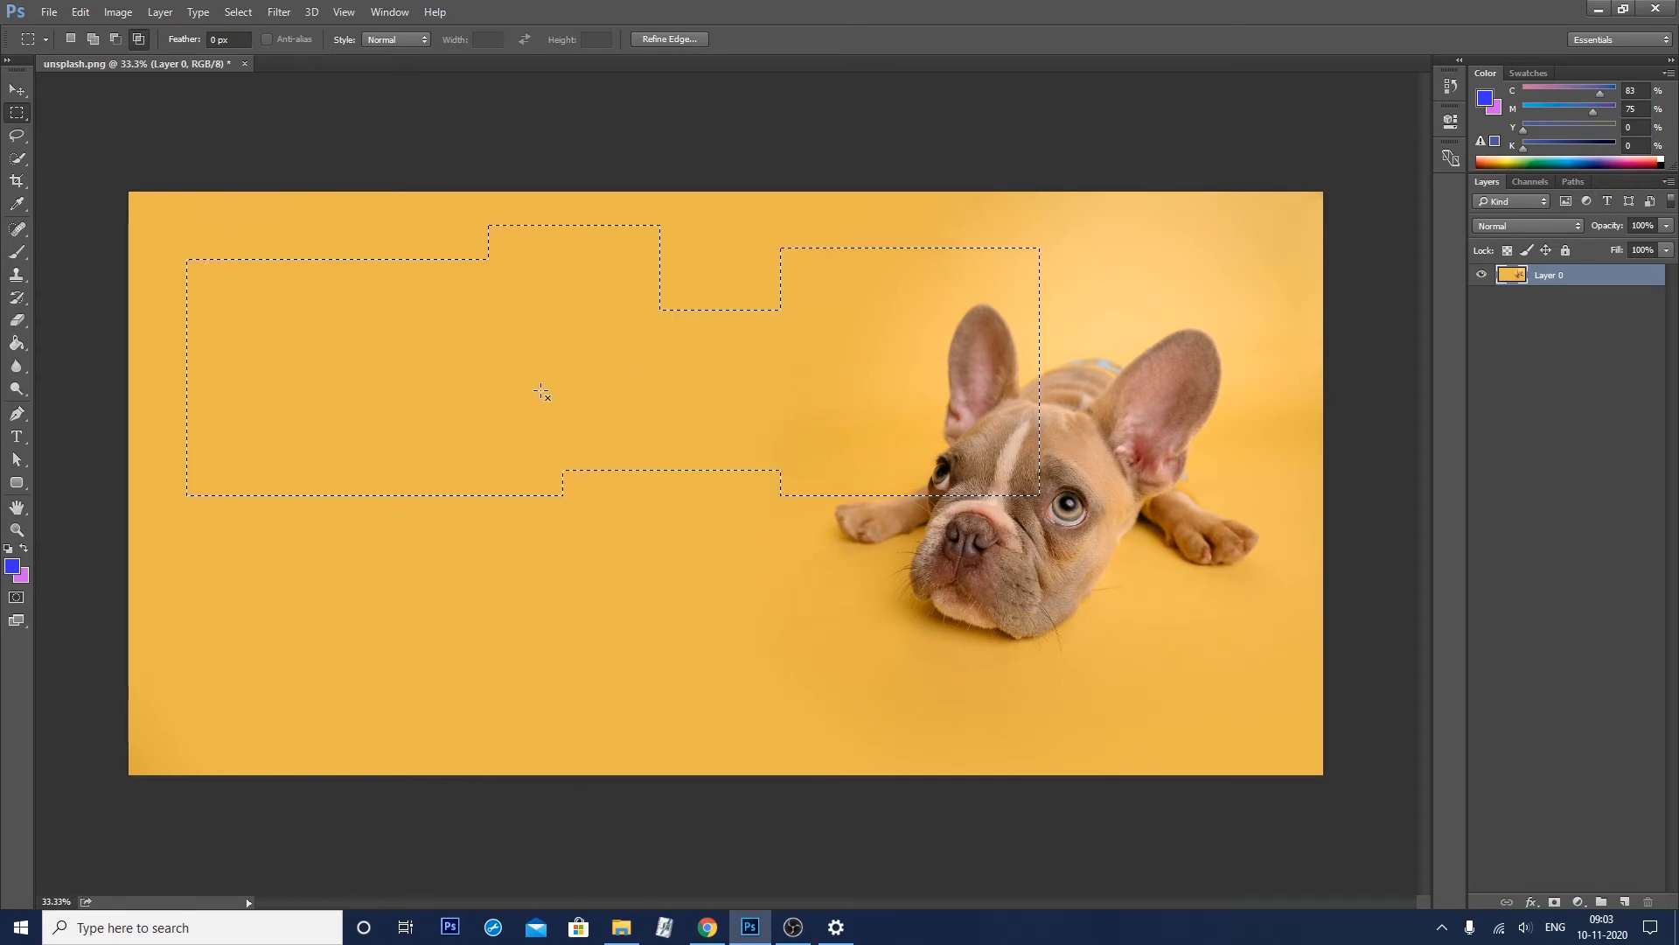
Fill the intersected selection with the purple background colour and undo the fill
key("ctrl+BackSpace")
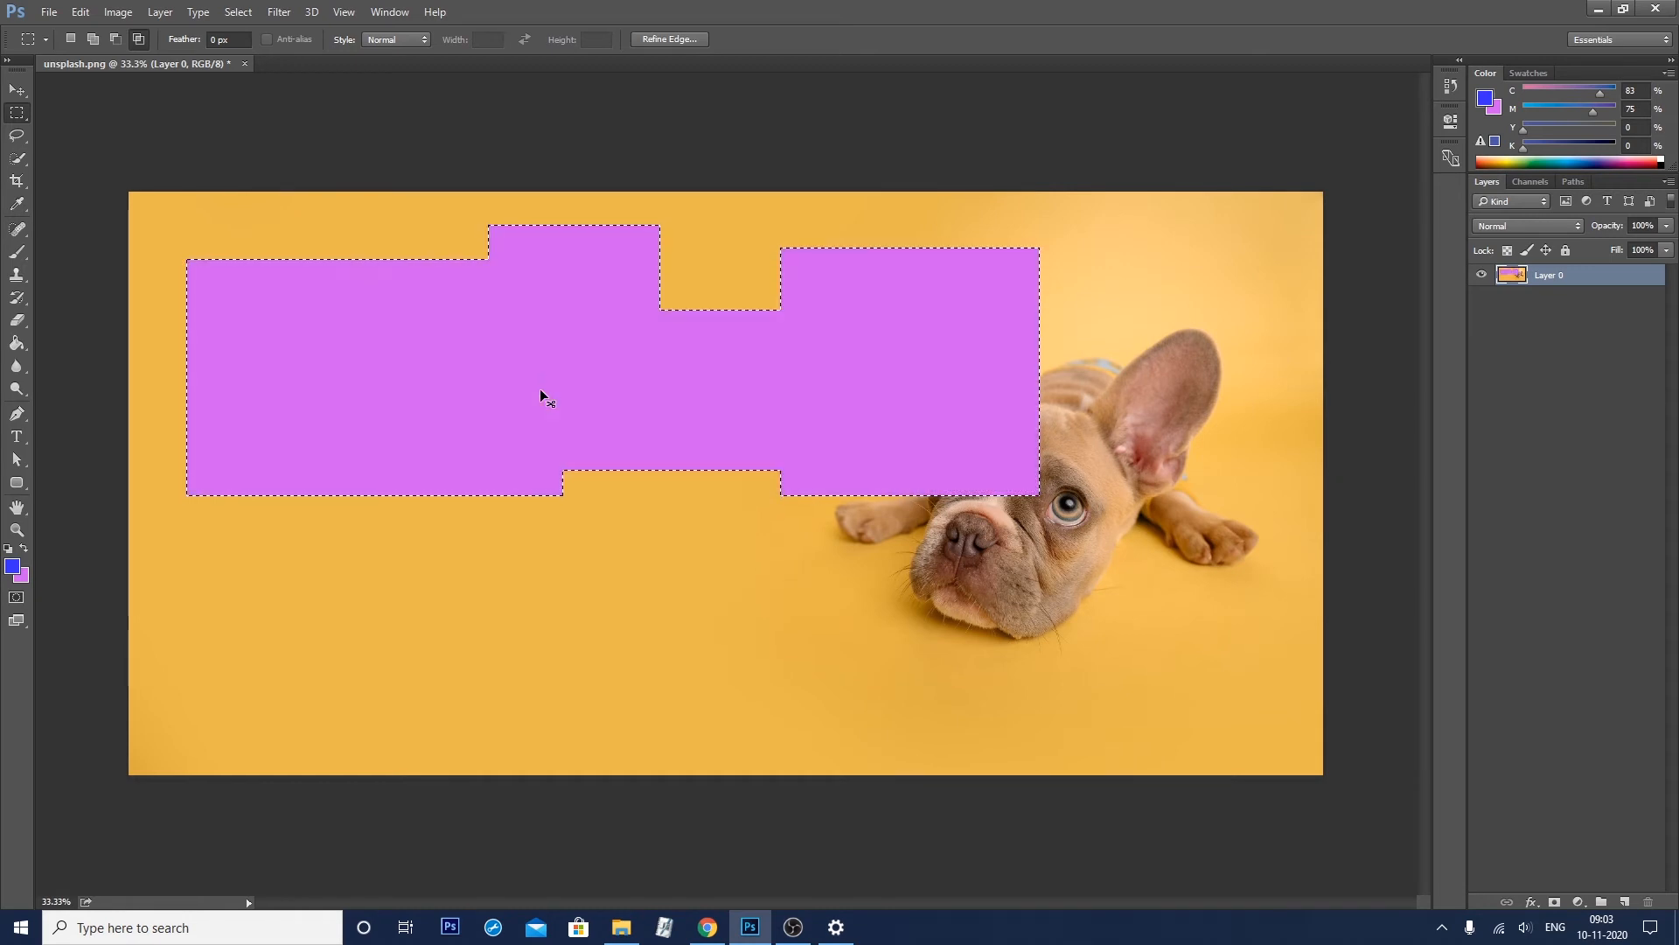
key("ctrl+z")
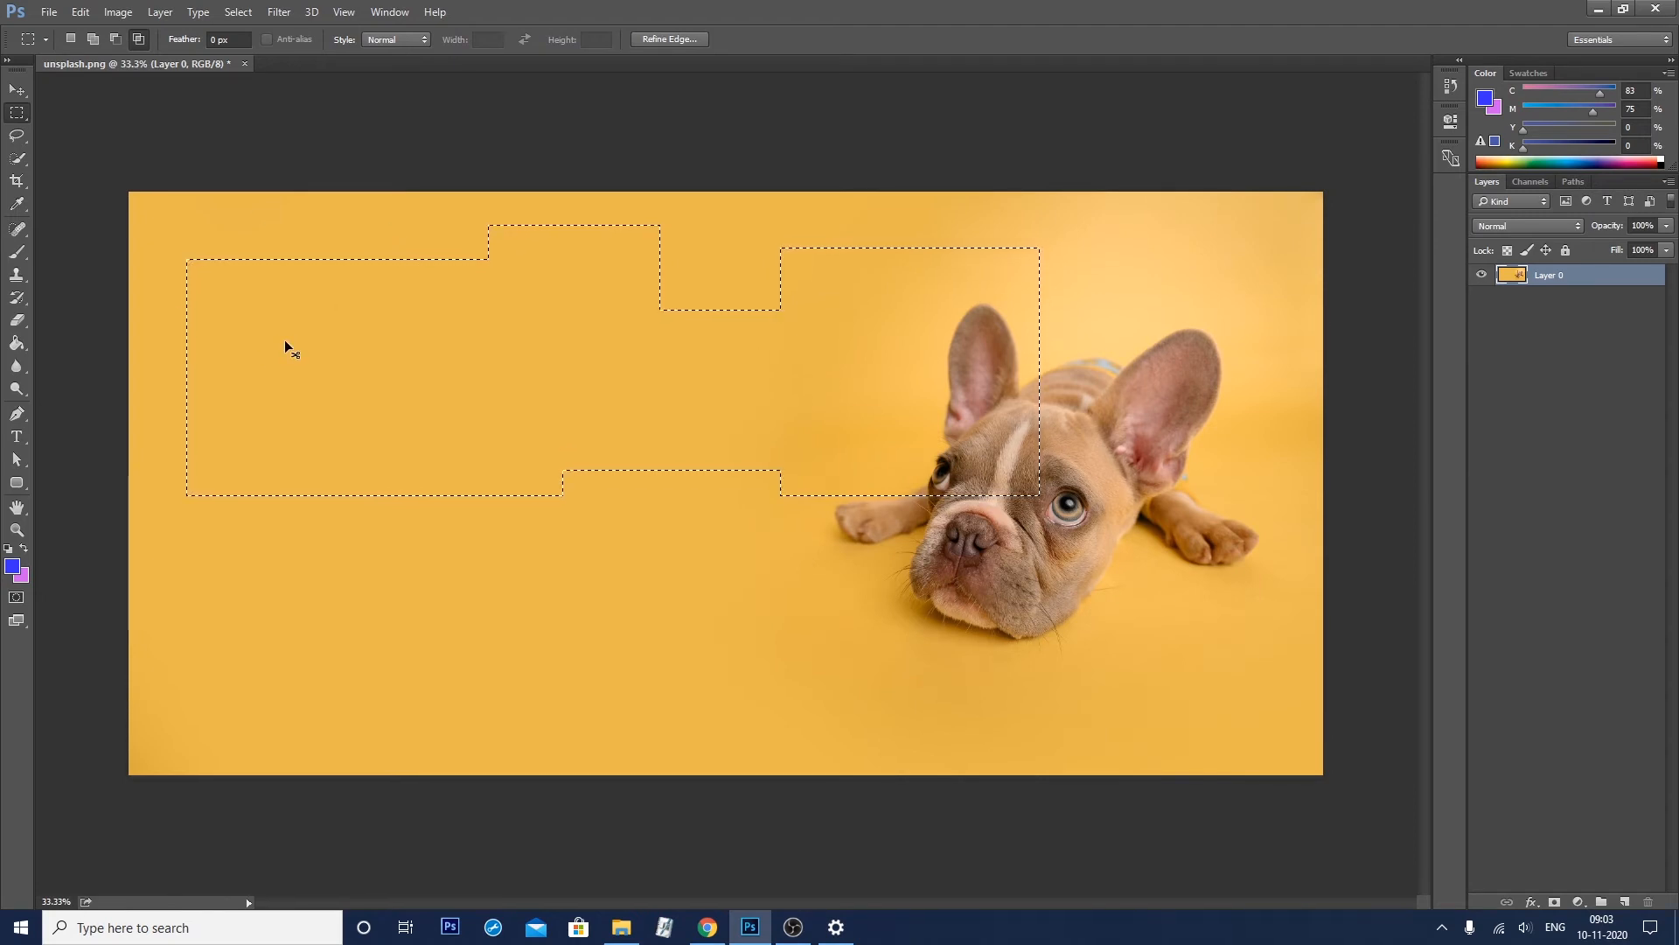
Clear the intersected selection and draw a tall rectangular selection on the empty yellow area
key("ctrl+d")
left_click_drag(194, 258, 497, 645)
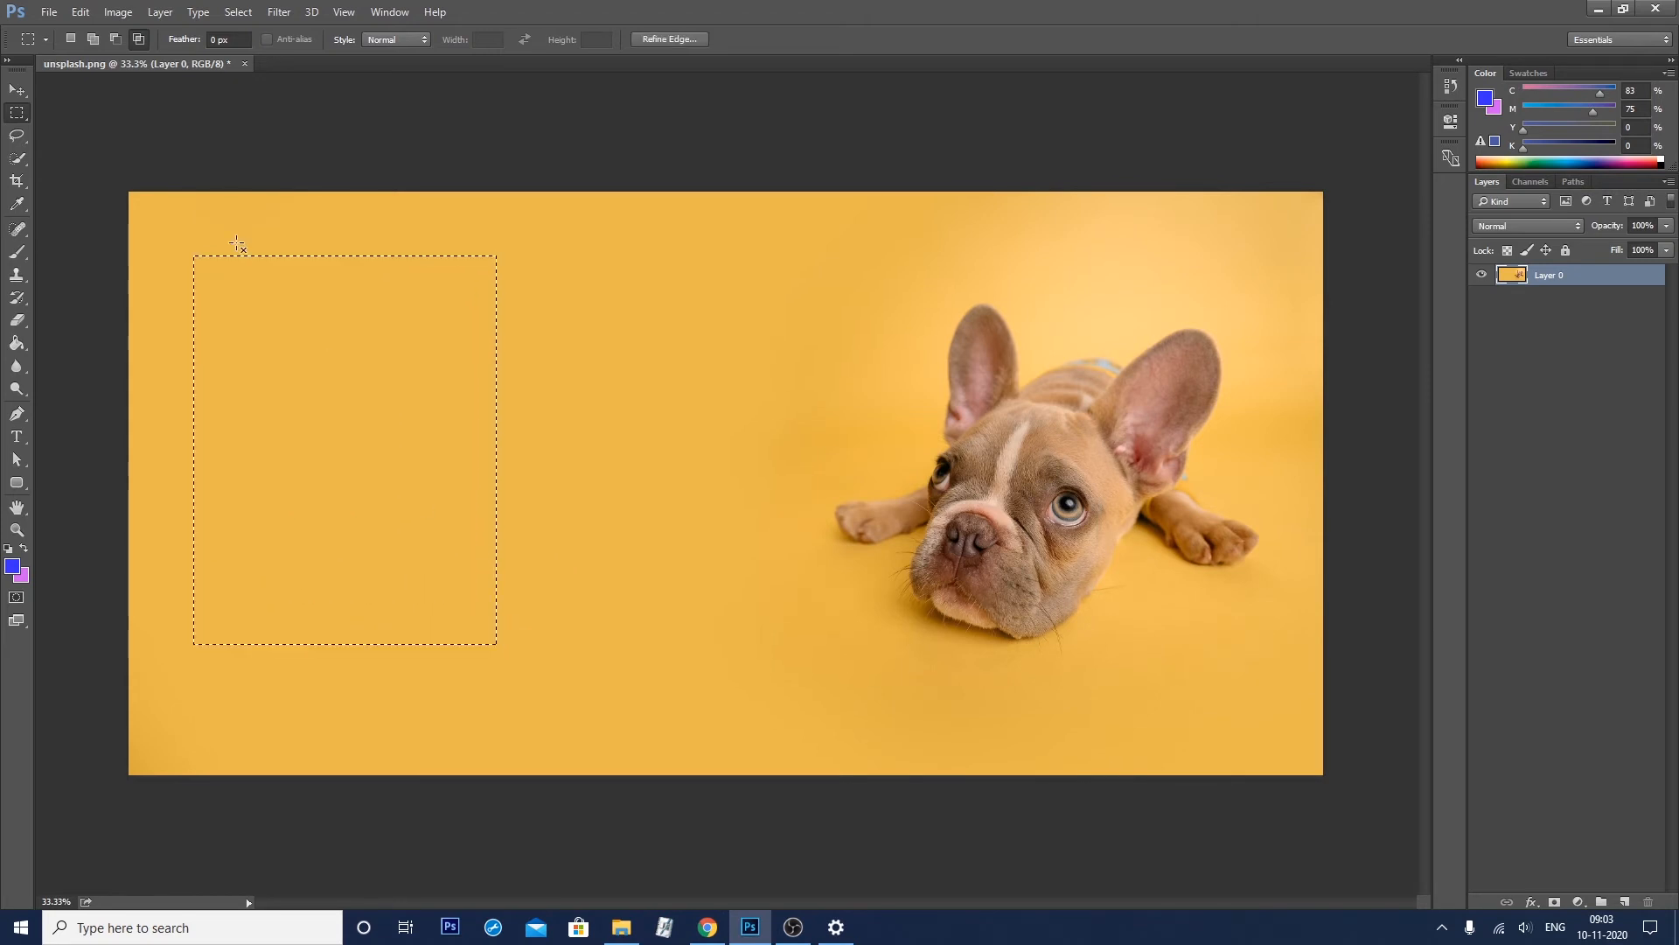
right_click(360, 341)
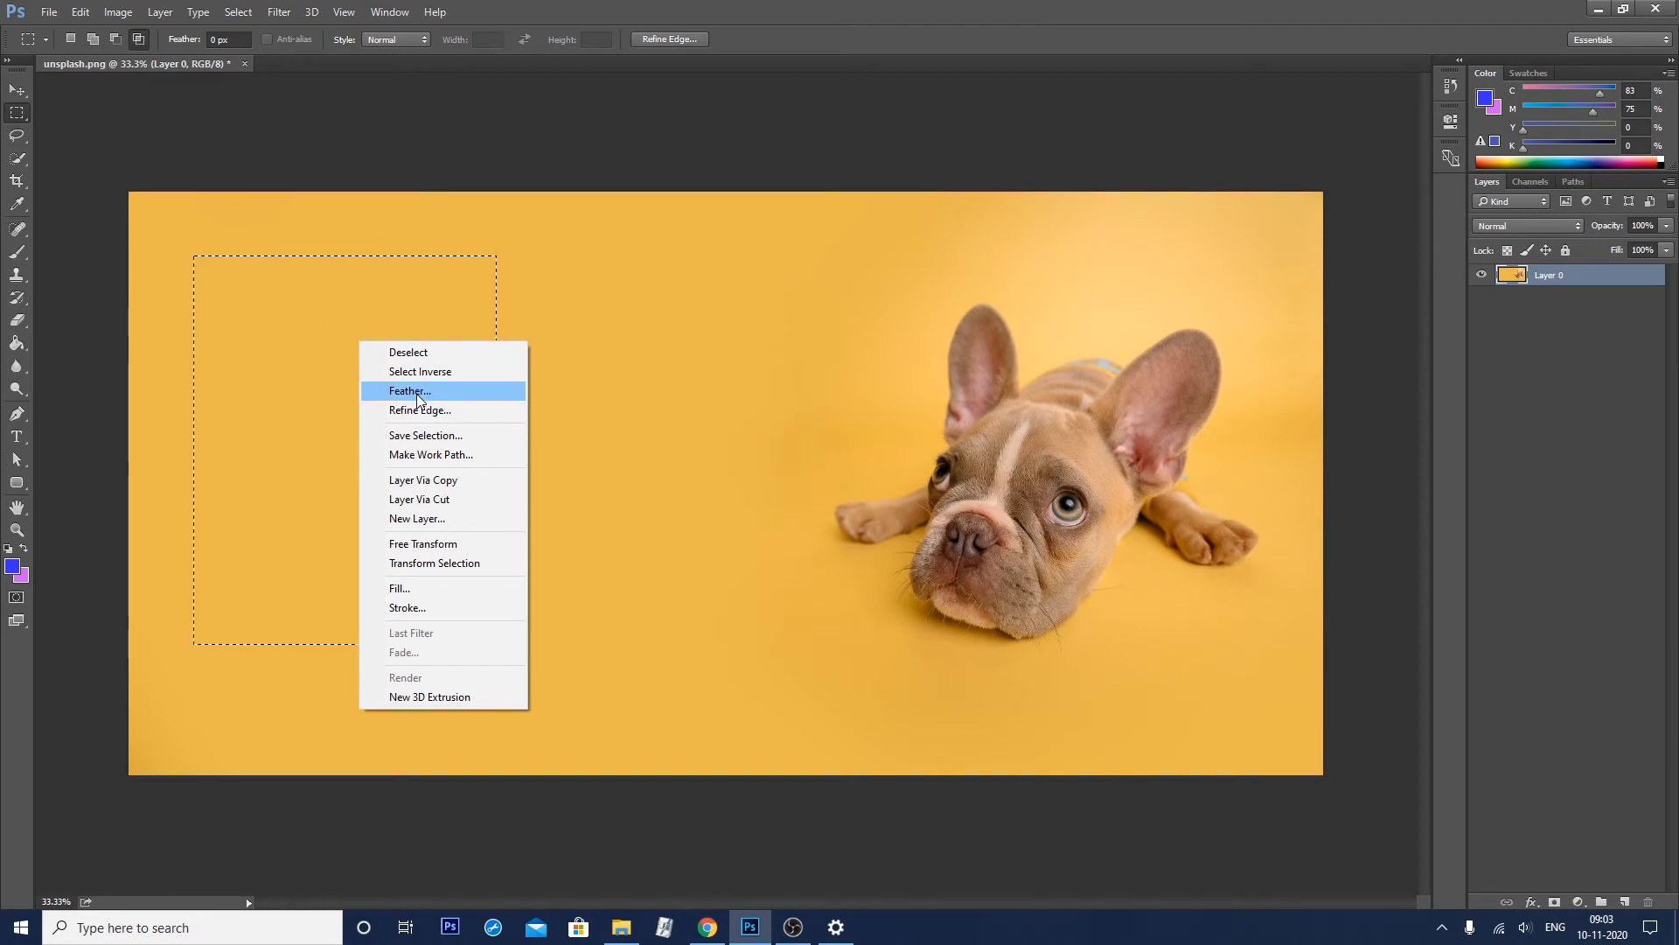
left_click(280, 316)
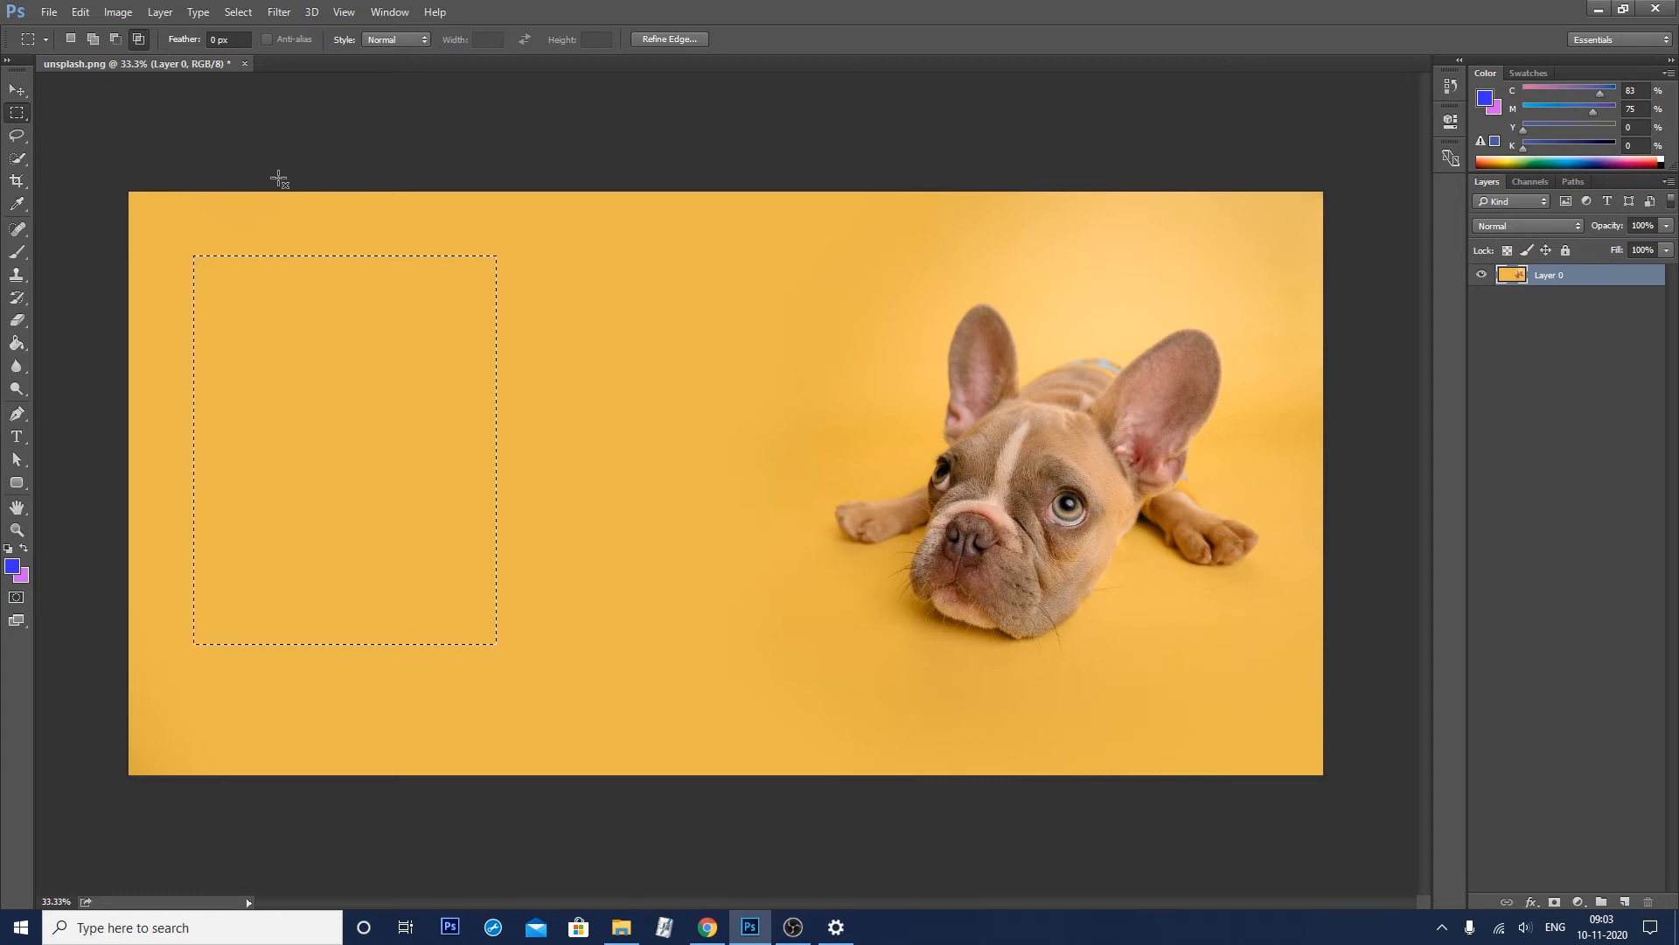
right_click(316, 363)
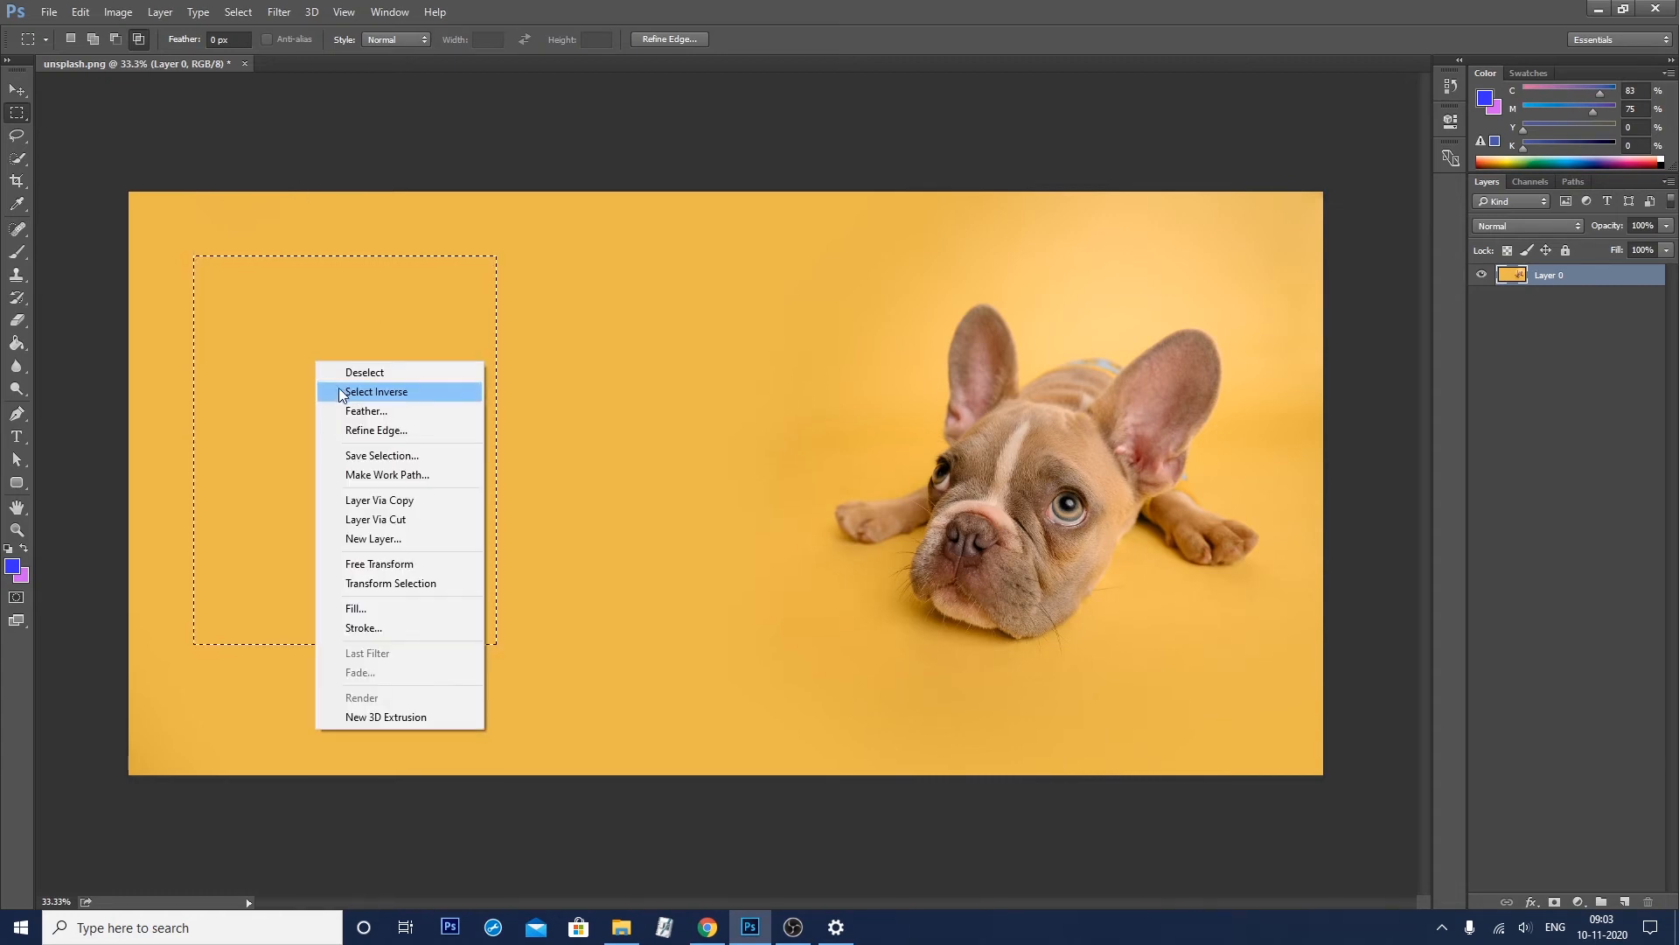
left_click(350, 412)
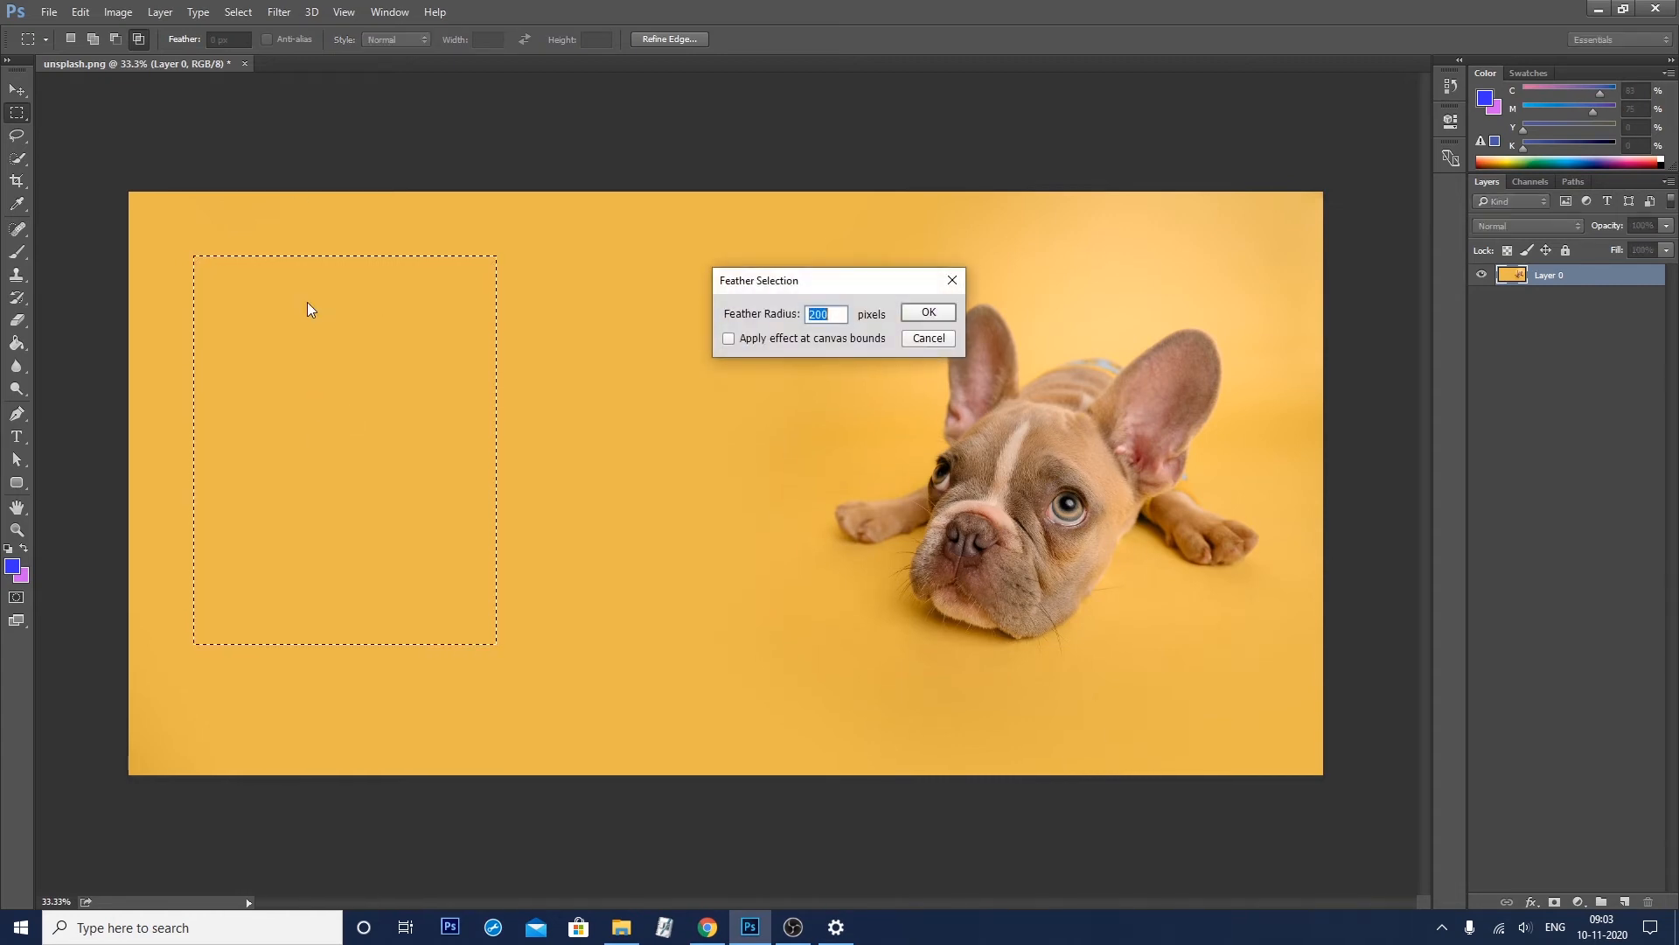
left_click(926, 339)
Set the marquee's feather to 100 px and draw a feathered rectangle over the existing selection
left_click(218, 39)
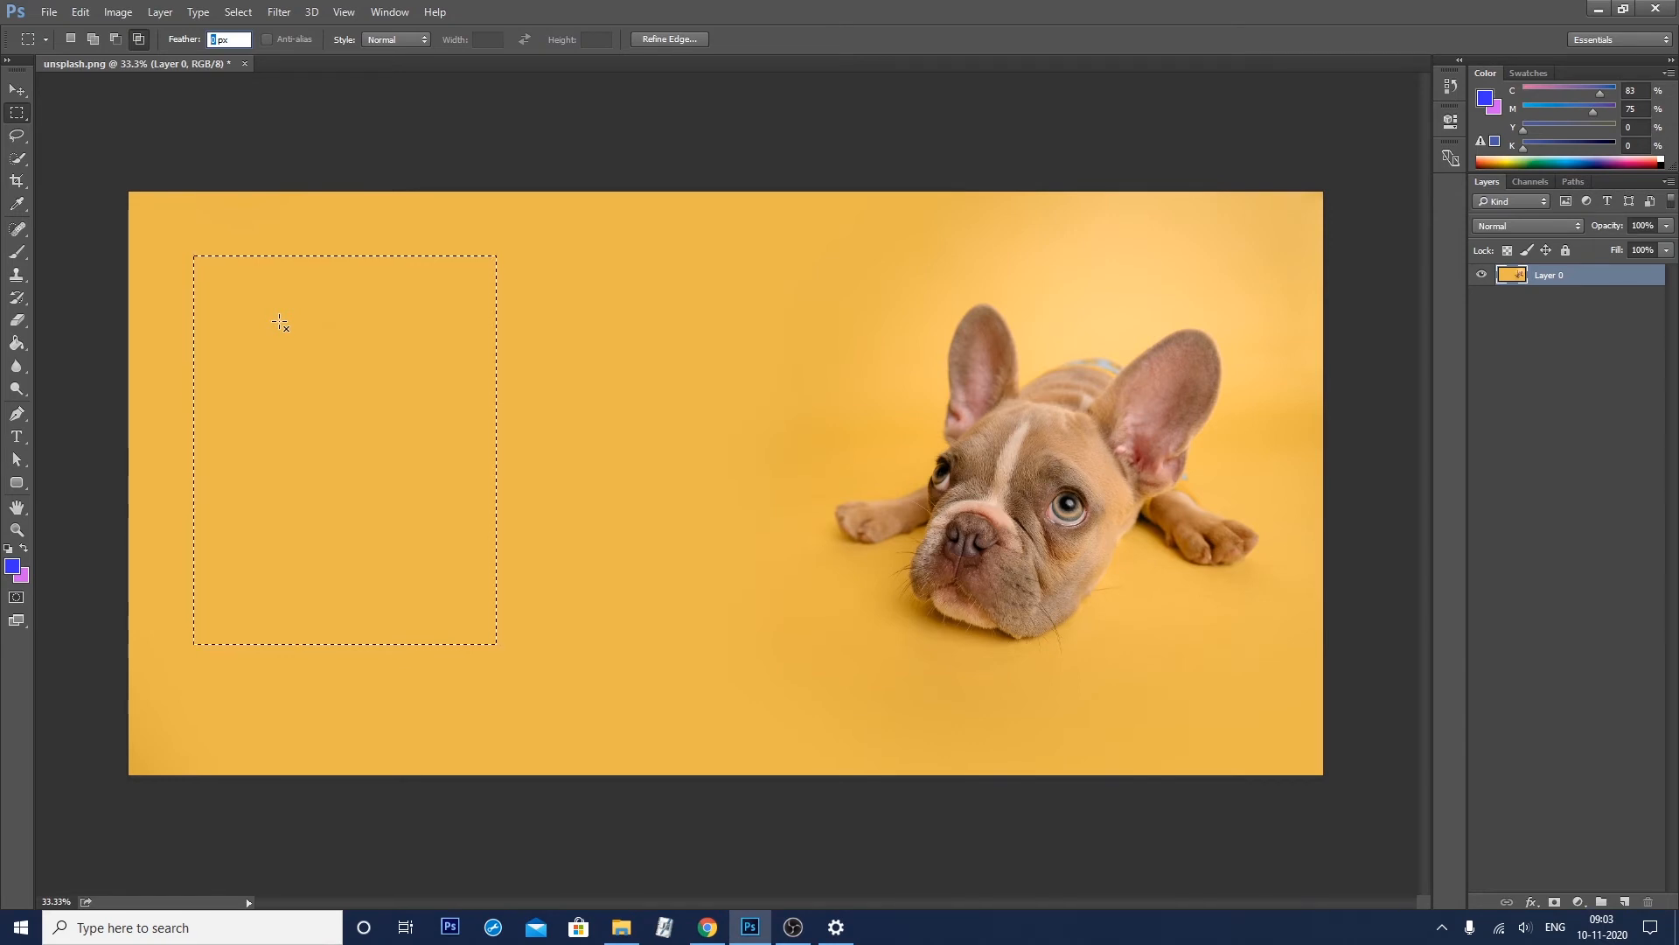
type("100")
key("Return")
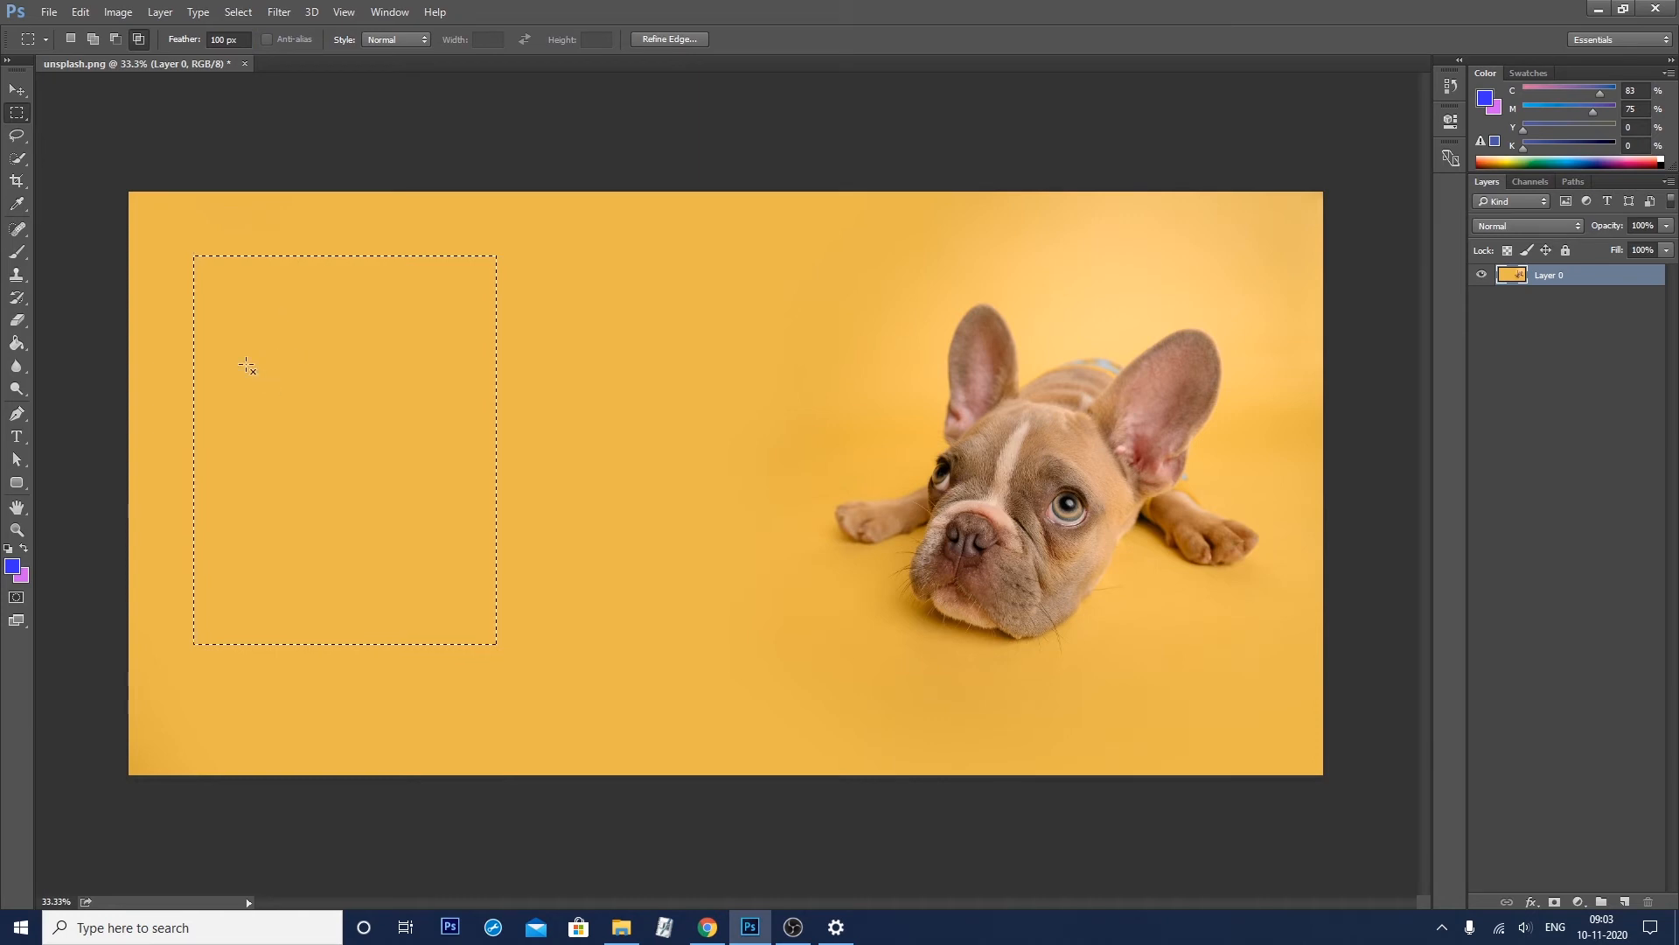
left_click_drag(192, 259, 553, 646)
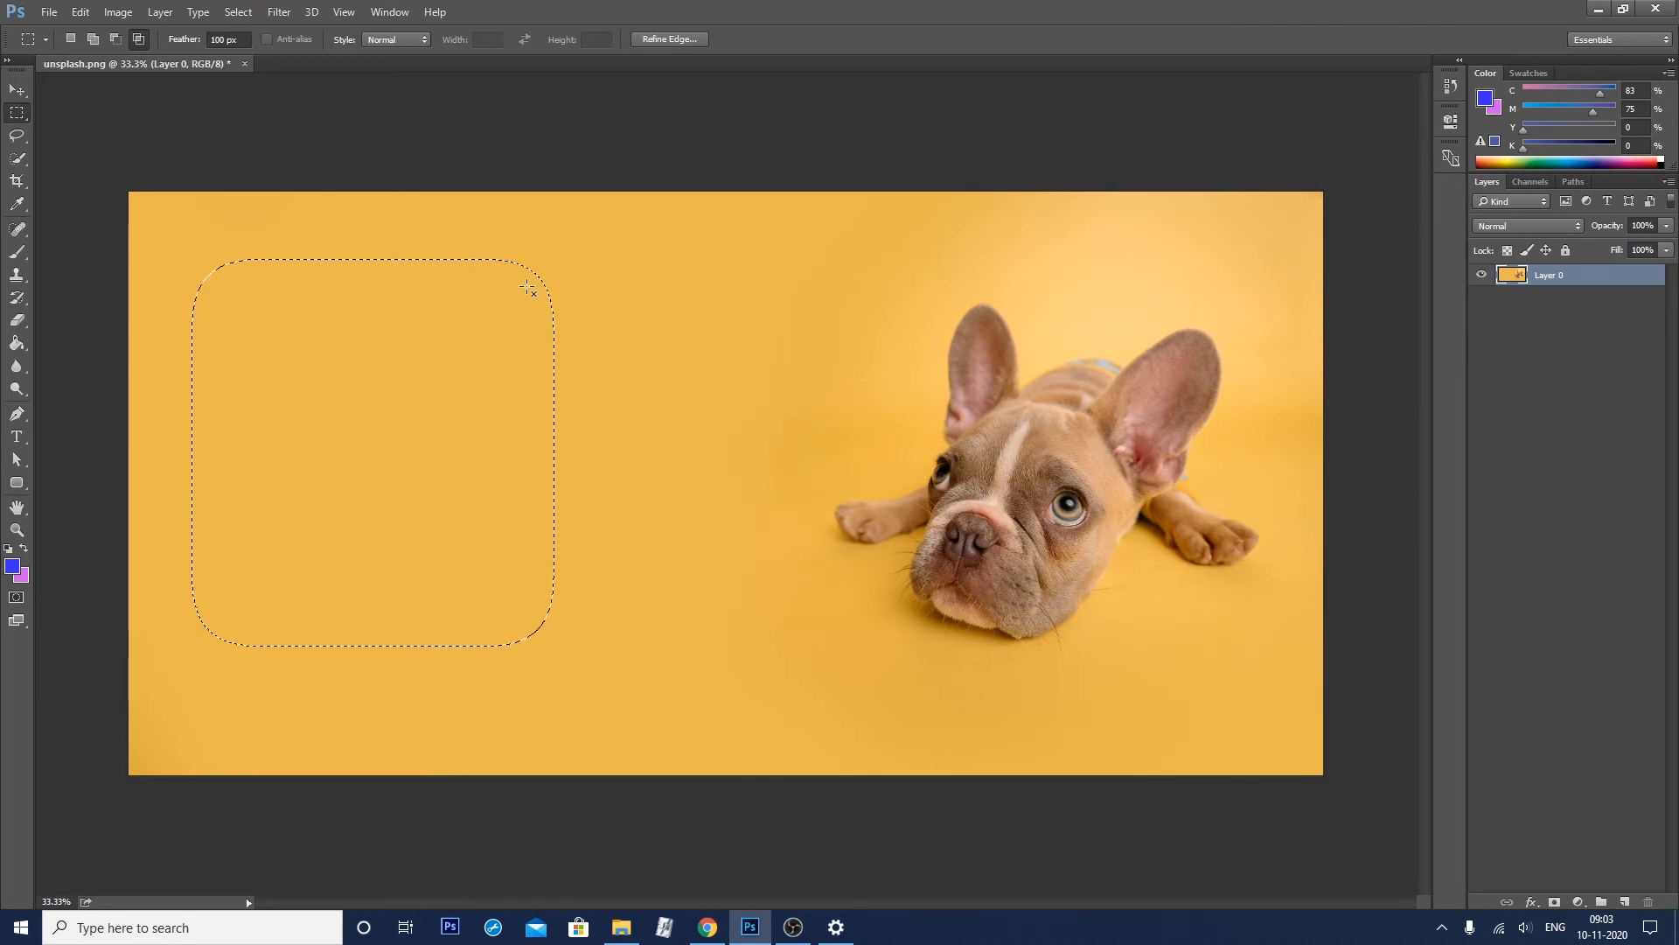
Return the marquee to new selection mode and draw a nearly square feathered selection on the empty yellow area
left_click(343, 340)
left_click(71, 38)
left_click_drag(224, 285, 608, 683)
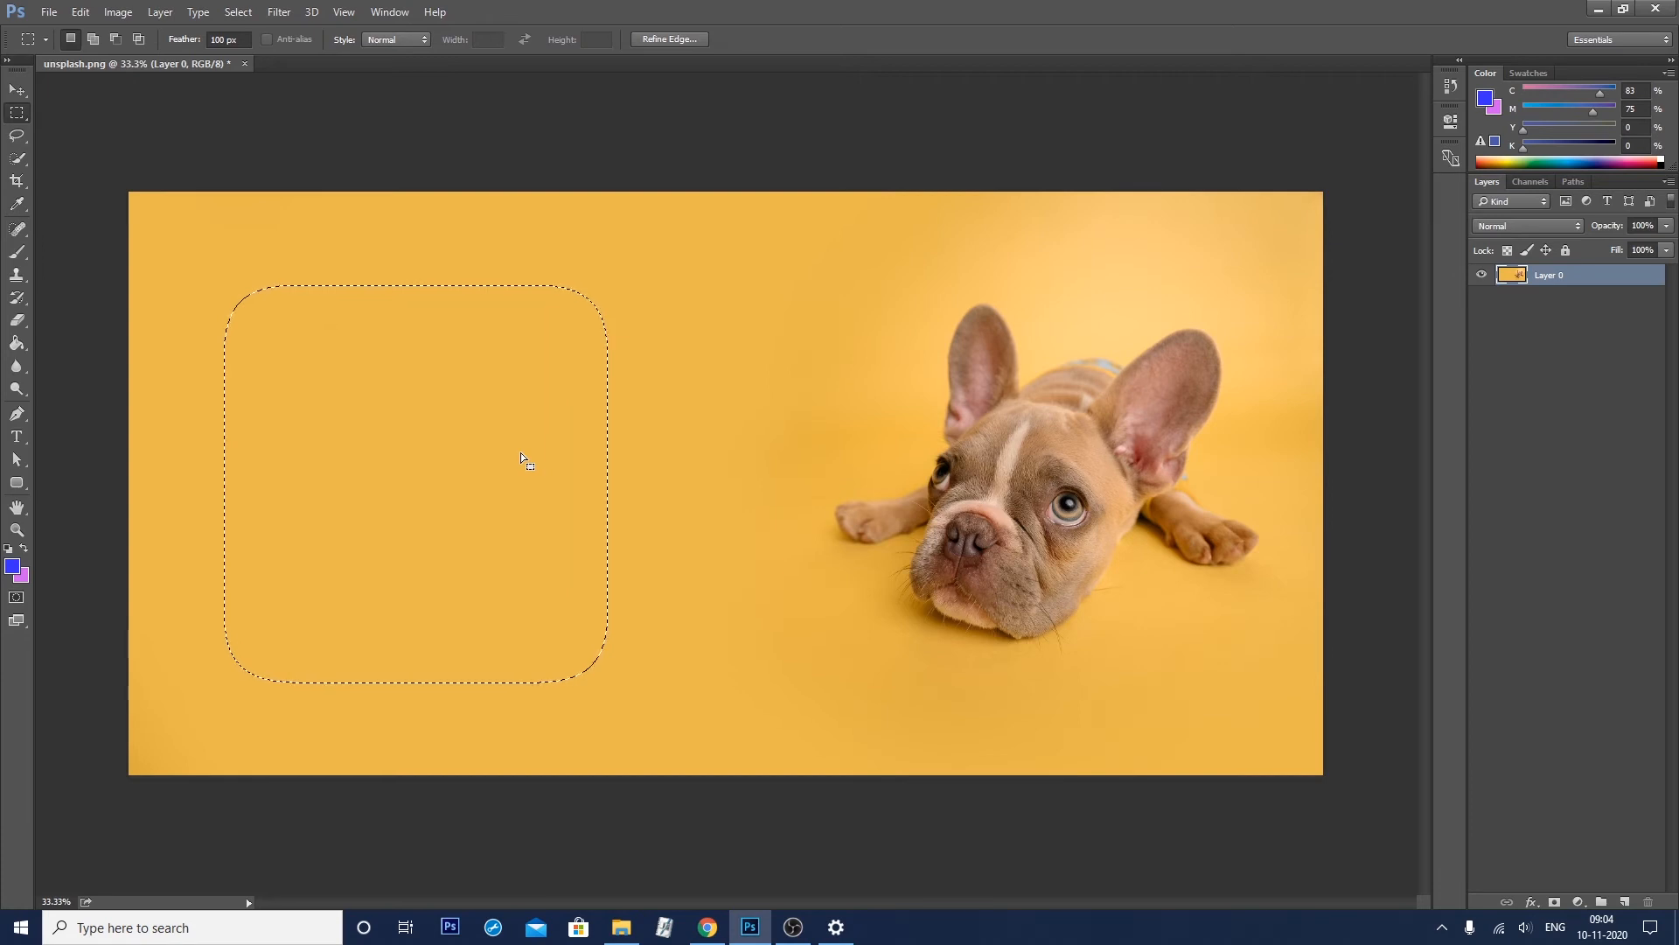
Fill the feathered selection with the blue foreground colour and undo the fill
key("alt+BackSpace")
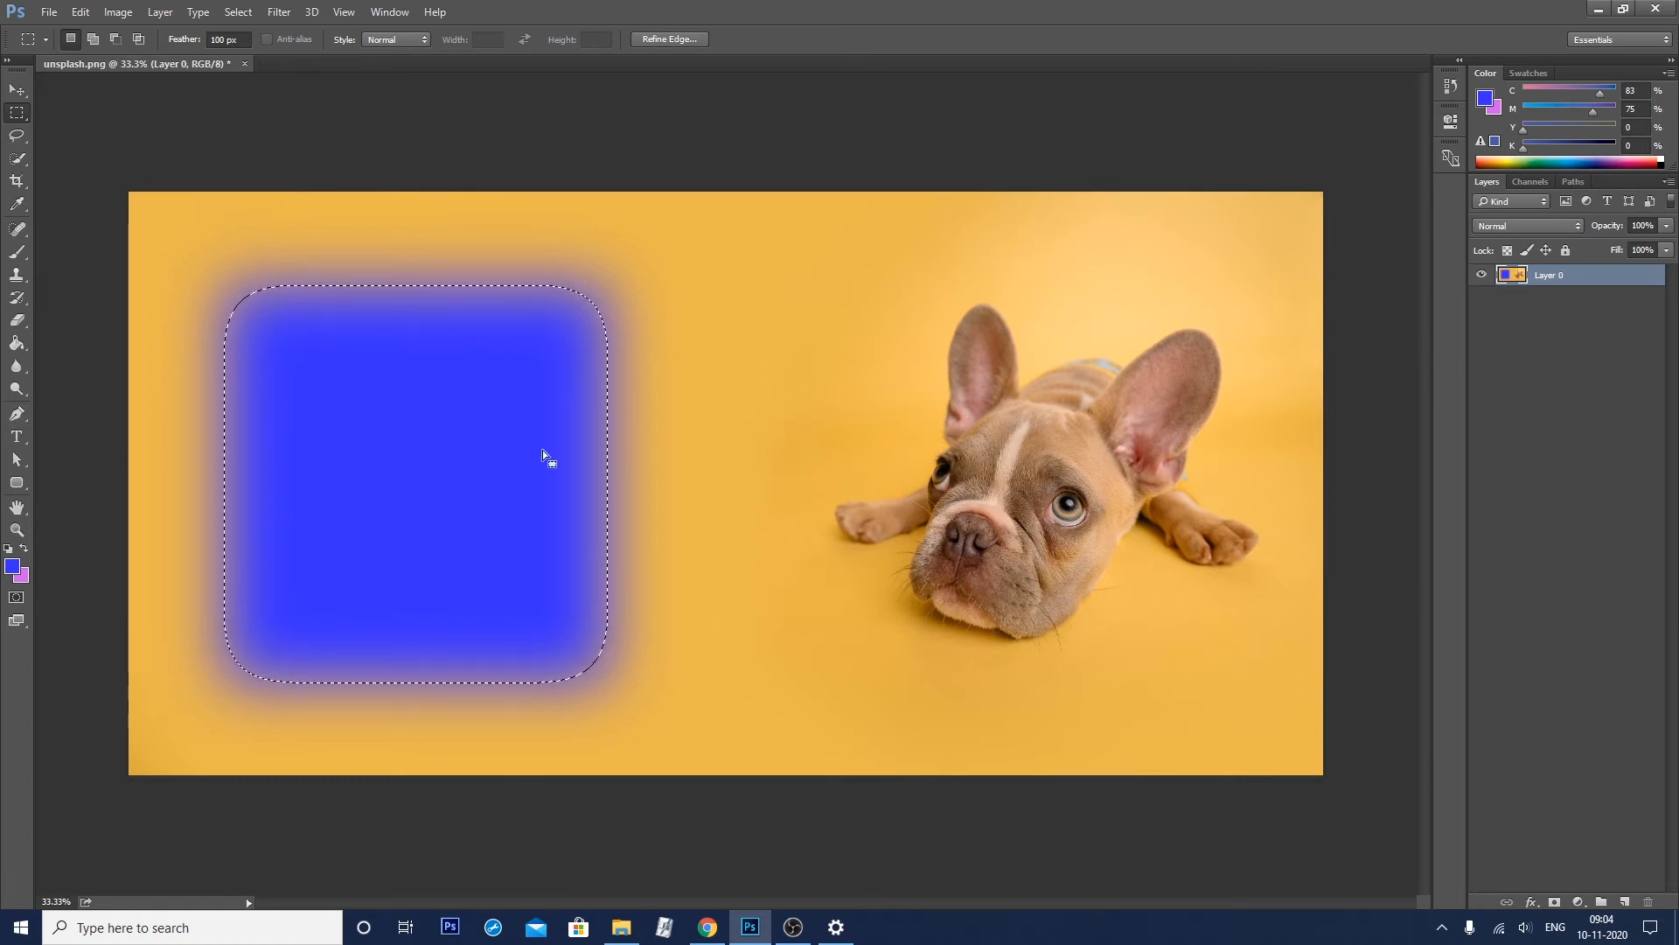
key("ctrl+z")
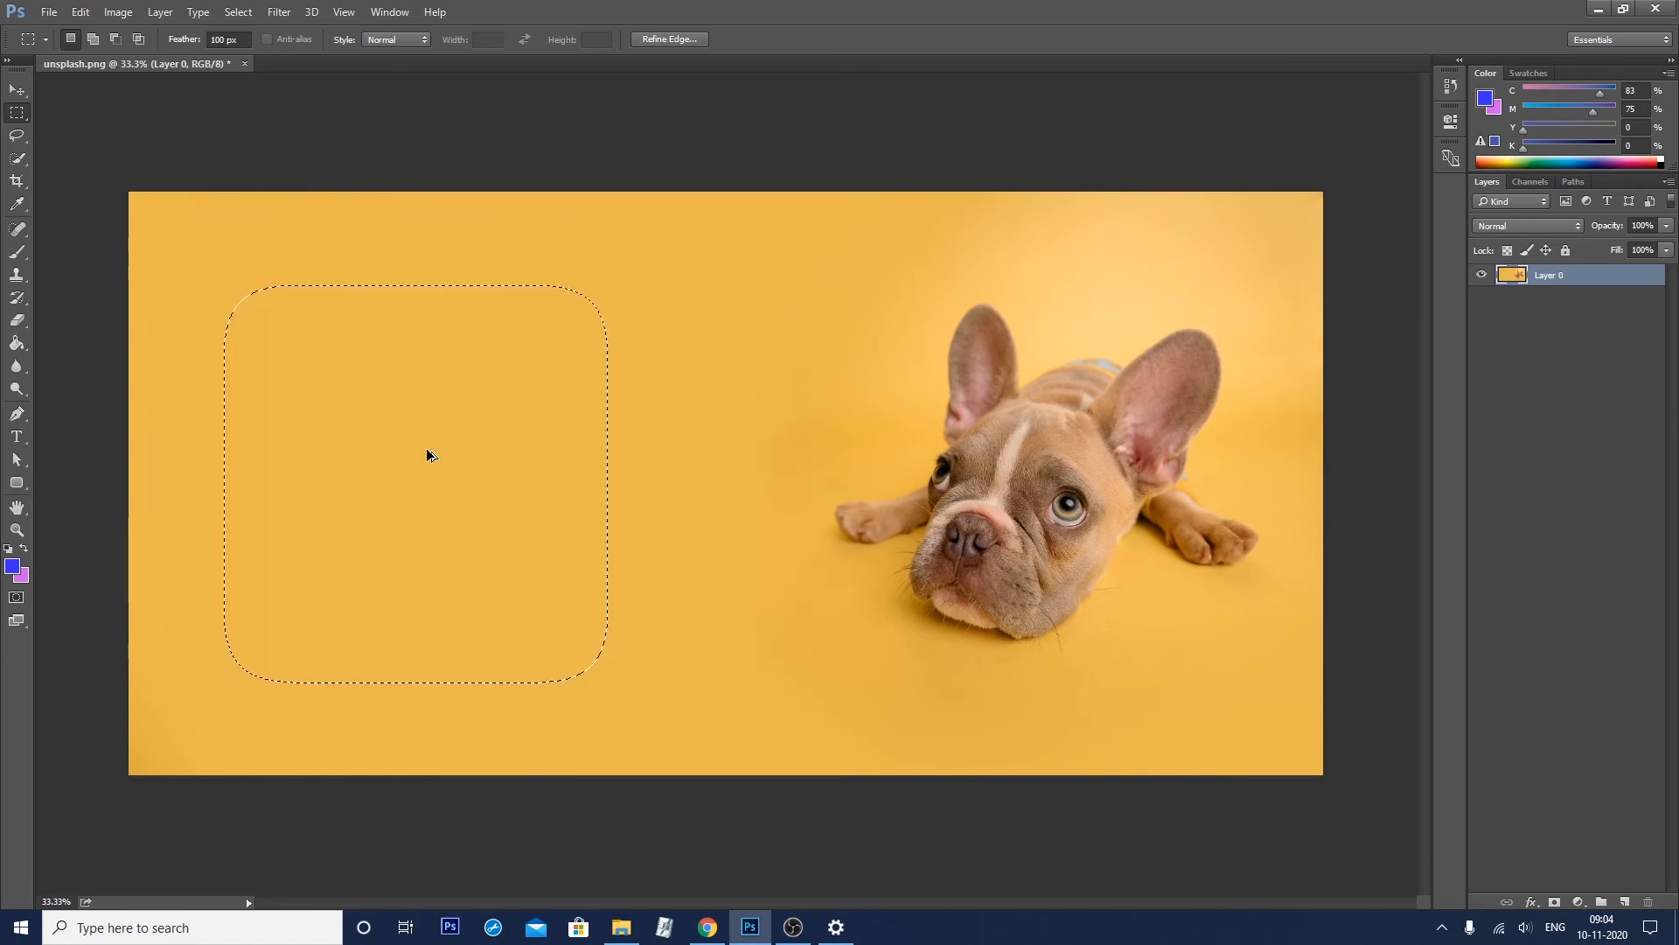
Clear the feathered selection and add a new empty layer above Layer 0
key("ctrl+d")
left_click(1626, 903)
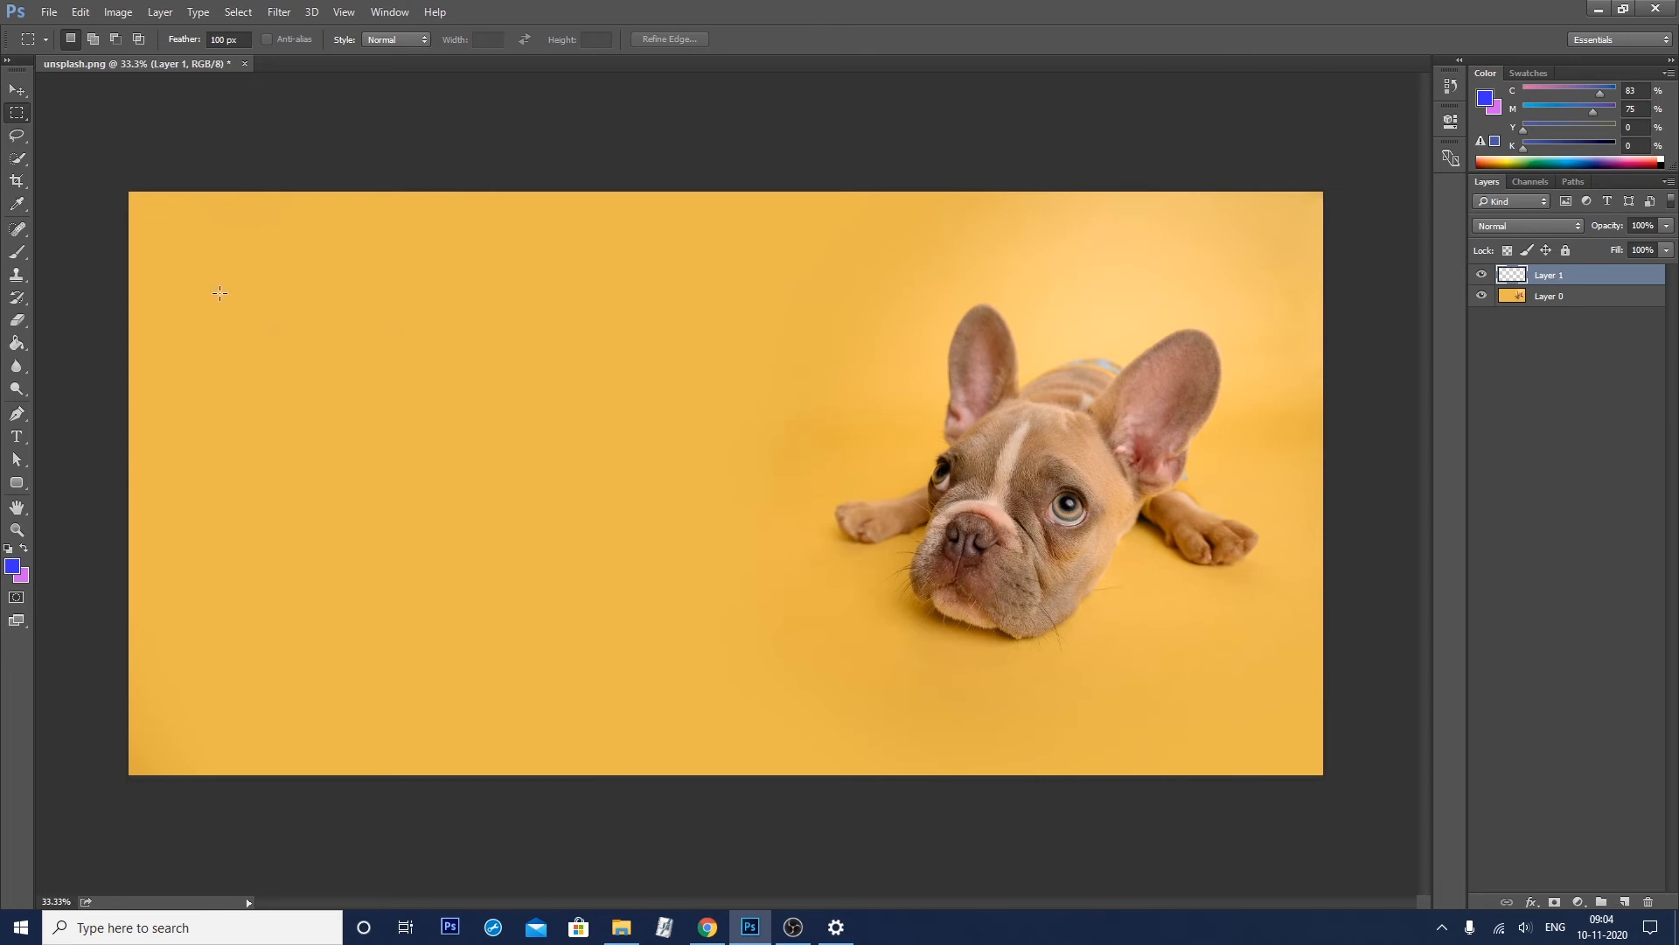
Draw a feathered rectangular selection on the empty yellow area of Layer 1, fill it with the blue foreground colour and deselect
left_click_drag(216, 253, 564, 662)
key("alt")
key("alt+BackSpace")
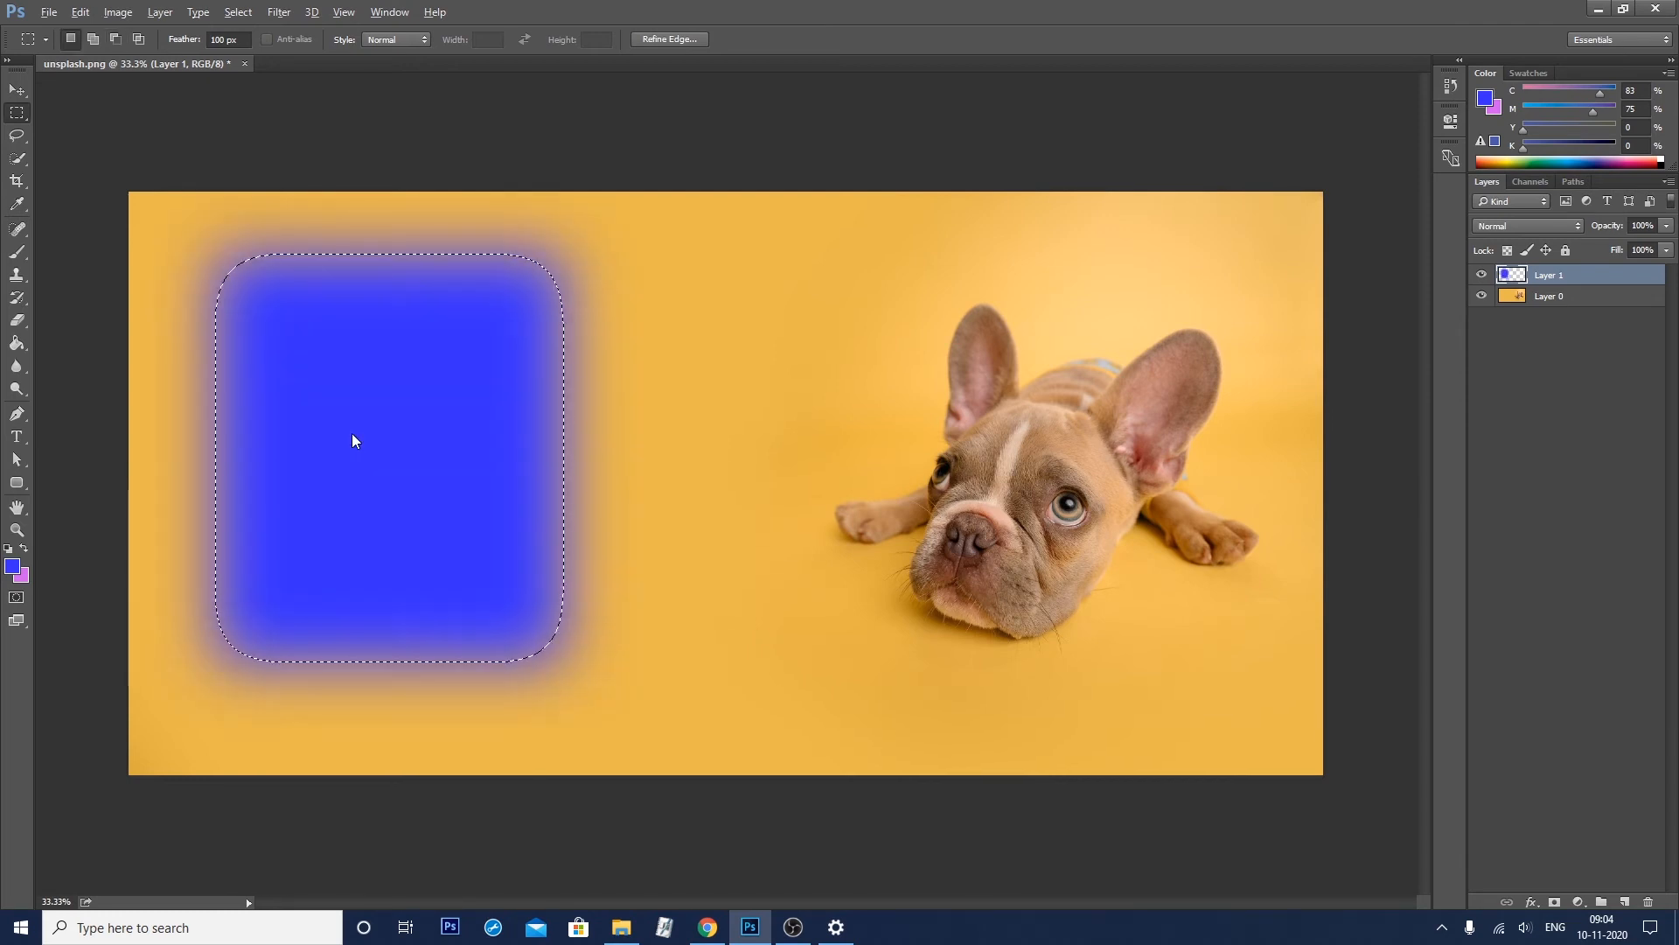
key("ctrl+d")
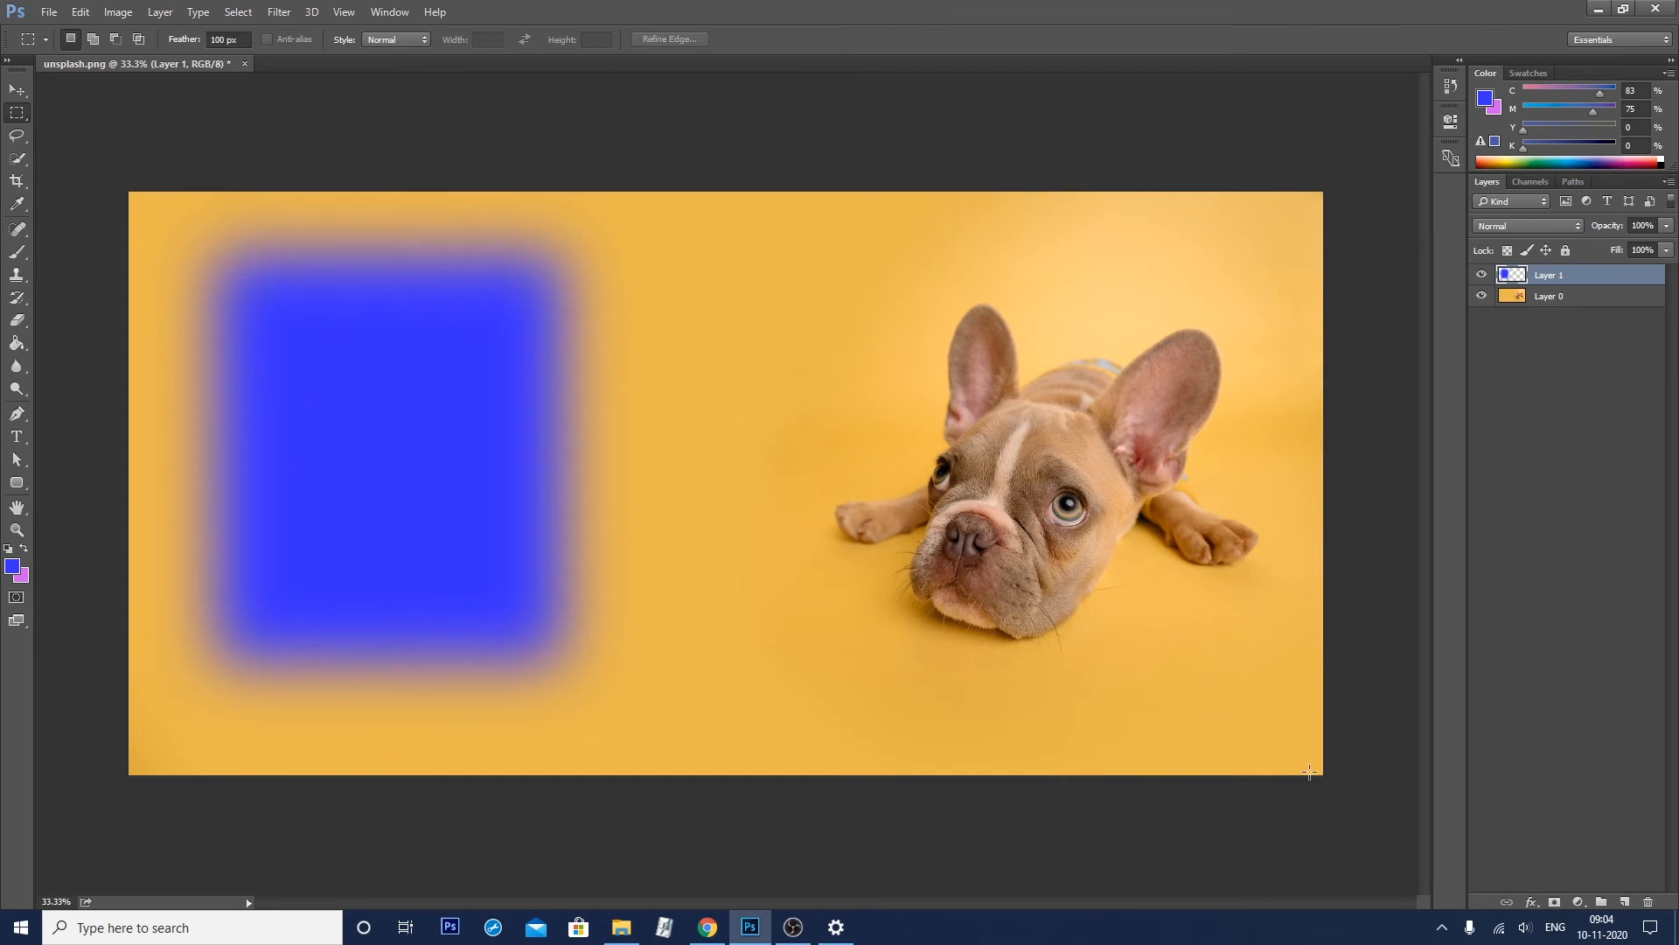
Add a new empty layer above Layer 1, draw a tall feathered selection between the blue shape and the dog, and clear it
left_click(1624, 901)
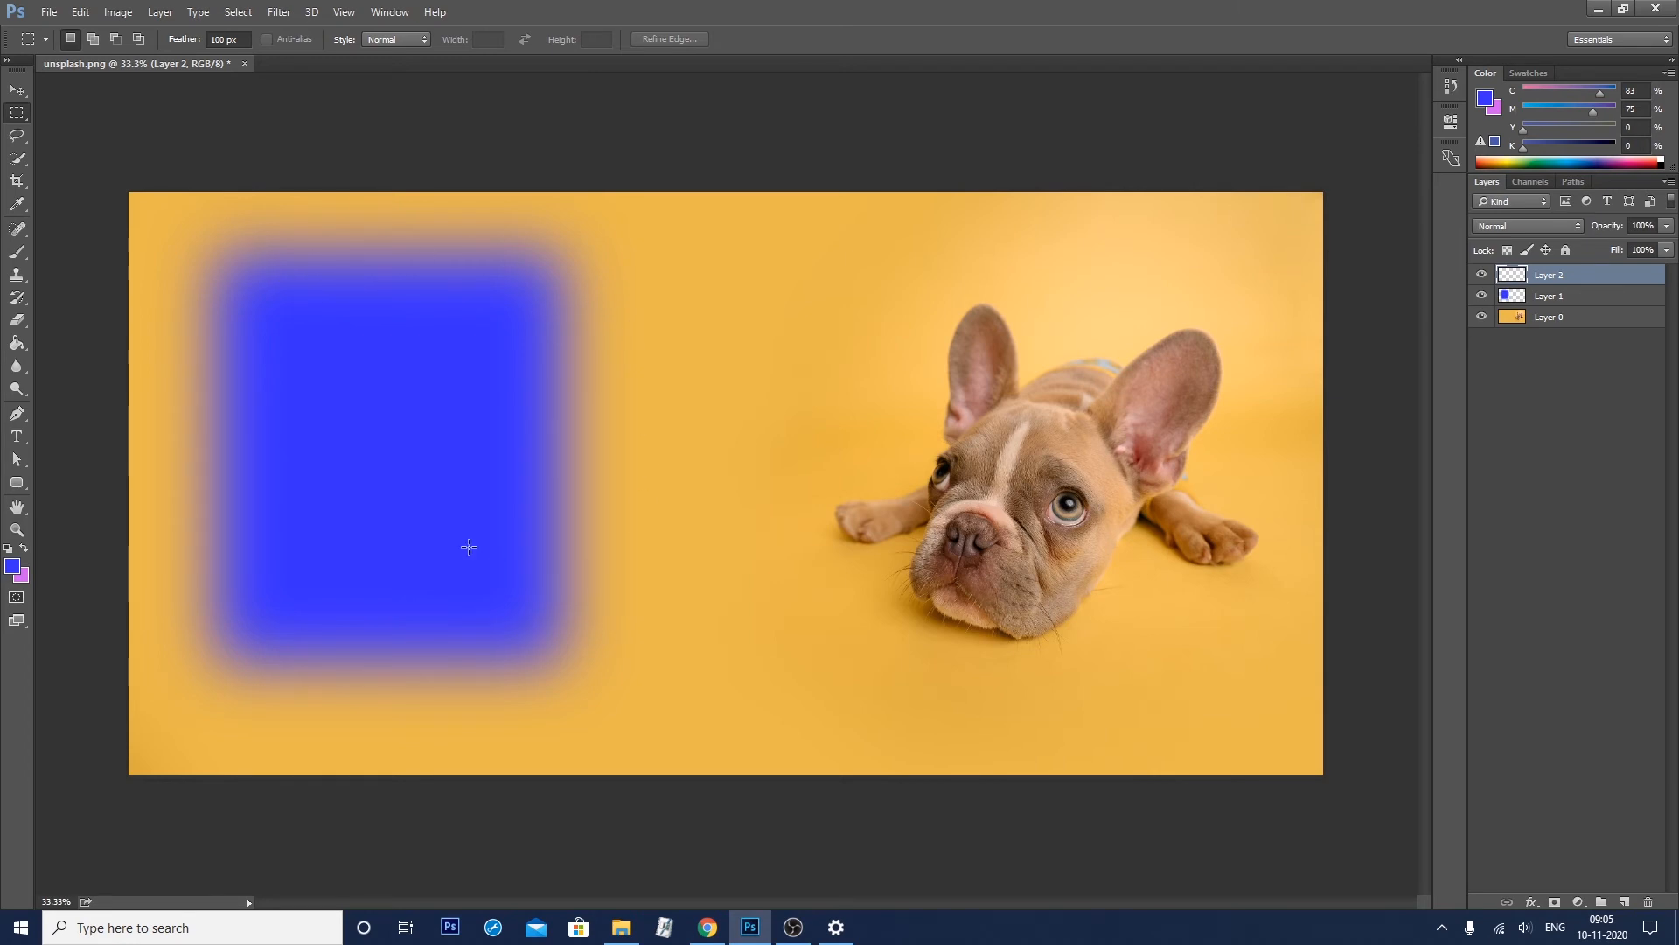
left_click_drag(688, 245, 940, 685)
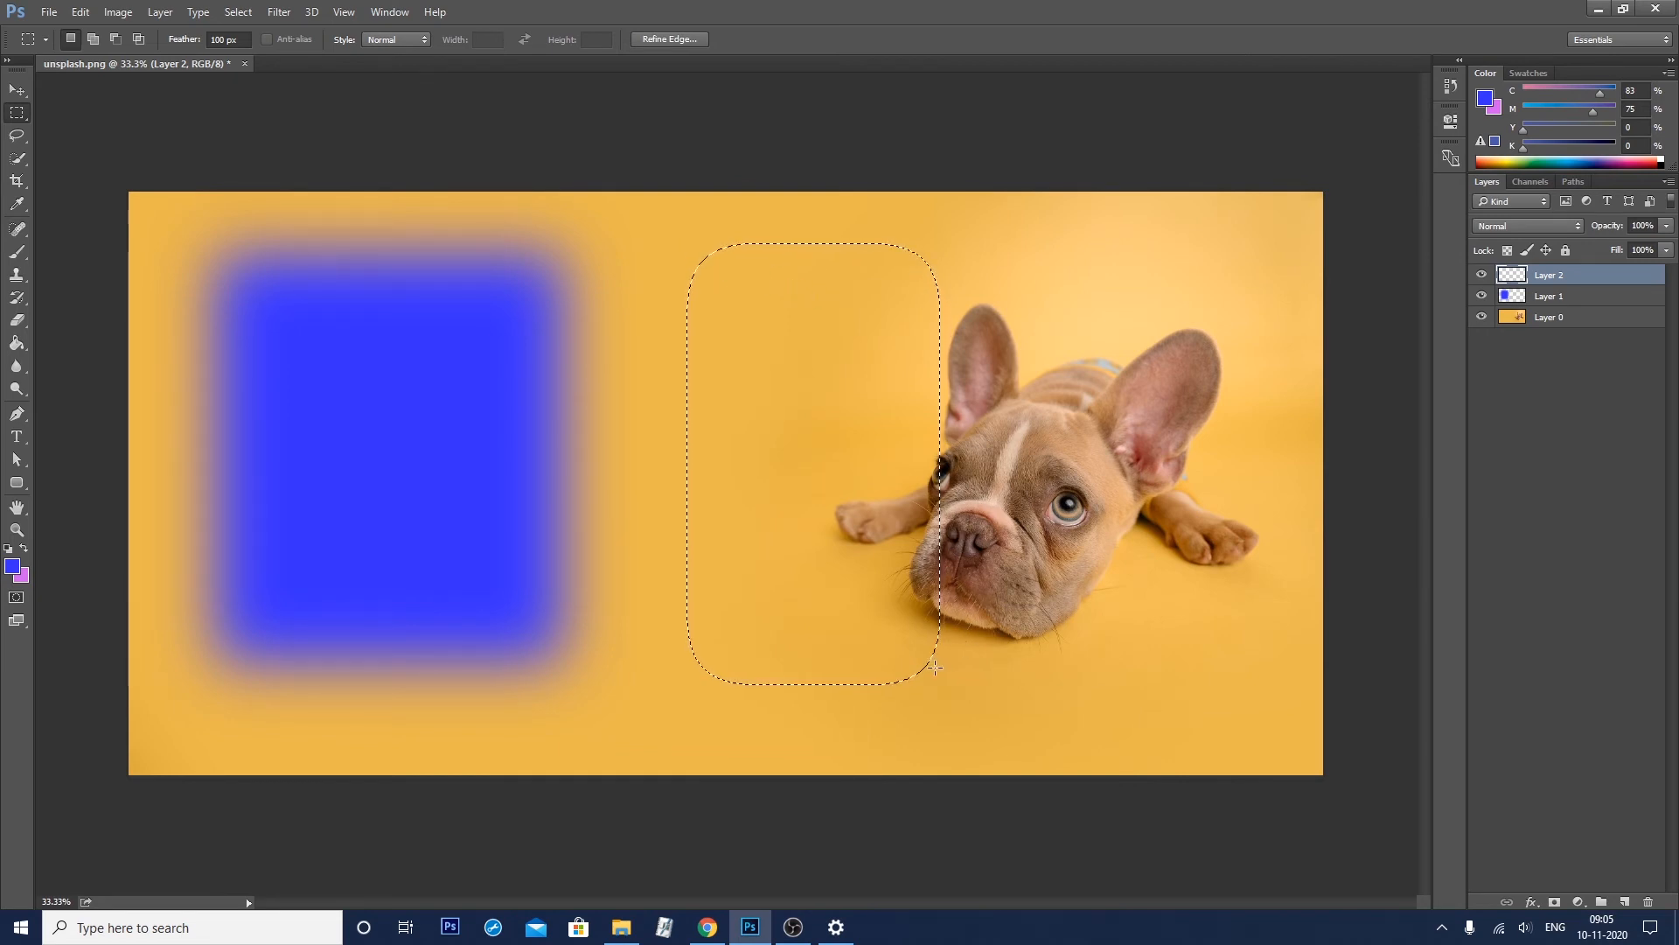
left_click(847, 472)
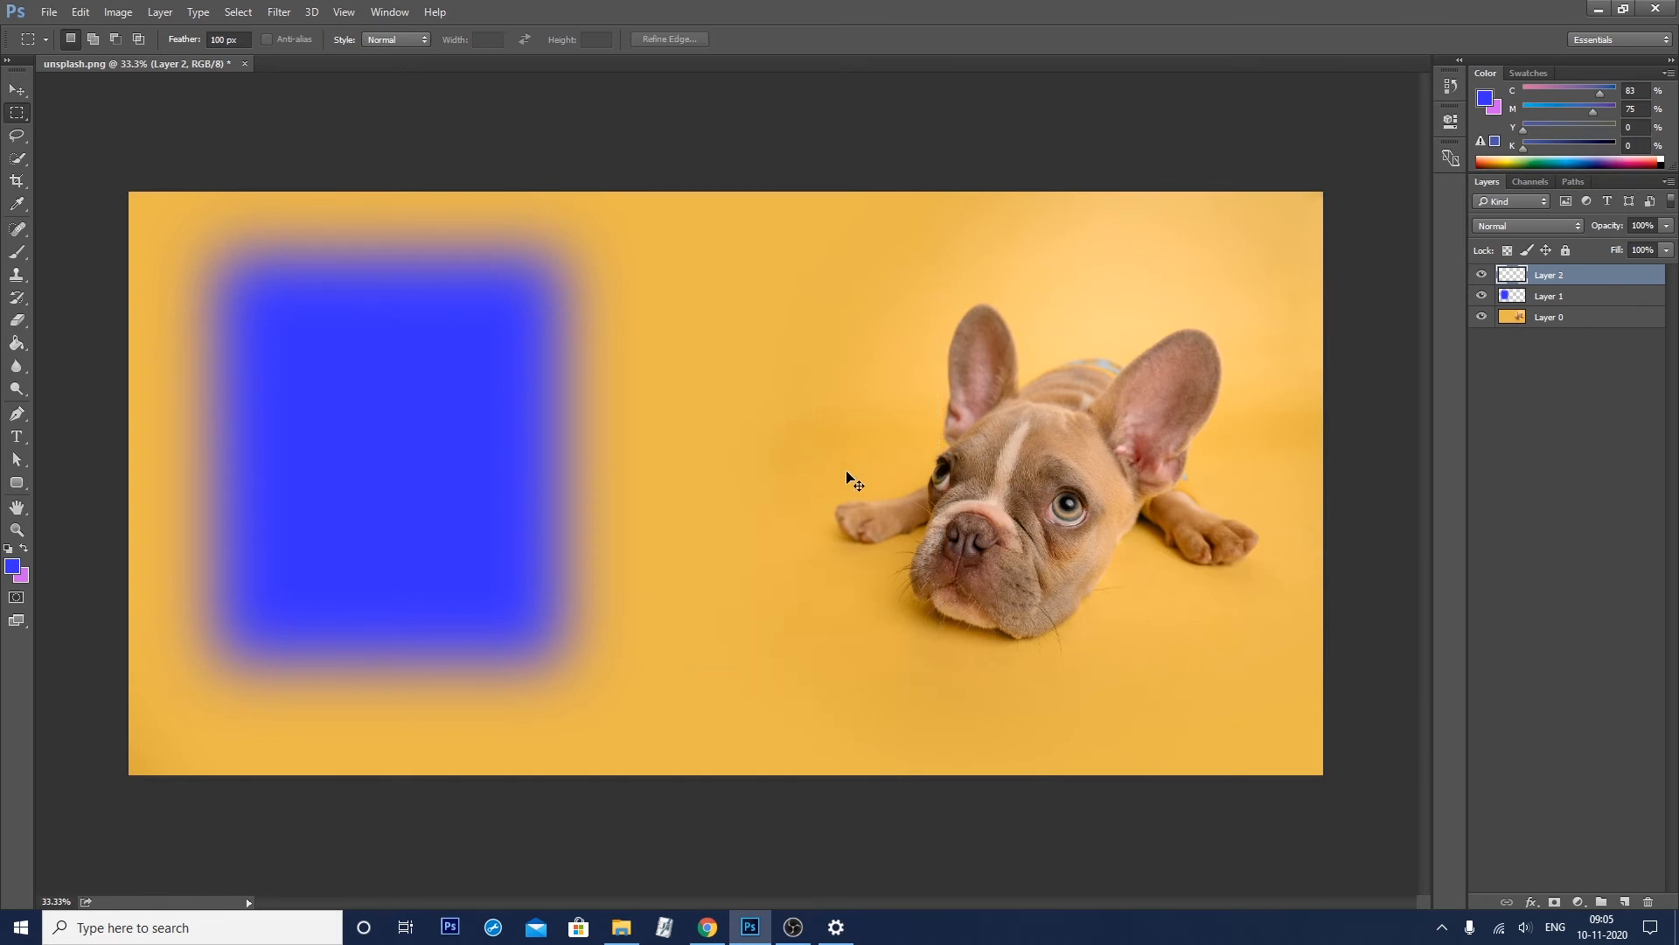
Set the Rectangular Marquee's feather to 0 px
double_click(220, 40)
type("0")
key("Return")
left_click(211, 39)
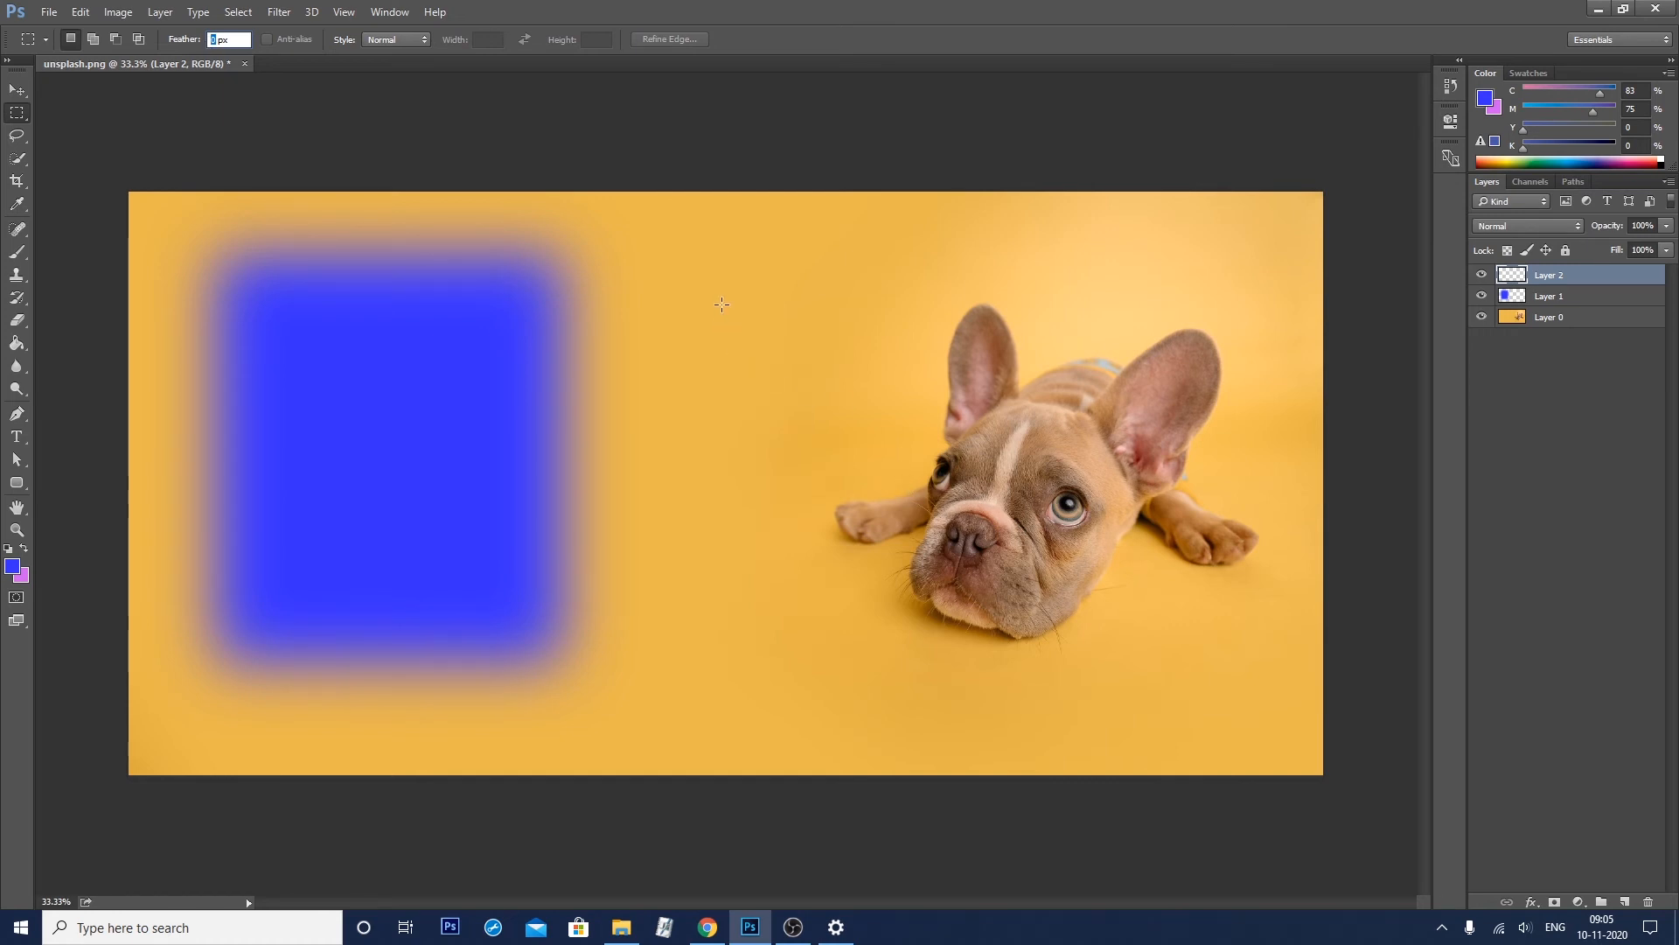
Draw a sharp rectangular selection over the left part of the dog and feather it by 40 pixels
left_click_drag(707, 270, 1039, 682)
right_click(855, 376)
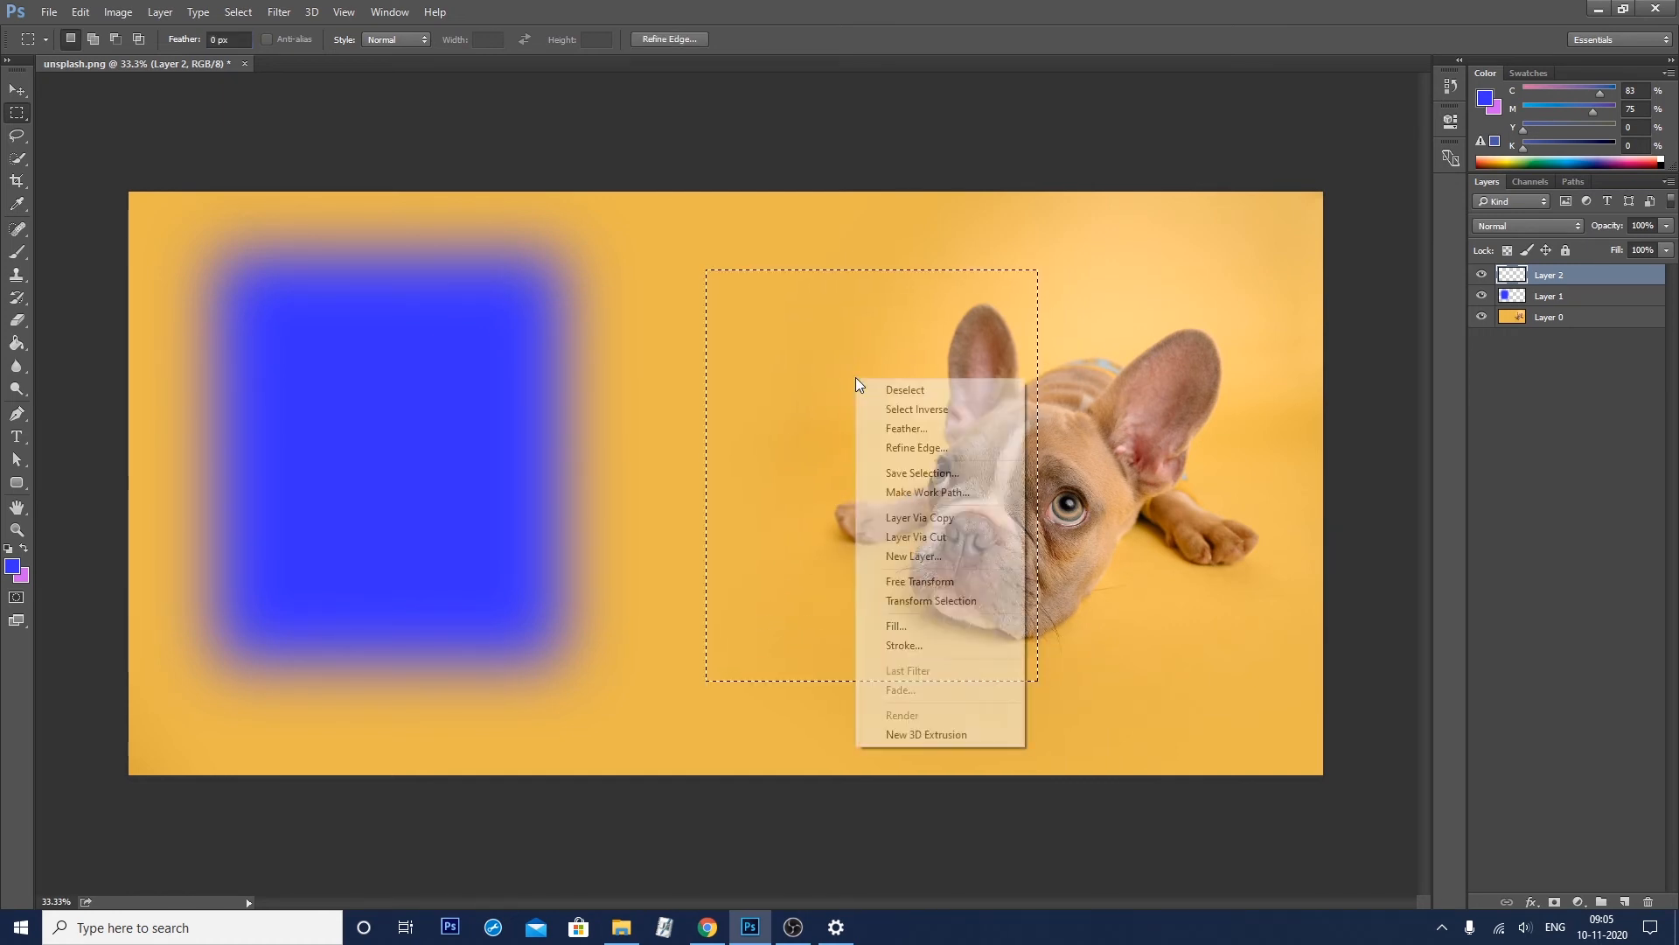
left_click(902, 428)
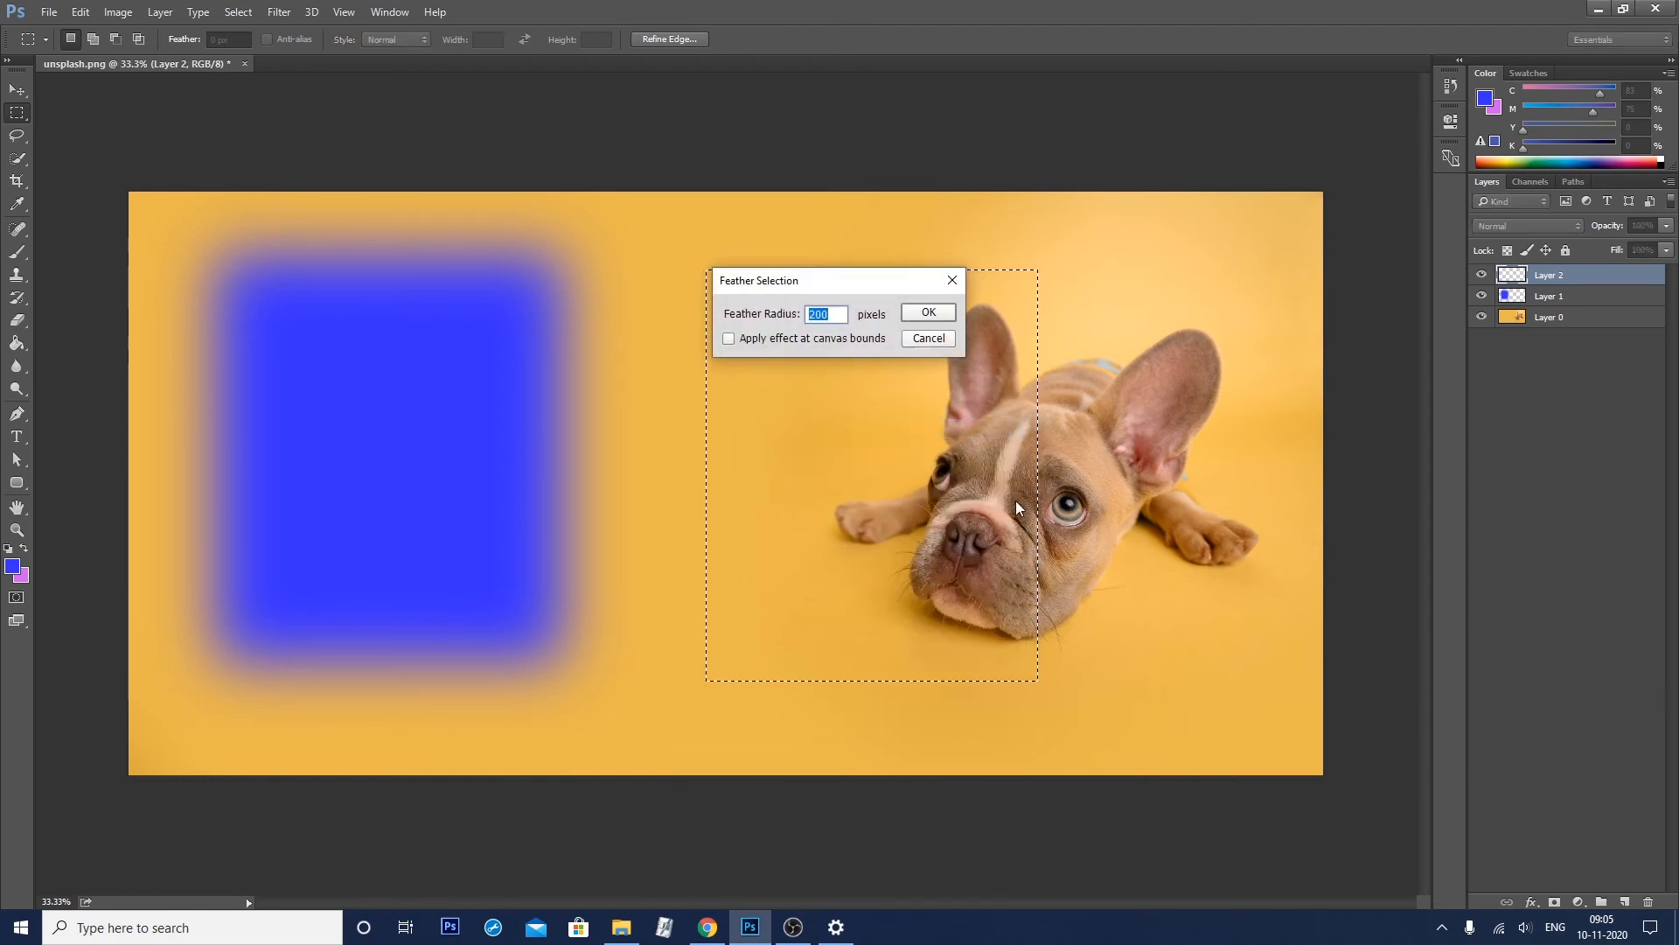
type("40")
key("Return")
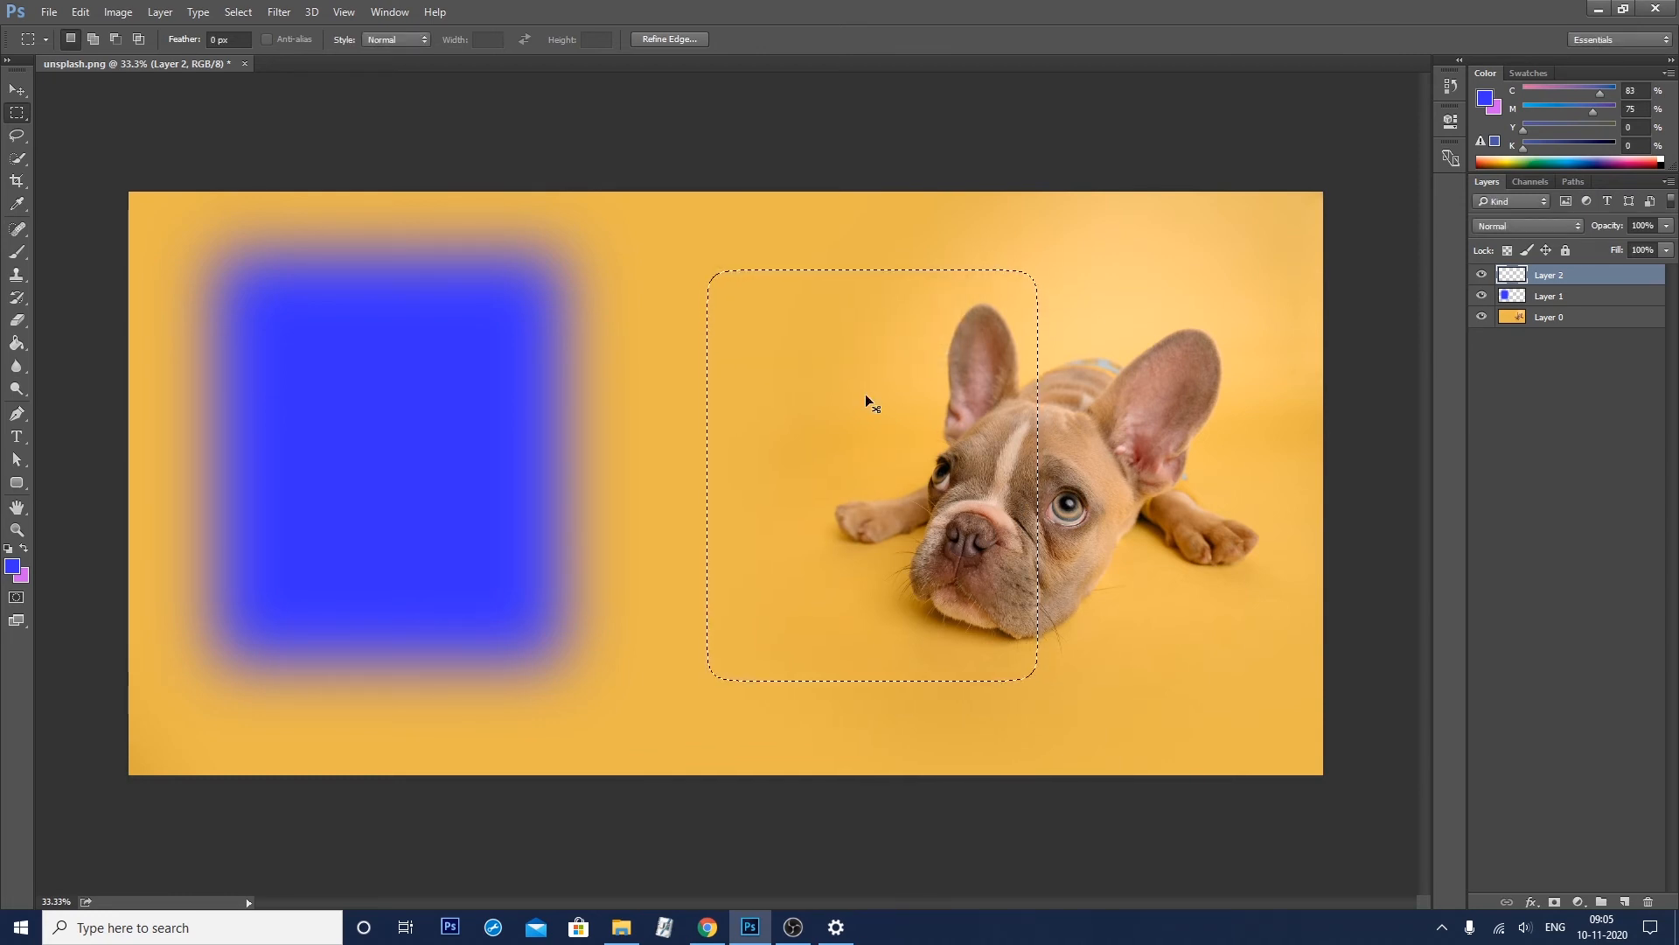
Fill the feathered selection with the pink background colour, undo the fill and deselect
key("ctrl+BackSpace")
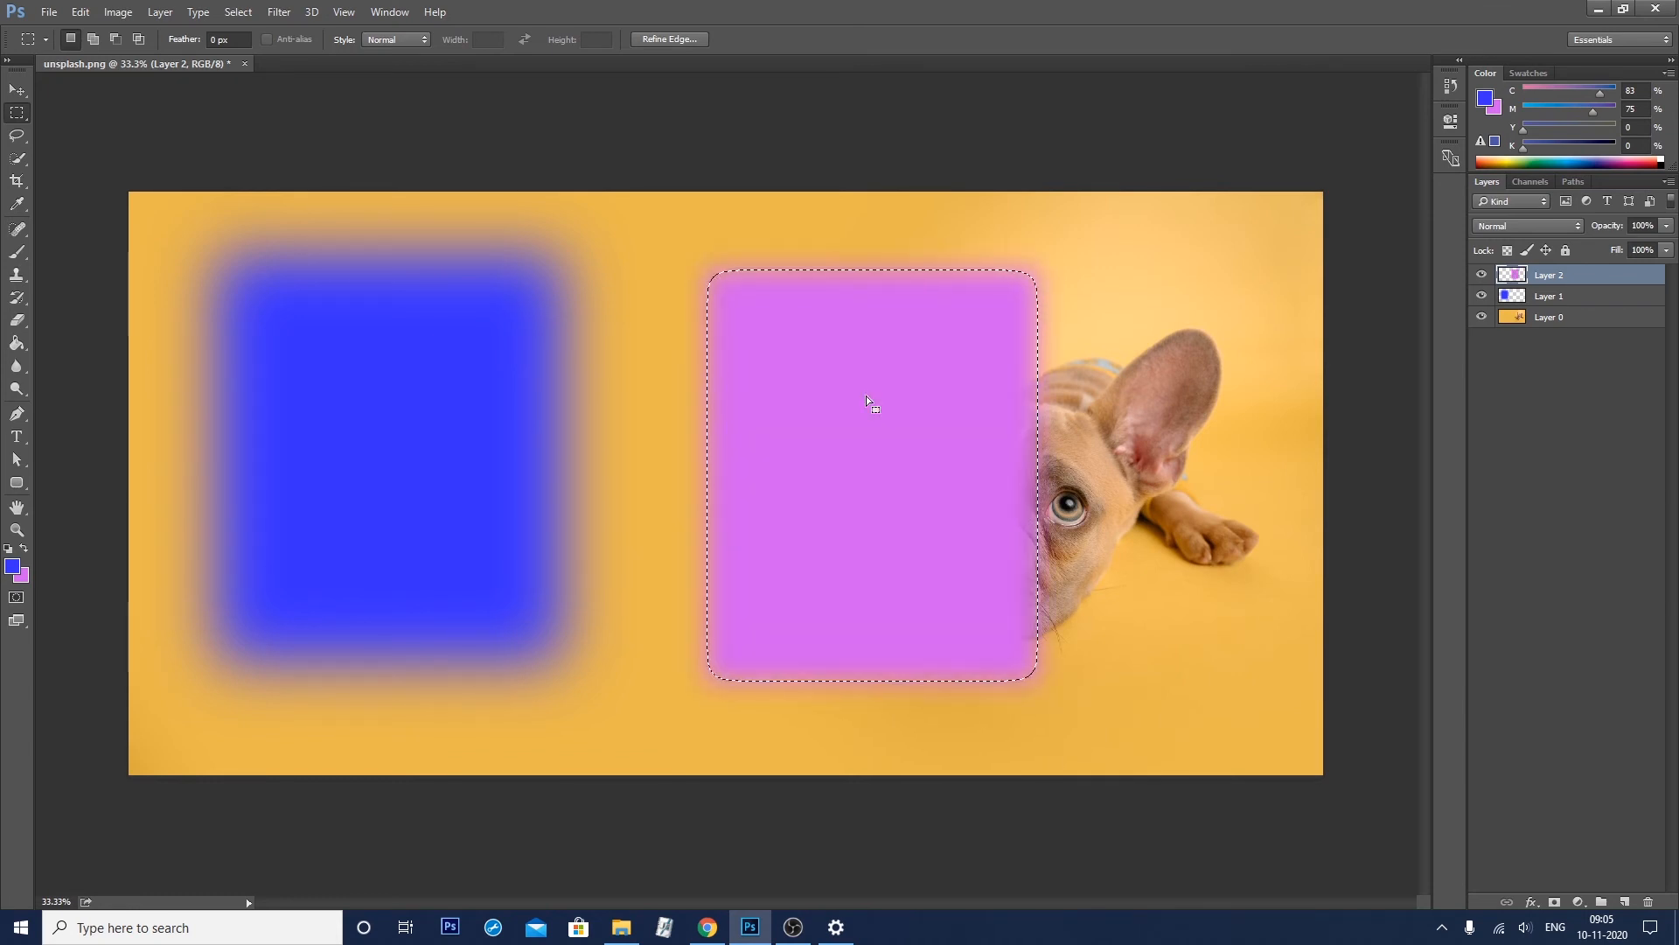
key("ctrl+d")
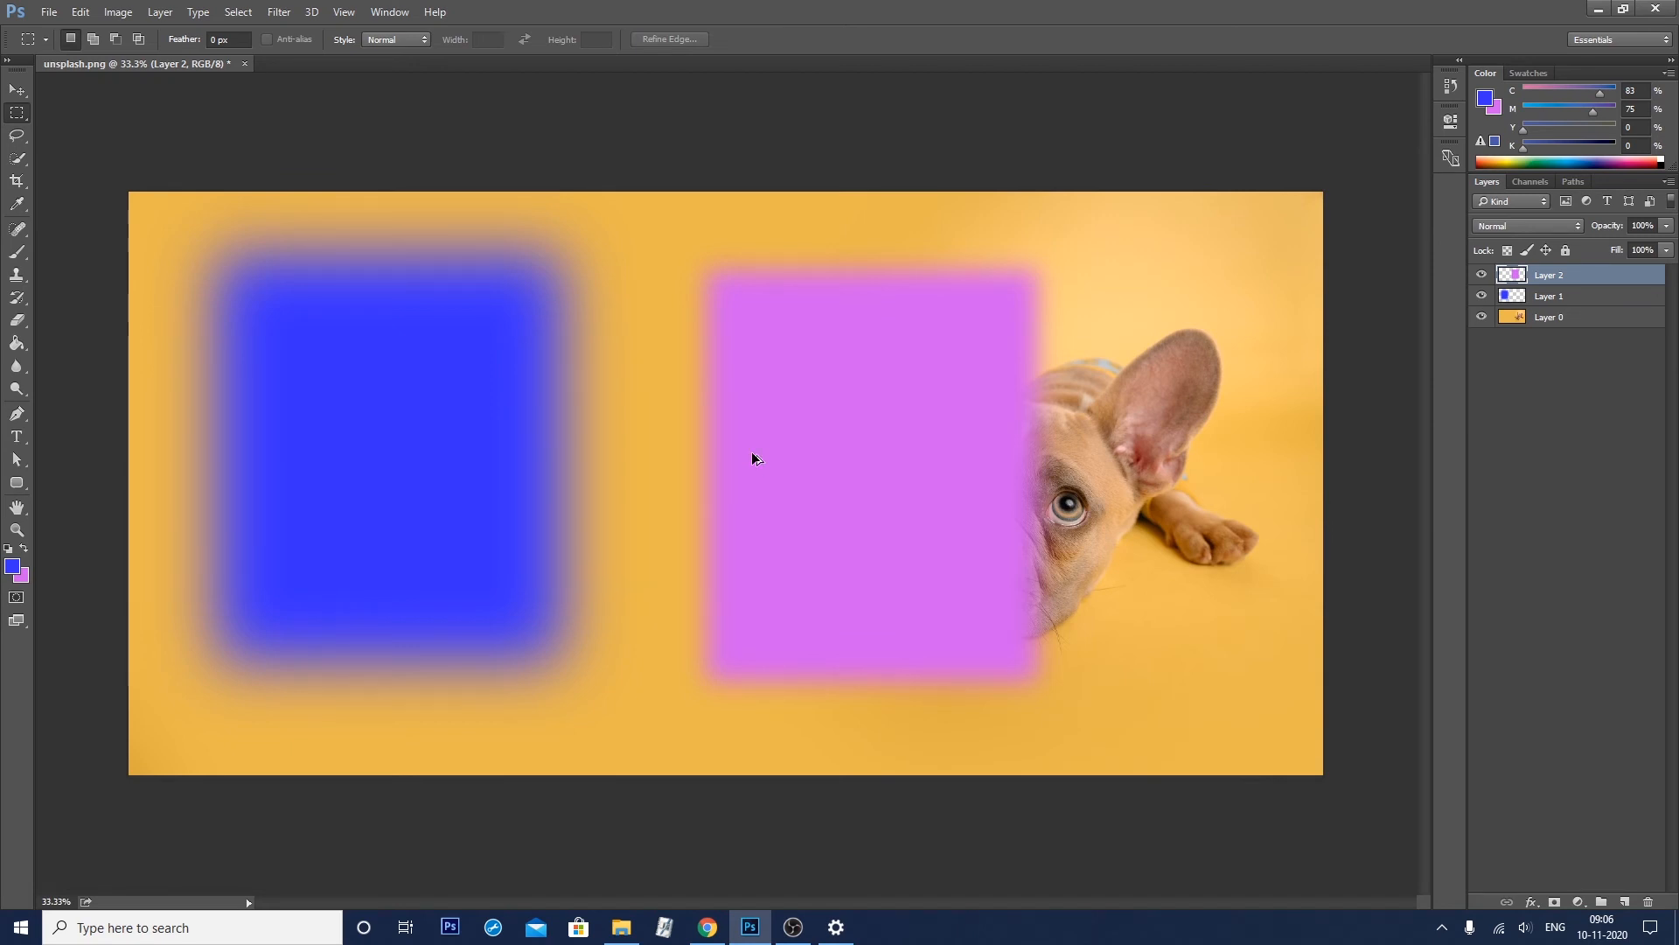
key("ctrl+alt+z")
key("ctrl+alt+z")
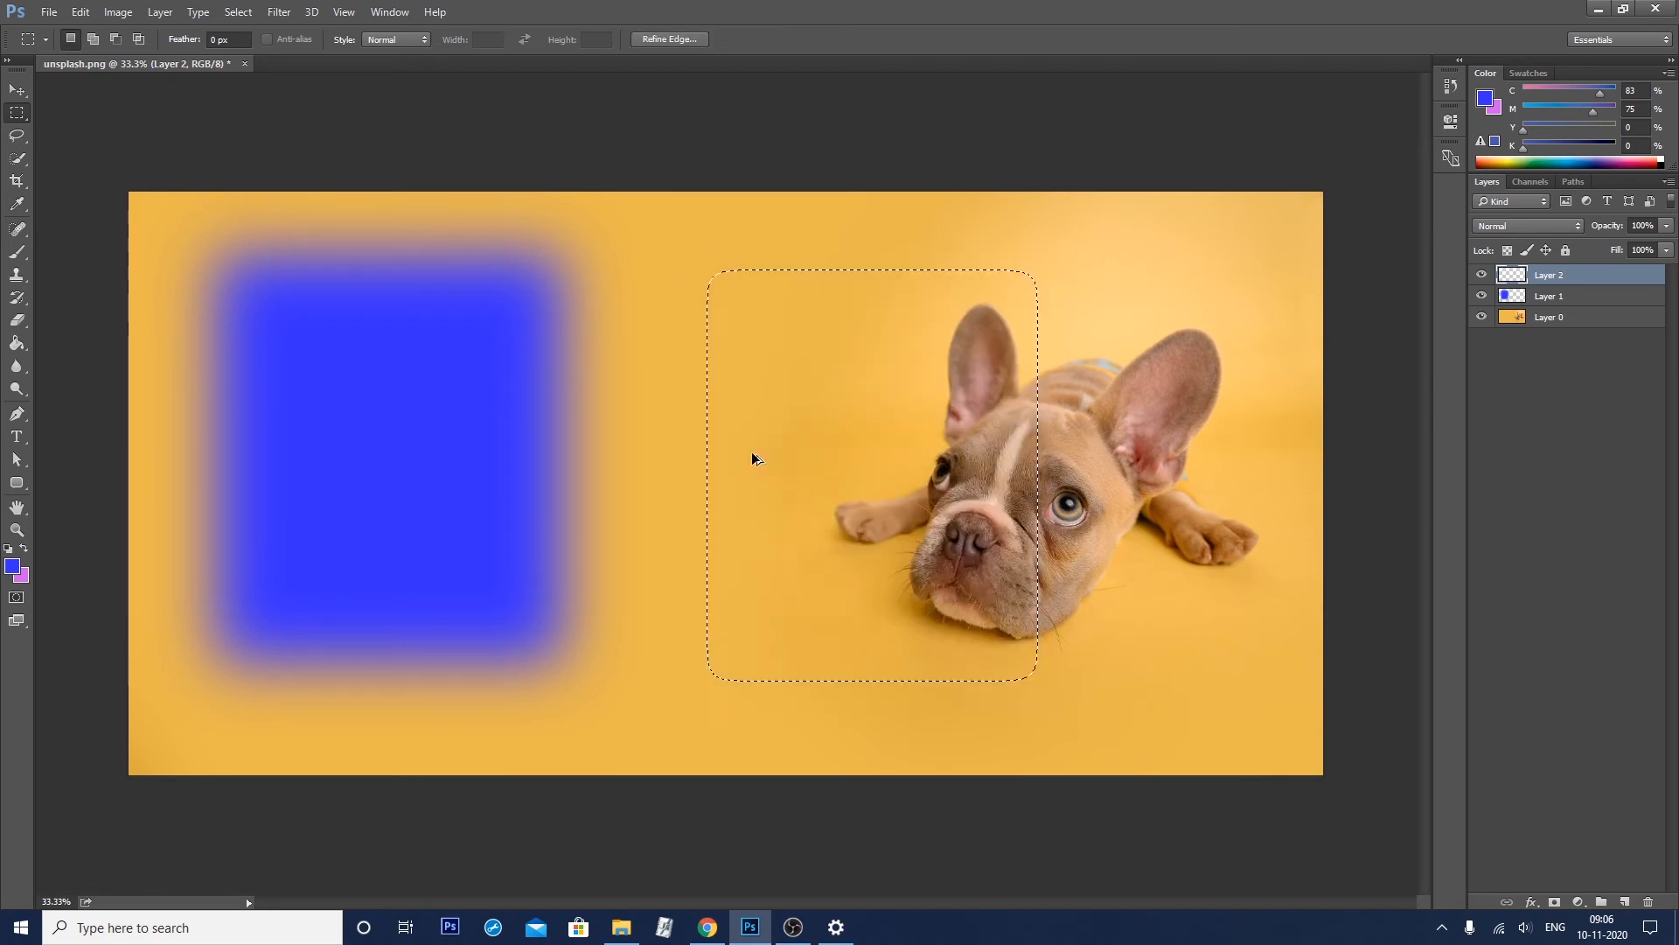
key("ctrl+d")
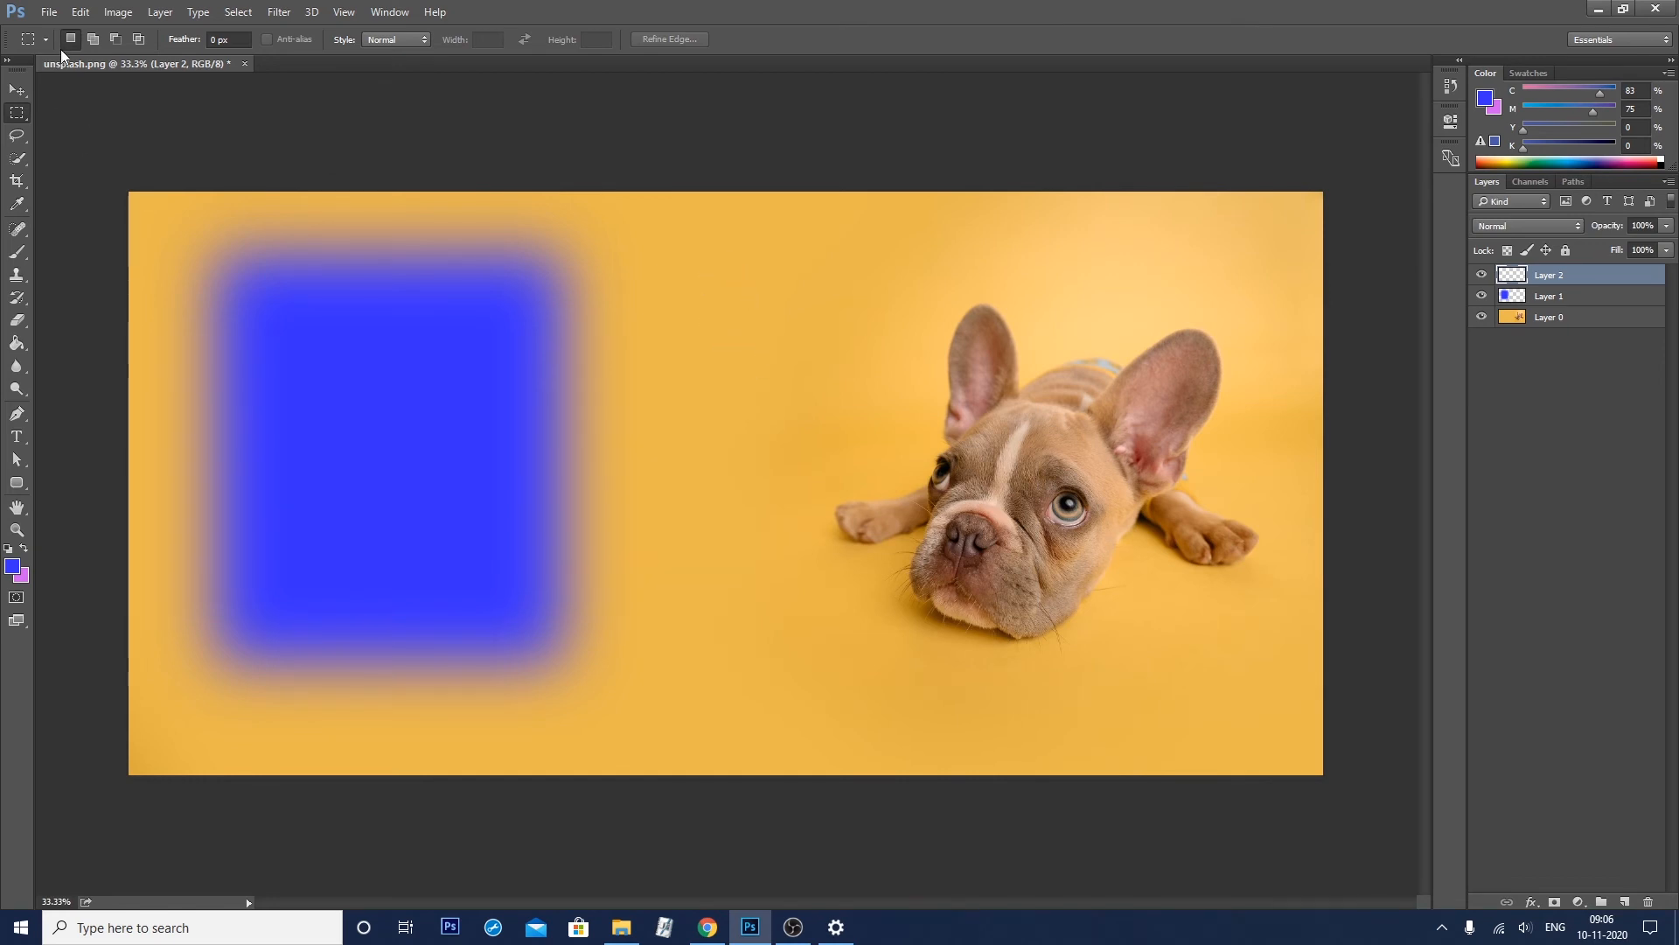
Draw an unfeathered rectangular selection over the left part of the dog and clear it
left_click_drag(747, 258, 1084, 668)
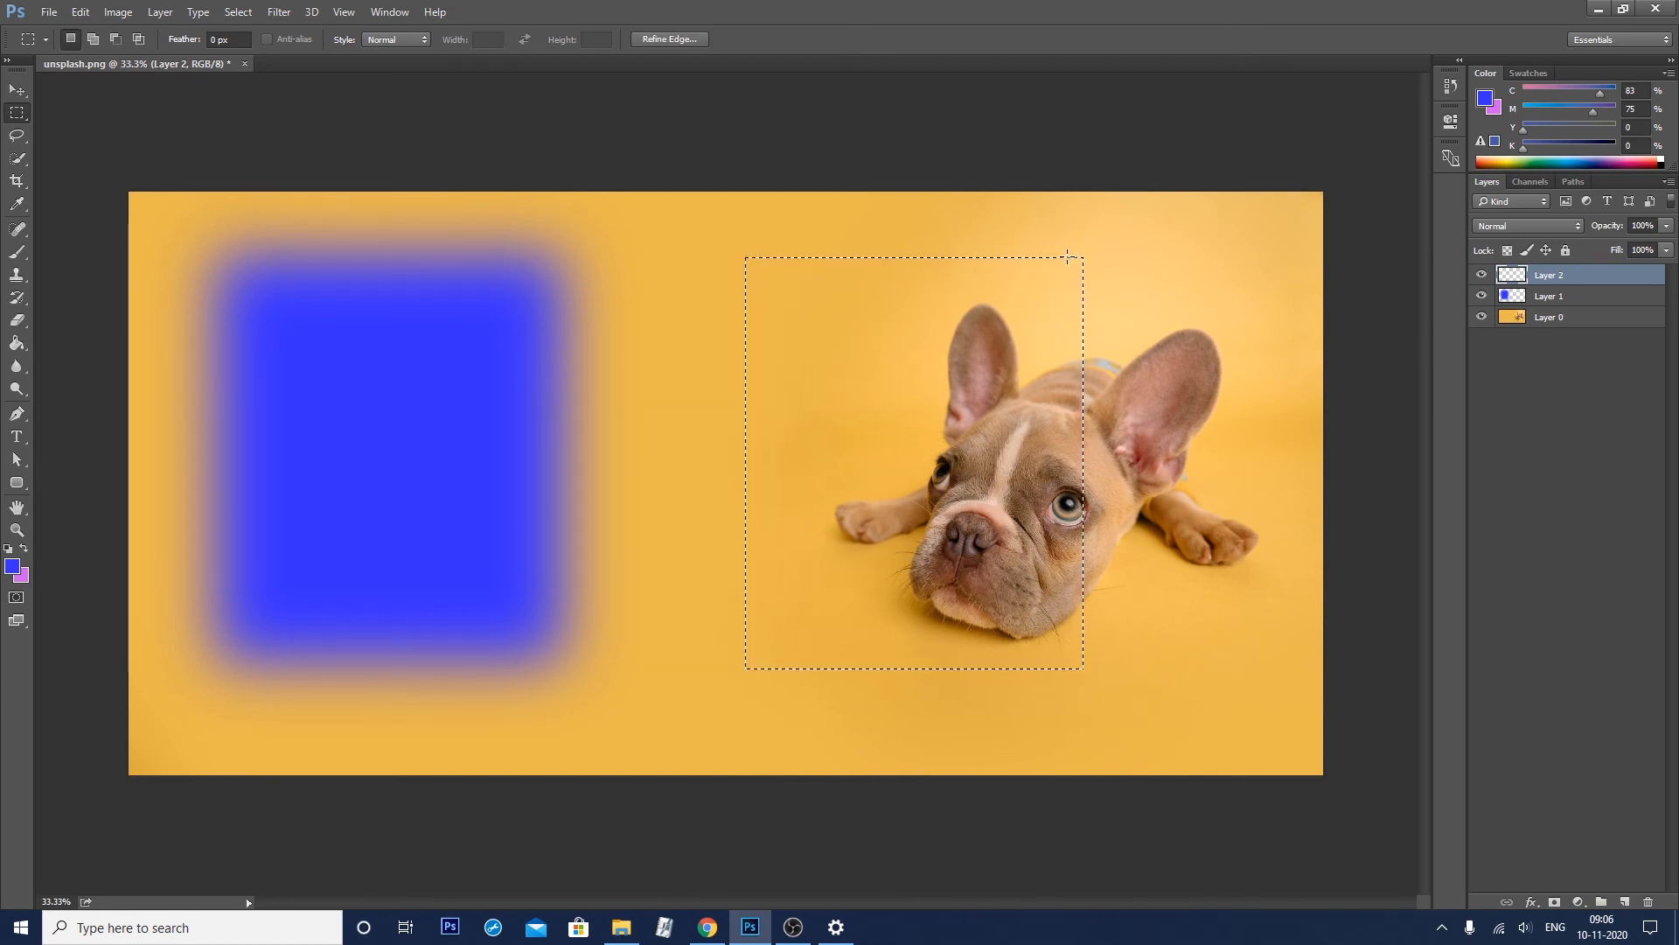
left_click(925, 344)
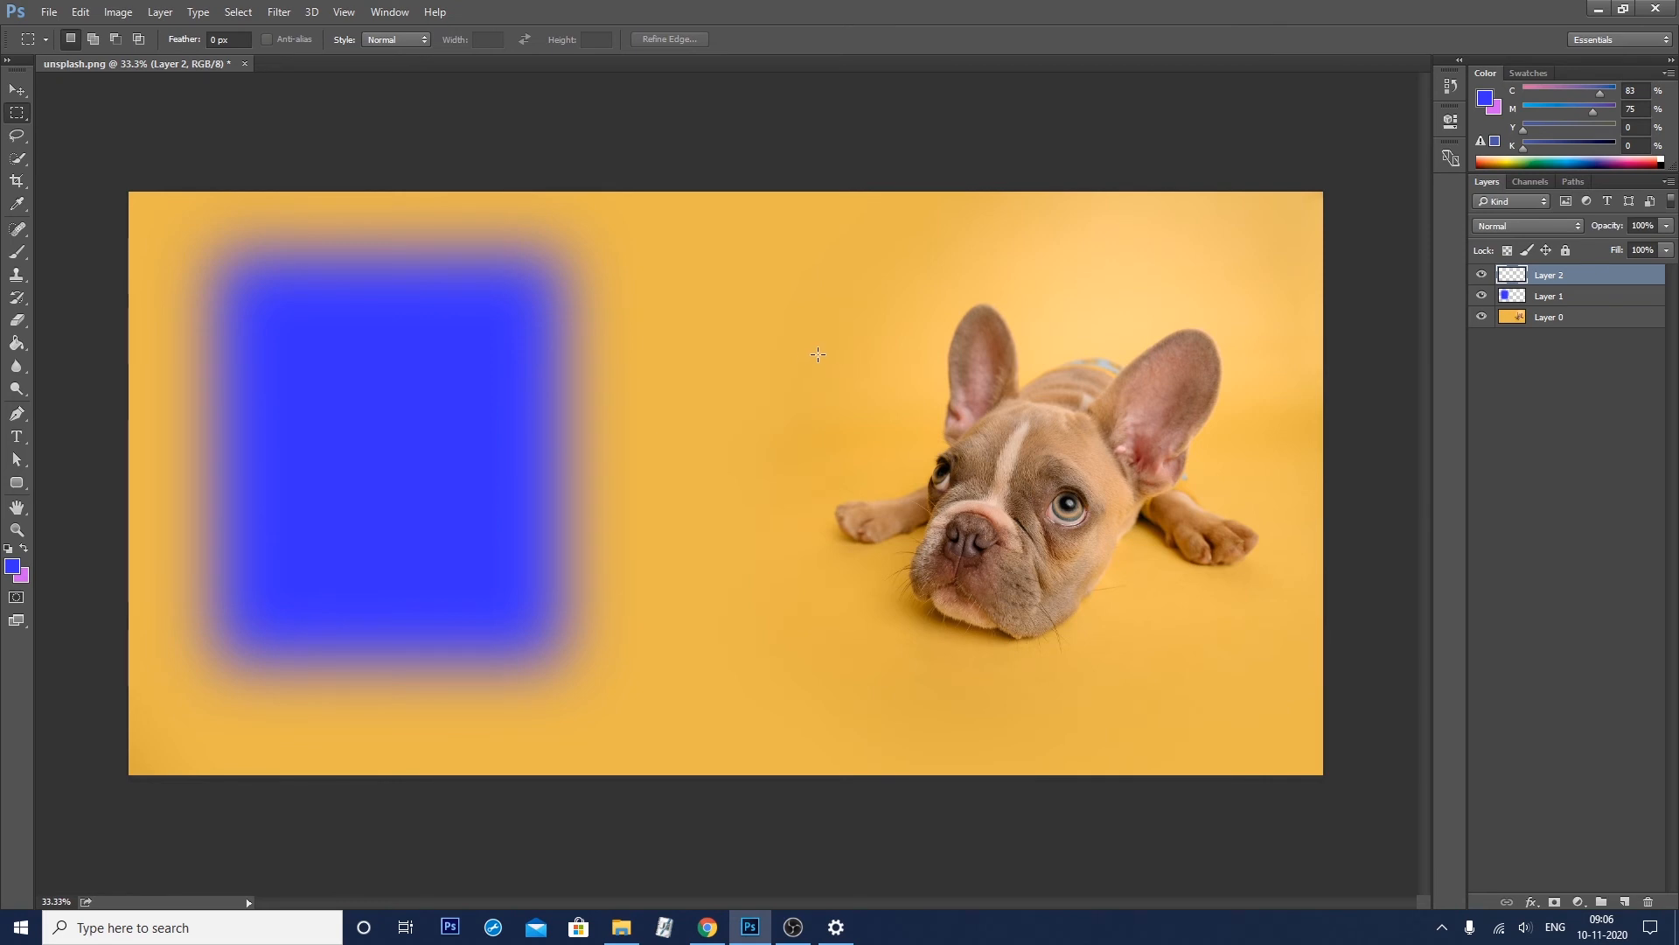
left_click(211, 38)
Delete Layer 2 and Layer 1, leaving only Layer 0
left_click(17, 90)
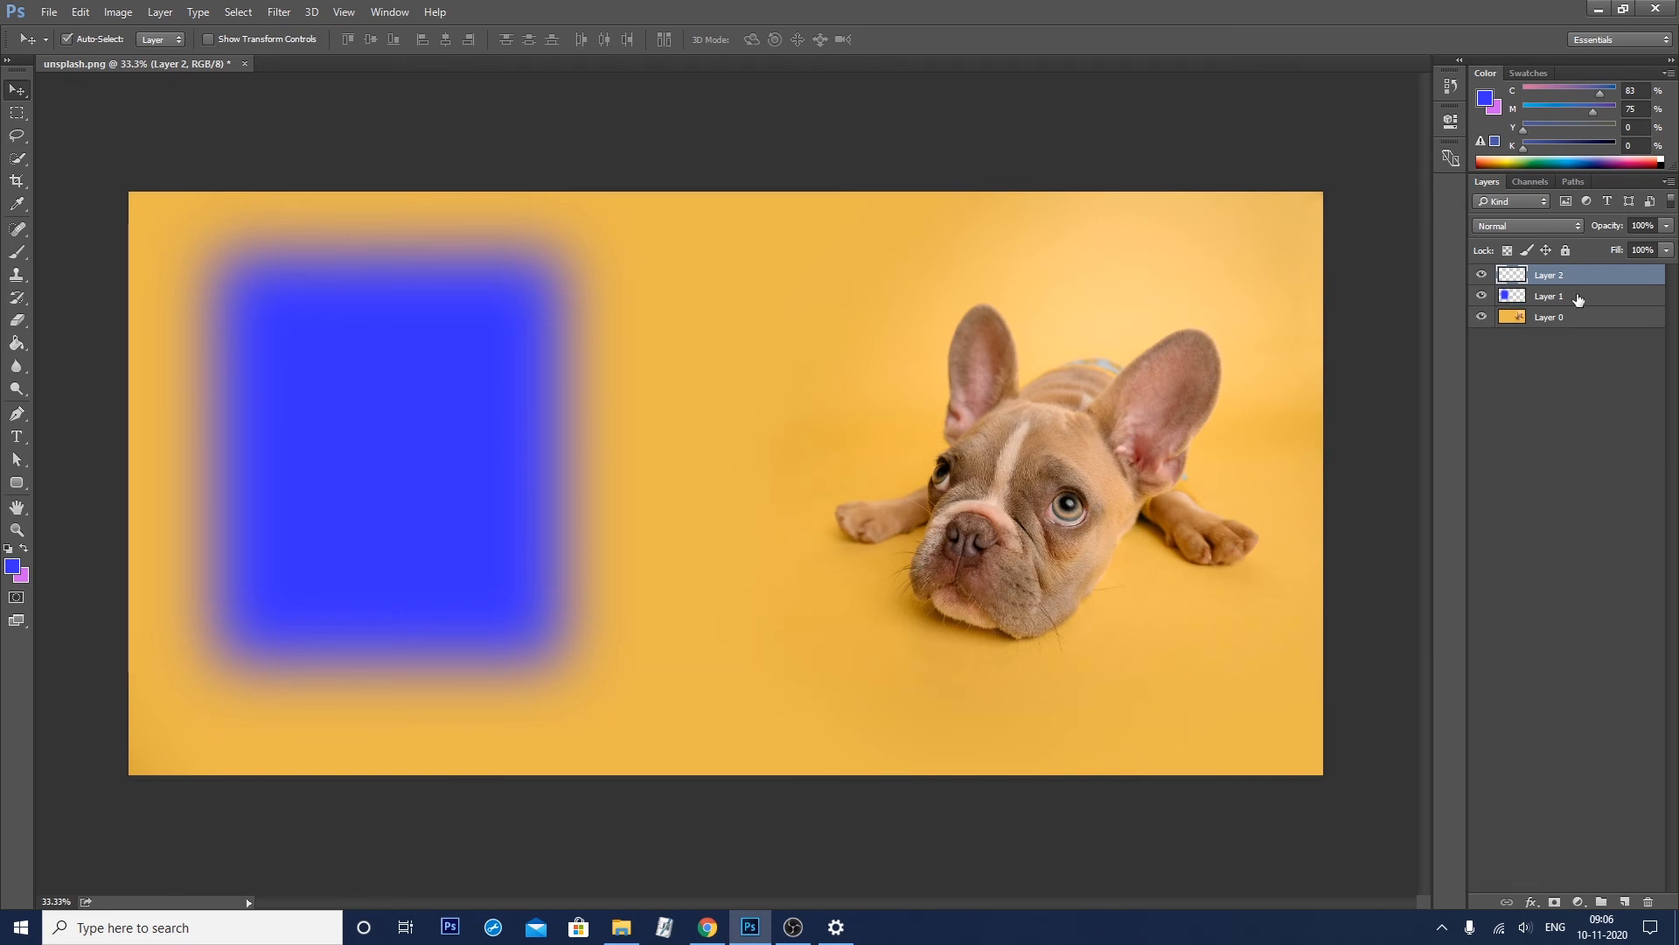
key("Delete")
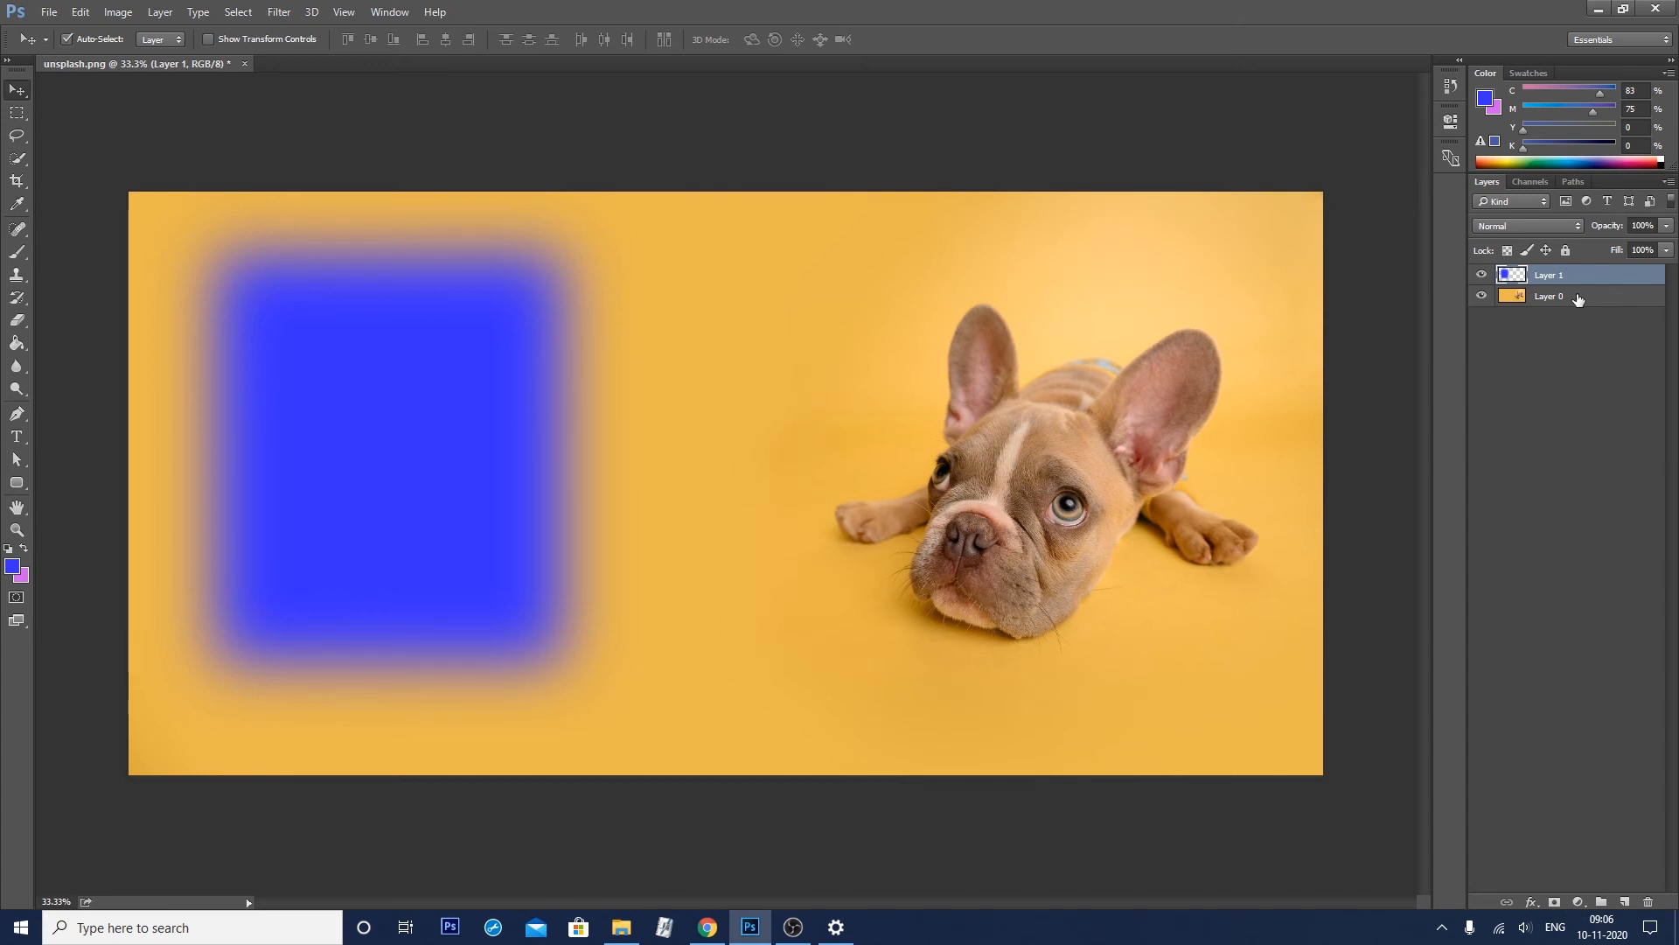
key("Delete")
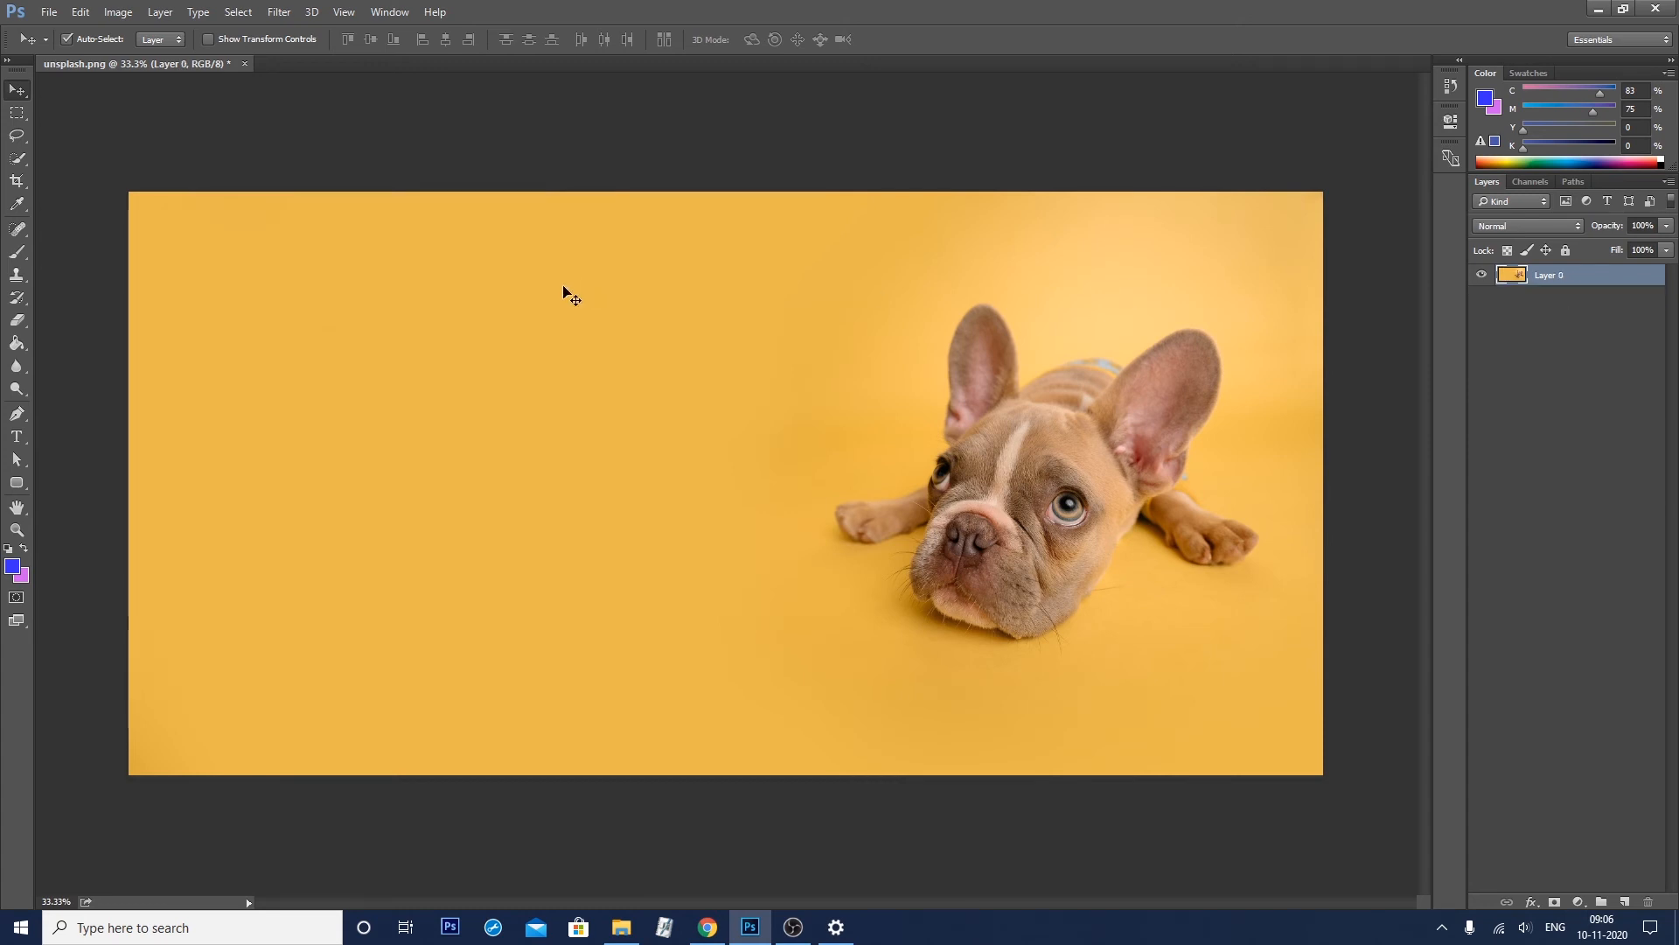
Return to the Rectangular Marquee in Normal style, draw freely proportioned selections on the yellow area and clear them
left_click(18, 114)
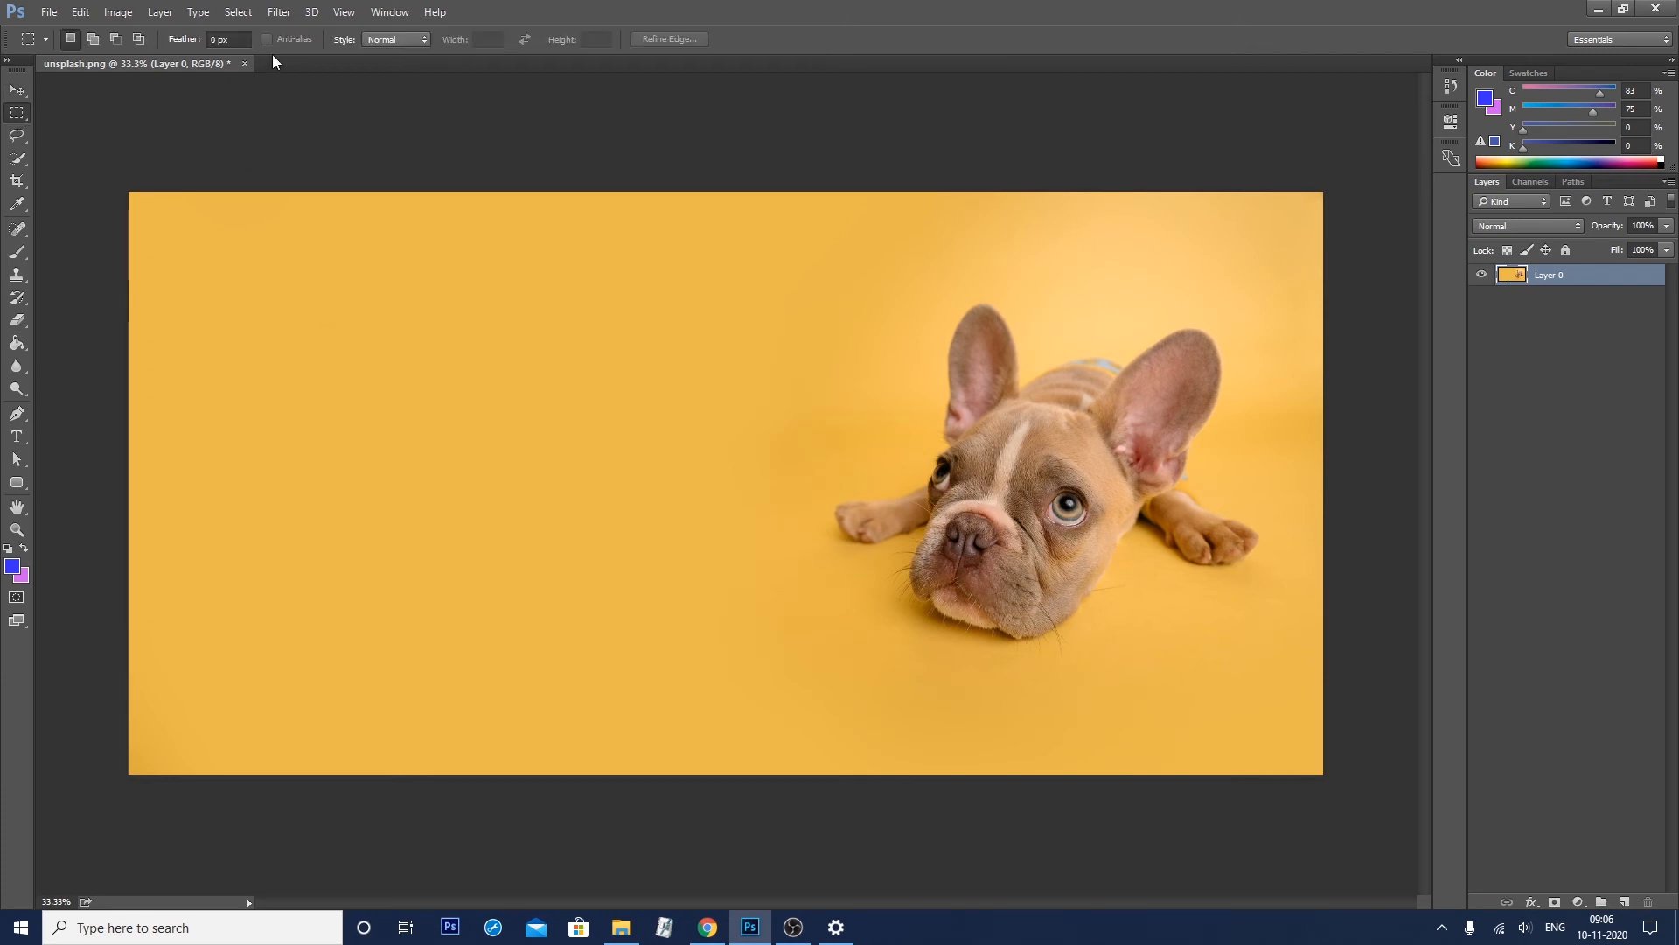
left_click(382, 41)
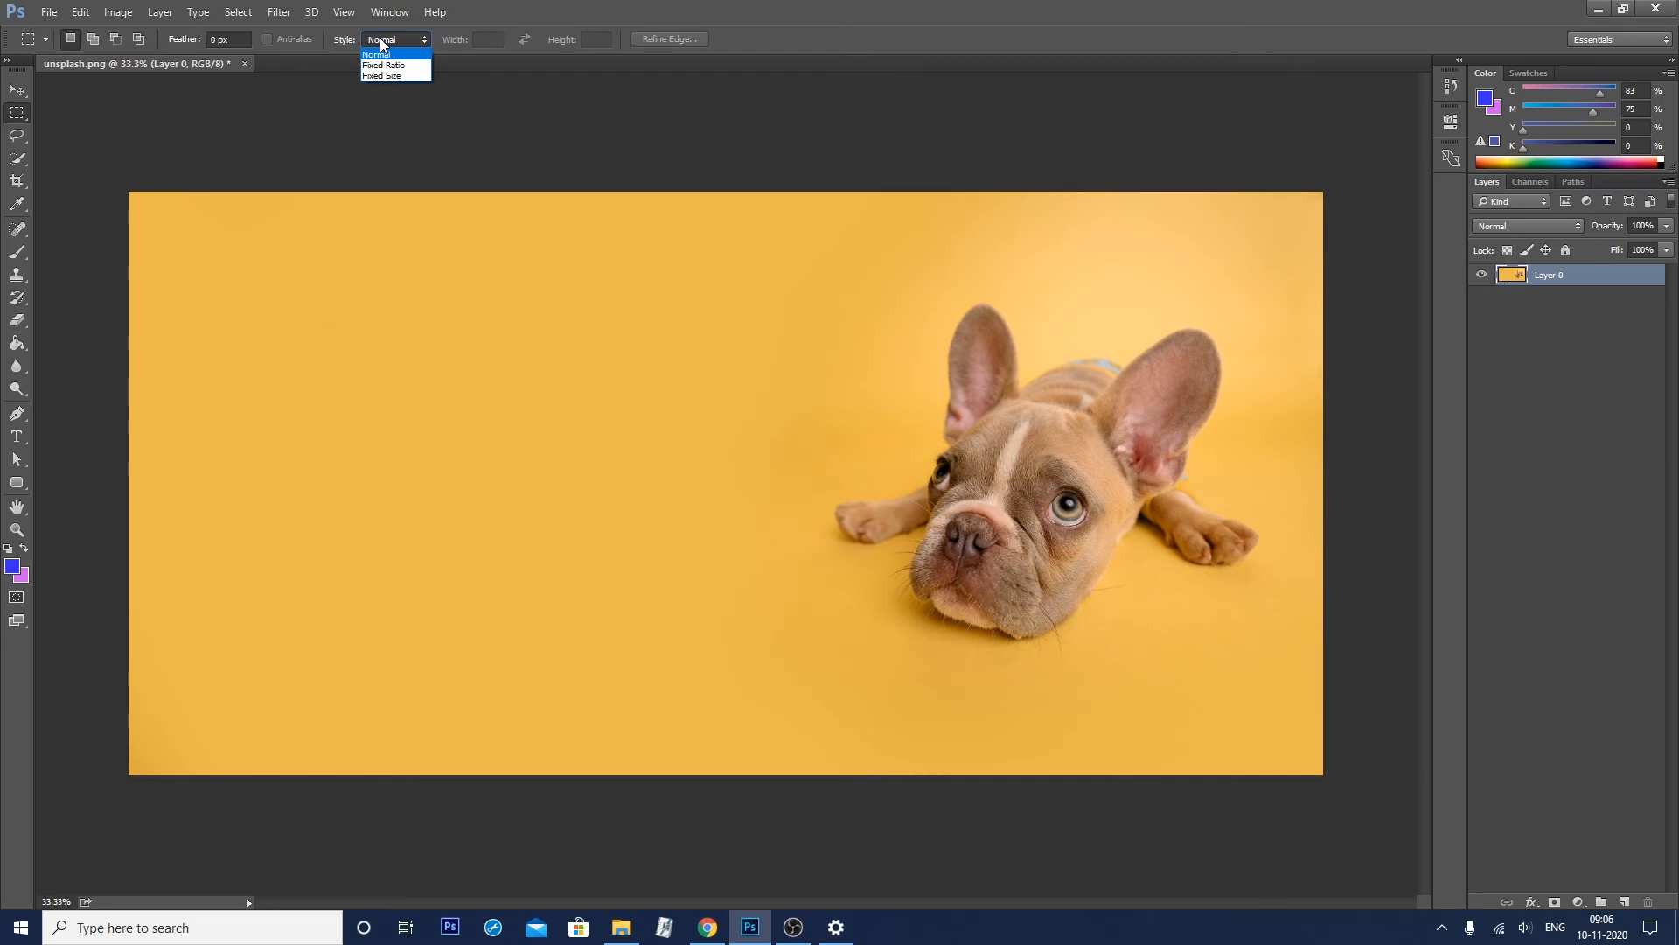
left_click_drag(240, 288, 750, 594)
left_click(303, 292)
left_click_drag(289, 285, 720, 551)
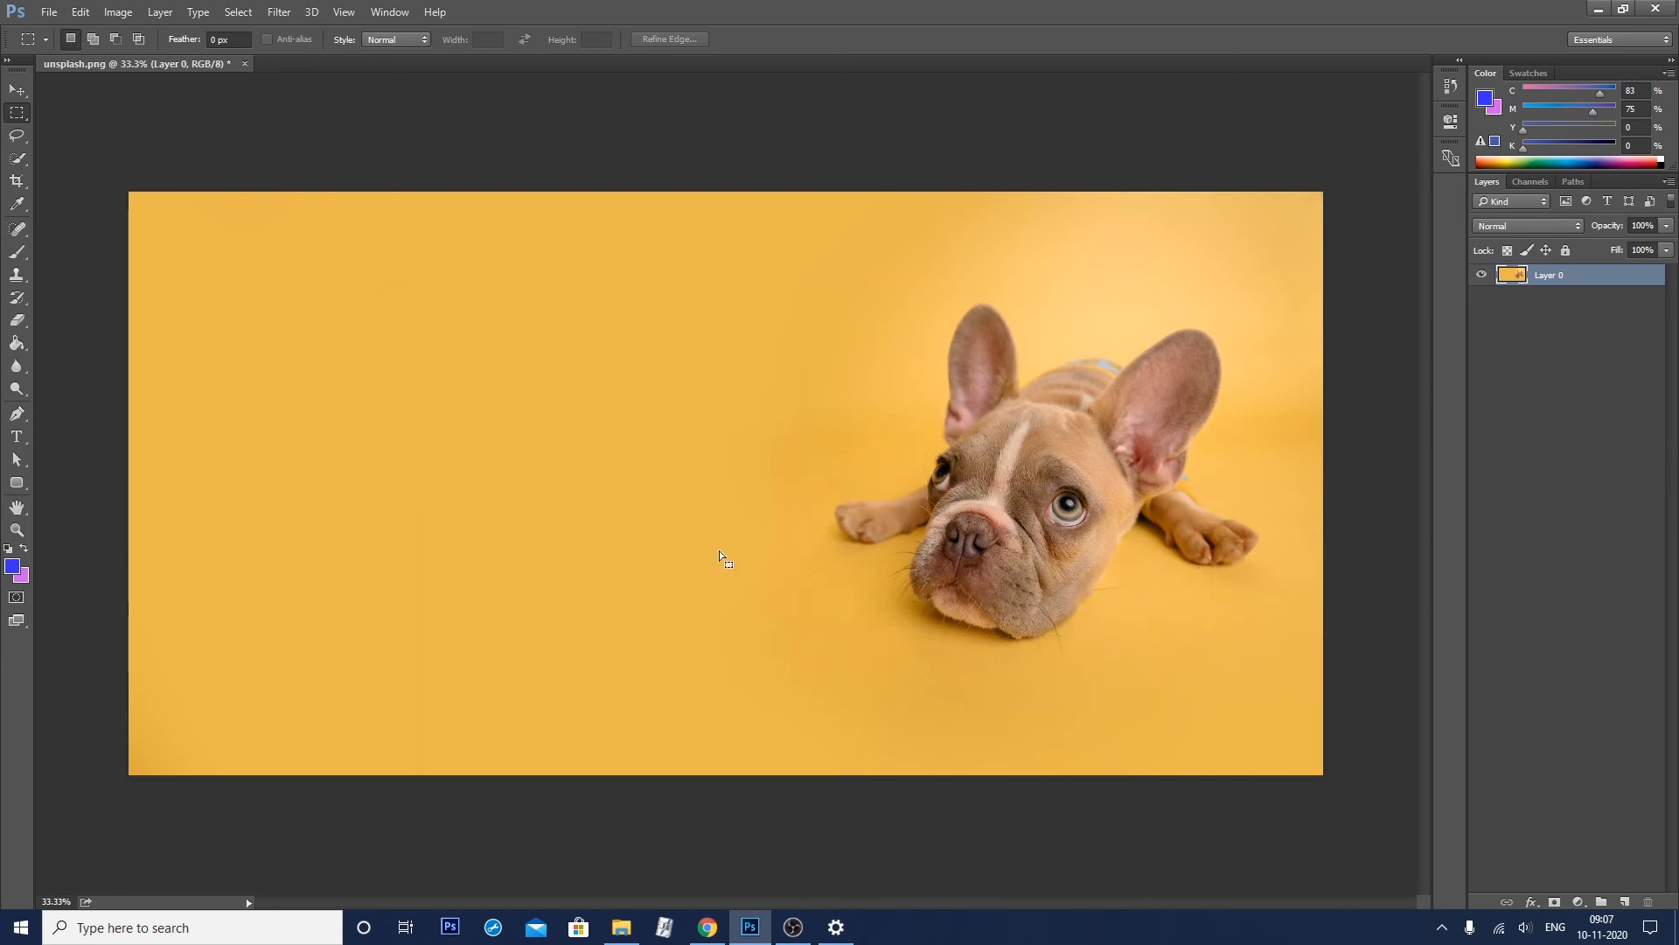
left_click(518, 186)
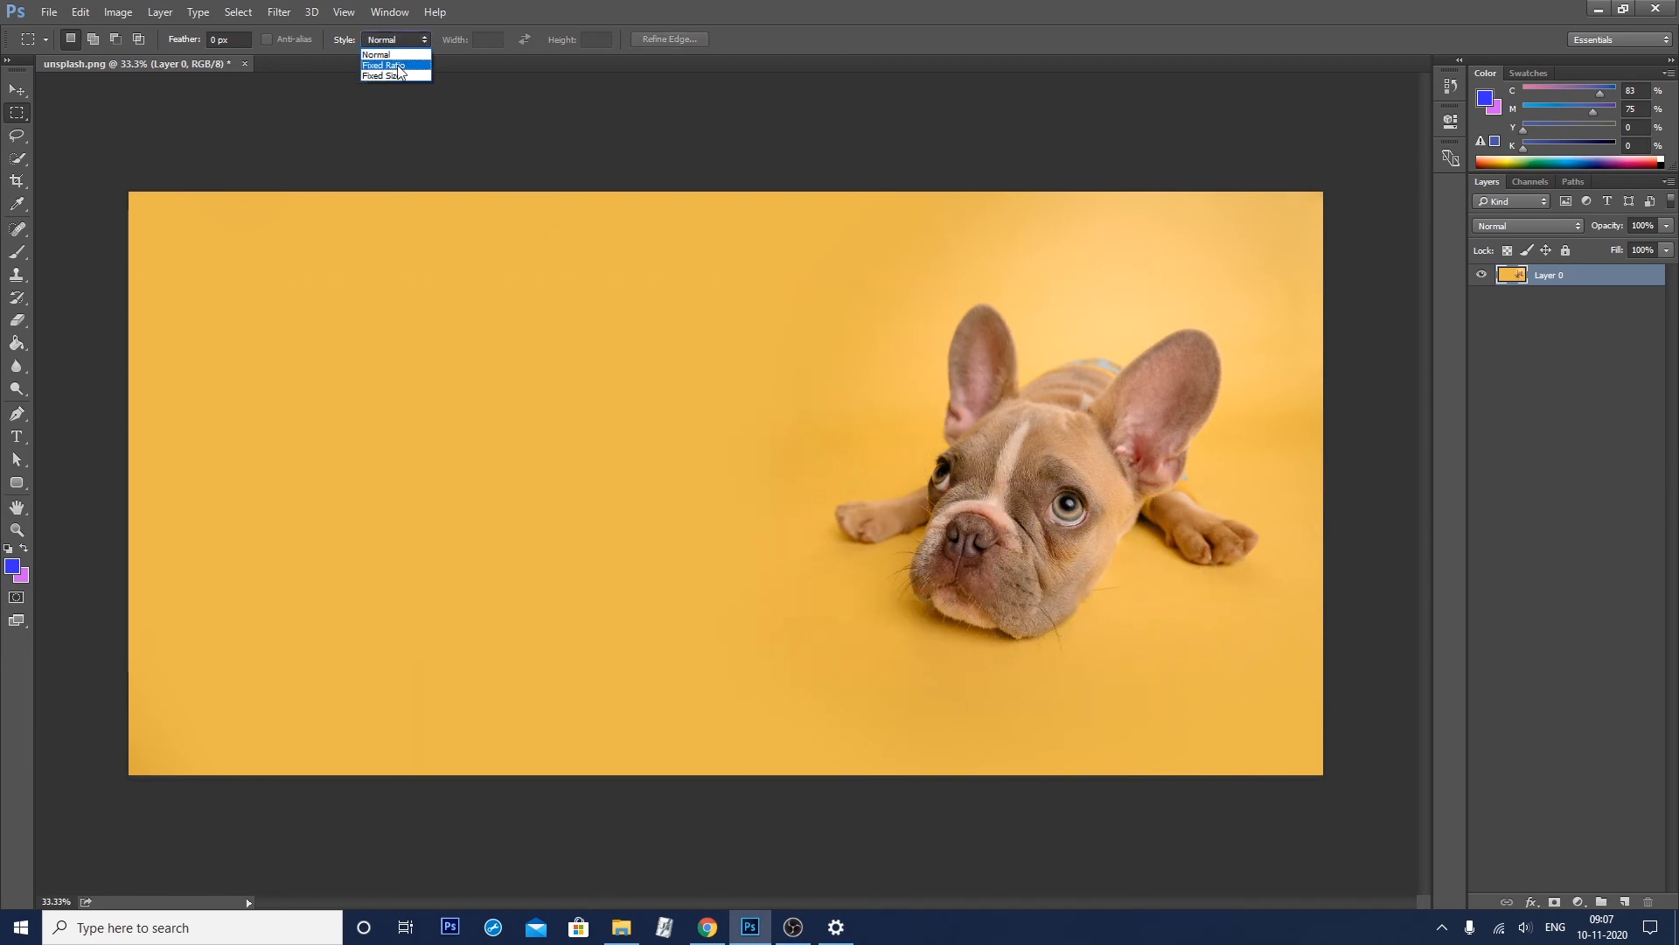
Switch the marquee style to Fixed Ratio, draw a selection on the yellow area and deselect
left_click(399, 66)
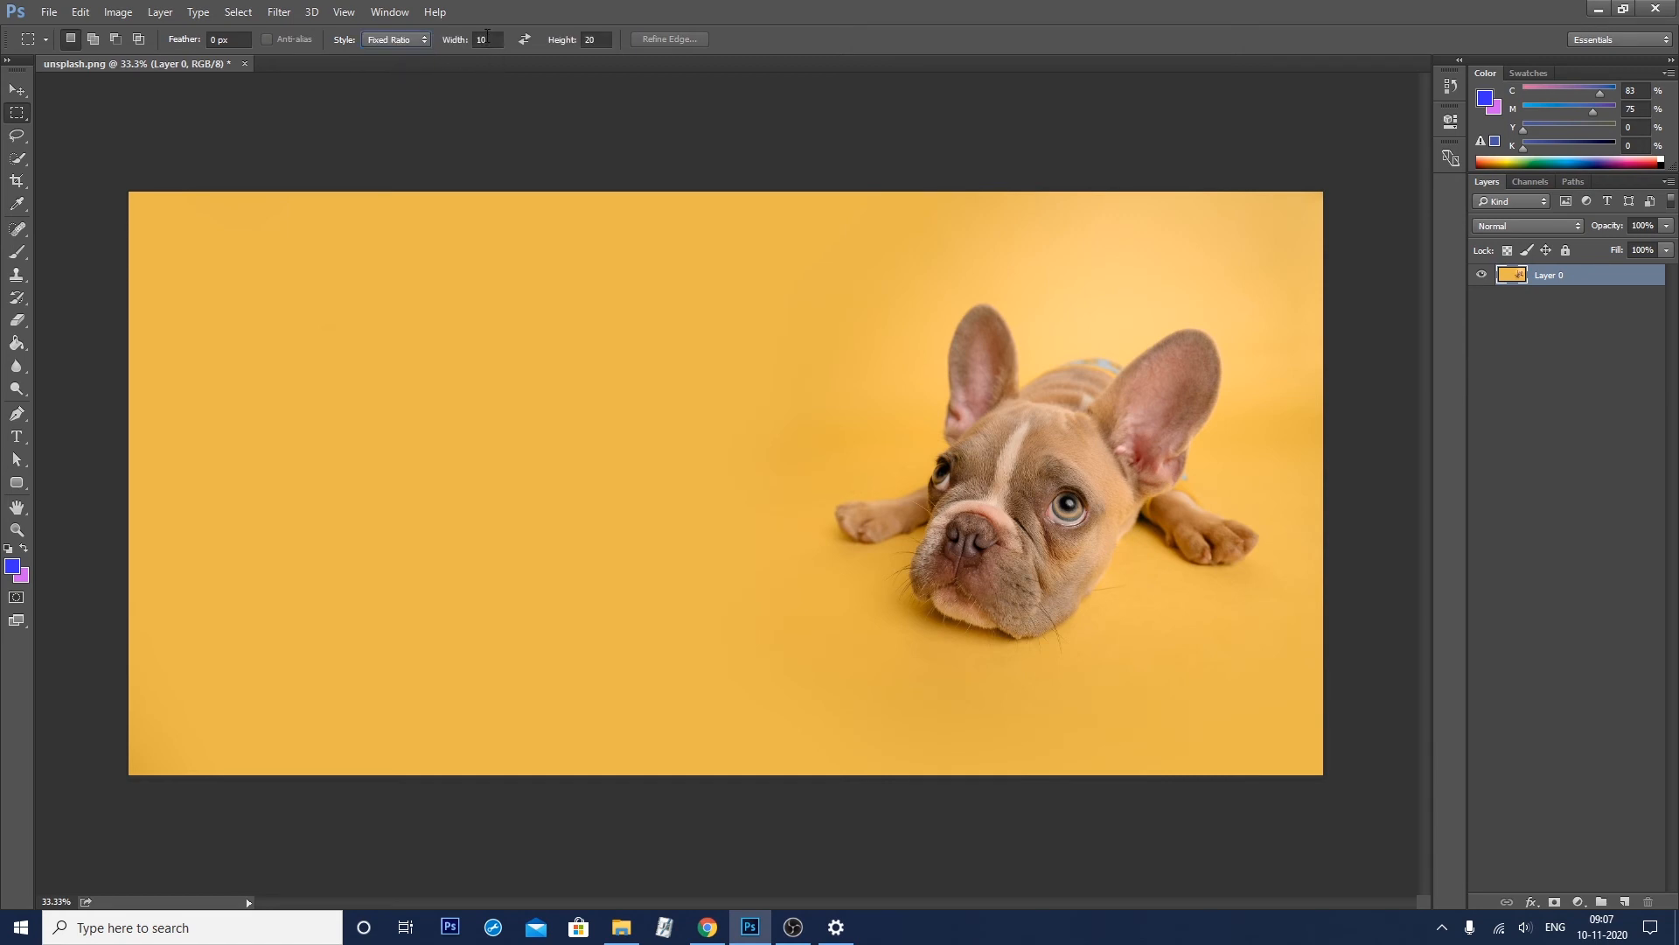
left_click_drag(266, 307, 449, 497)
key("ctrl+d")
Set the fixed ratio to width 1 and height 2, draw a selection on the yellow area and deselect
left_click(494, 40)
type("1")
left_click(601, 37)
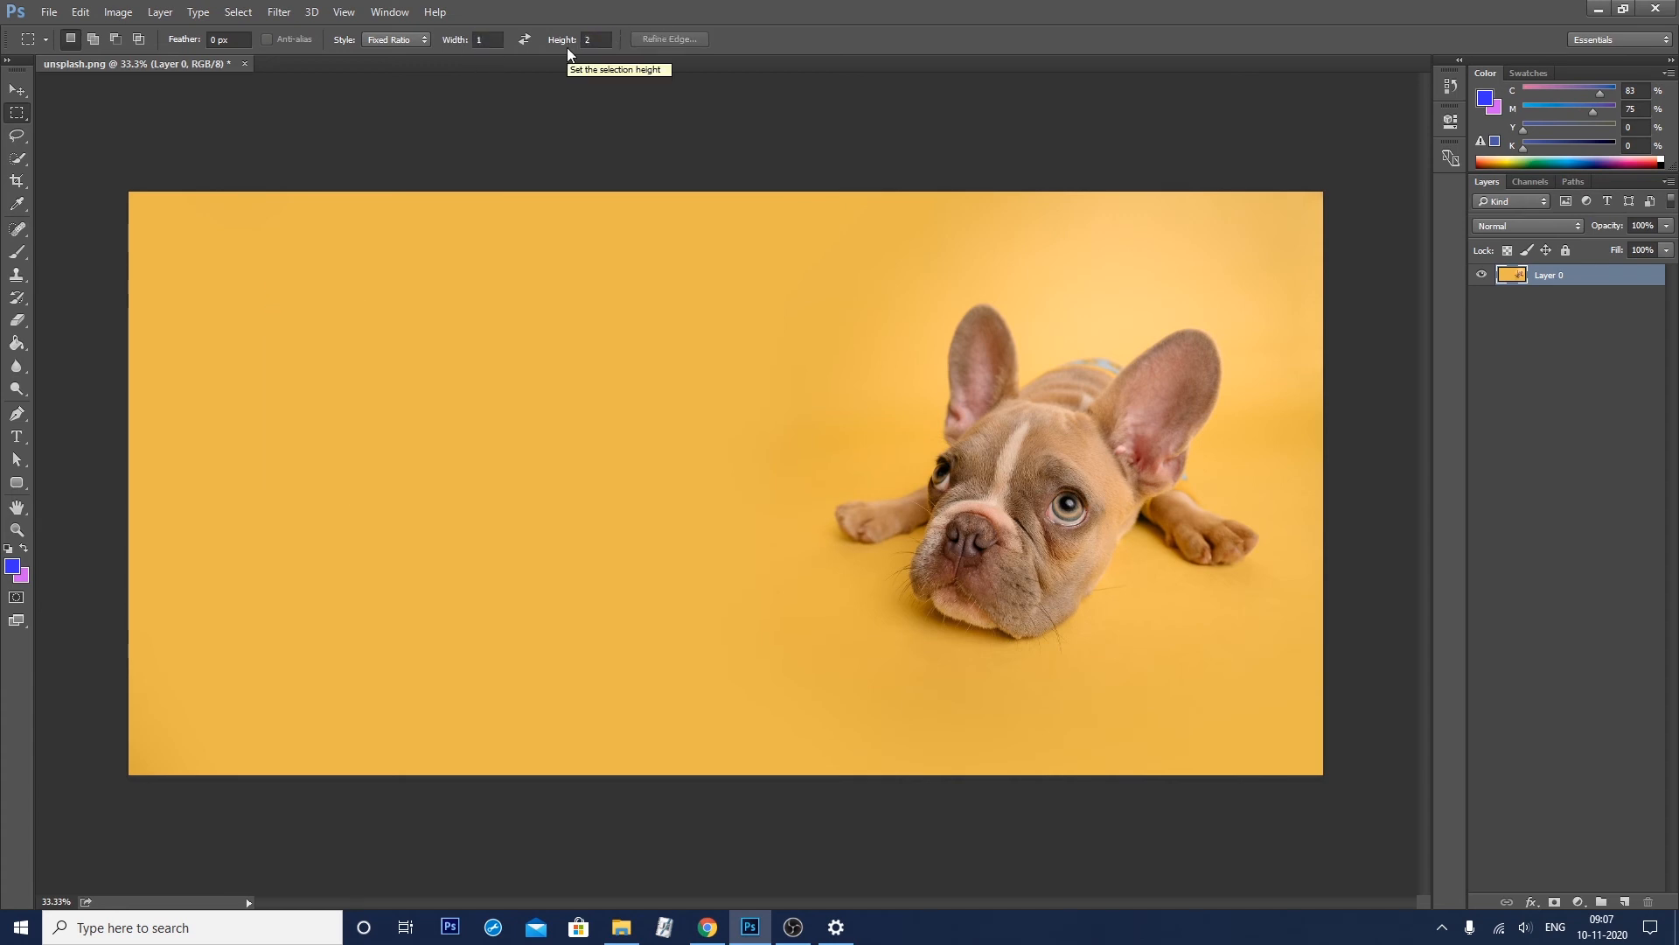
left_click_drag(315, 302, 555, 563)
key("ctrl+d")
Set the fixed ratio's width to 2, draw a square selection on the yellow area and clear it
left_click(491, 40)
type("2")
key("Return")
left_click_drag(231, 317, 580, 539)
left_click(501, 313)
Switch the marquee style to Fixed Size, place a 500 by 500 px selection on the yellow area and deselect
left_click(394, 40)
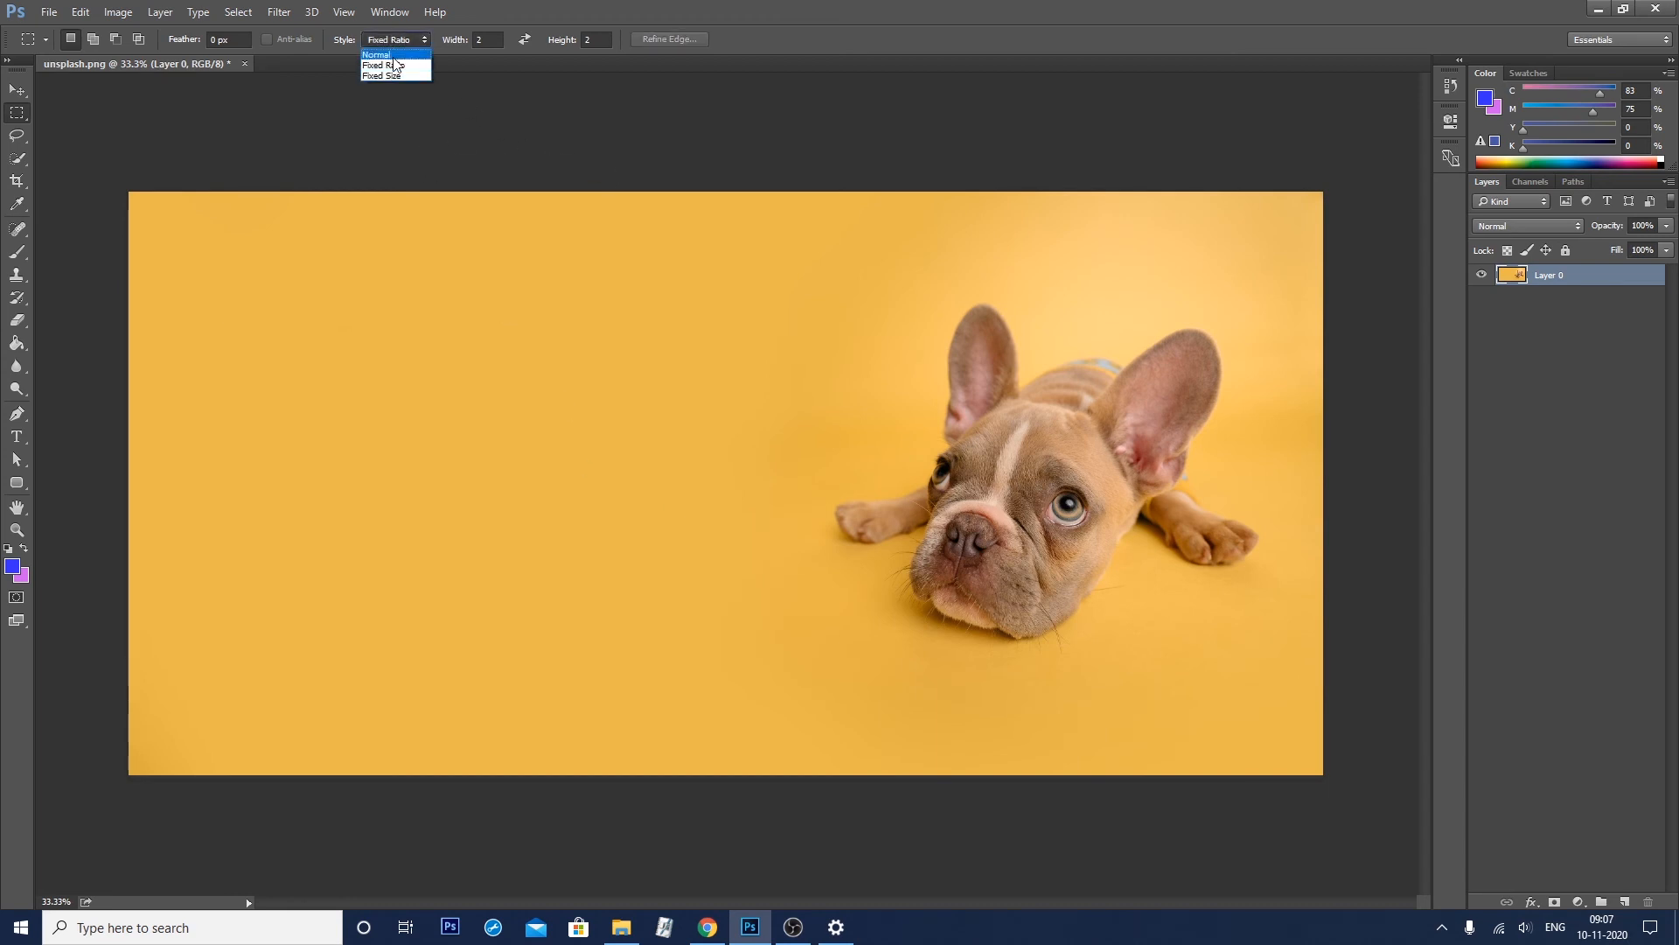
left_click(392, 75)
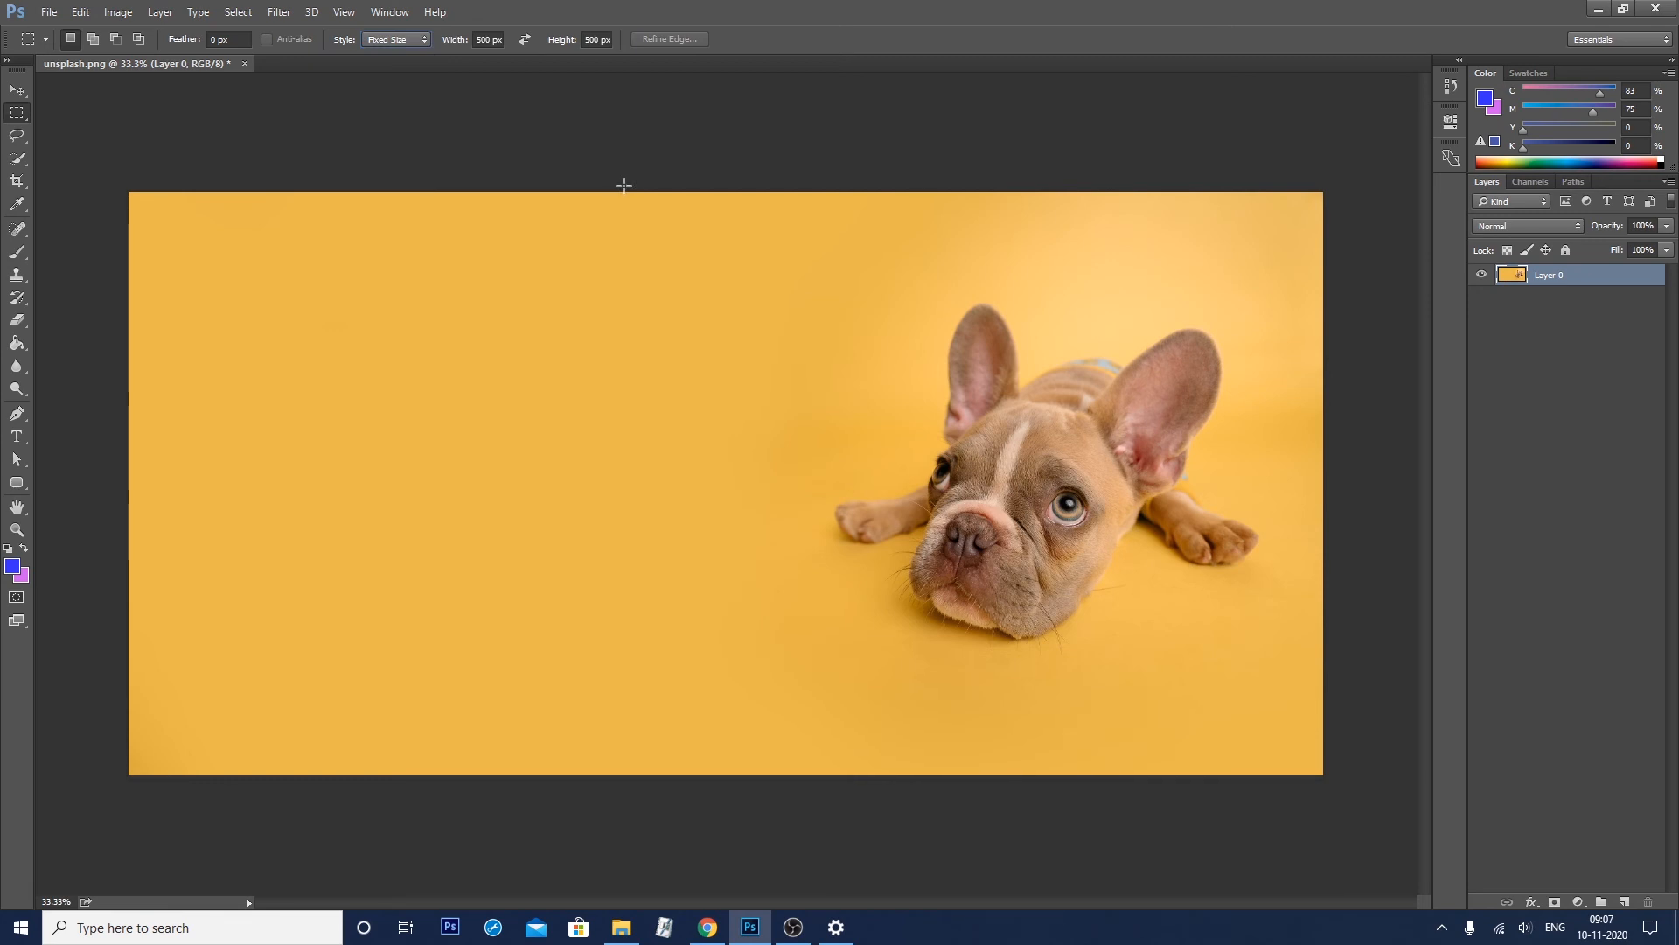
left_click(301, 309)
key("ctrl+d")
Set the fixed size to 1000 by 1000 px, place that selection on the yellow area and deselect
left_click(484, 39)
type("1000")
key("Return")
left_click(601, 40)
key("Return")
left_click(240, 326)
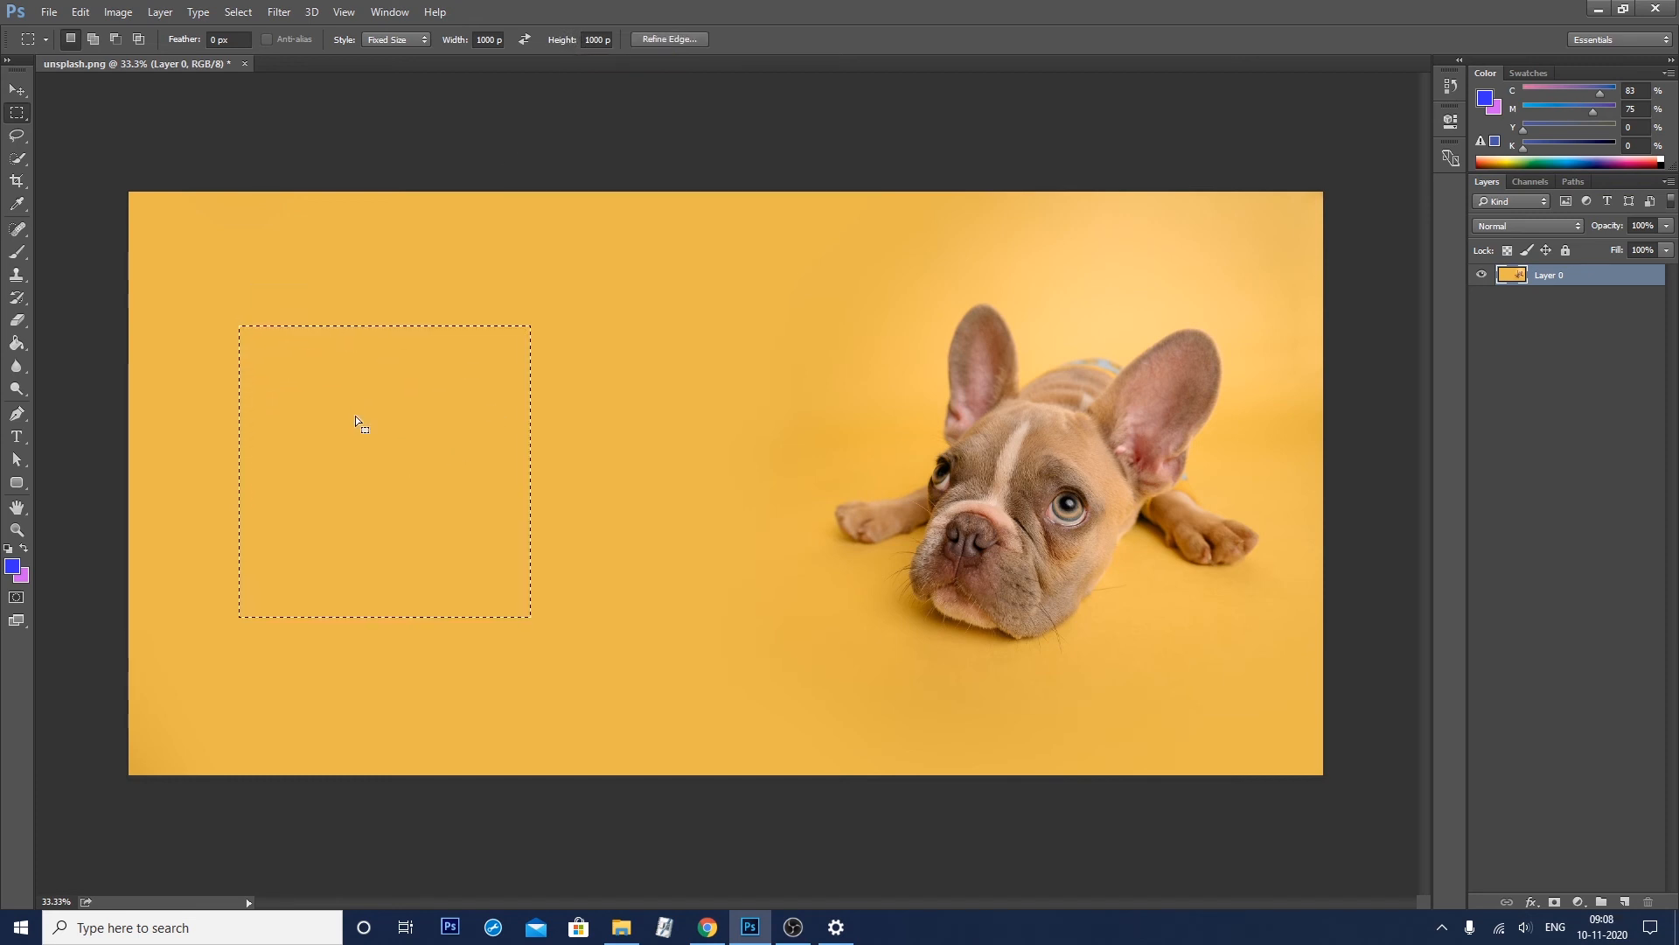
key("ctrl+d")
left_click(459, 40)
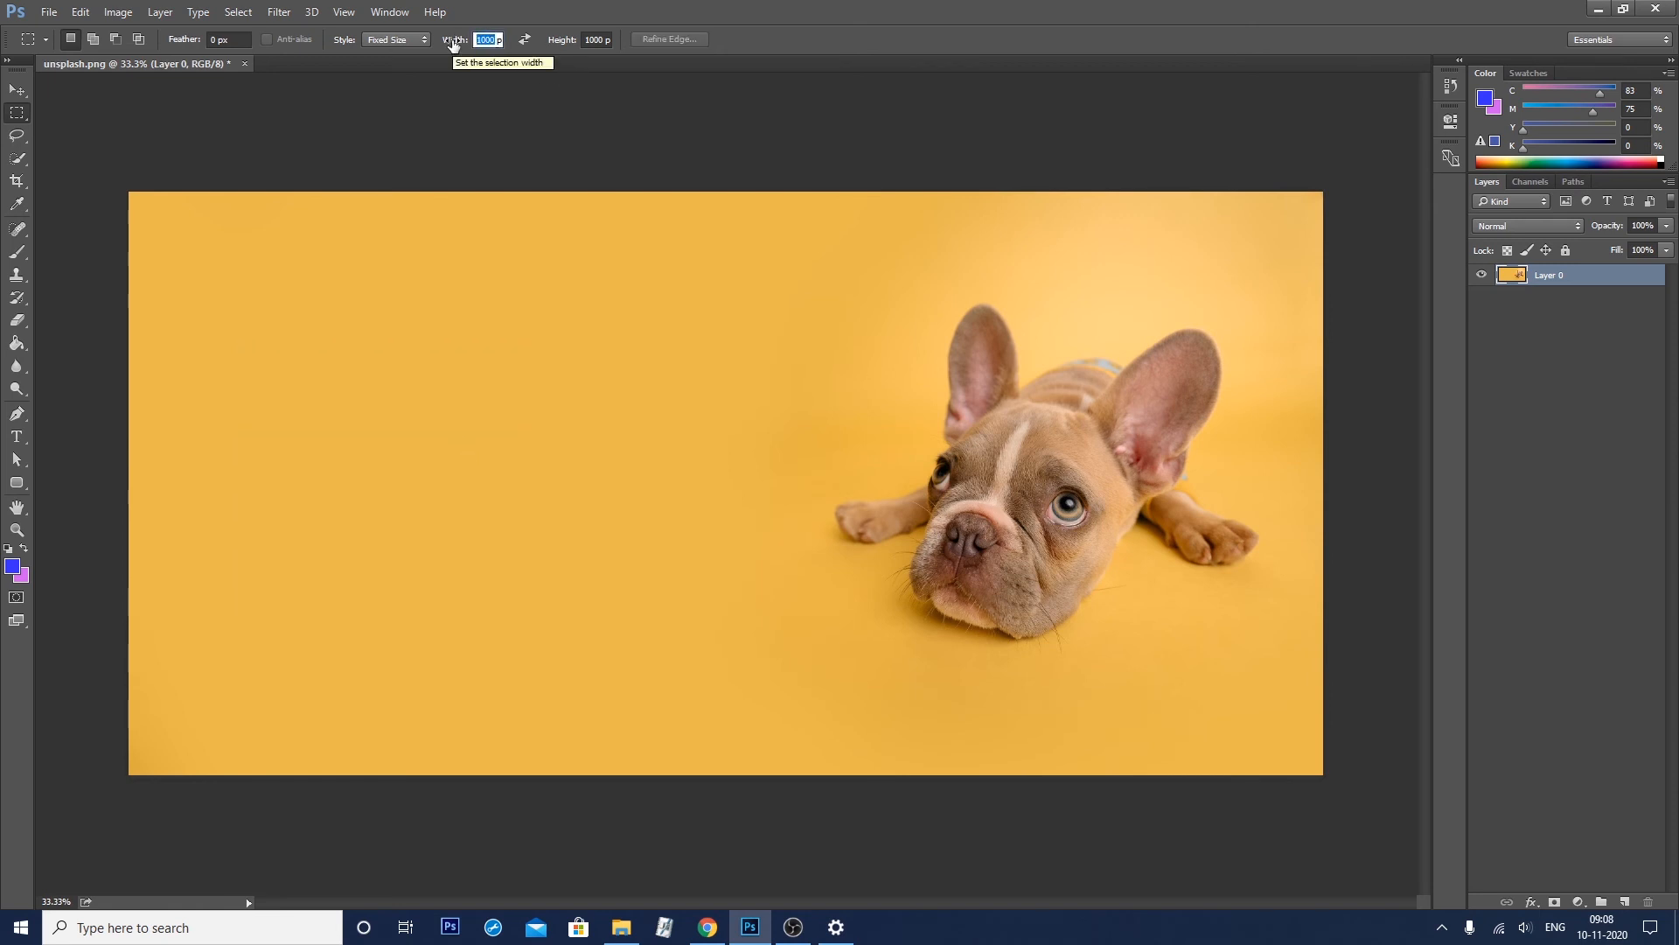
key("Return")
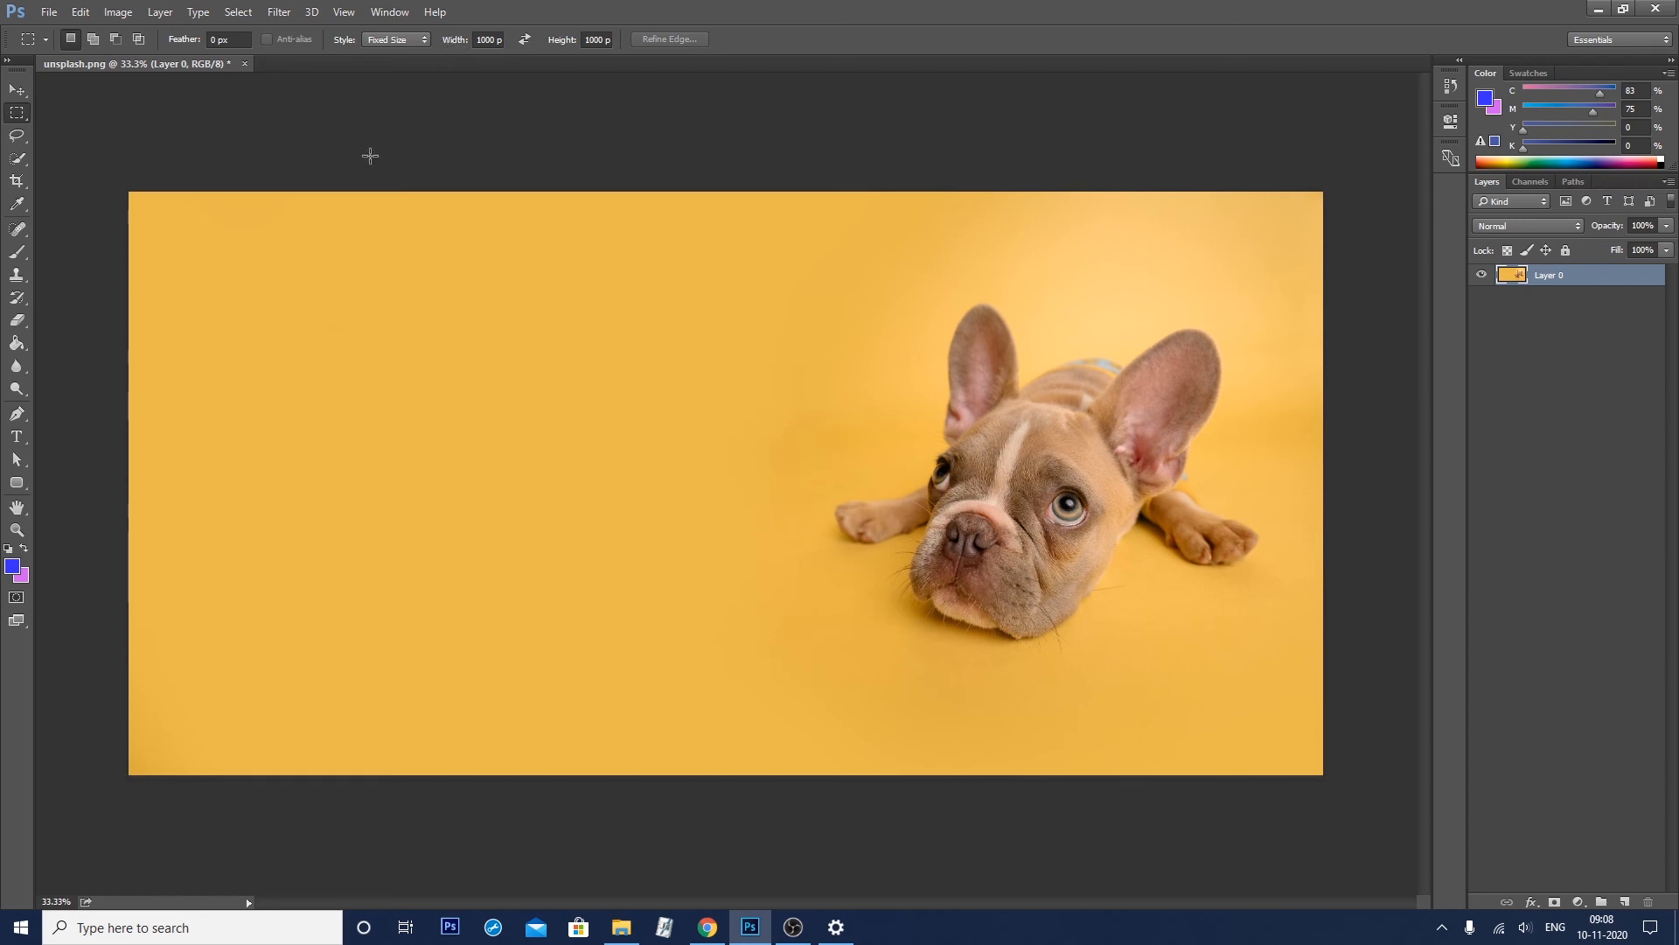
Switch to the Elliptical Marquee tool, draw several elliptical selections one after another across the image and deselect
right_click(13, 115)
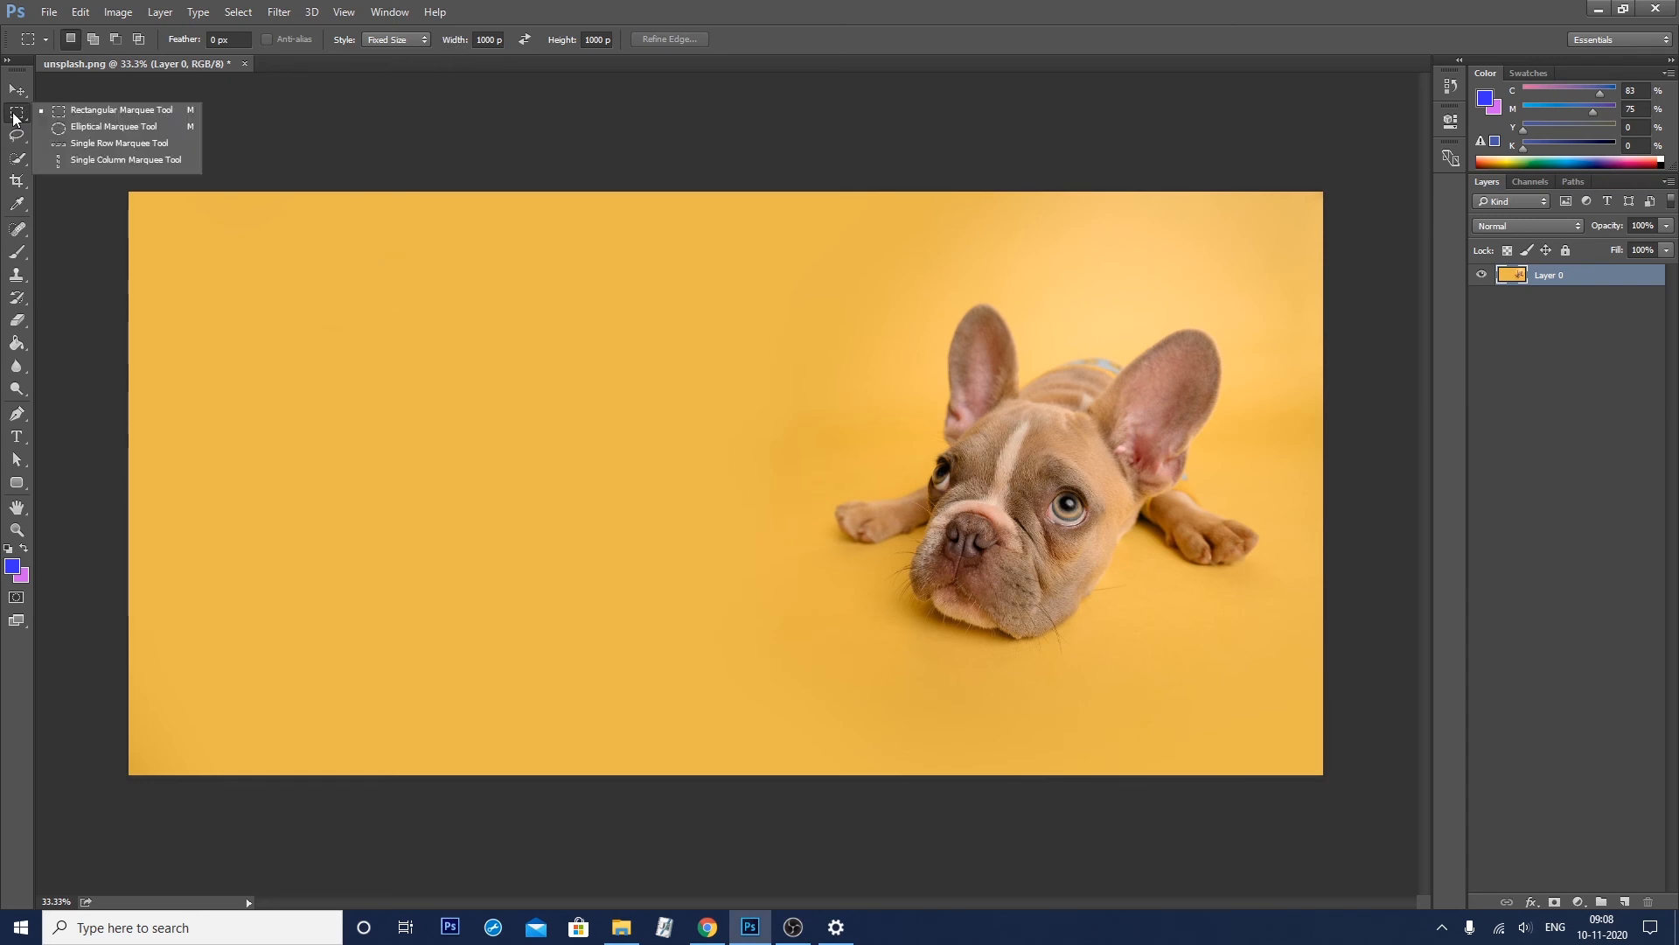
left_click(119, 130)
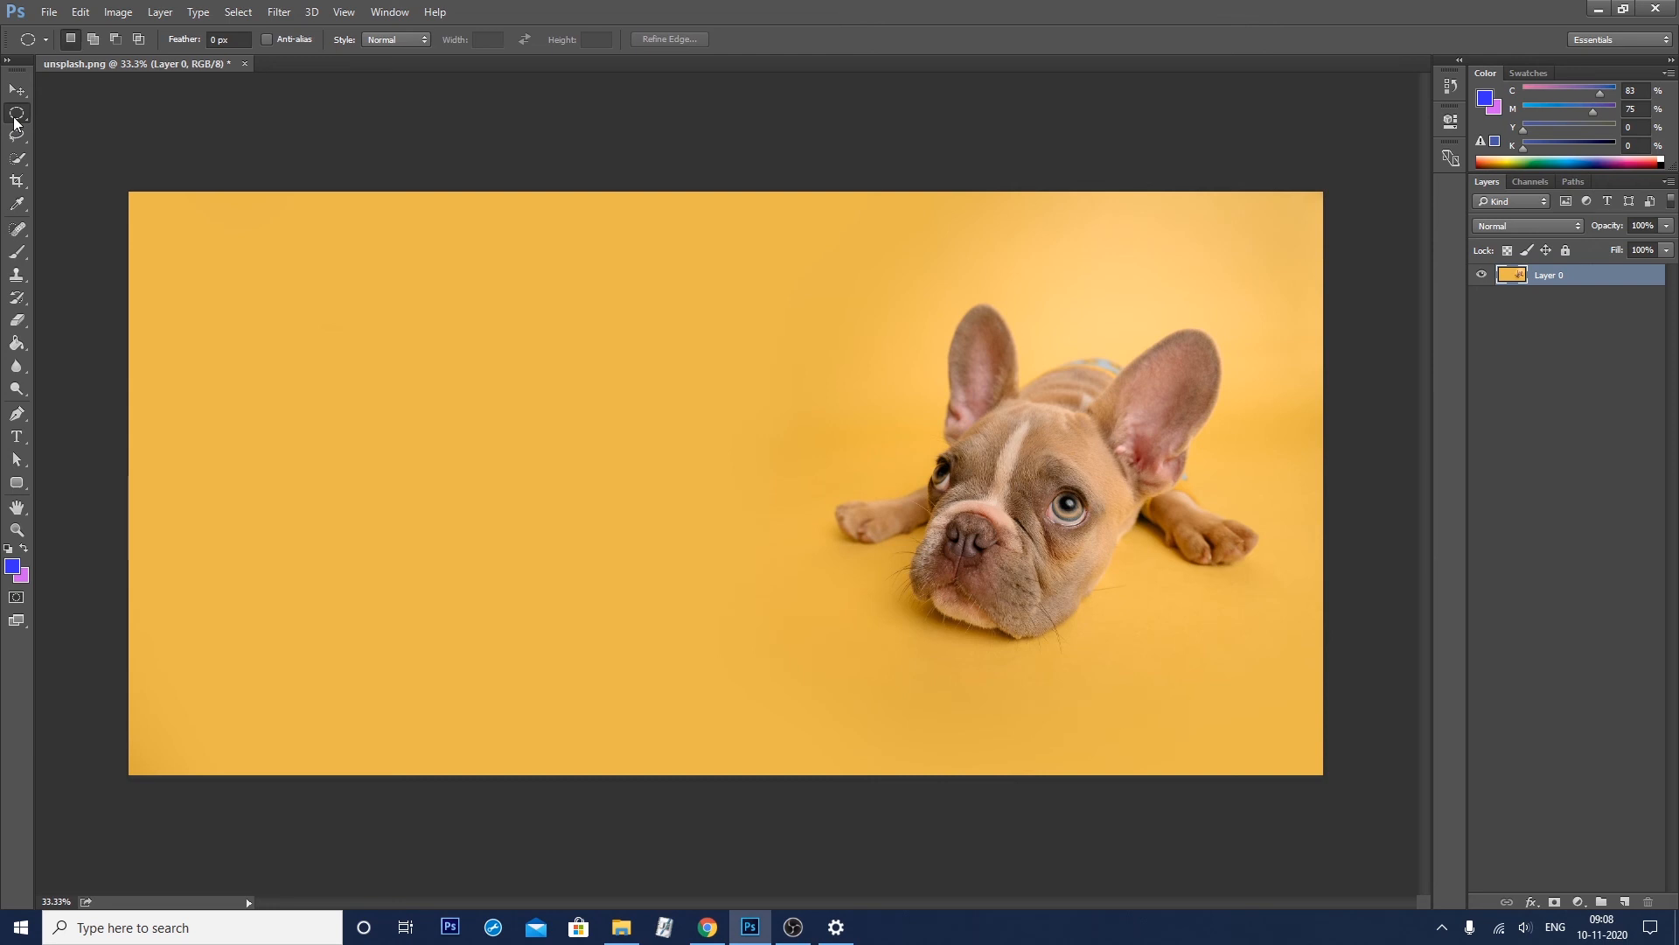
left_click_drag(282, 340, 570, 581)
left_click_drag(581, 360, 795, 626)
left_click_drag(795, 323, 997, 645)
left_click_drag(311, 391, 618, 675)
key("ctrl+d")
Set the elliptical marquee to add to selection and draw three overlapping ellipses from the yellow area towards the dog
left_click(91, 40)
left_click_drag(249, 303, 492, 626)
left_click_drag(452, 293, 722, 695)
left_click_drag(687, 282, 989, 574)
Fill the combined ellipses with the pink background colour, undo the fill and clear the selection
key("ctrl+BackSpace")
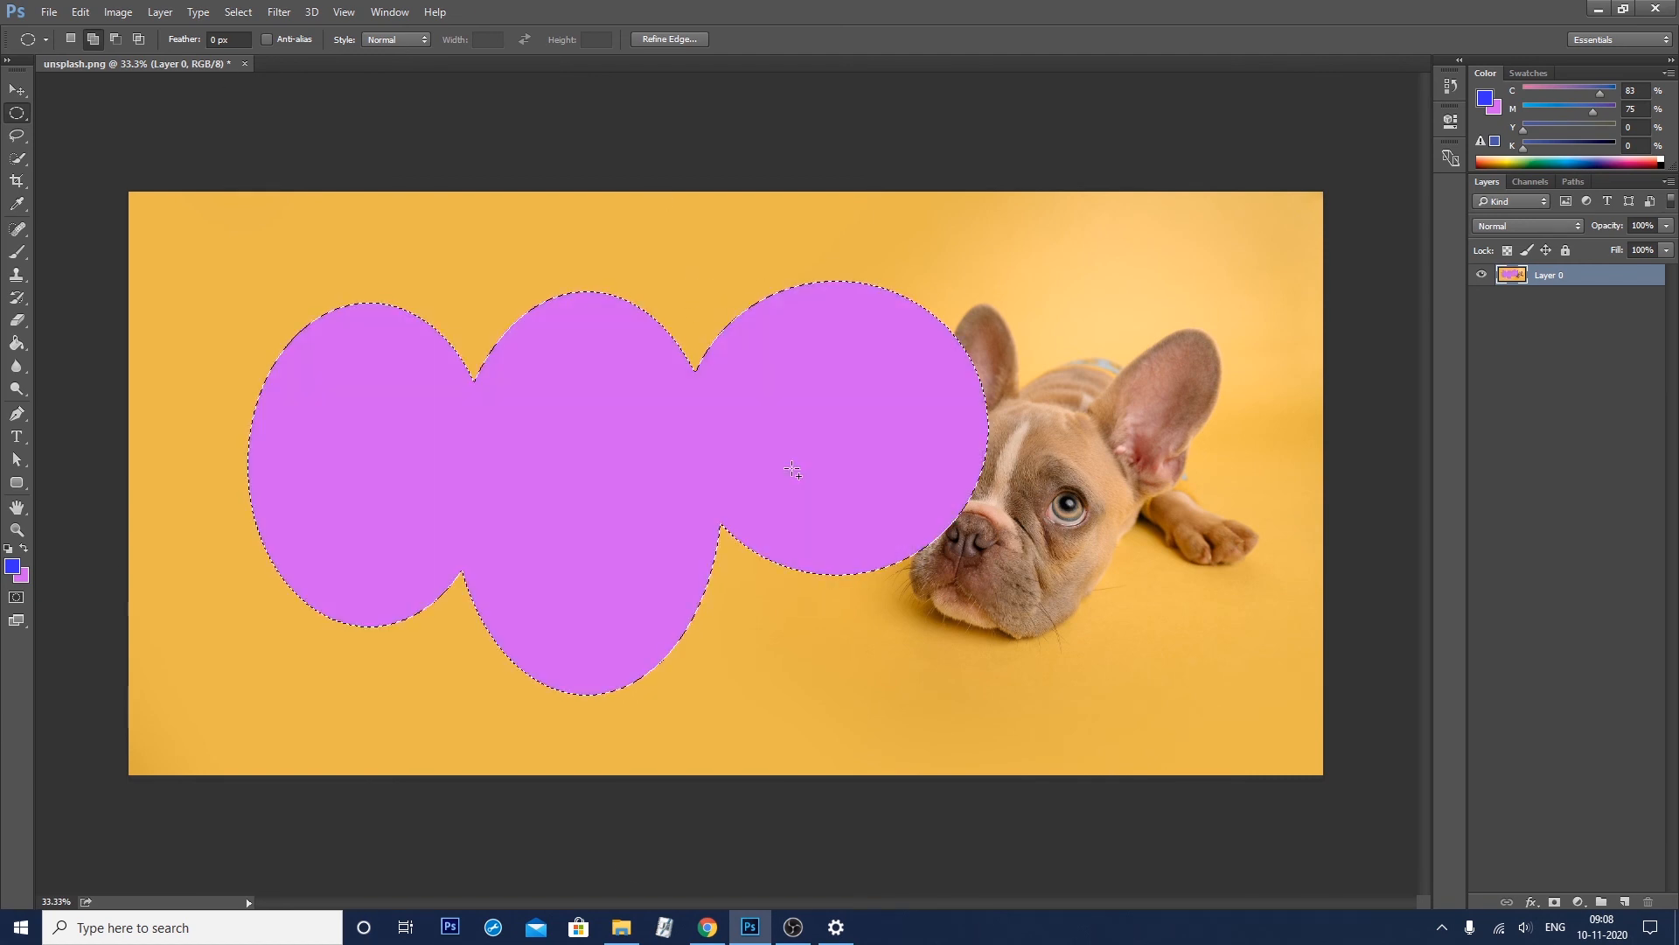
key("ctrl+d")
key("ctrl+alt+z")
key("ctrl+alt+z")
key("ctrl+d")
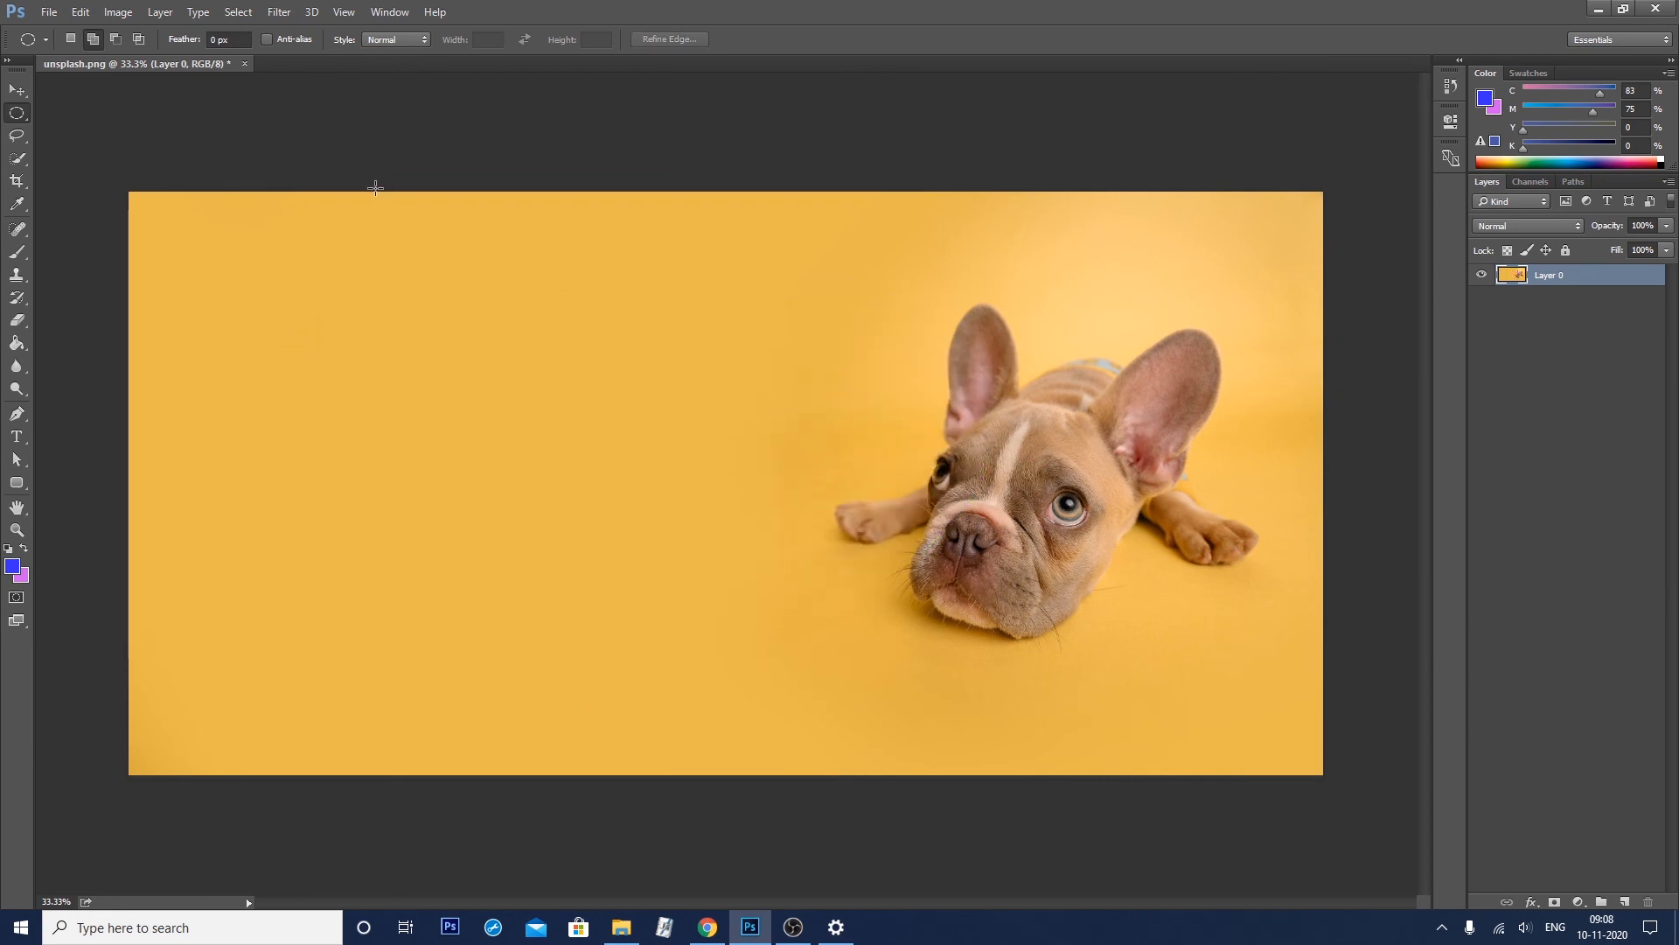
Draw a wide elliptical selection on the yellow area and subtract a larger ellipse from its upper half to leave a bowl shape
left_click_drag(258, 283, 716, 646)
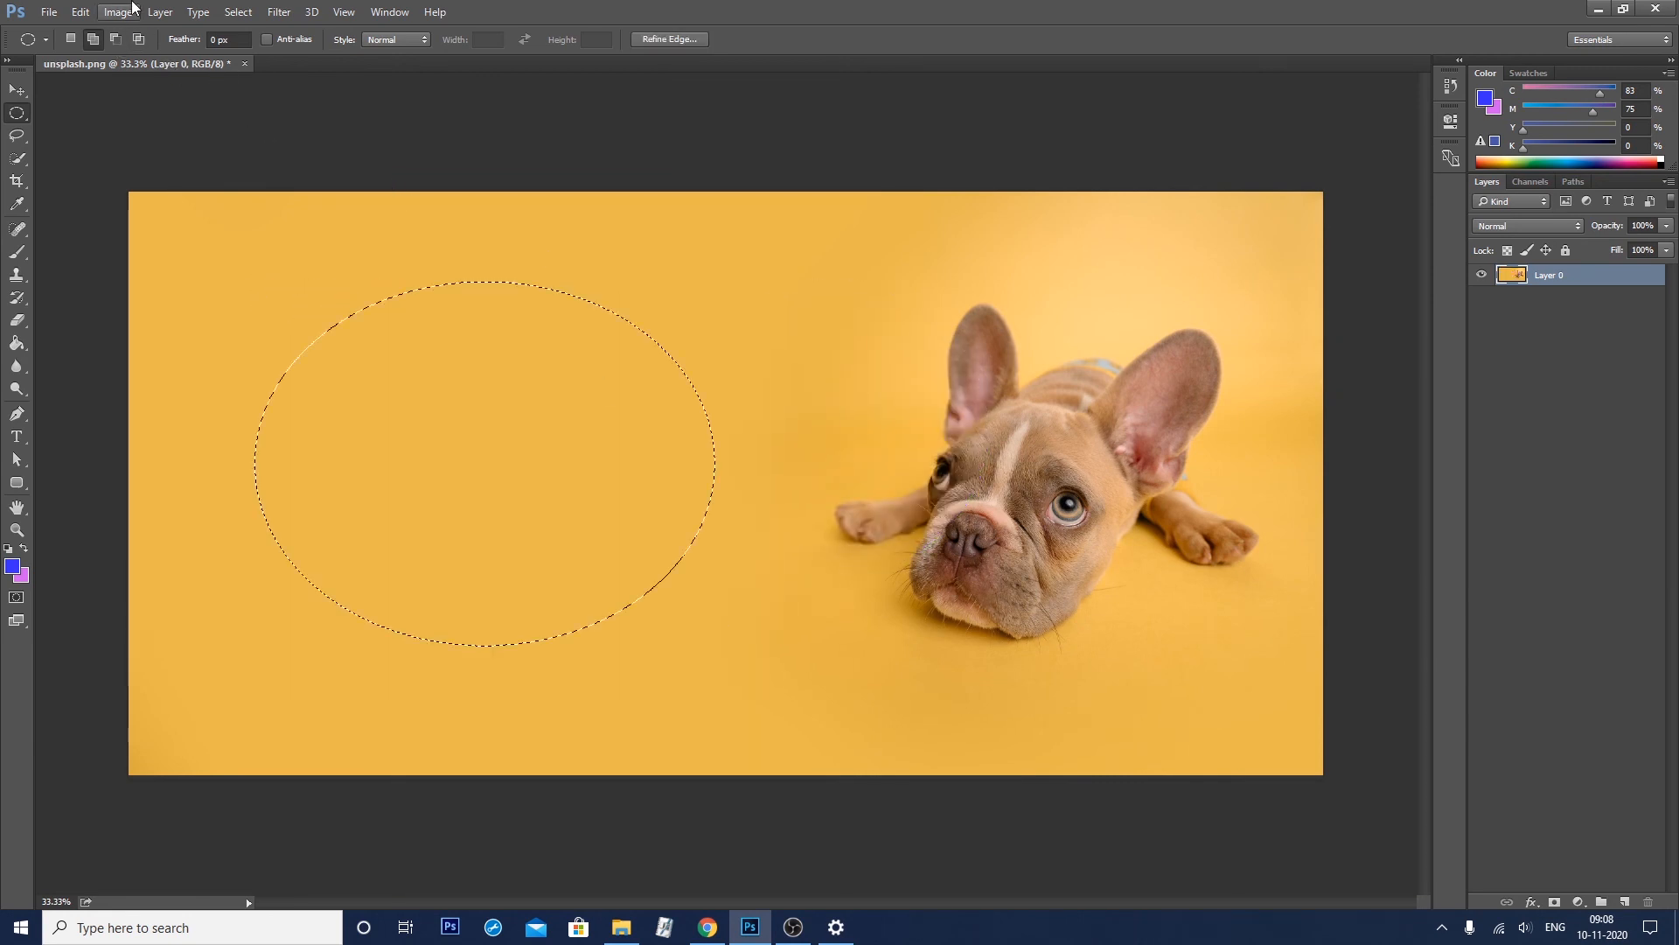
left_click(114, 40)
left_click_drag(112, 142, 913, 478)
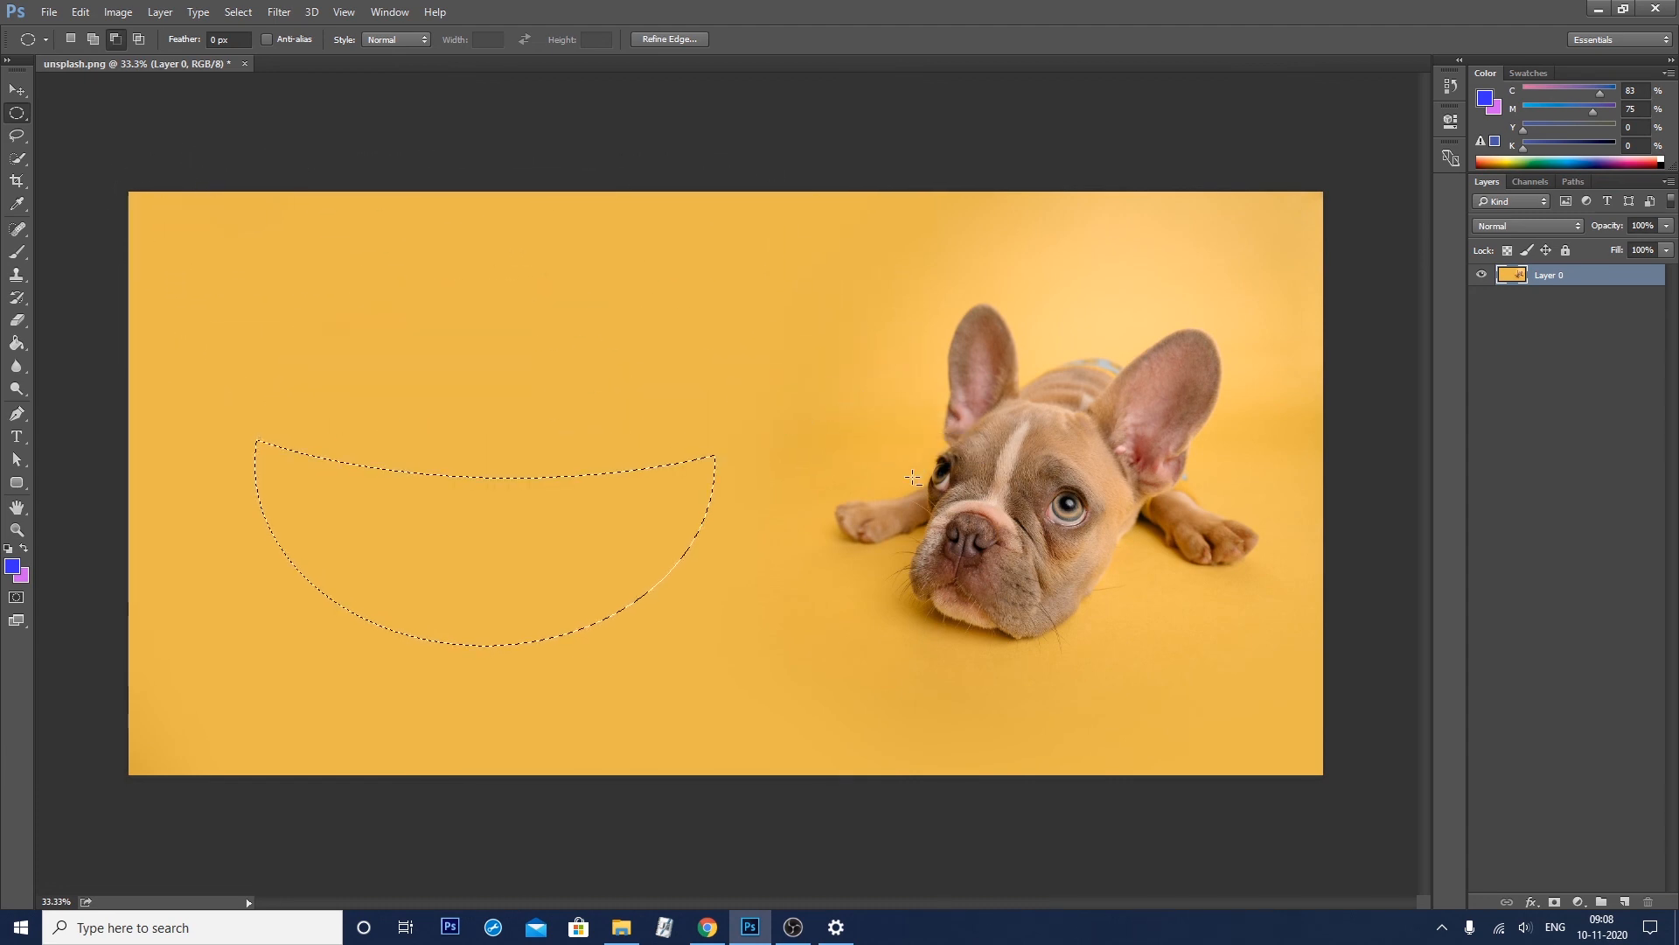
Set the elliptical marquee to intersect with selection, draw two large overlapping ellipses on the yellow area and clear the selection
key("ctrl+d")
left_click(138, 40)
left_click_drag(236, 297, 742, 628)
left_click_drag(110, 180, 917, 500)
left_click(505, 518)
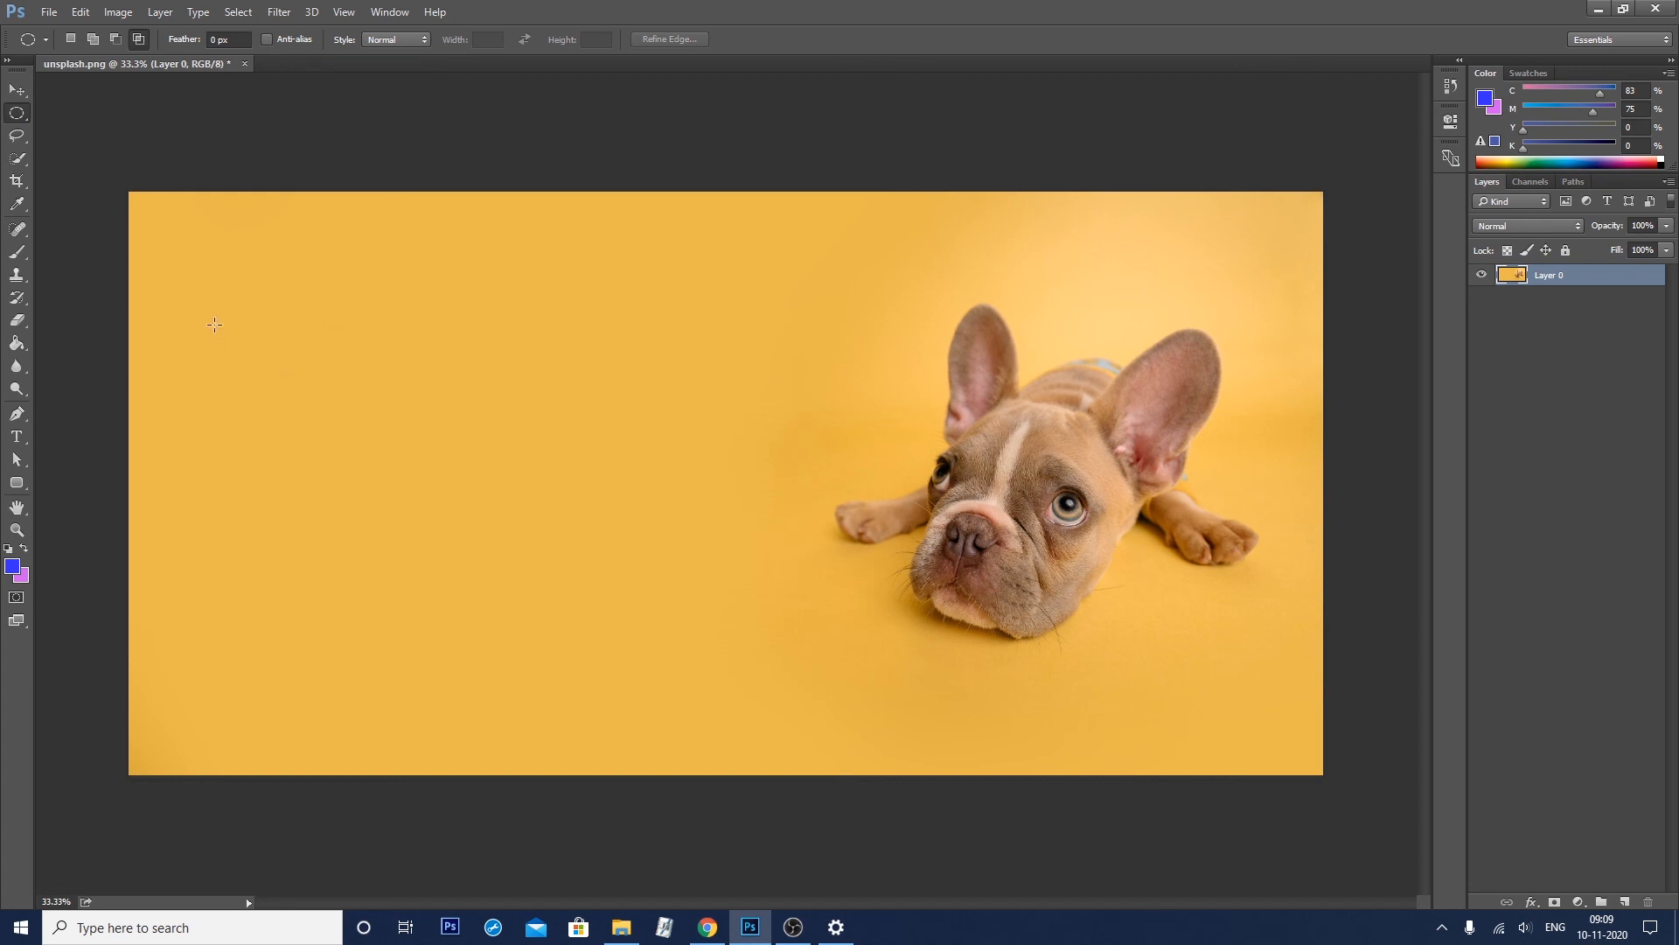
Draw an ellipse on the yellow area, intersect it with a smaller one over its upper-left edge and deselect
left_click_drag(215, 323, 581, 651)
left_click_drag(203, 286, 364, 431)
left_click(319, 381)
Draw a circular selection on the yellow area, fill it with the blue foreground colour and deselect
left_click_drag(268, 319, 547, 598)
left_click(546, 598)
key("ctrl+z")
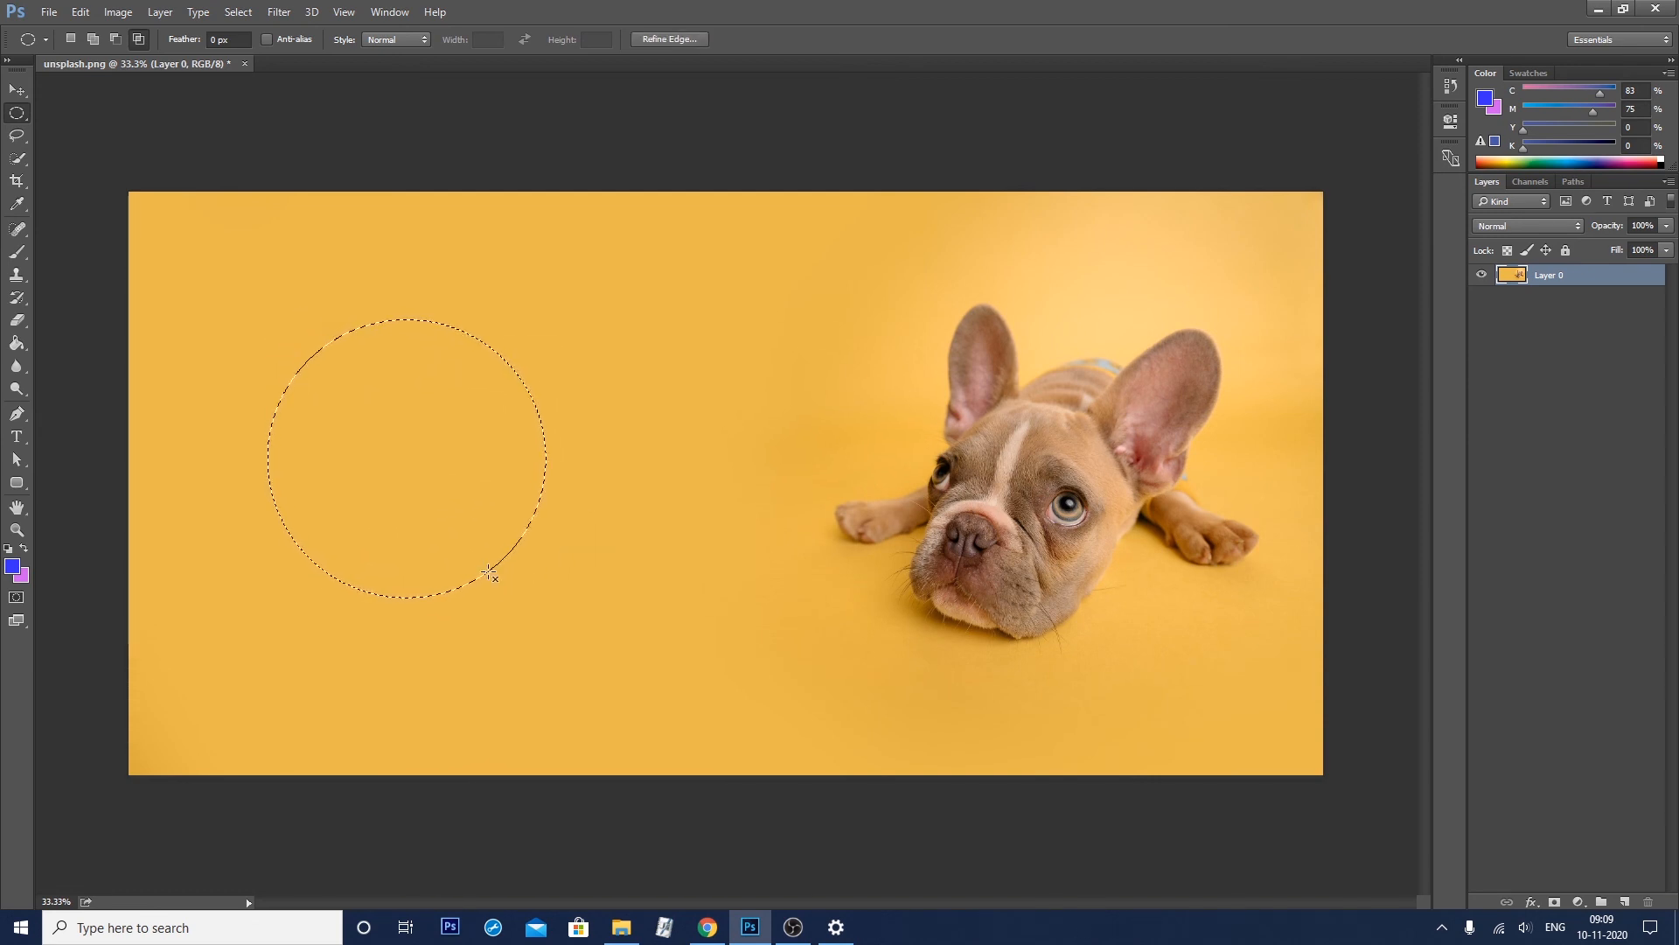
key("alt+BackSpace")
key("ctrl+d")
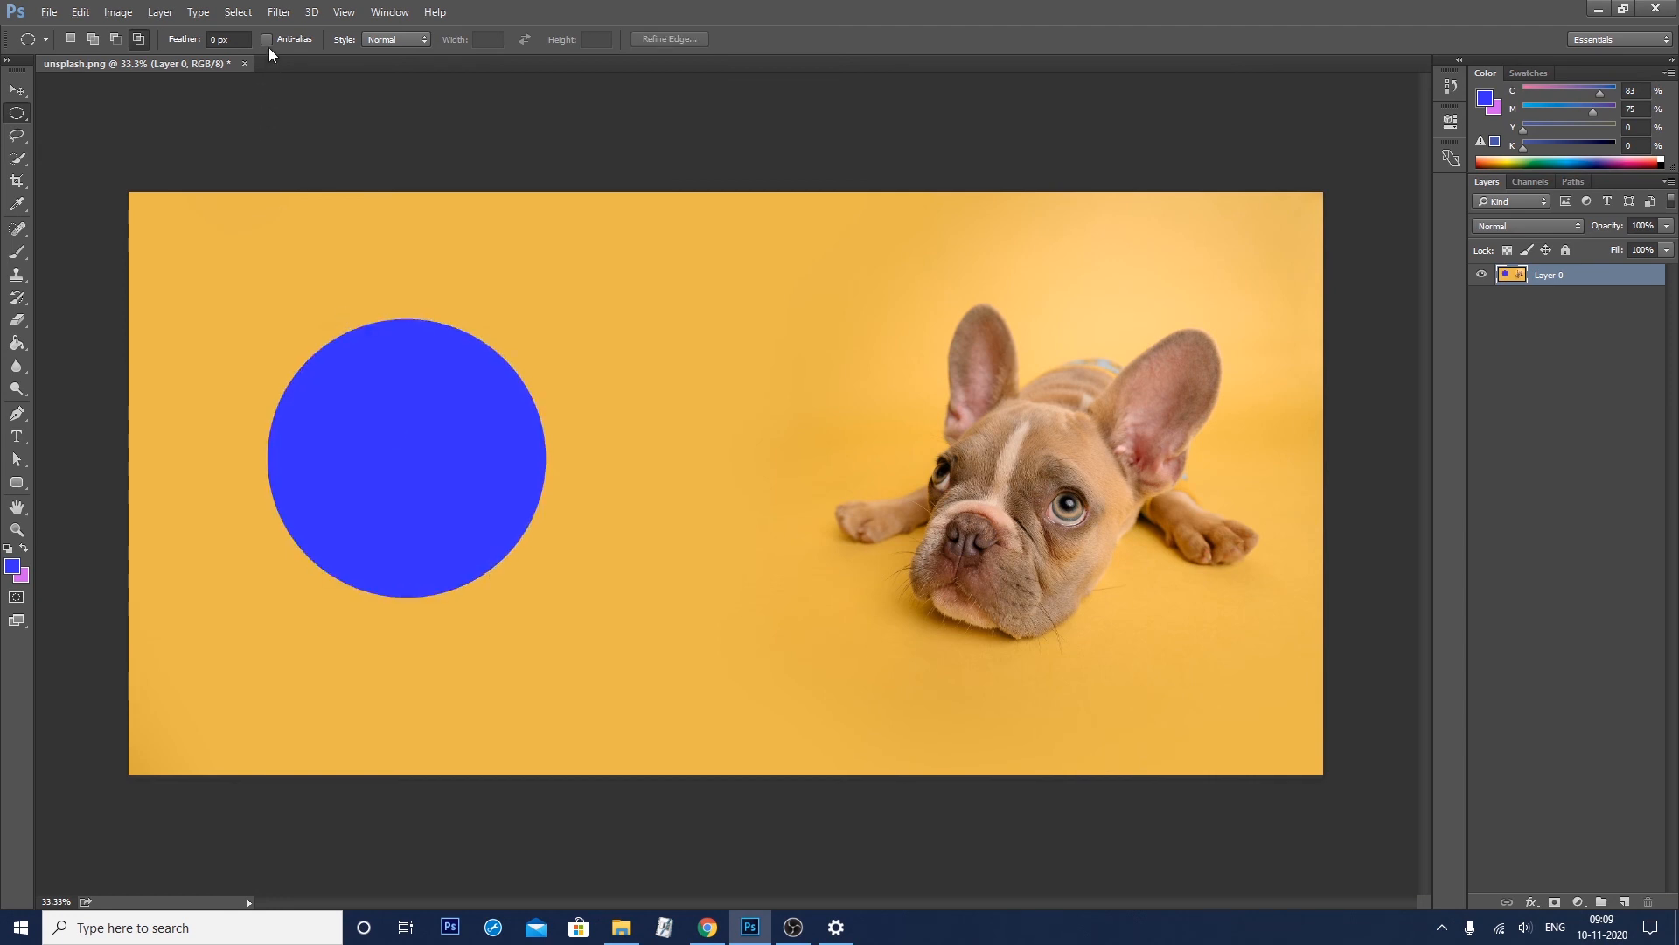
Turn on anti-aliasing for the elliptical marquee and add a new layer above Layer 0
left_click_drag(600, 312, 914, 623)
left_click(717, 576)
left_click(1625, 902)
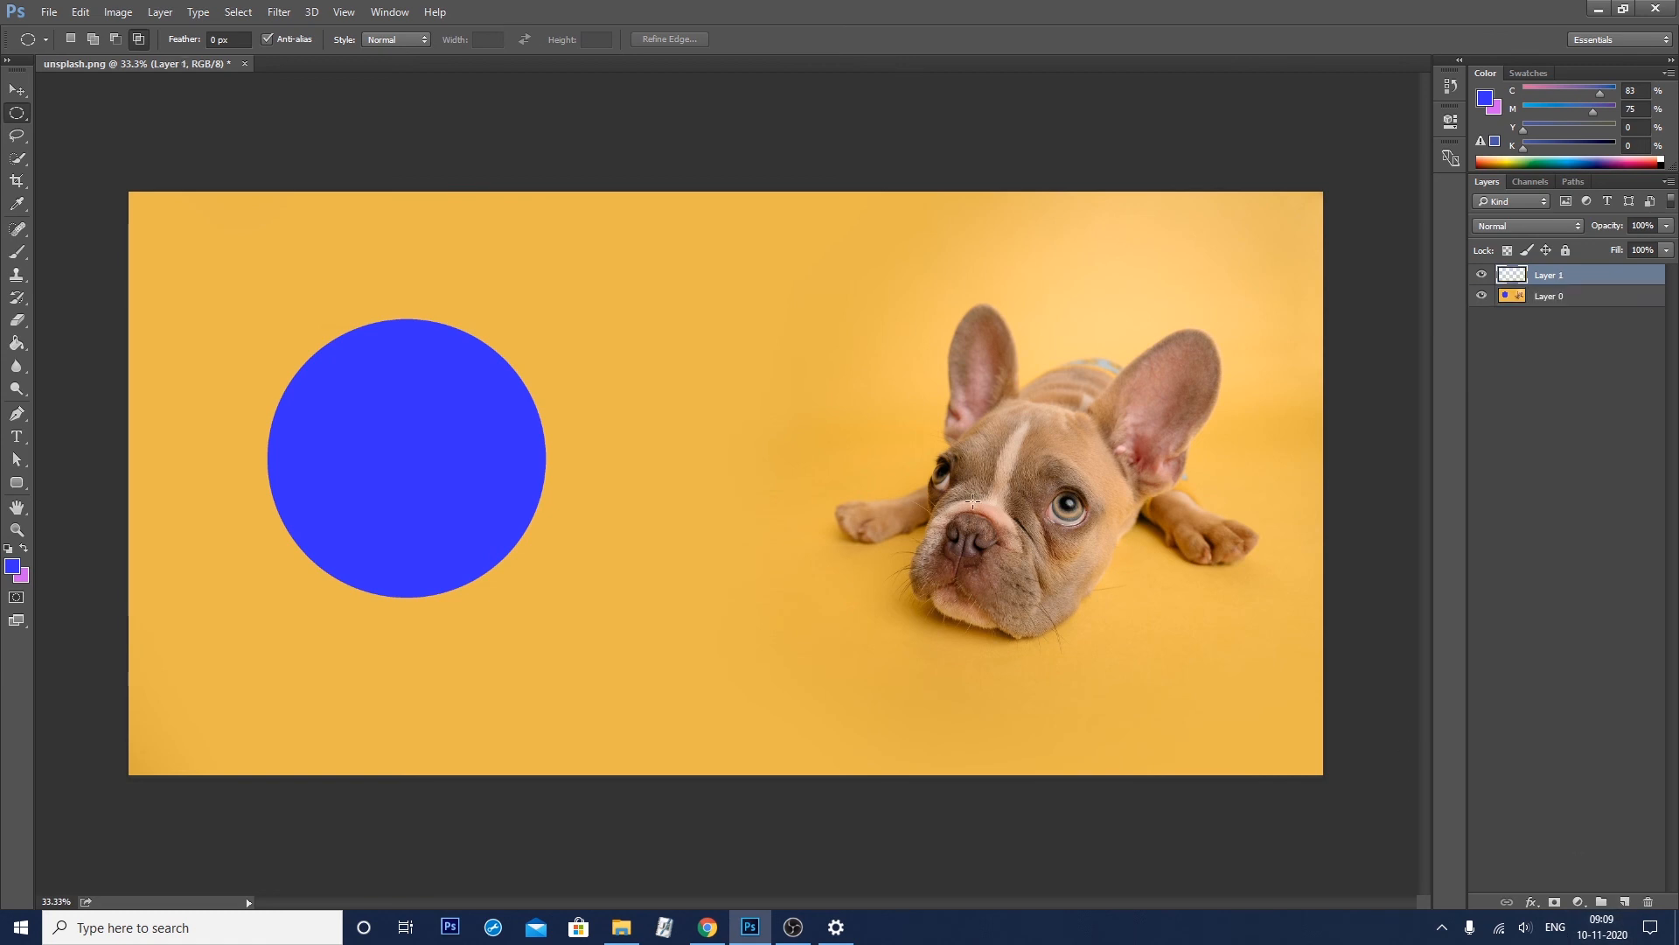
Draw a circular selection between the blue circle and the dog, fill it with the pink background colour and deselect
left_click_drag(588, 328, 893, 613)
key("ctrl+BackSpace")
key("ctrl+d")
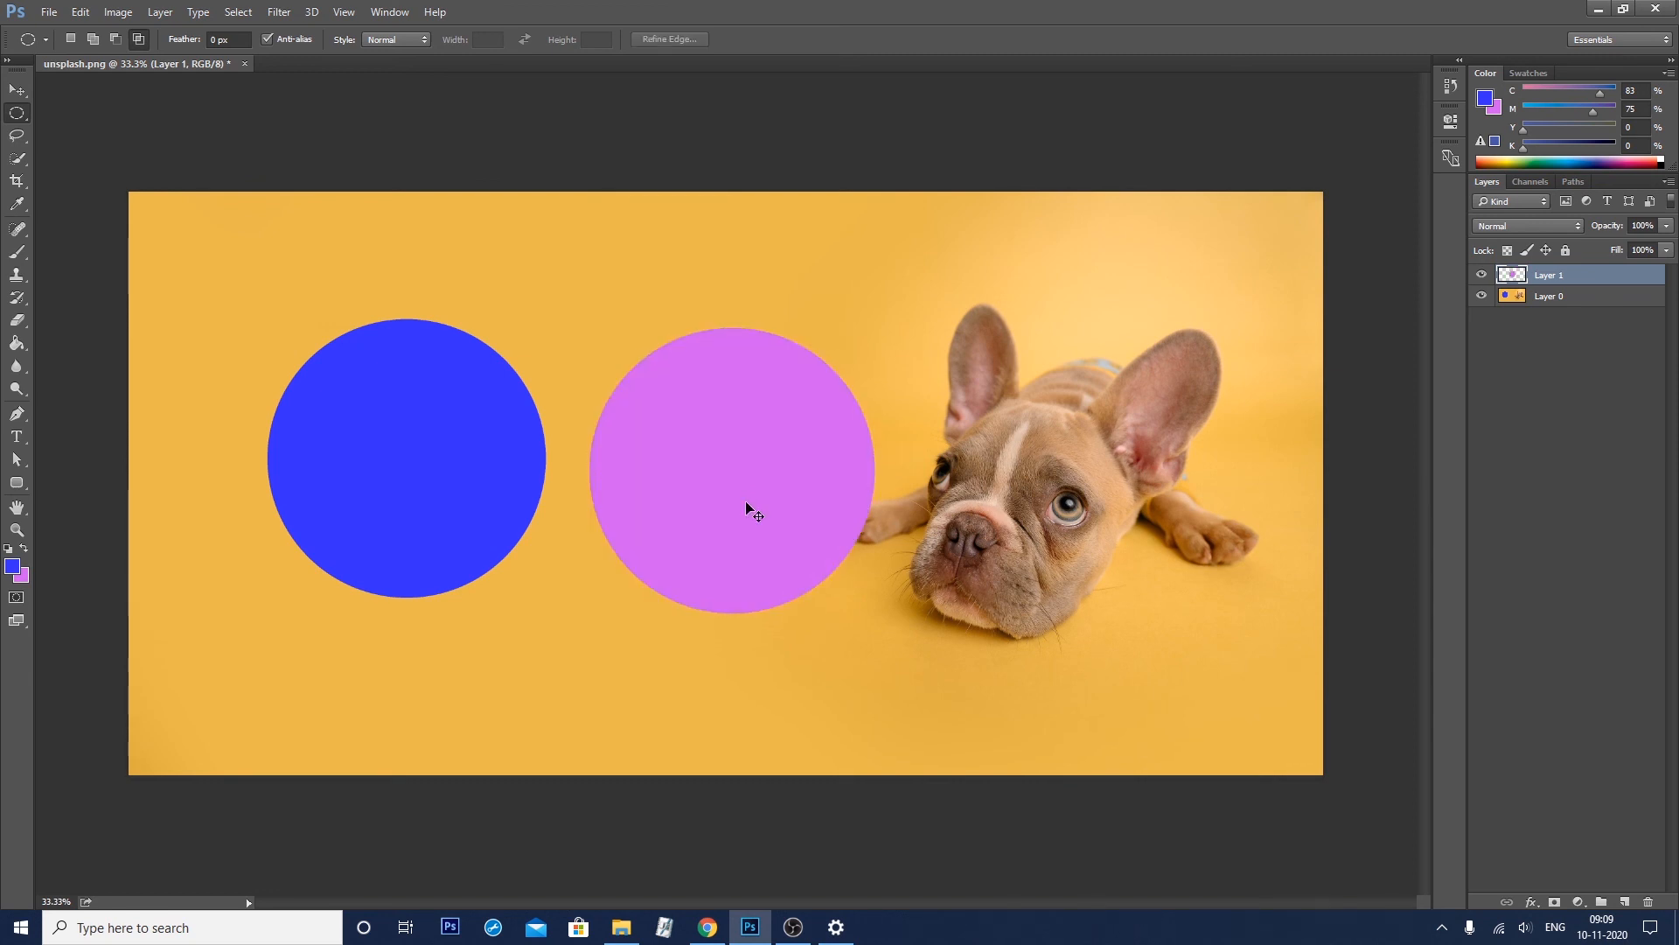
Move the pink circle towards the blue circle so that only a narrow yellow gap separates their edges
key("ctrl+1")
left_click_drag(904, 903, 784, 900)
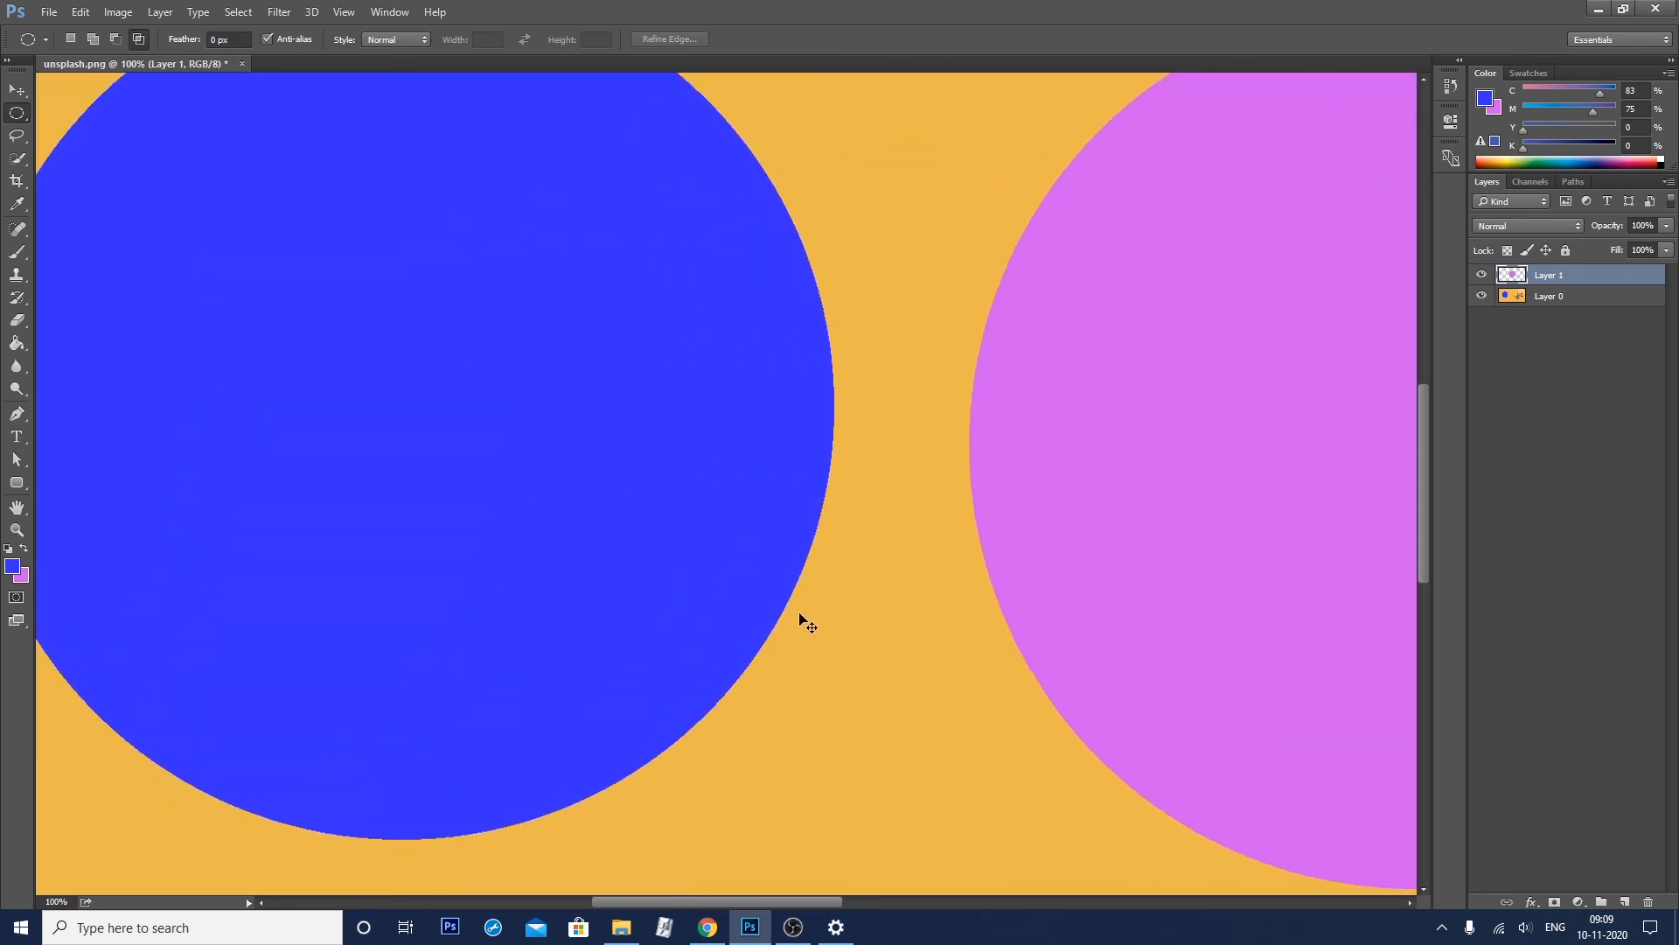
key("ctrl+plus")
key("b")
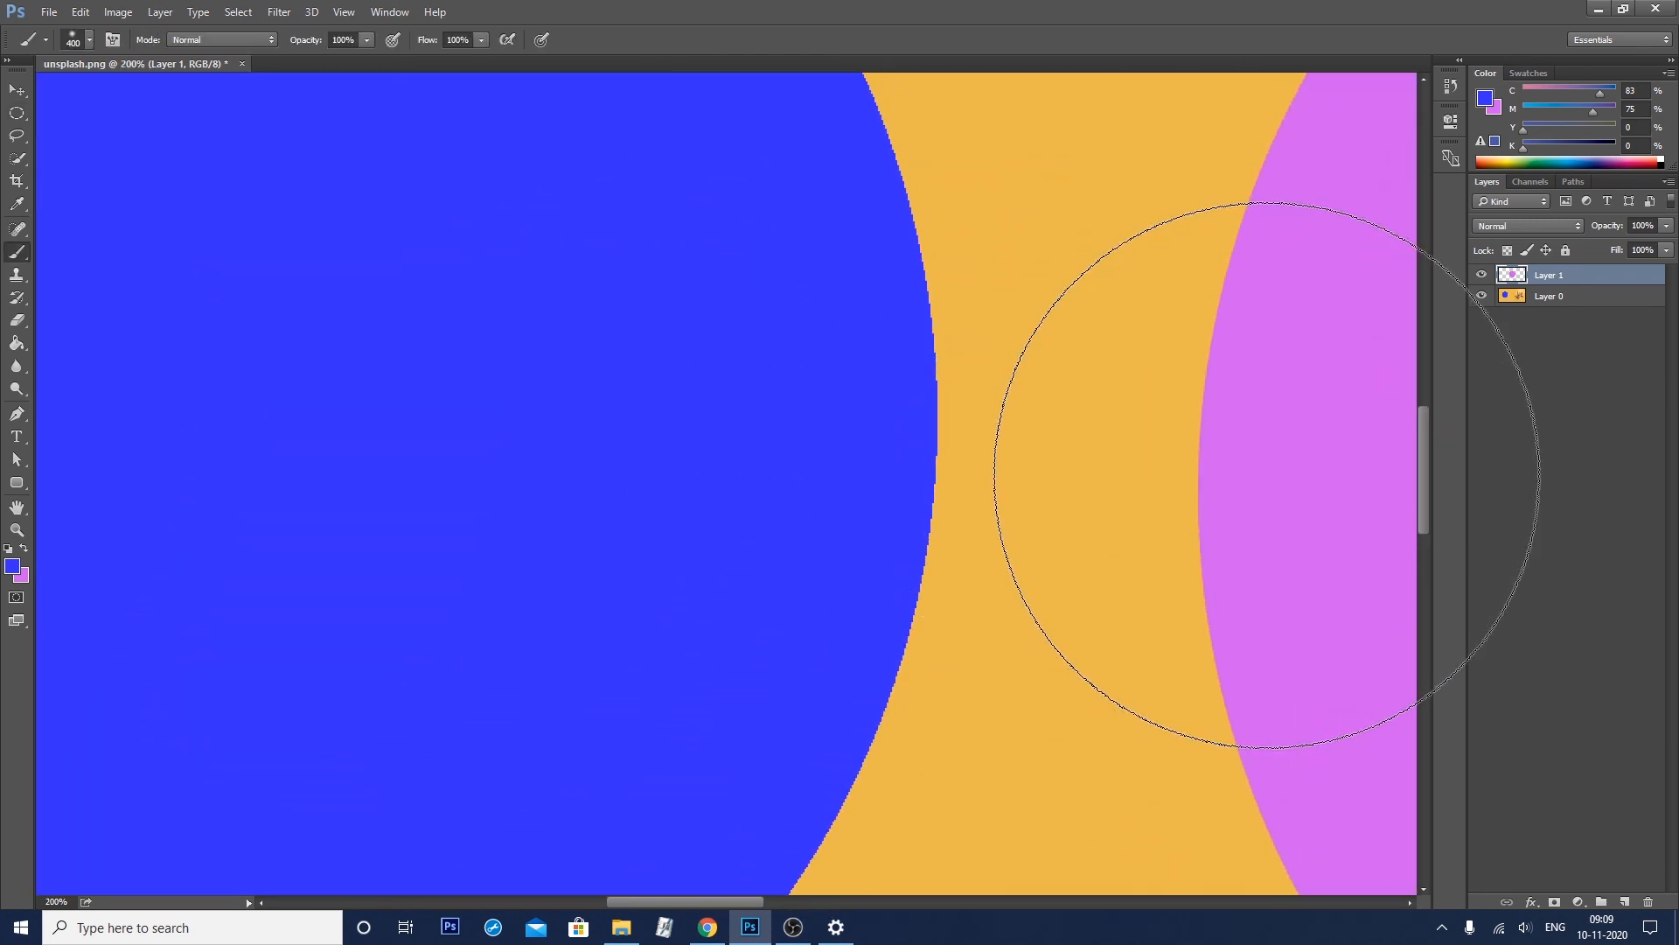
key("v")
left_click_drag(1289, 464, 1057, 439)
scroll(1128, 551, "up", 3)
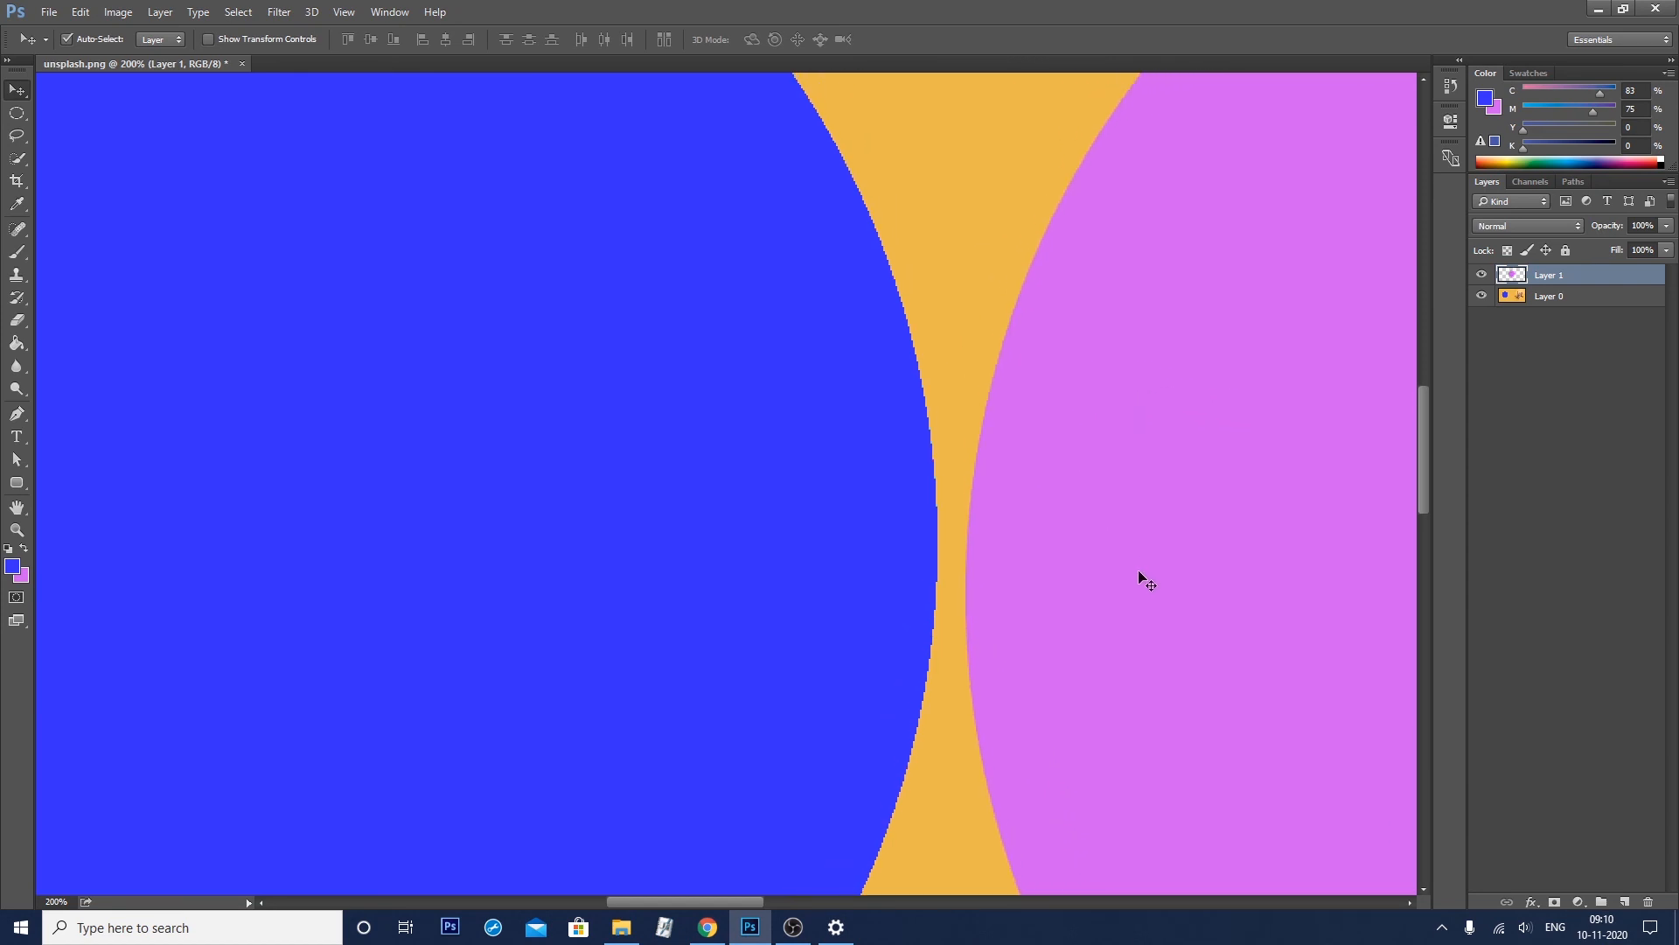
Compare the edge smoothness of the blue and pink circles at different magnifications and review the marquee's Anti-alias option
left_click(805, 531)
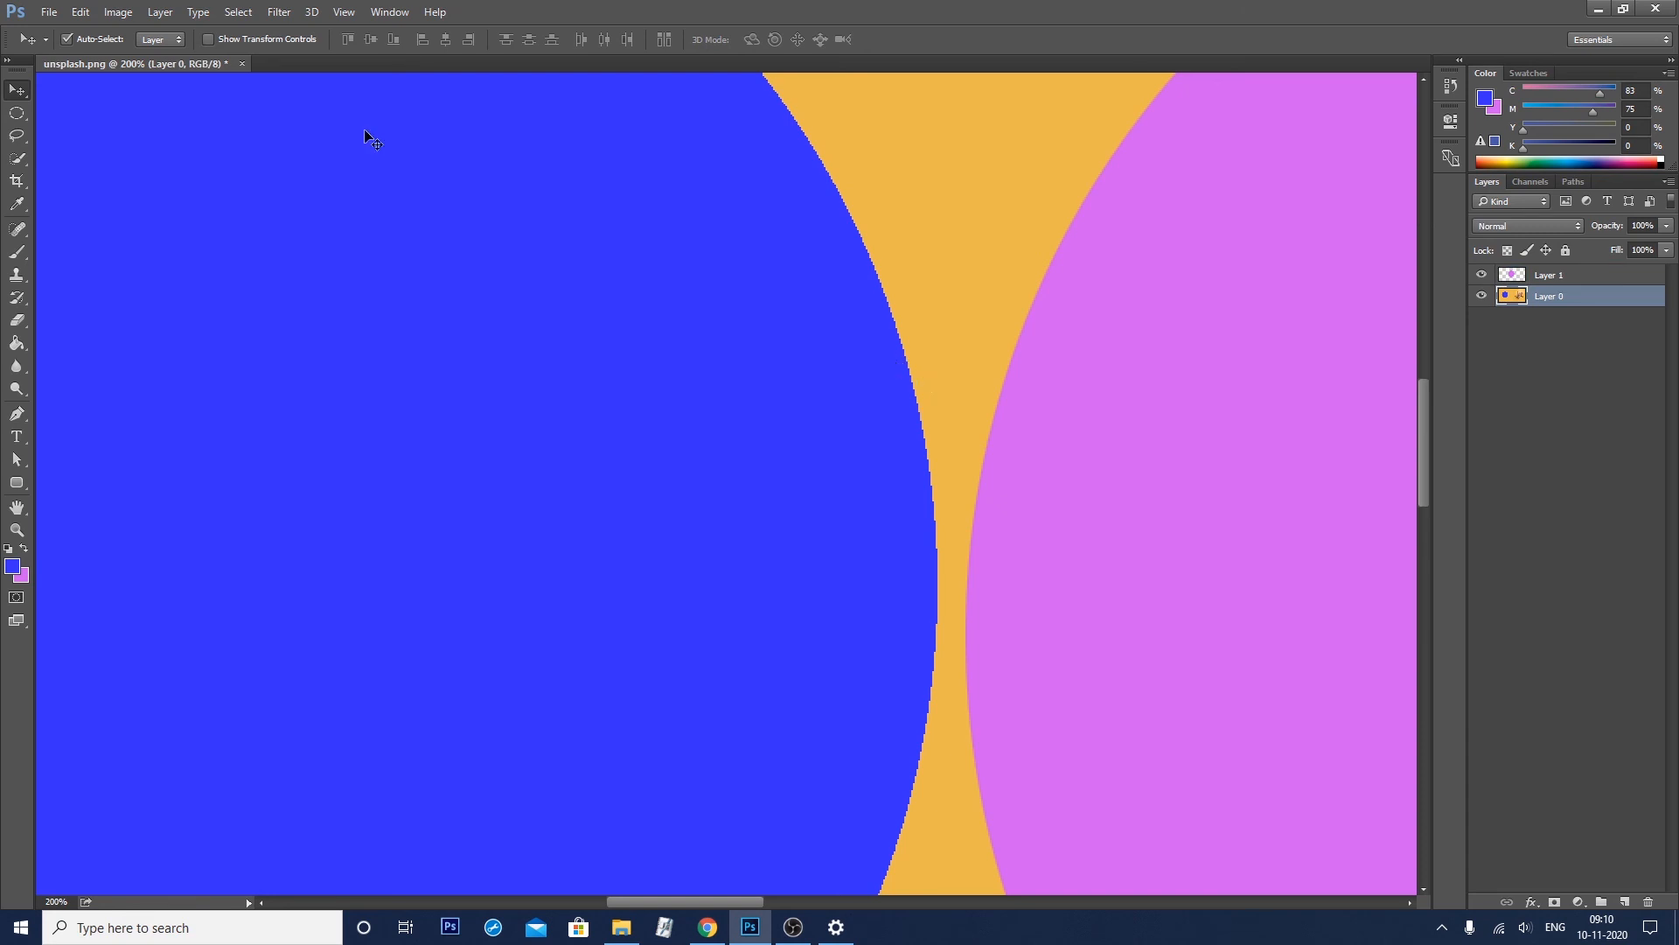
left_click(17, 113)
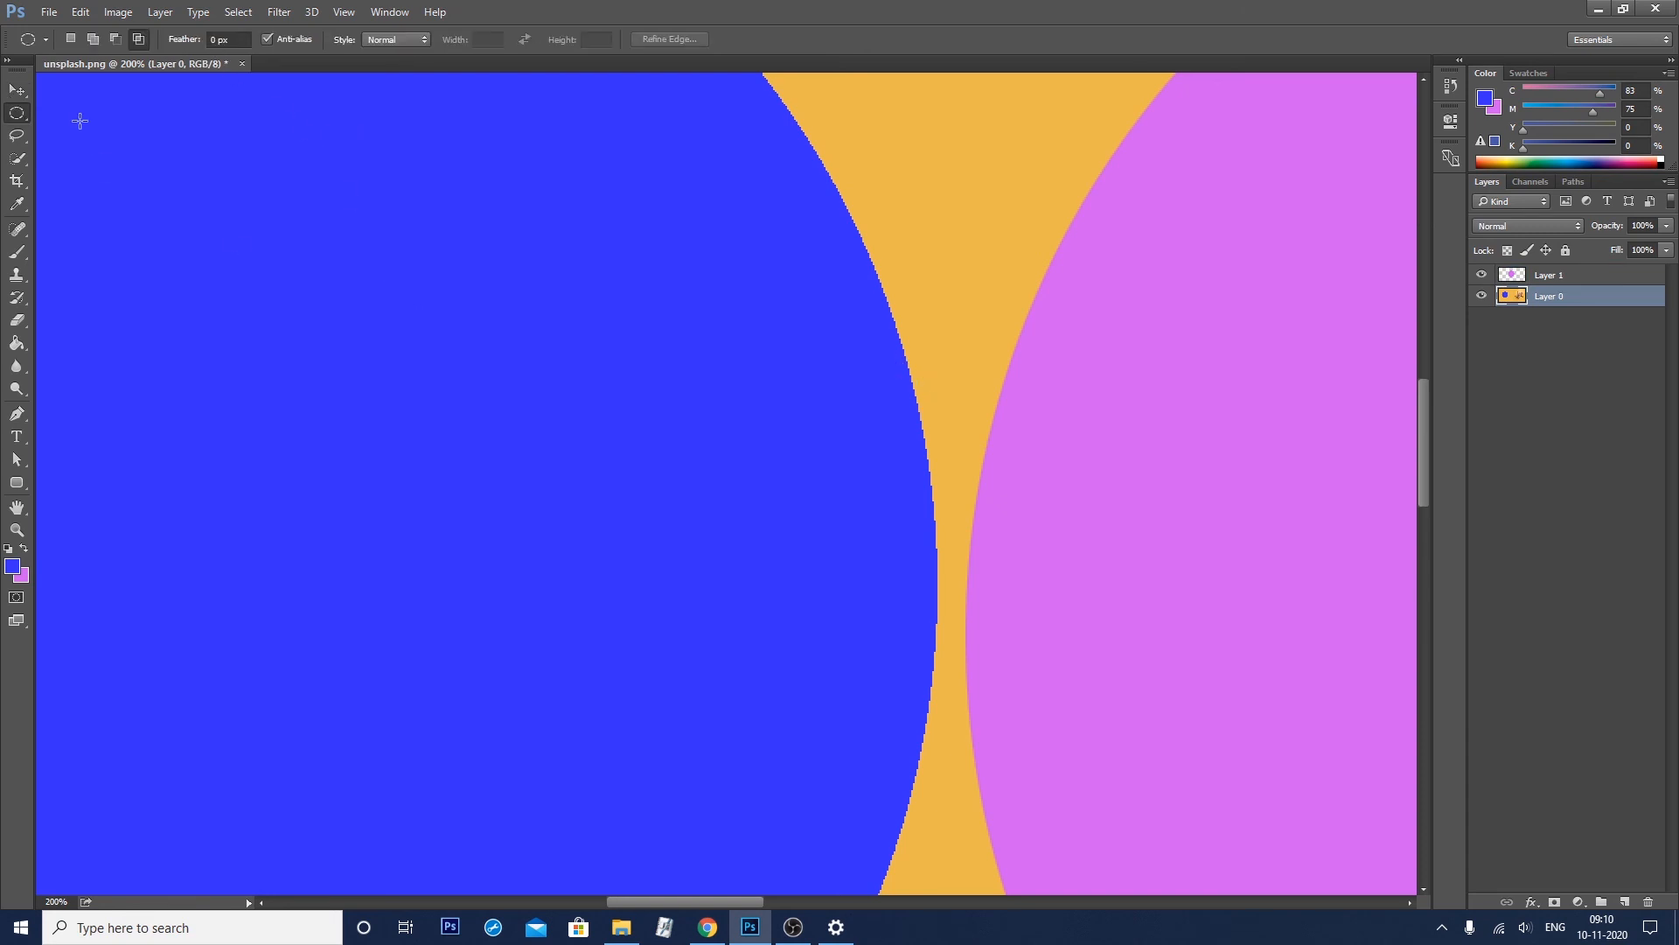
left_click(267, 39)
key("v")
left_click(1143, 472)
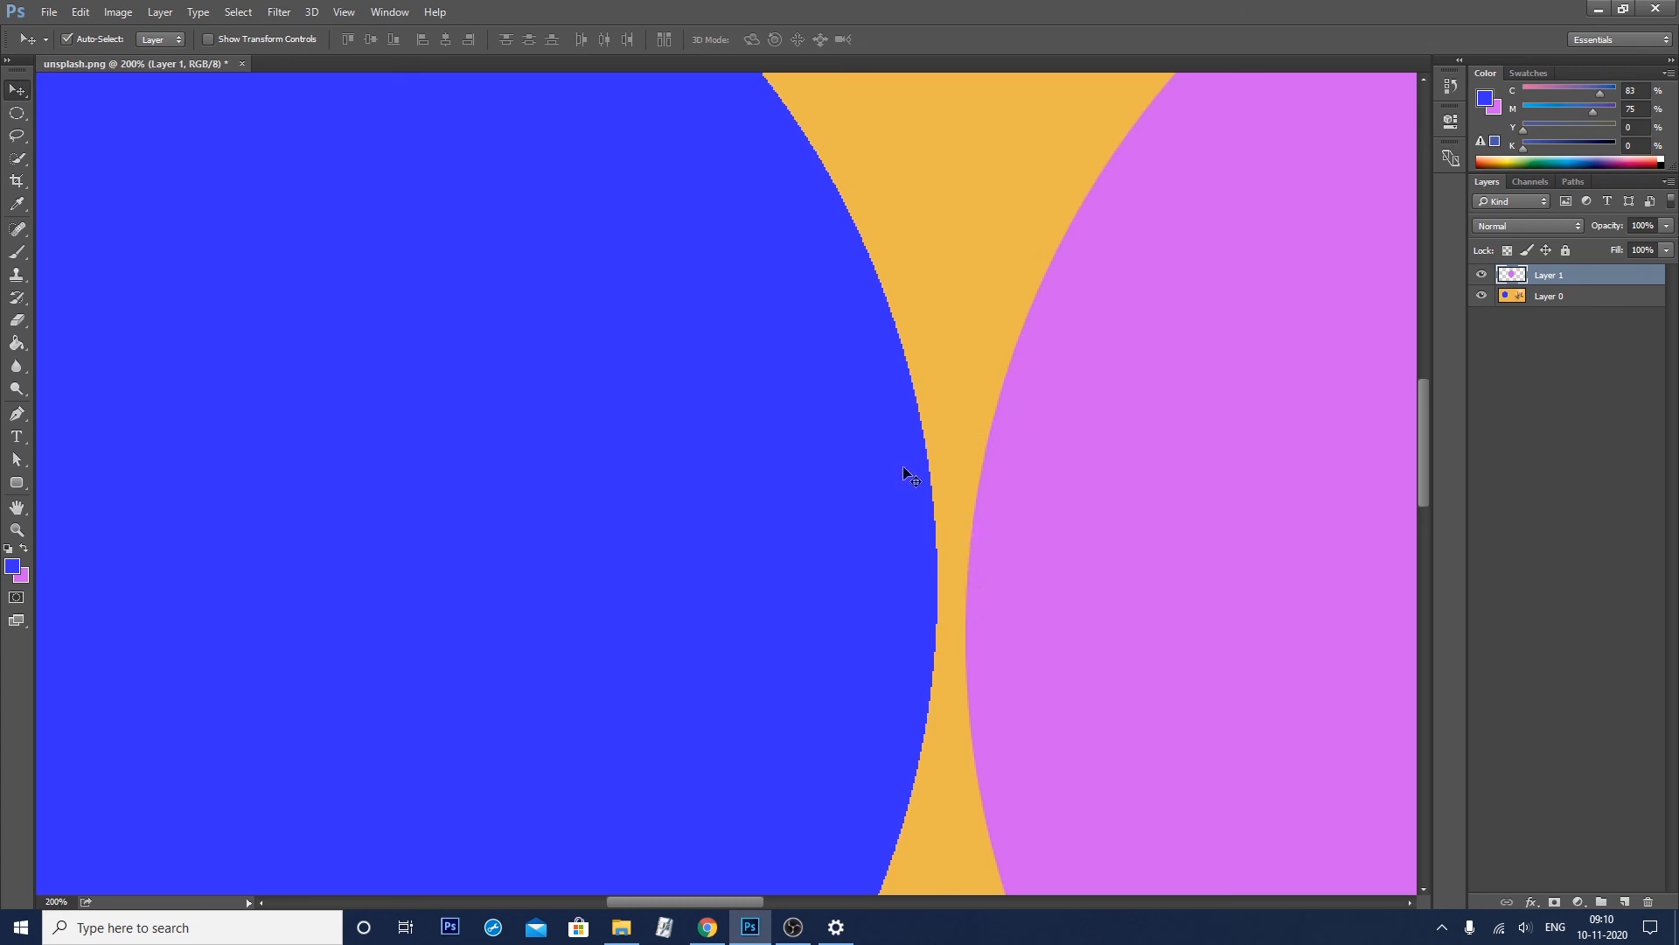
key("ctrl+minus")
key("ctrl+minus")
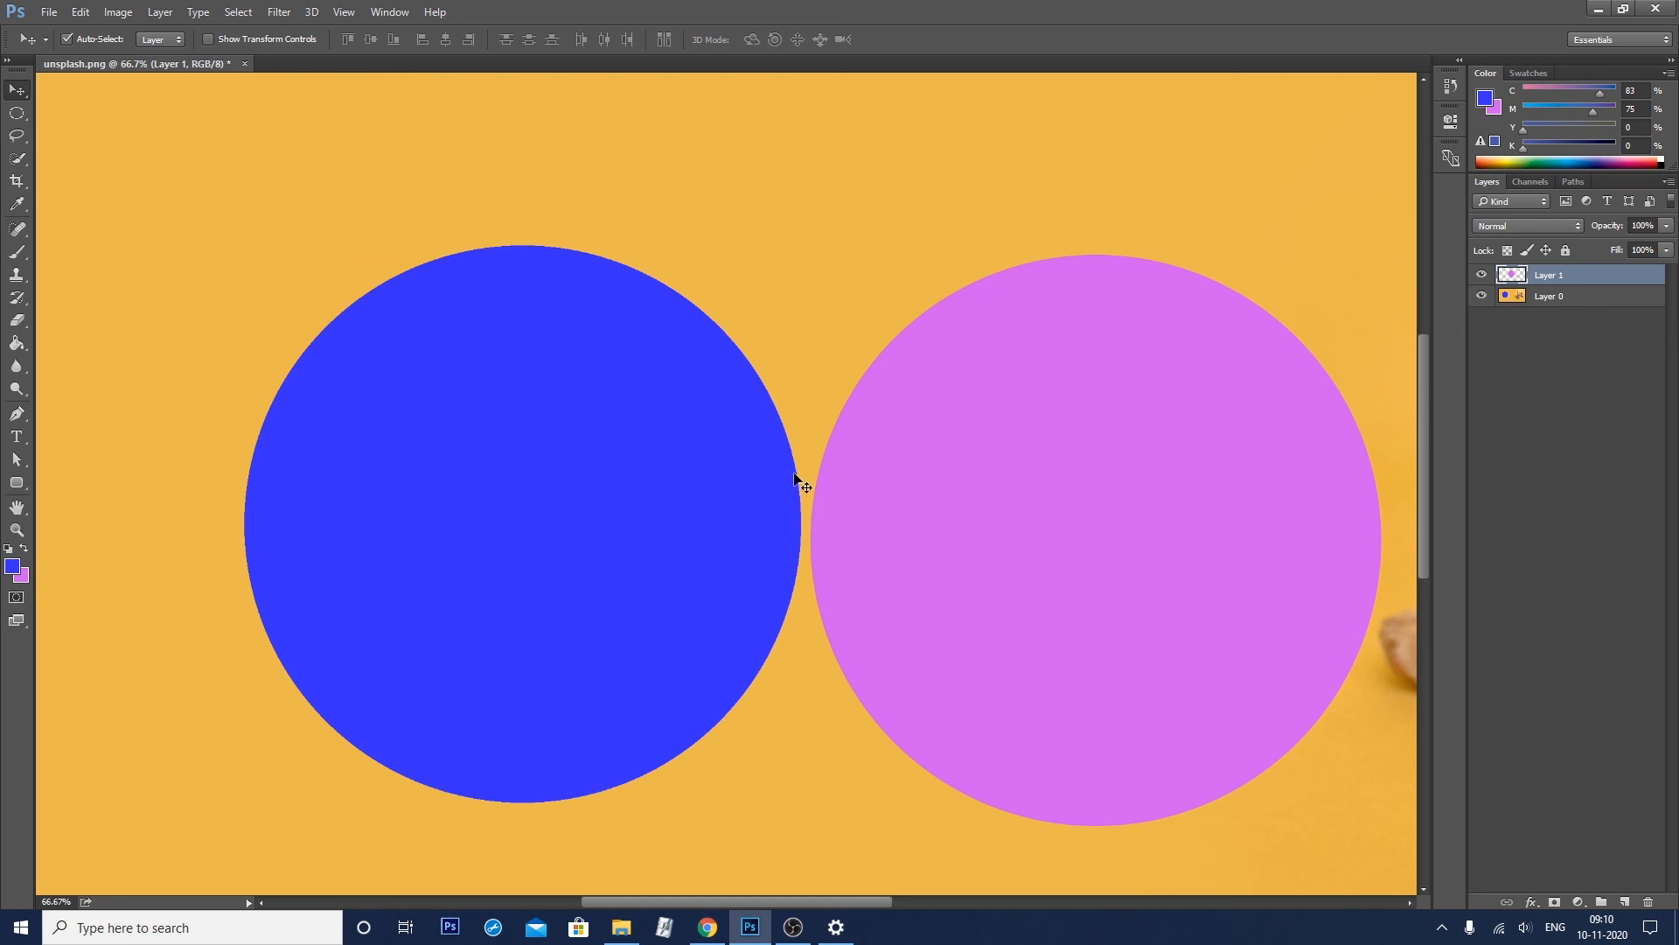
key("ctrl+plus")
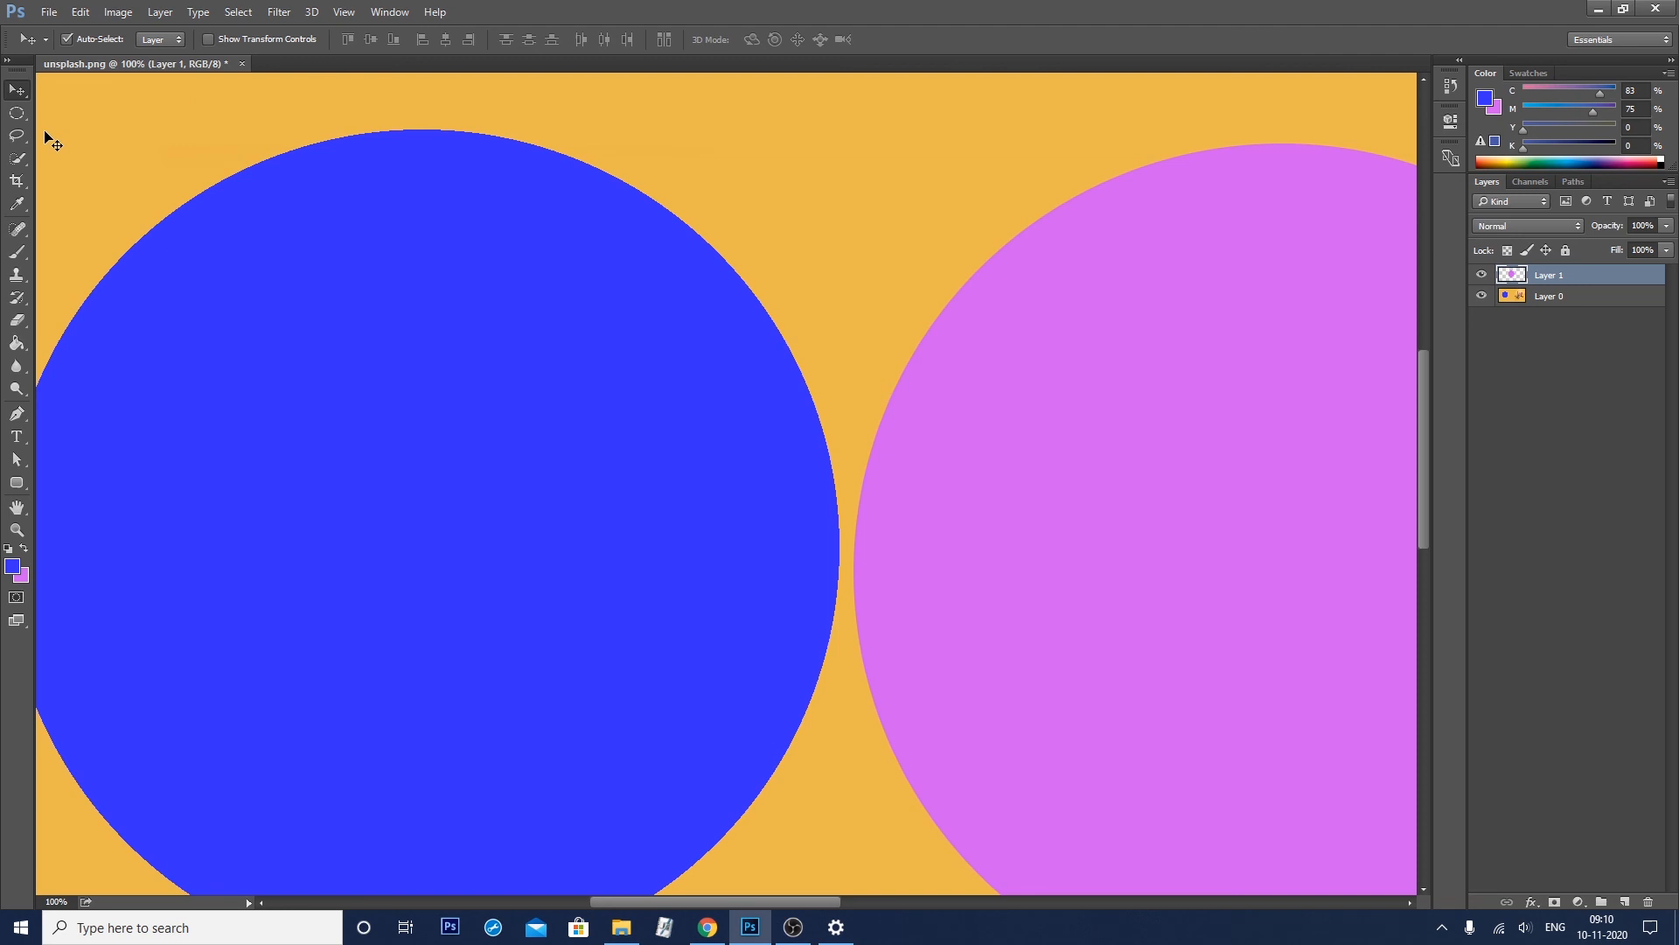
left_click_drag(17, 113, 67, 129)
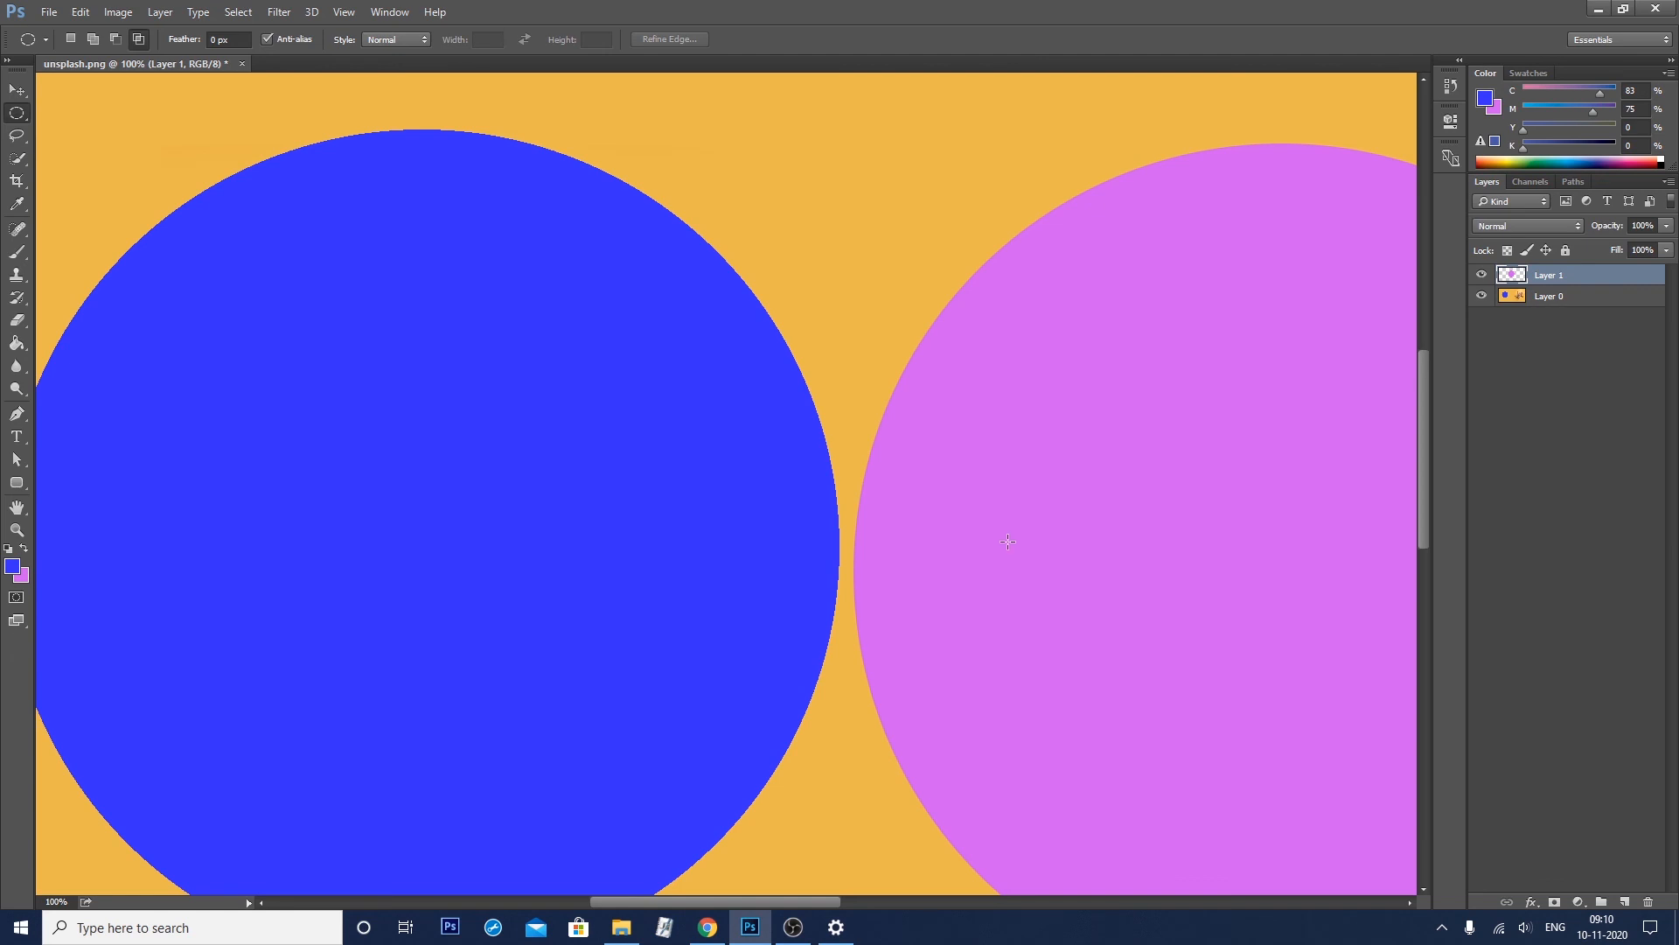
key("v")
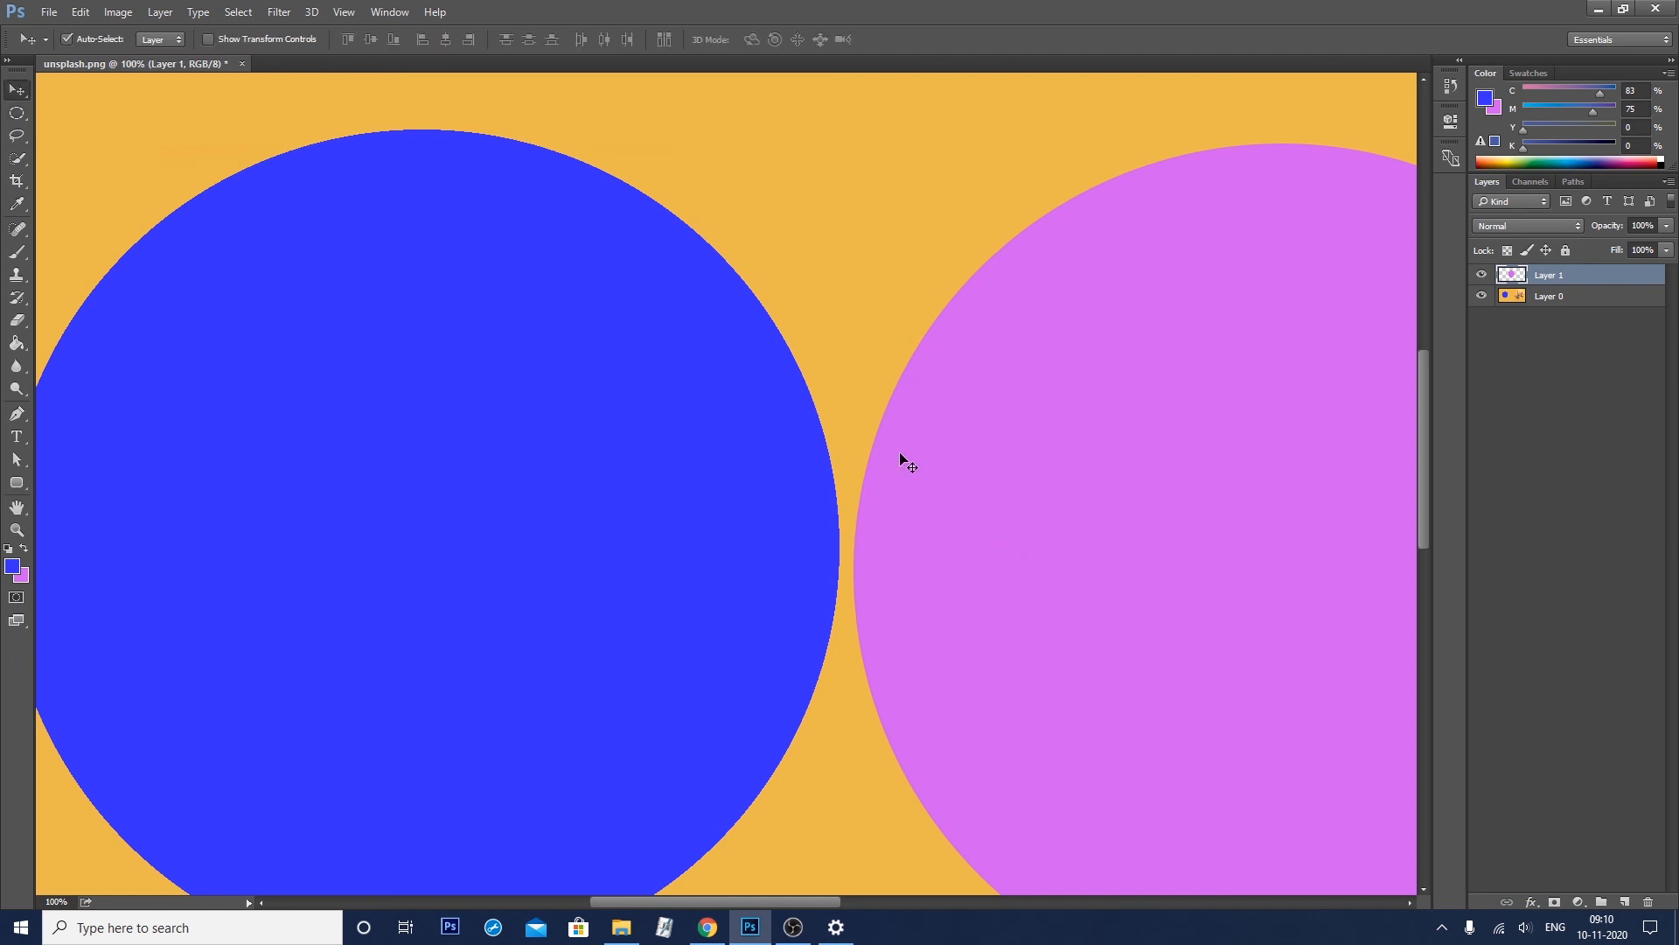
Move the pink circle slightly away from the blue circle to widen the gap between them
key("ctrl+minus")
key("ctrl+minus")
key("ctrl+minus")
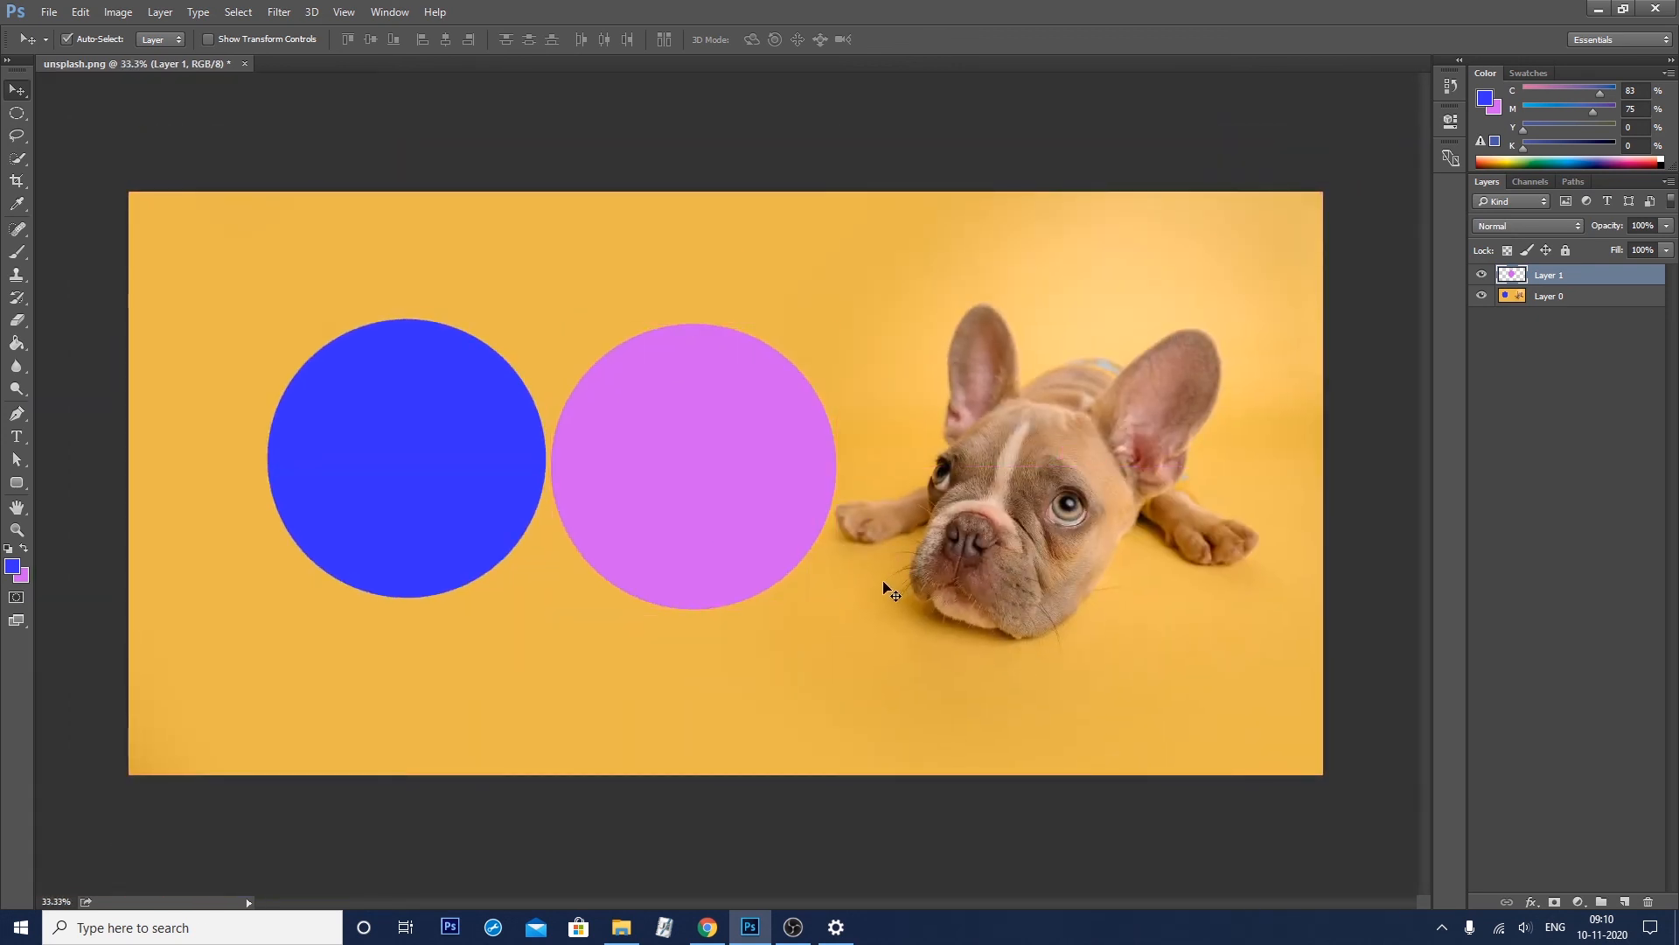
left_click(758, 662)
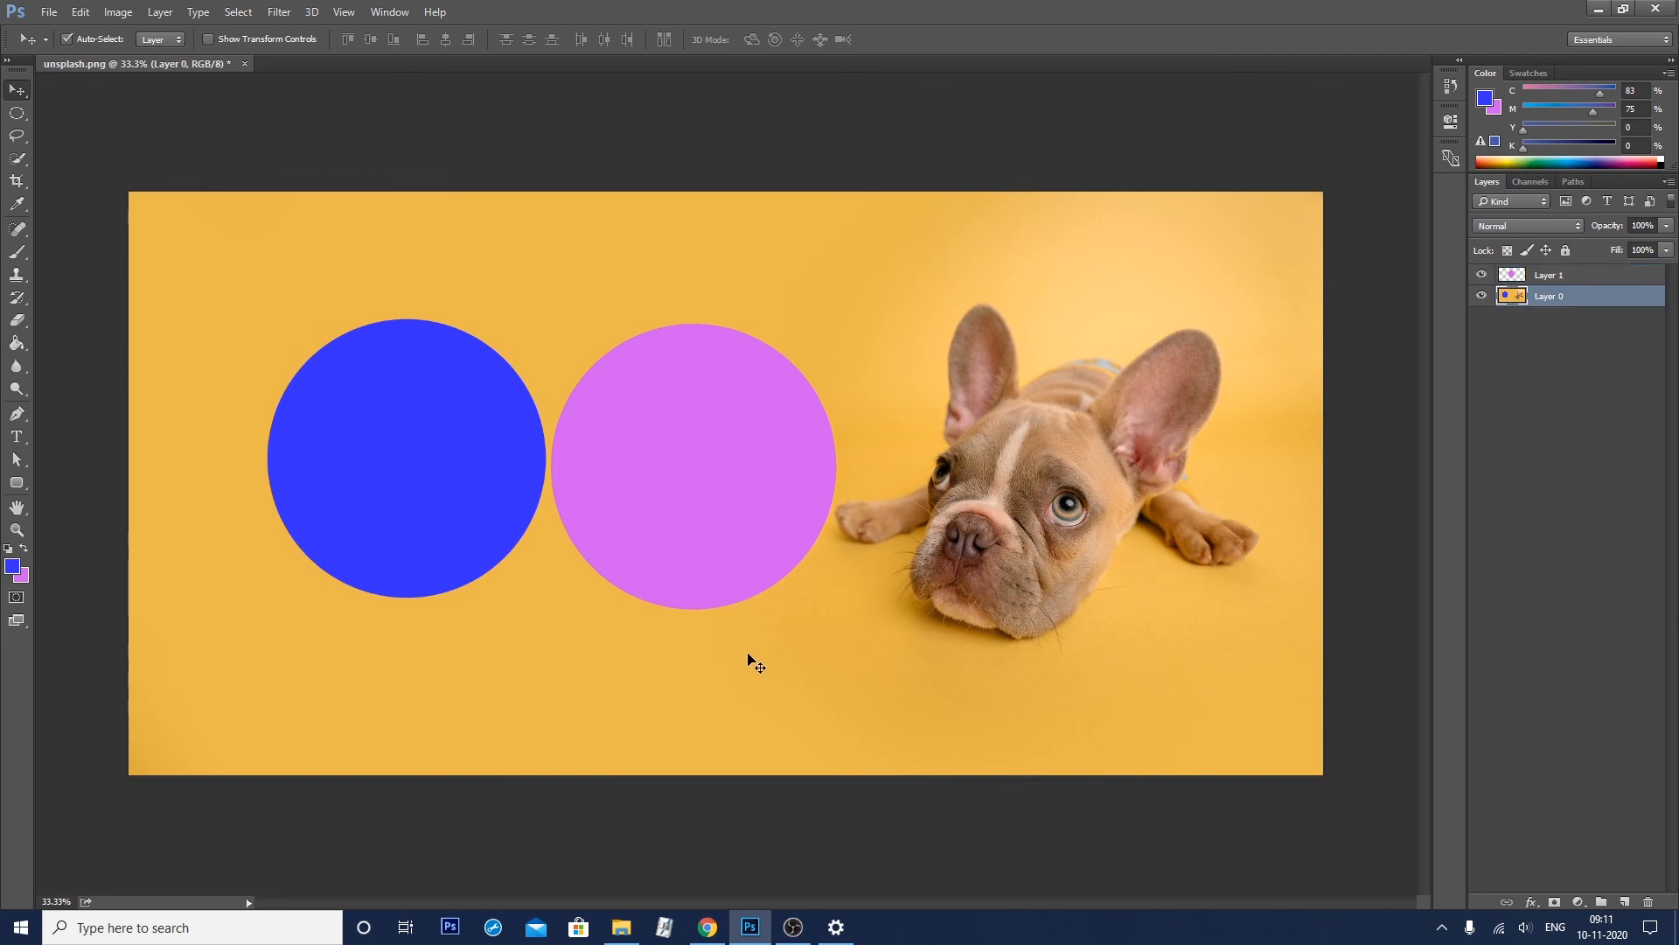
left_click_drag(693, 535, 746, 548)
mouse_move(719, 530)
left_mouse_down()
mouse_move(688, 517)
mouse_move(689, 539)
mouse_move(683, 523)
mouse_move(706, 520)
left_mouse_up()
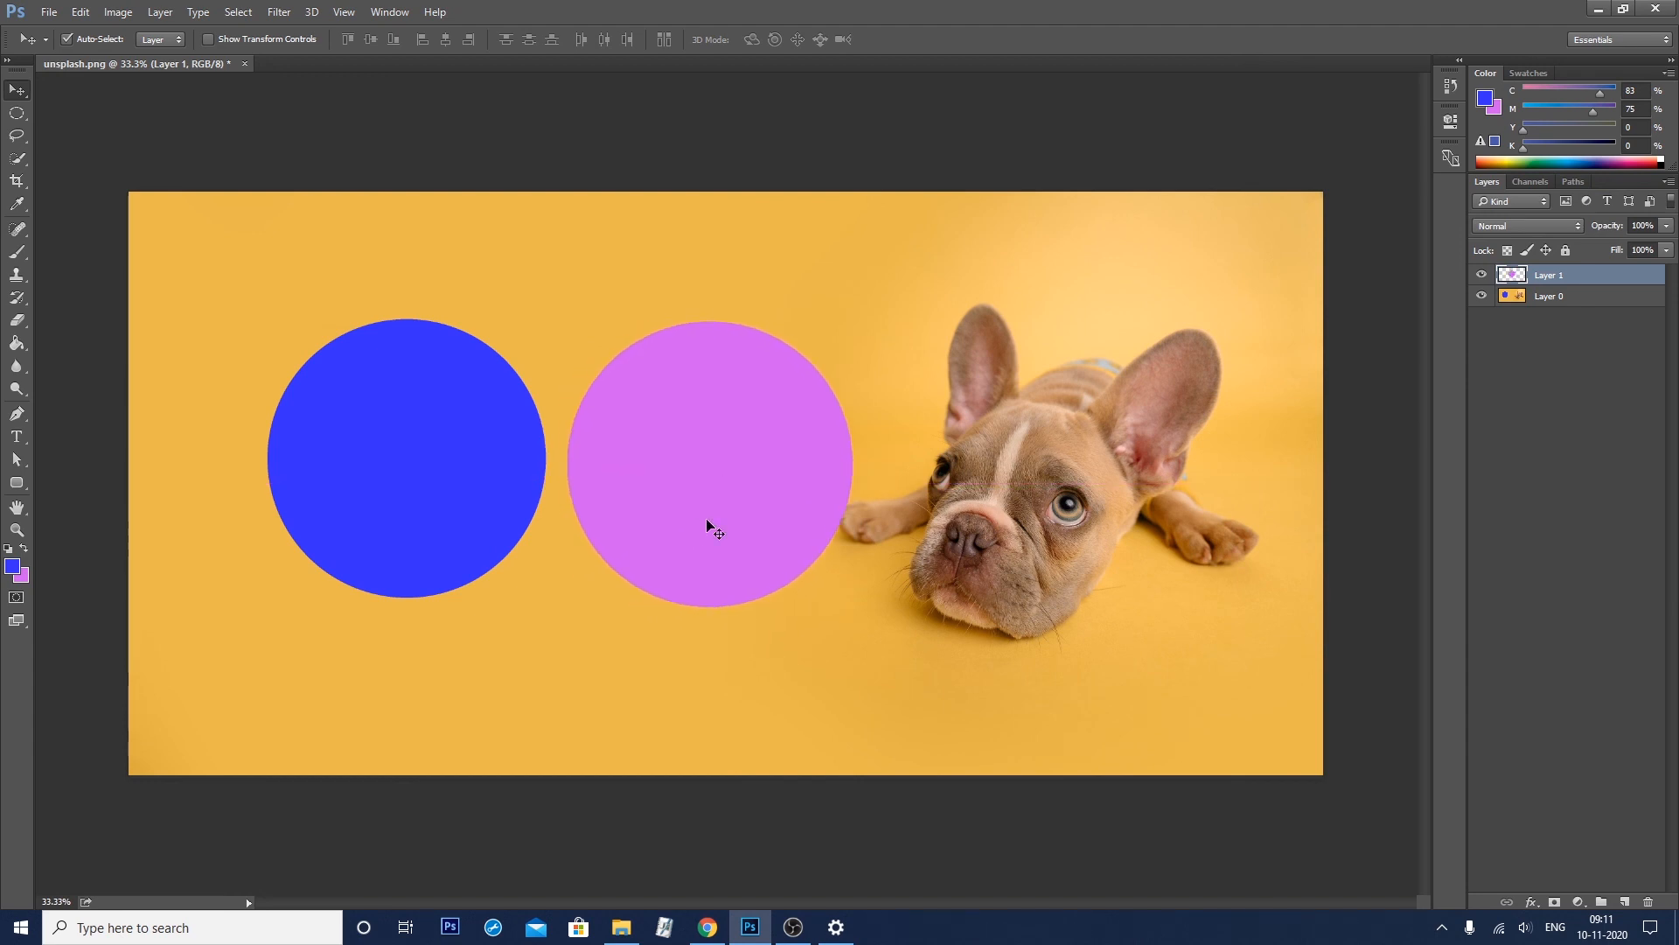